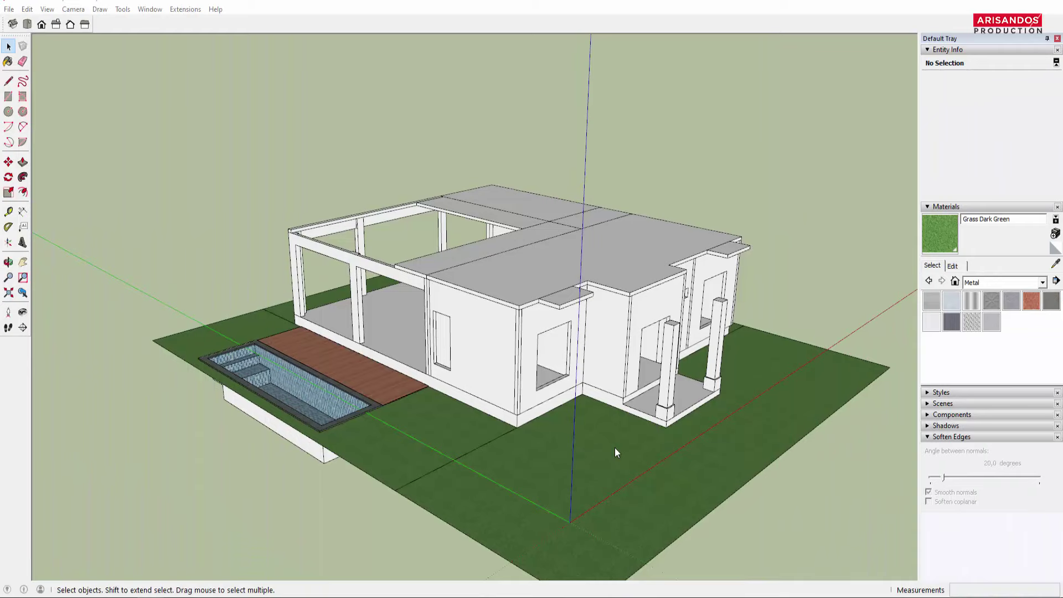
Step: Orbit and zoom around the house, viewing it from low beside it and the other side
scroll(586, 460, "down", 3)
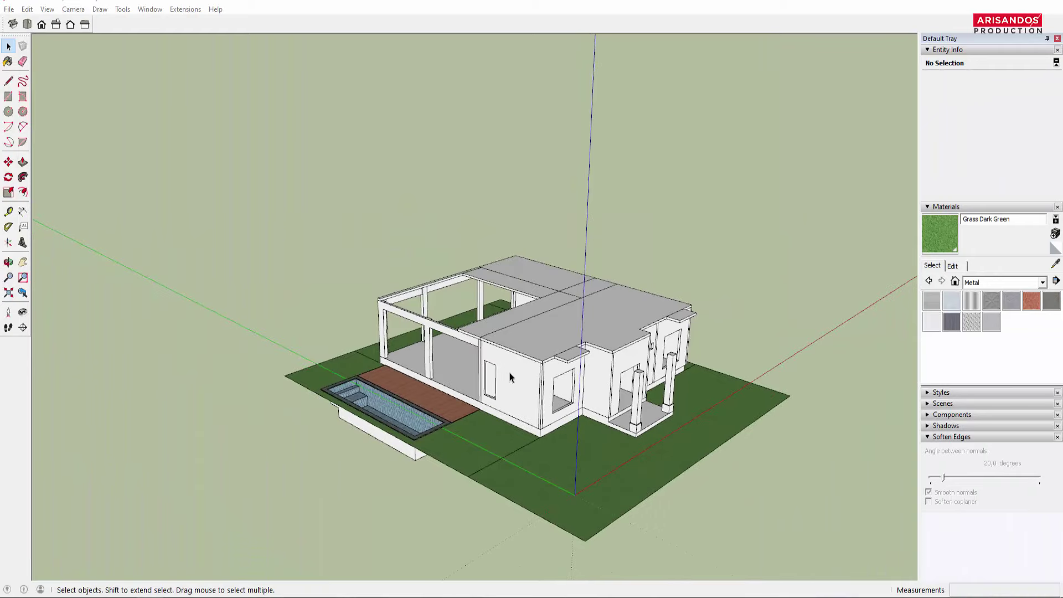
scroll(510, 377, "up", 2)
middle_click_drag(499, 375, 724, 432)
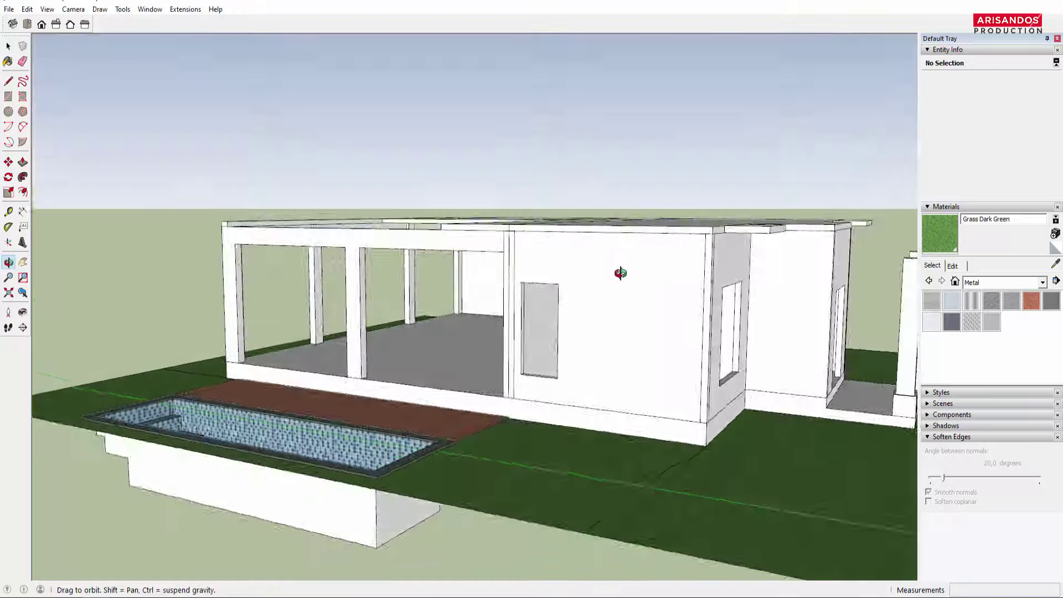
scroll(609, 434, "down", 3)
scroll(609, 409, "down", 2)
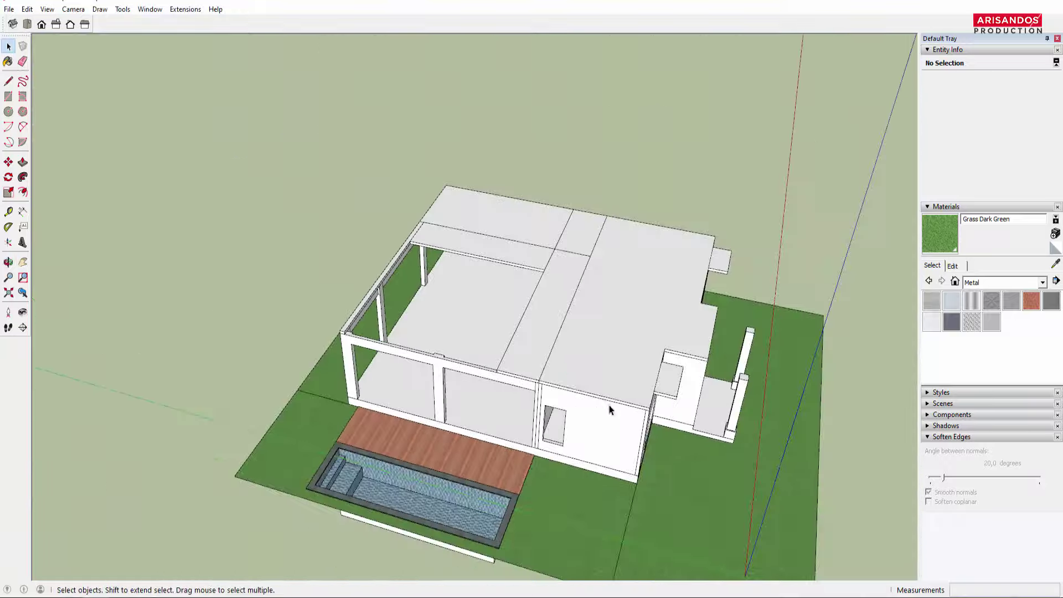
mouse_move(611, 408)
middle_mouse_down()
mouse_move(408, 311)
mouse_move(499, 267)
mouse_move(742, 339)
mouse_move(681, 301)
mouse_move(327, 303)
mouse_move(486, 387)
mouse_move(380, 297)
middle_mouse_up()
scroll(681, 301, "up", 3)
scroll(487, 387, "down", 3)
scroll(424, 346, "up", 5)
Step: Select the roof slab group on layer Lantai 2 and orbit to a steep top-down view
left_click(566, 303)
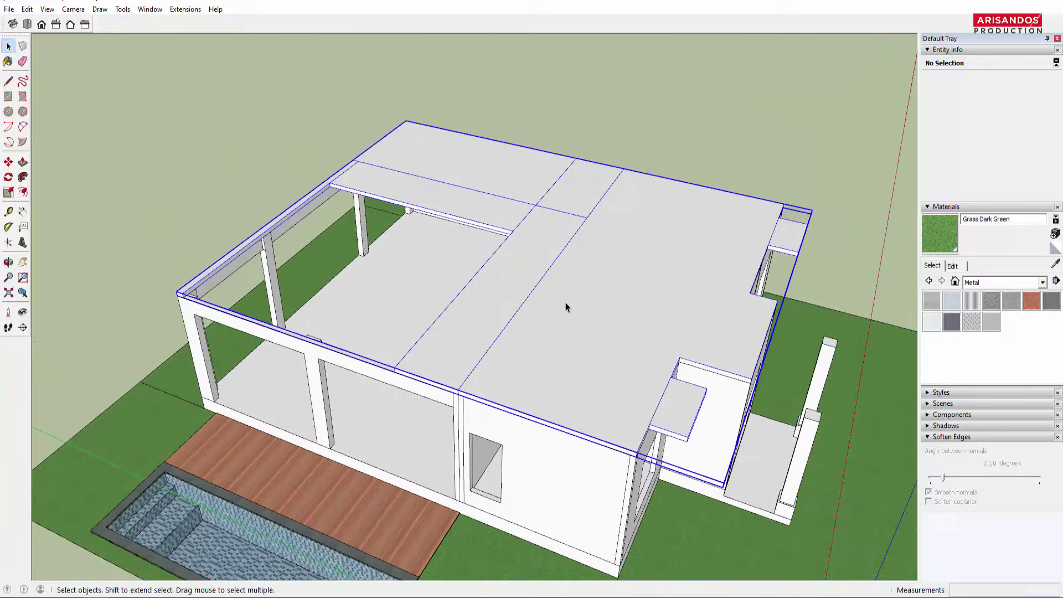
scroll(642, 333, "down", 3)
middle_click_drag(642, 333, 466, 292)
scroll(423, 320, "up", 5)
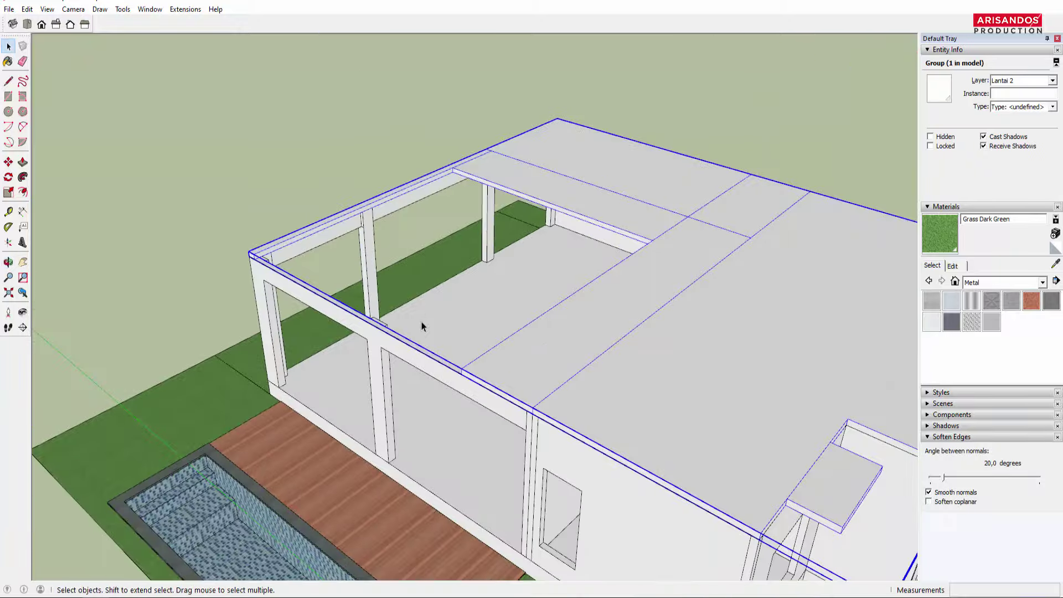
scroll(572, 321, "down", 5)
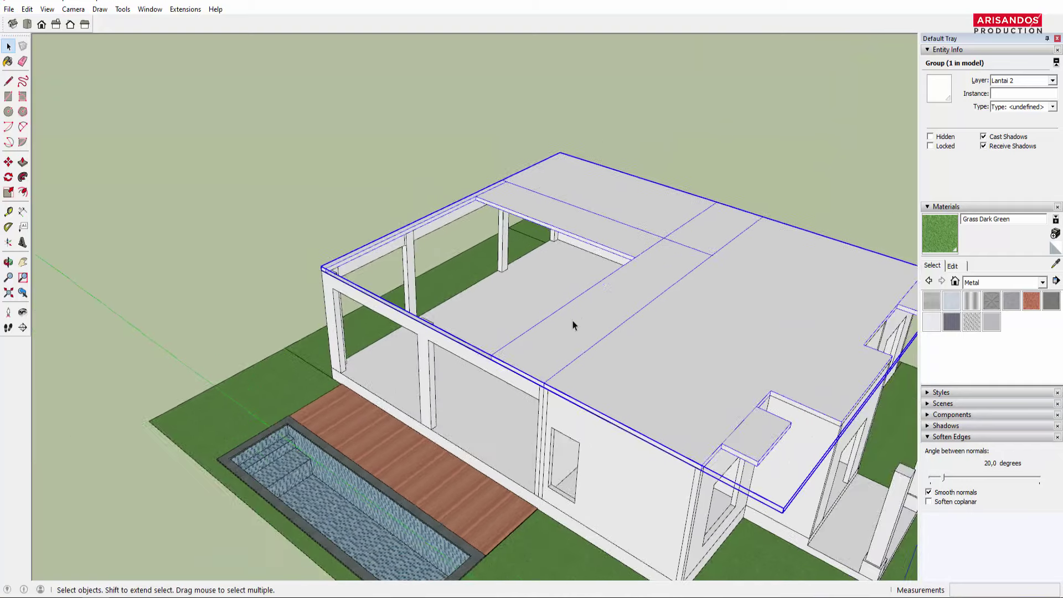
scroll(635, 354, "down", 2)
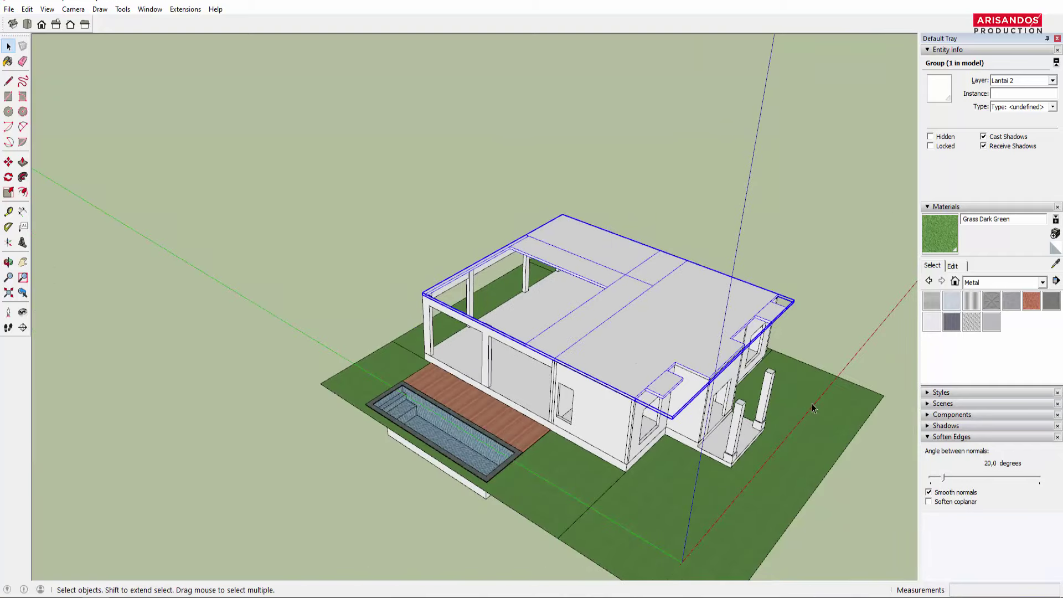
scroll(684, 372, "up", 3)
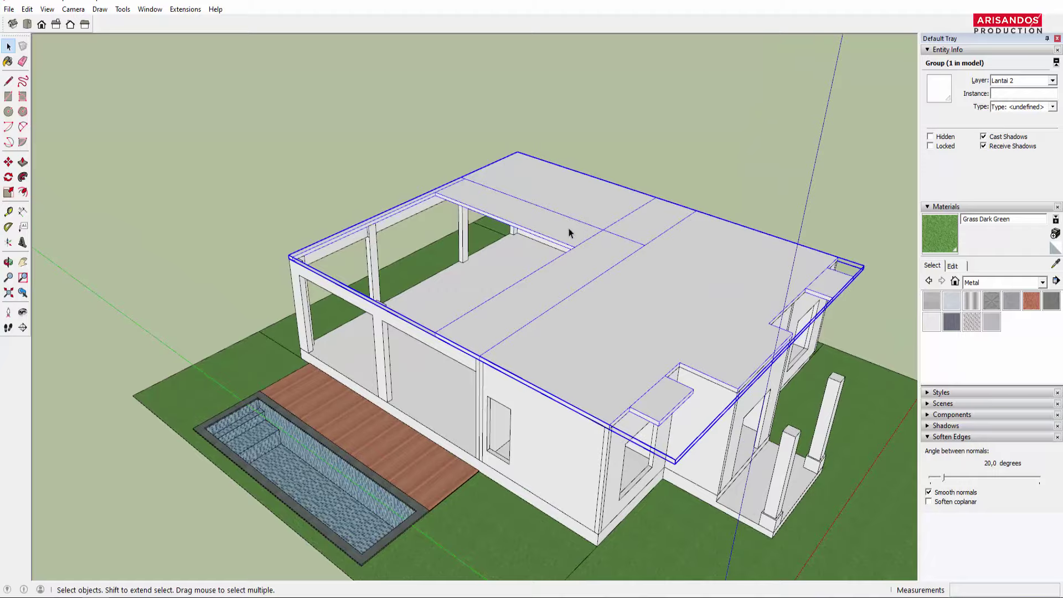
mouse_move(569, 229)
middle_mouse_down()
mouse_move(464, 357)
mouse_move(572, 368)
mouse_move(427, 277)
middle_mouse_up()
scroll(624, 247, "up", 2)
Step: Open and dismiss the roof group's context menu, then zoom in close to the roof edge
right_click(633, 231)
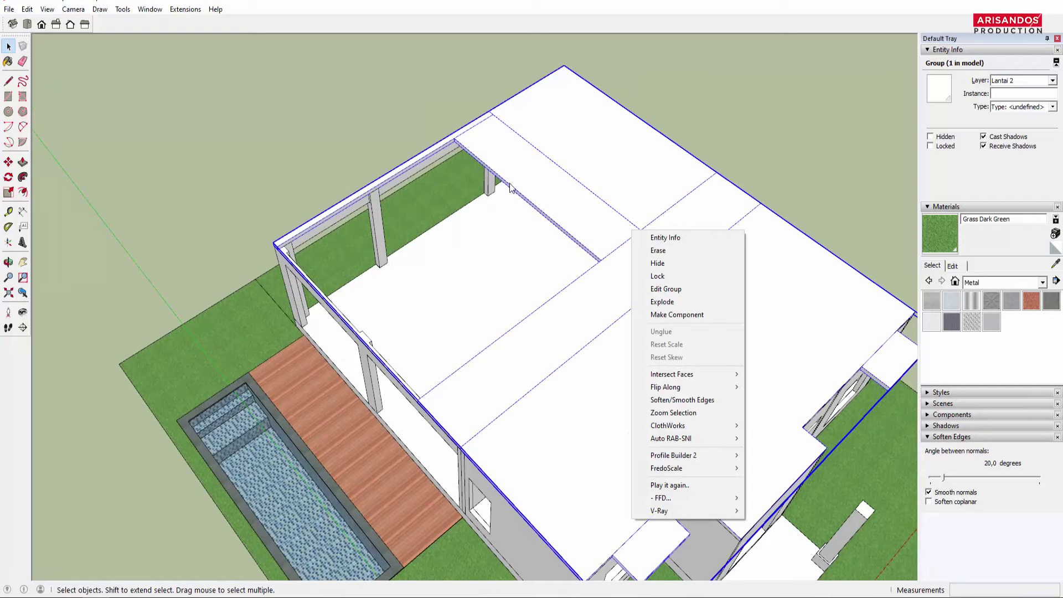
key("Escape")
middle_click_drag(510, 187, 505, 135)
scroll(450, 165, "up", 5)
Step: Start a line at the roof corner, cancel it, and reopen the roof group's context menu
key("l")
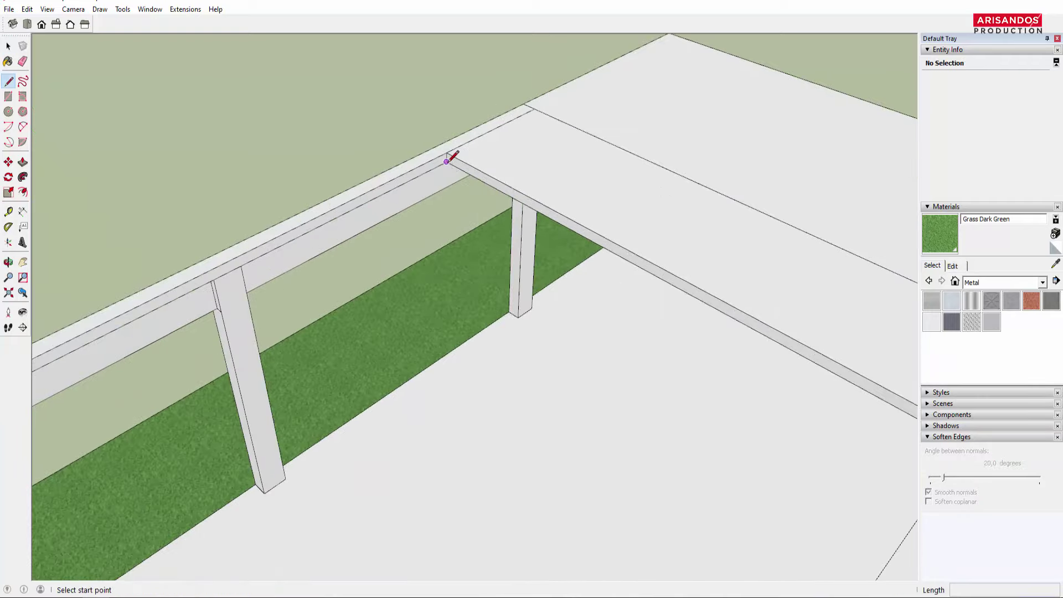
left_click(447, 161)
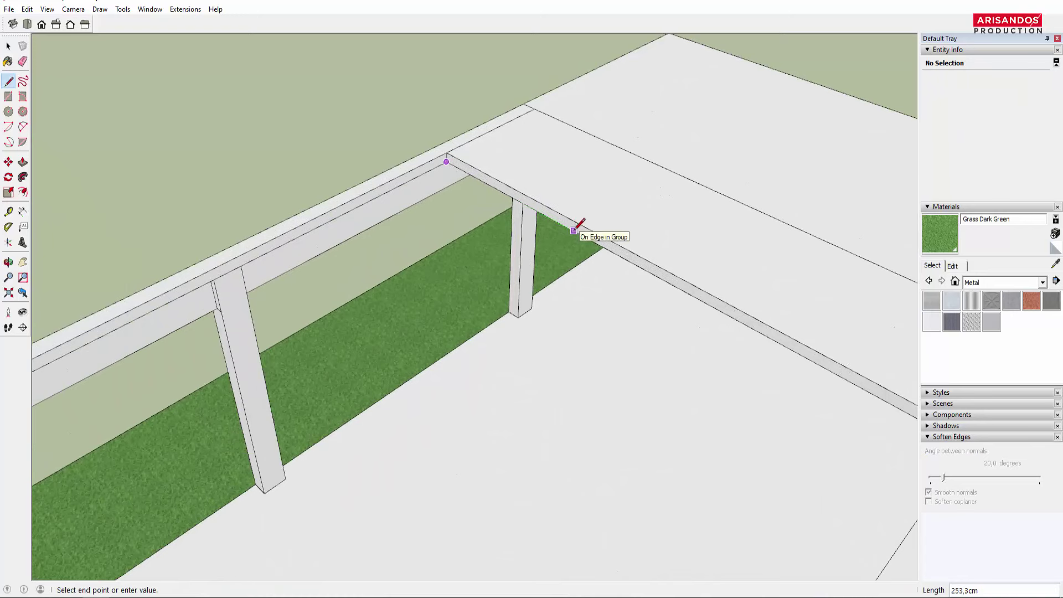
key("space")
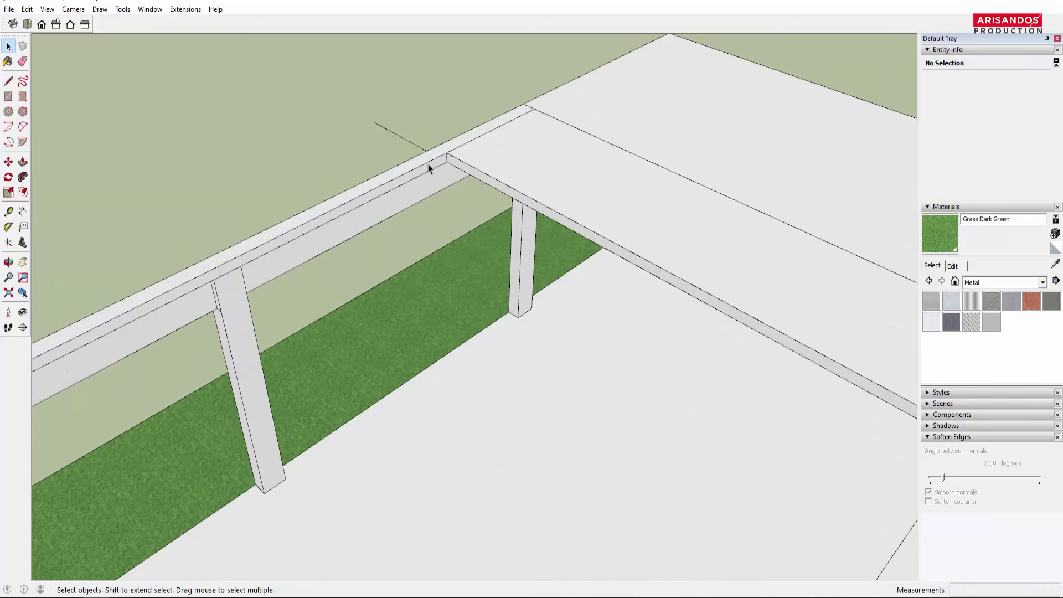
scroll(434, 166, "down", 3)
right_click(577, 181)
Step: Hide the roof group and orbit toward the railing beam
left_click(615, 212)
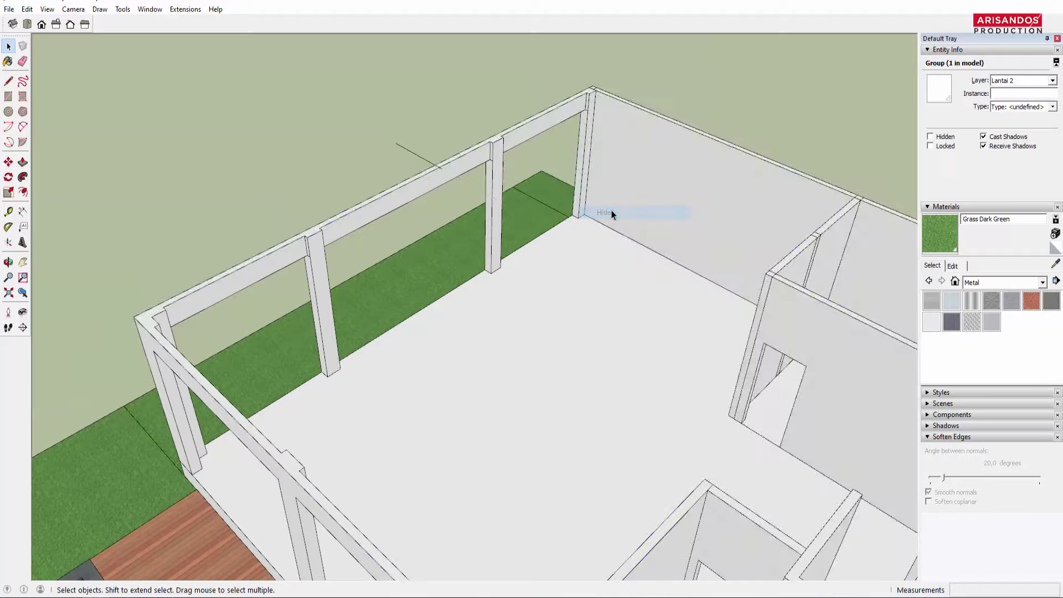
middle_click_drag(612, 208, 499, 170)
scroll(509, 175, "up", 2)
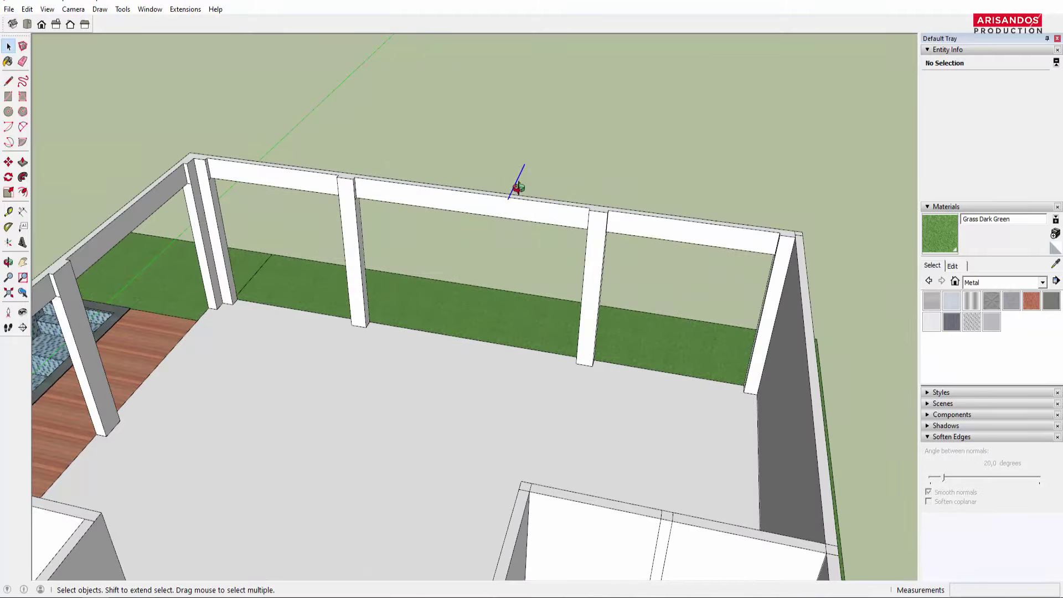
scroll(518, 188, "up", 1)
Step: Draw a small upright rectangular face on top of the railing beam and make it a group
left_click(517, 199)
key("l")
scroll(517, 205, "up", 2)
left_click(507, 207)
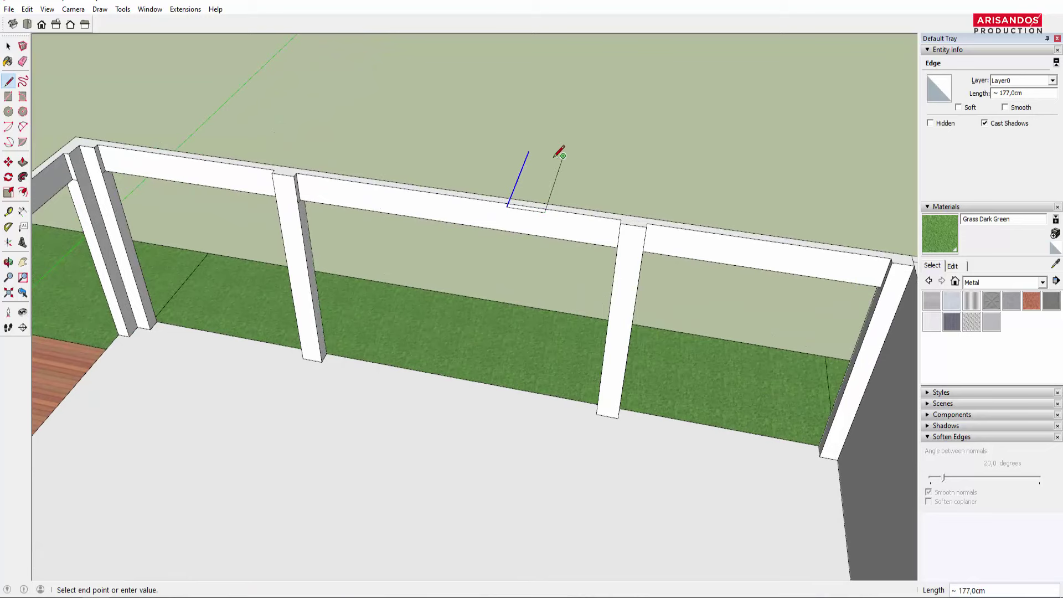
left_click(529, 151)
key("space")
double_click(534, 174)
right_click(537, 165)
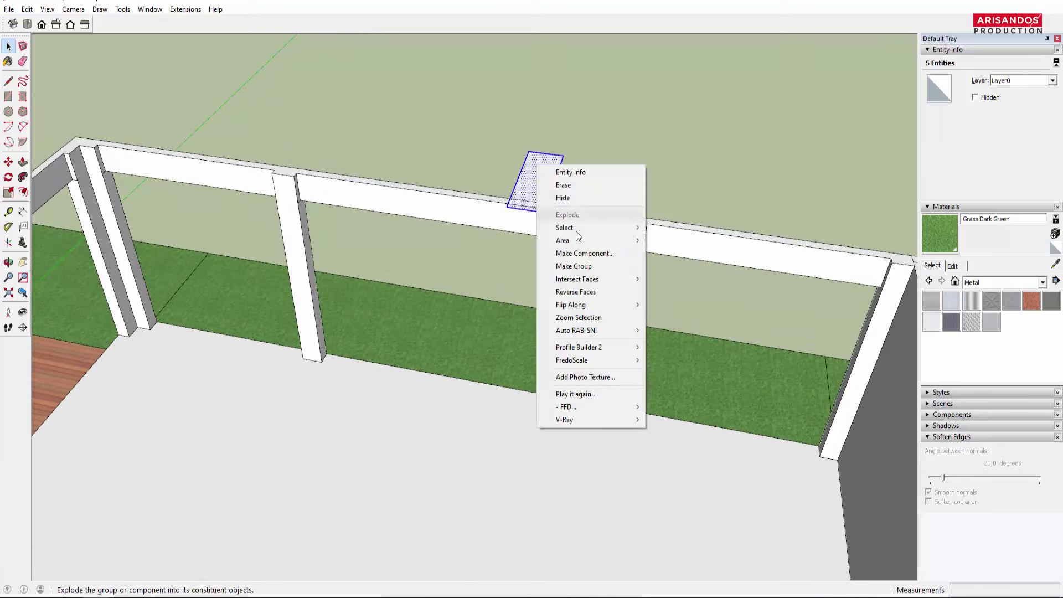
left_click(588, 267)
Step: Orbit and zoom around the open upper floor toward the pool side
scroll(609, 183, "down", 3)
middle_click_drag(522, 204, 385, 331)
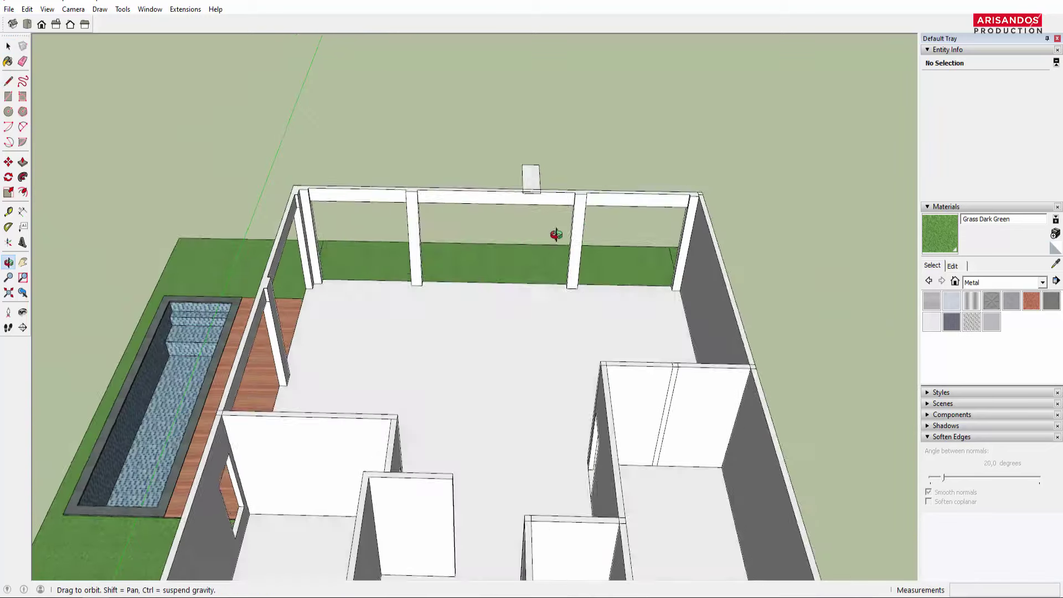
scroll(384, 331, "up", 2)
scroll(579, 292, "down", 3)
middle_click_drag(465, 304, 460, 244)
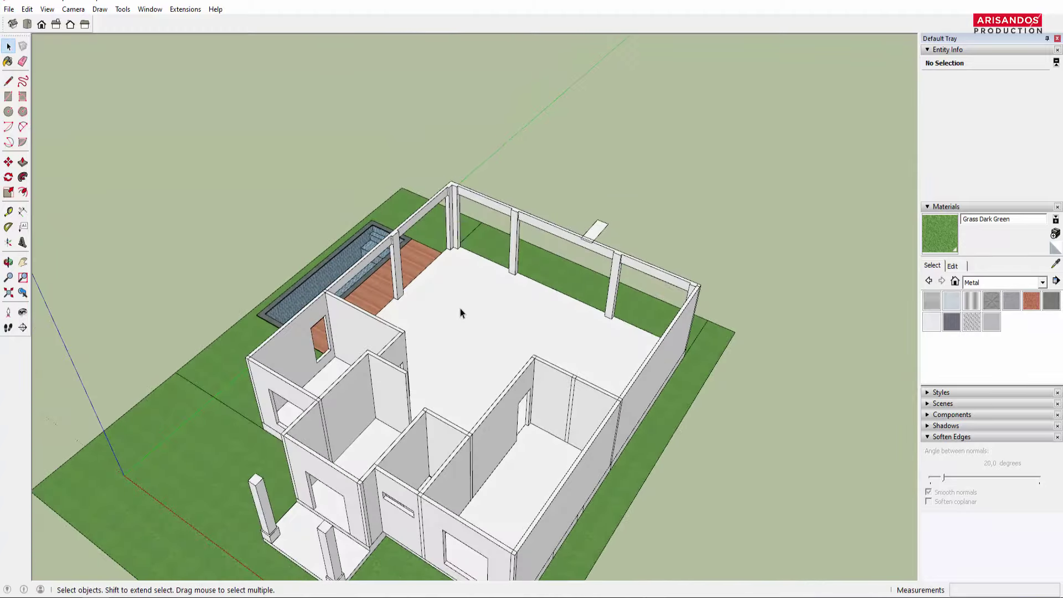
scroll(456, 318, "up", 3)
mouse_move(449, 321)
middle_mouse_down()
mouse_move(447, 346)
mouse_move(474, 380)
middle_mouse_up()
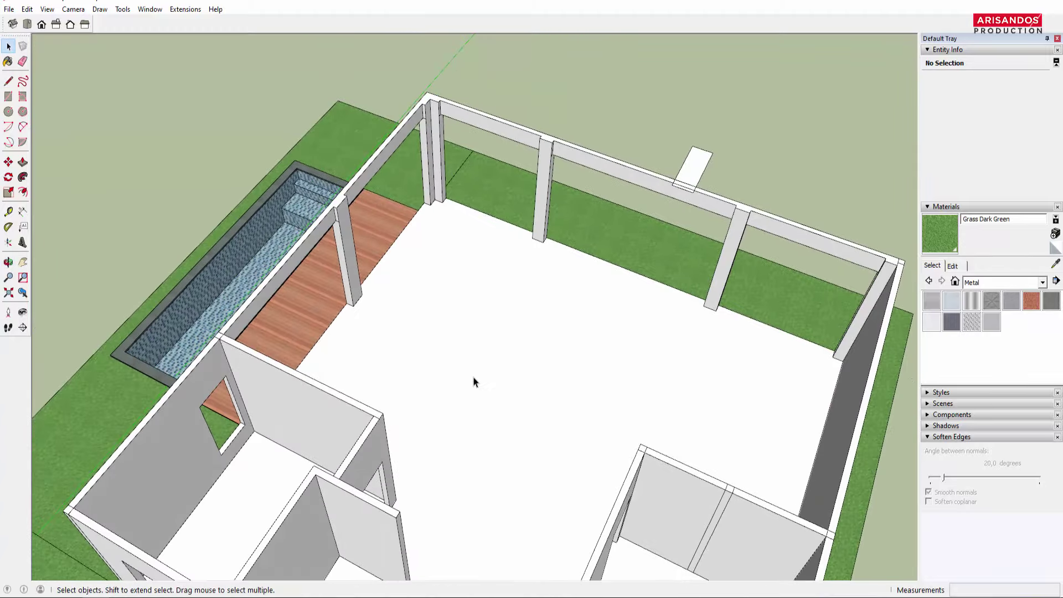
scroll(471, 388, "up", 2)
scroll(476, 341, "down", 3)
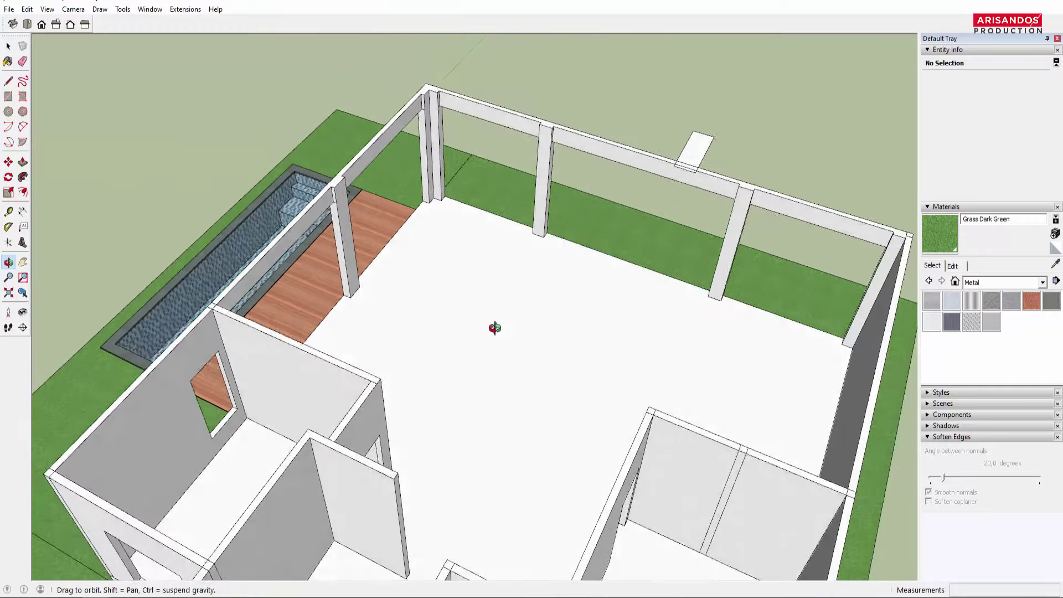
middle_click_drag(496, 327, 494, 301)
scroll(501, 293, "up", 2)
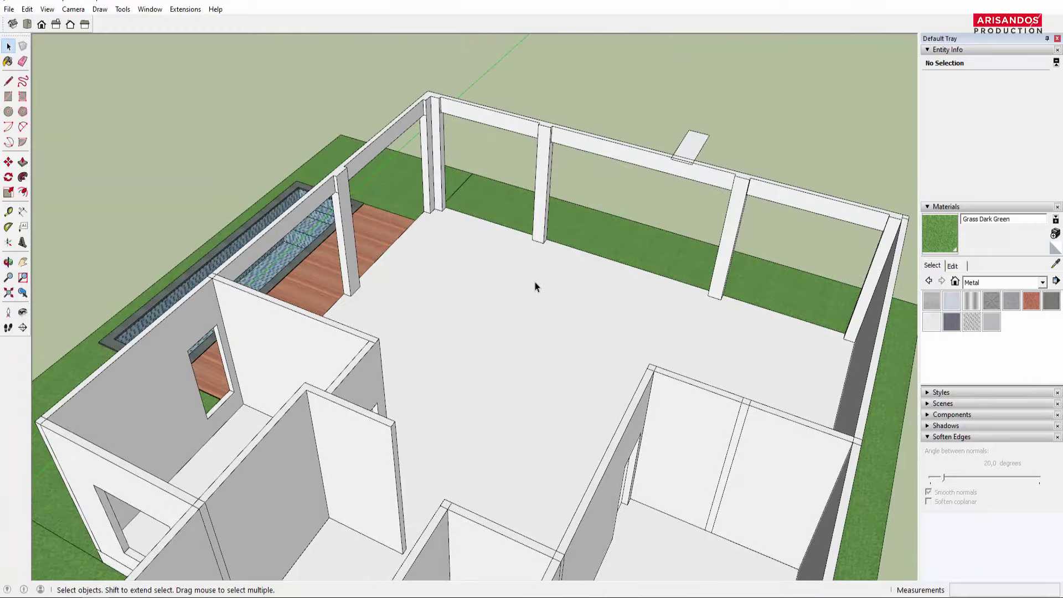
scroll(508, 291, "up", 2)
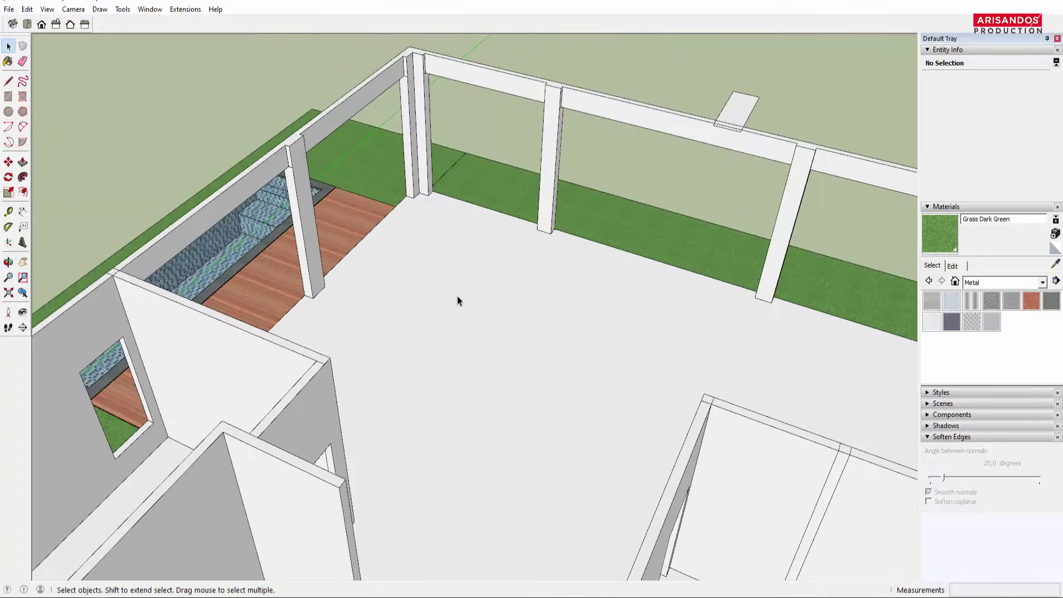
scroll(457, 300, "down", 3)
middle_click_drag(456, 280, 354, 274)
scroll(353, 273, "up", 2)
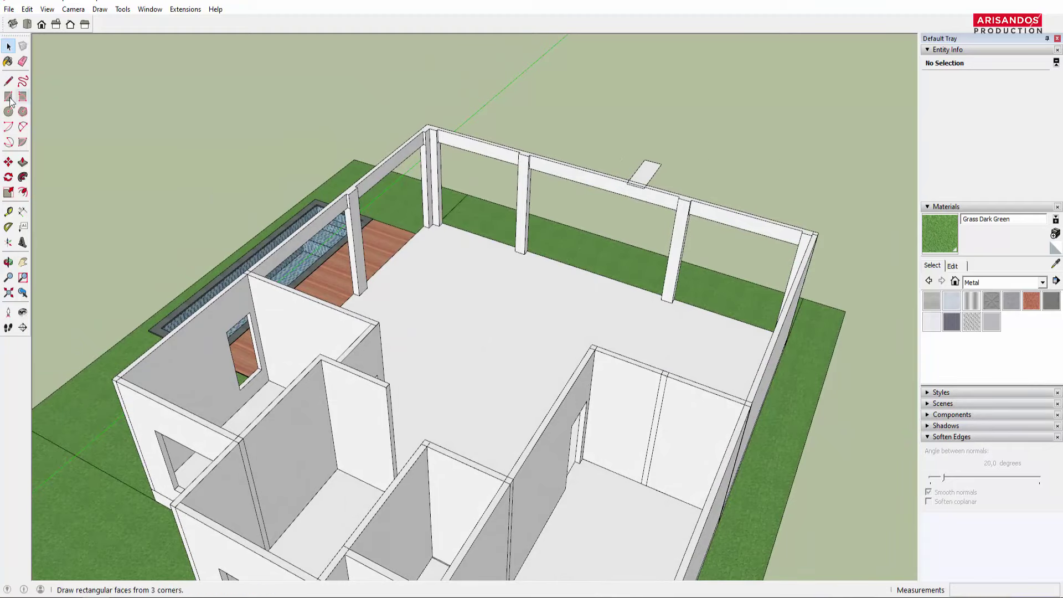
scroll(387, 304, "down", 3)
scroll(434, 360, "up", 3)
Step: Draw a long rectangle on the floor and push/pull it up 20 cm into a box
scroll(410, 313, "up", 2)
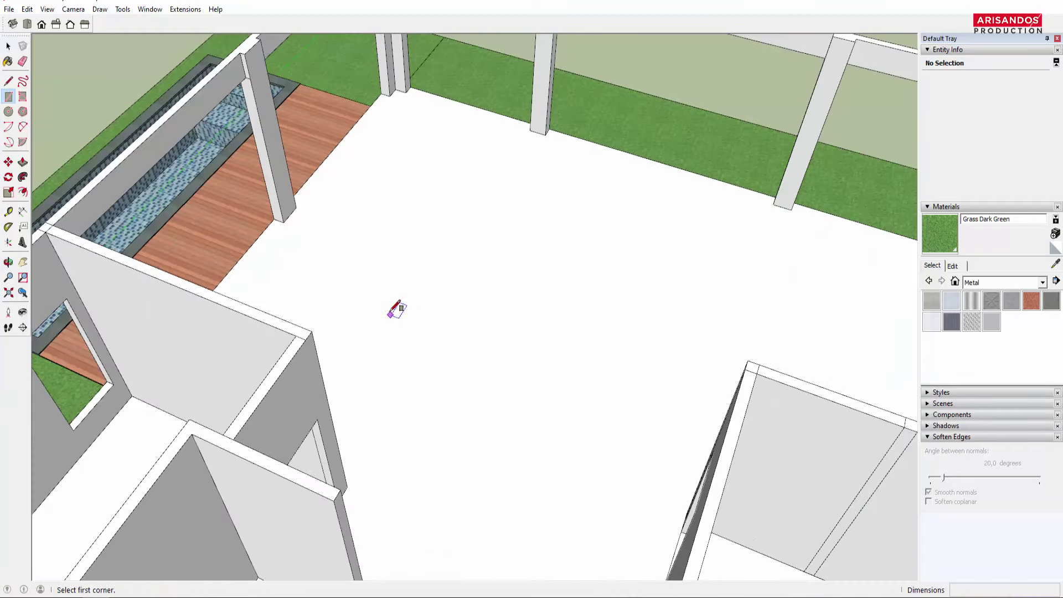
left_click(389, 310)
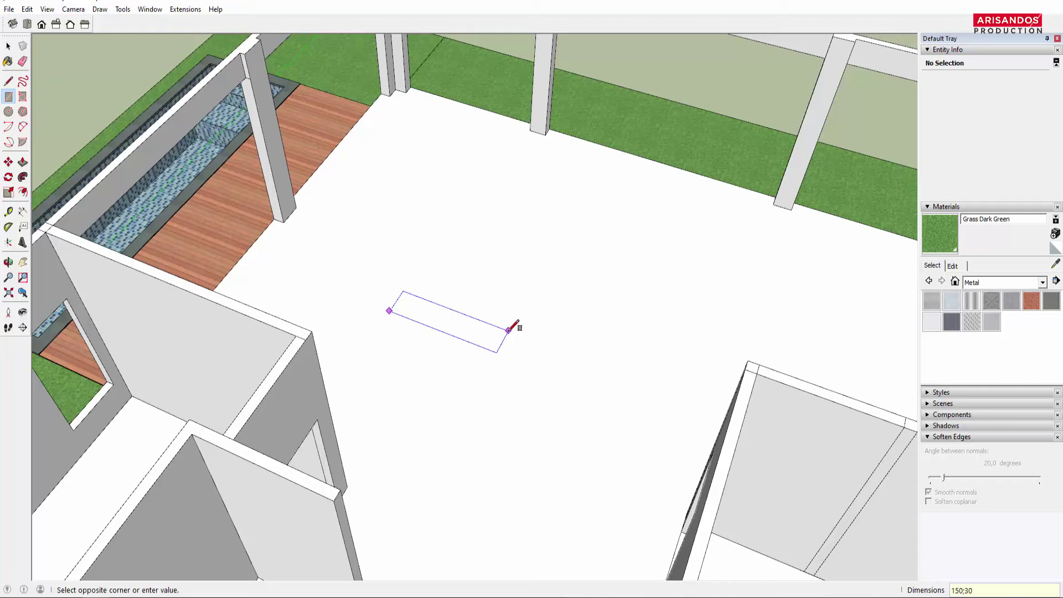
scroll(467, 335, "up", 3)
scroll(454, 321, "up", 3)
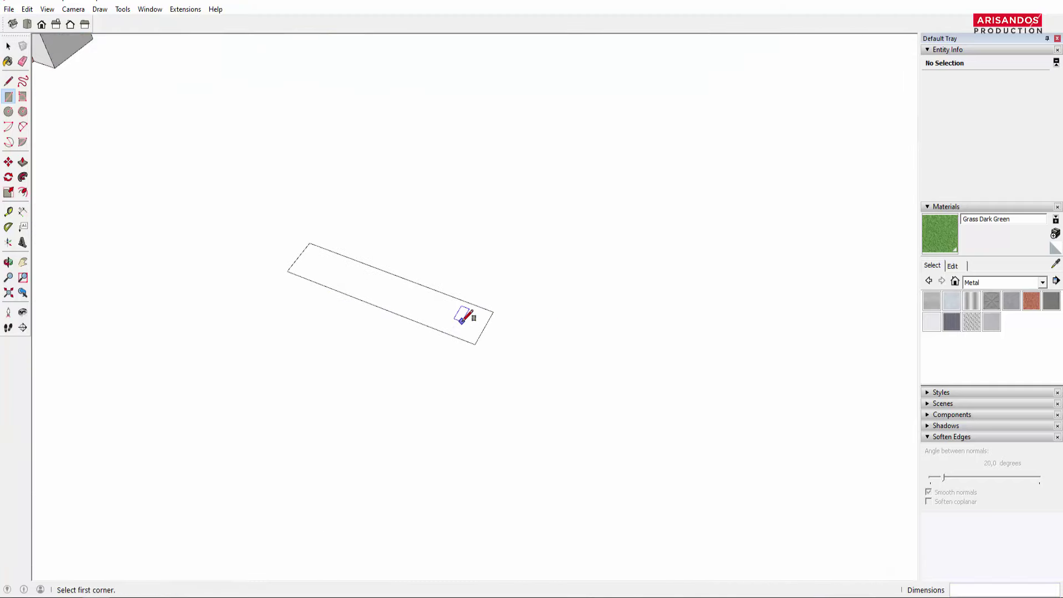
key("p")
scroll(470, 307, "up", 2)
left_click_drag(464, 315, 461, 291)
type("20")
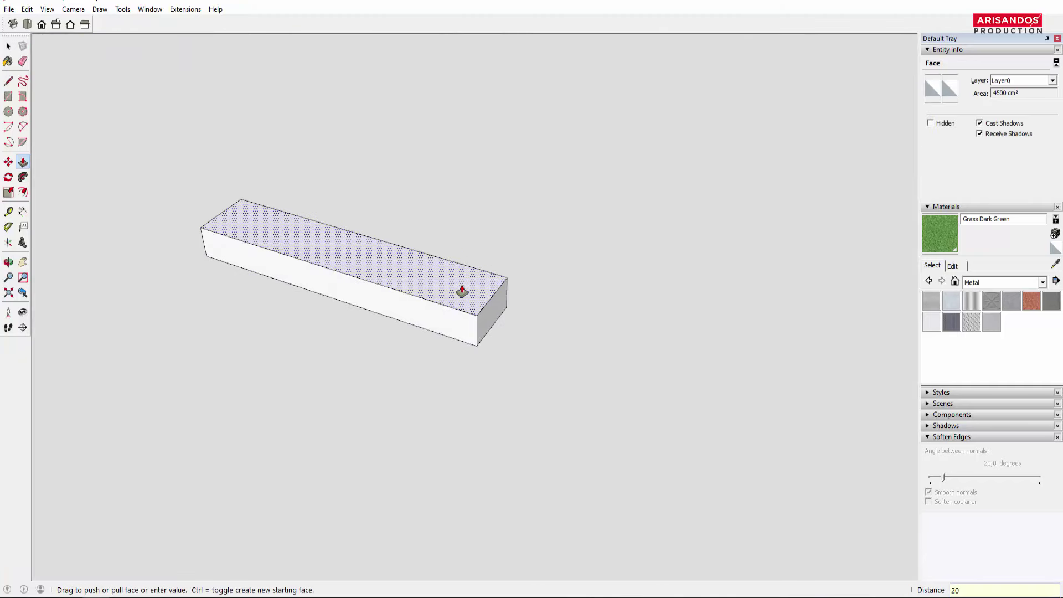
key("Return")
Step: Measure from the box's top edge with the Tape Measure and select its long side face
scroll(467, 295, "down", 5)
mouse_move(560, 308)
middle_mouse_down()
mouse_move(376, 249)
mouse_move(421, 303)
mouse_move(458, 291)
middle_mouse_up()
scroll(420, 303, "up", 2)
scroll(460, 276, "up", 1)
key("t")
left_click(457, 267)
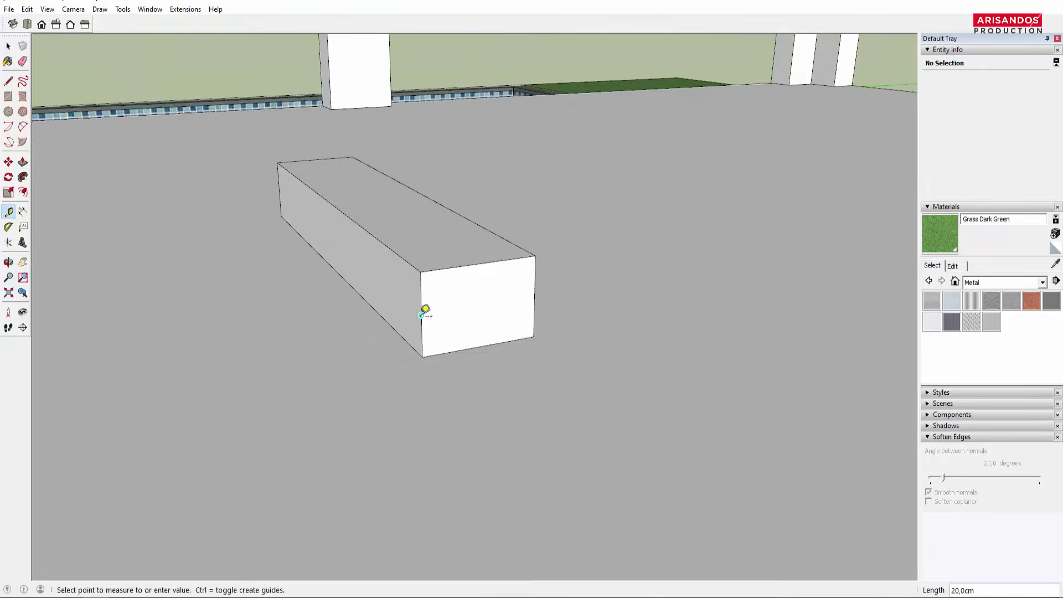
mouse_move(537, 286)
middle_mouse_down()
mouse_move(463, 325)
mouse_move(500, 366)
mouse_move(541, 306)
middle_mouse_up()
scroll(503, 373, "down", 2)
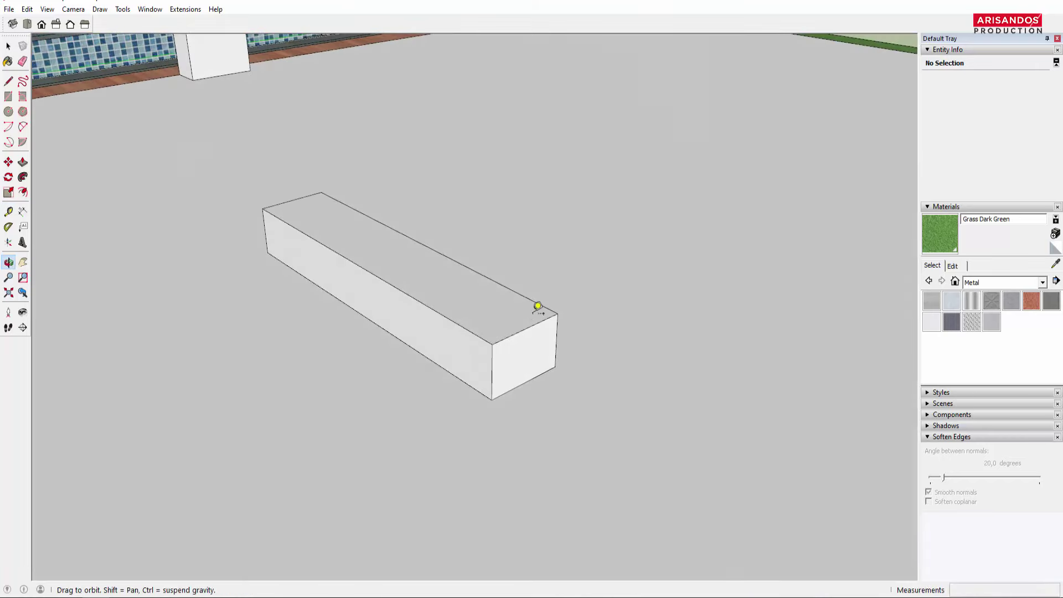
scroll(501, 360, "up", 1)
left_click(490, 365)
Step: Copy the block's end edges to its top corner and array them into 20 steps
left_click(491, 355)
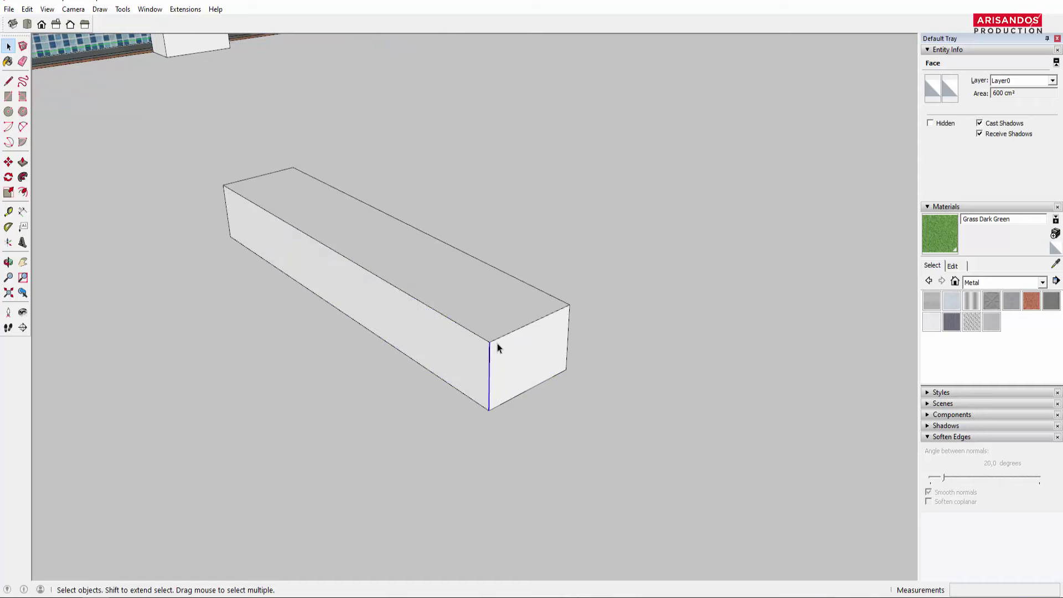
scroll(455, 429, "down", 2)
key("m")
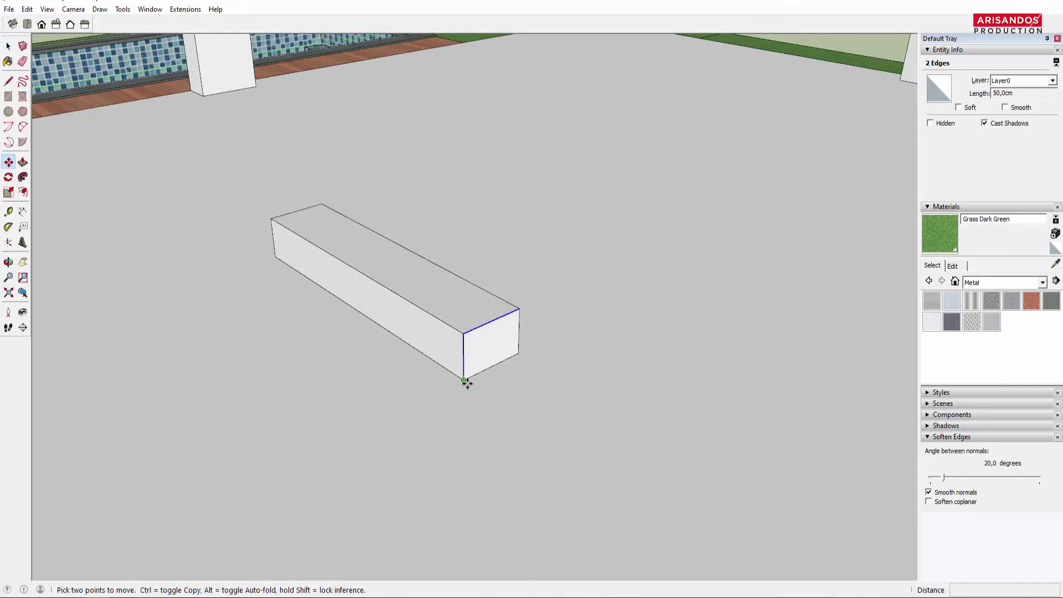
left_click(463, 380, "ctrl")
left_click(519, 309)
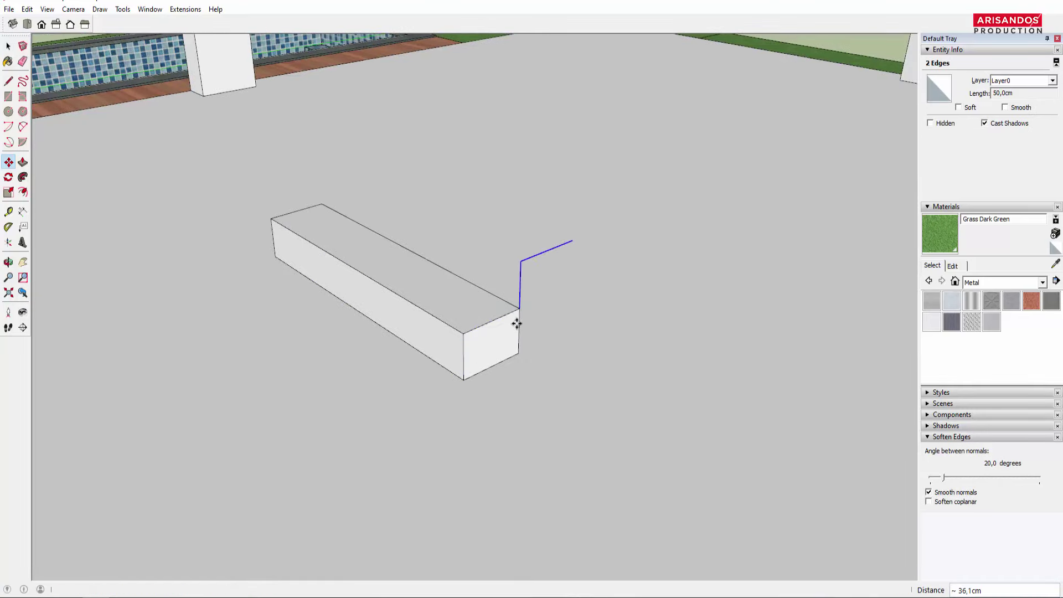
scroll(502, 395, "down", 1)
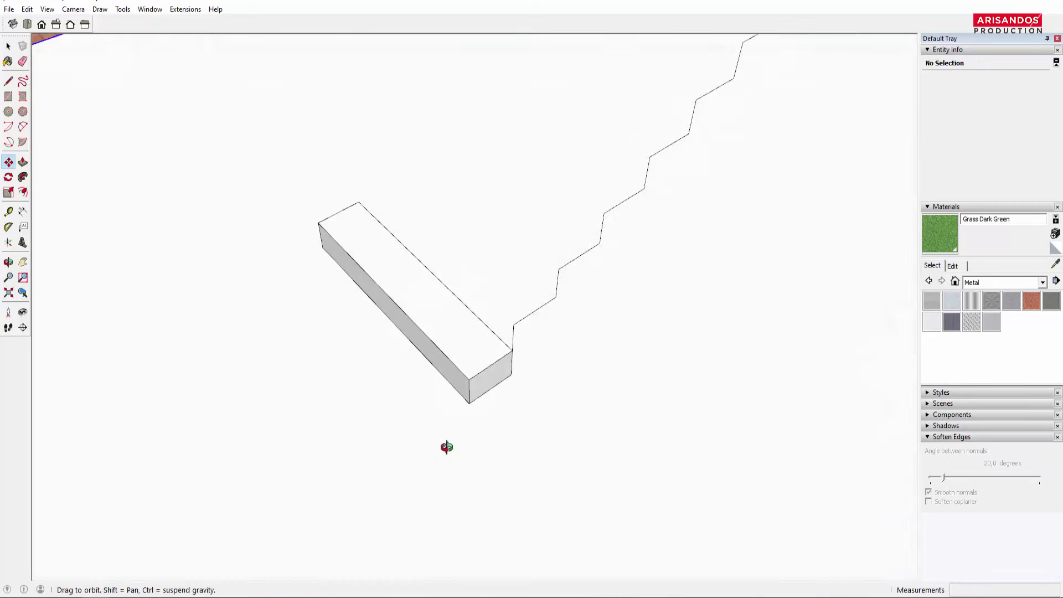
mouse_move(494, 393)
middle_mouse_down()
mouse_move(570, 105)
mouse_move(620, 163)
mouse_move(574, 179)
mouse_move(612, 197)
middle_mouse_up()
Step: Close the stair profile with a diagonal underside line from the top step to the bottom corner
key("l")
left_click(617, 187)
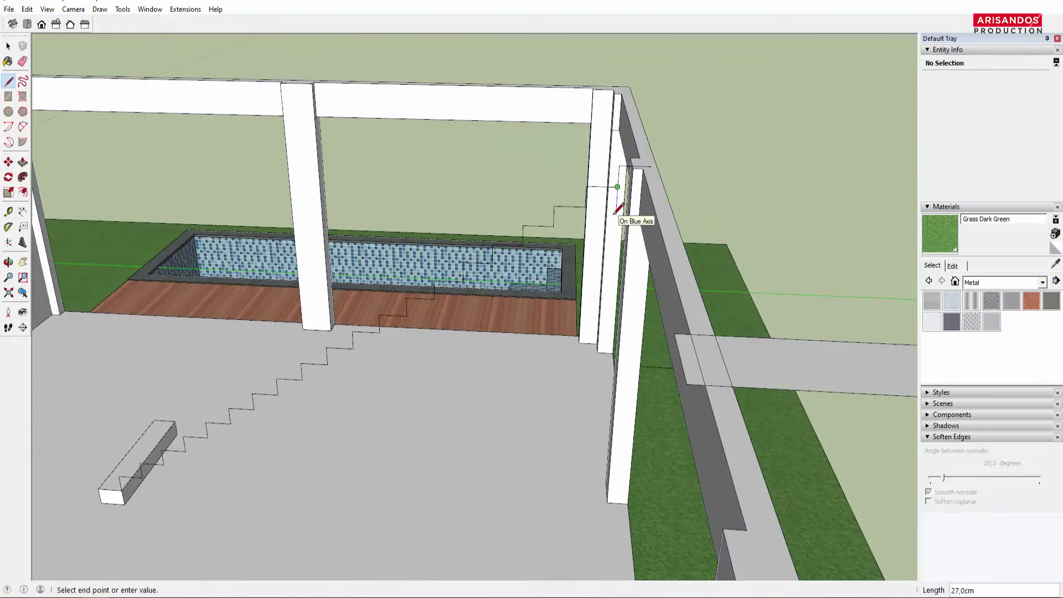
middle_click_drag(617, 208, 308, 398)
left_click(294, 404)
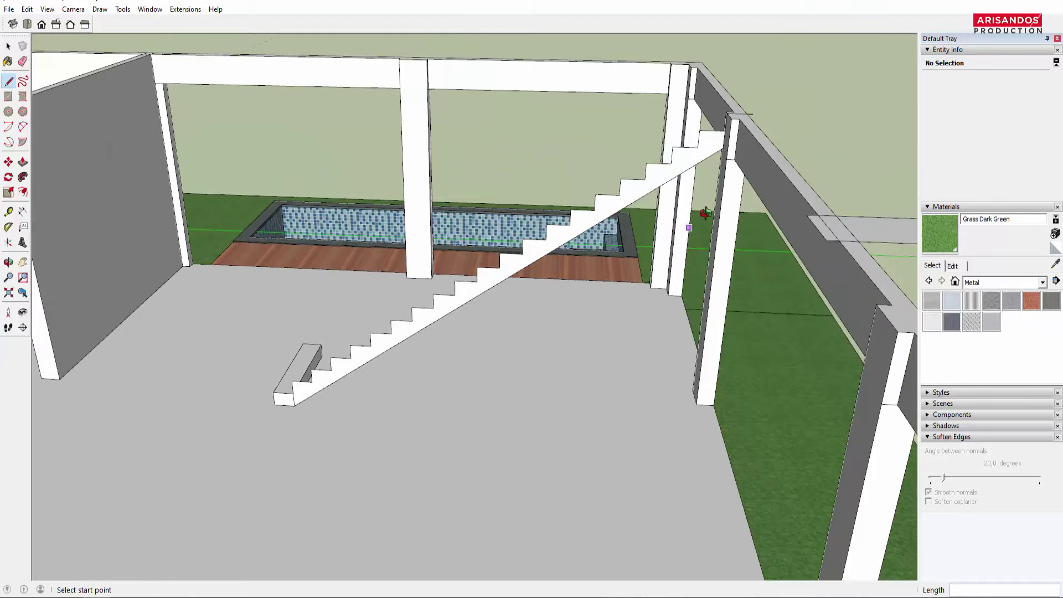
mouse_move(705, 213)
middle_mouse_down()
mouse_move(854, 124)
mouse_move(764, 178)
mouse_move(728, 88)
middle_mouse_up()
key("e")
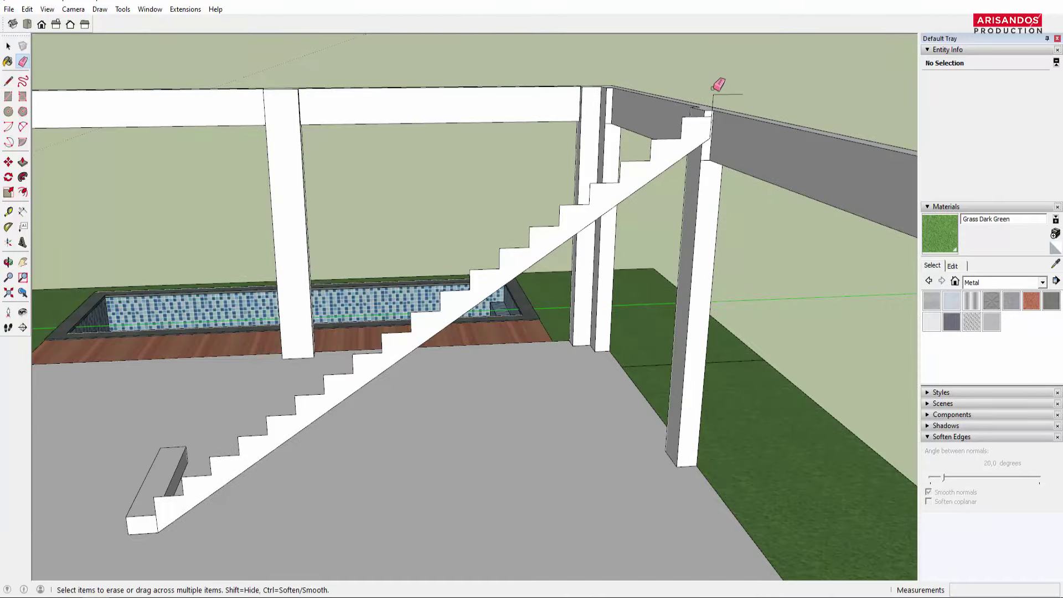
mouse_move(634, 192)
middle_mouse_down()
mouse_move(622, 301)
mouse_move(437, 380)
middle_mouse_up()
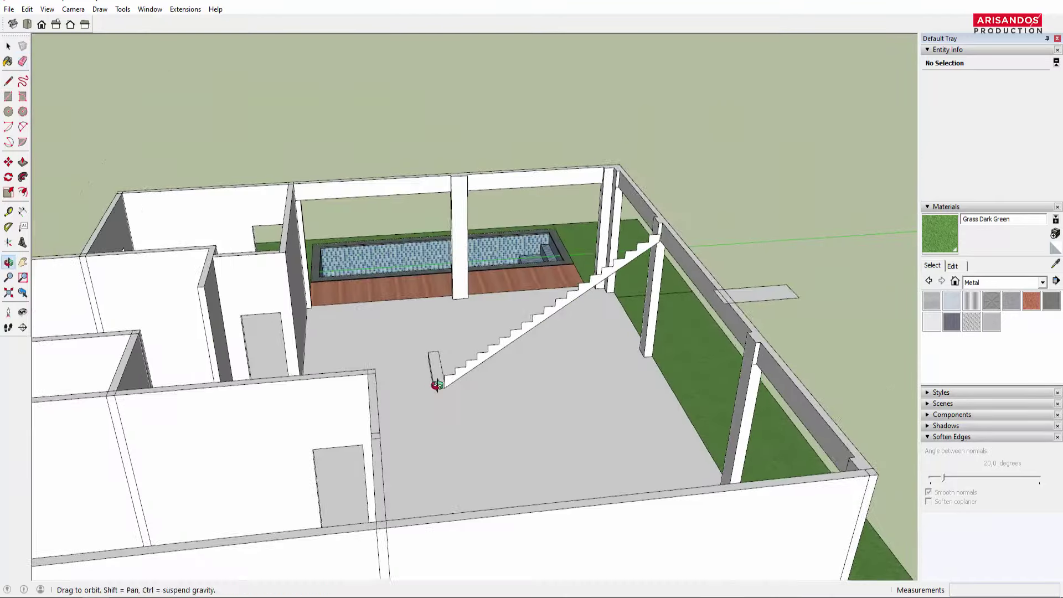
scroll(465, 372, "up", 4)
Step: Push/pull the stair profile into solid 3D steps and orbit around the staircase
scroll(465, 378, "up", 3)
key("p")
left_click_drag(440, 379, 383, 287)
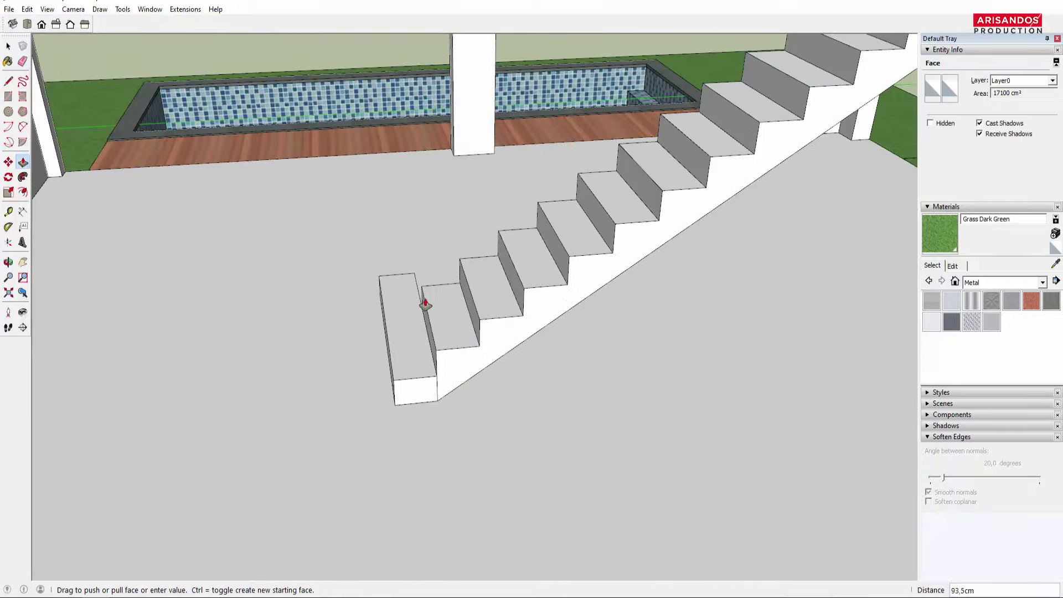
middle_click_drag(377, 285, 683, 420)
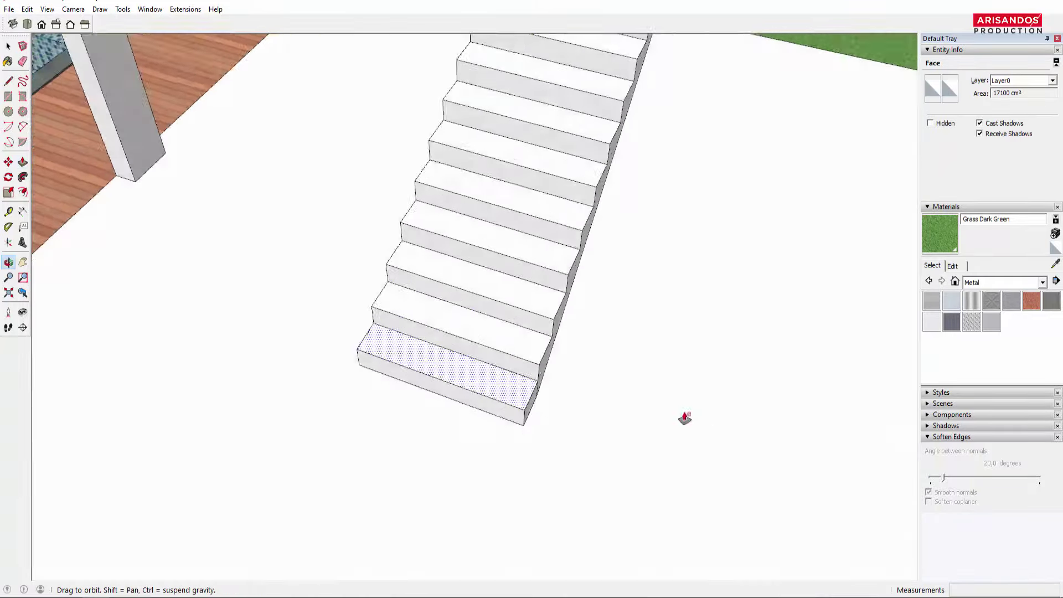
scroll(503, 315, "down", 3)
mouse_move(503, 315)
middle_mouse_down()
mouse_move(607, 275)
mouse_move(434, 310)
middle_mouse_up()
scroll(578, 281, "up", 2)
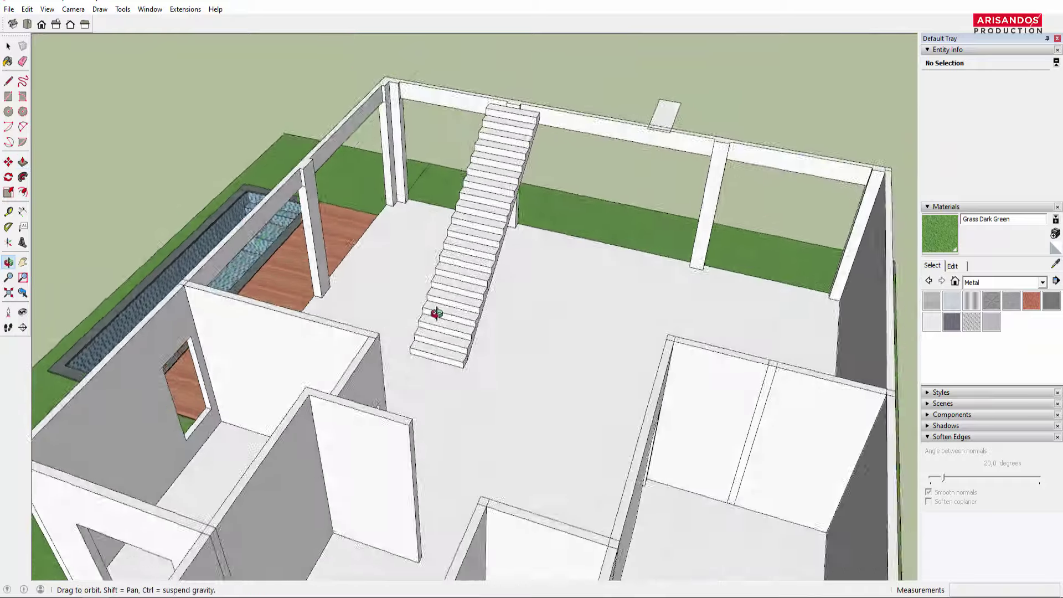
scroll(423, 363, "up", 3)
scroll(391, 317, "up", 3)
Step: Check the stair width from the bottom step's corner with the Tape Measure
key("t")
left_click(369, 306)
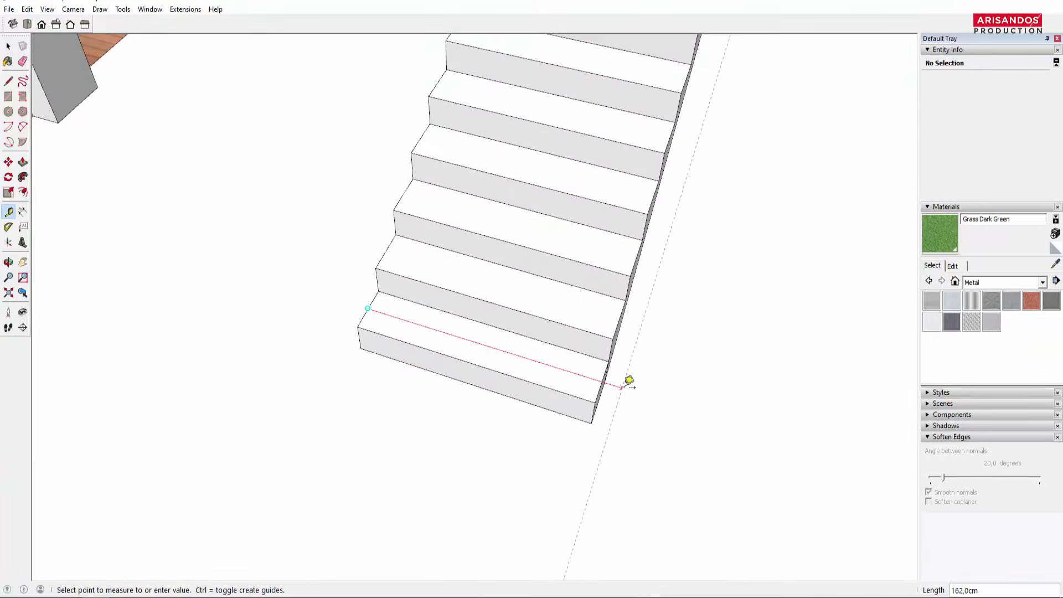
key("space")
scroll(536, 427, "down", 3)
scroll(543, 360, "down", 4)
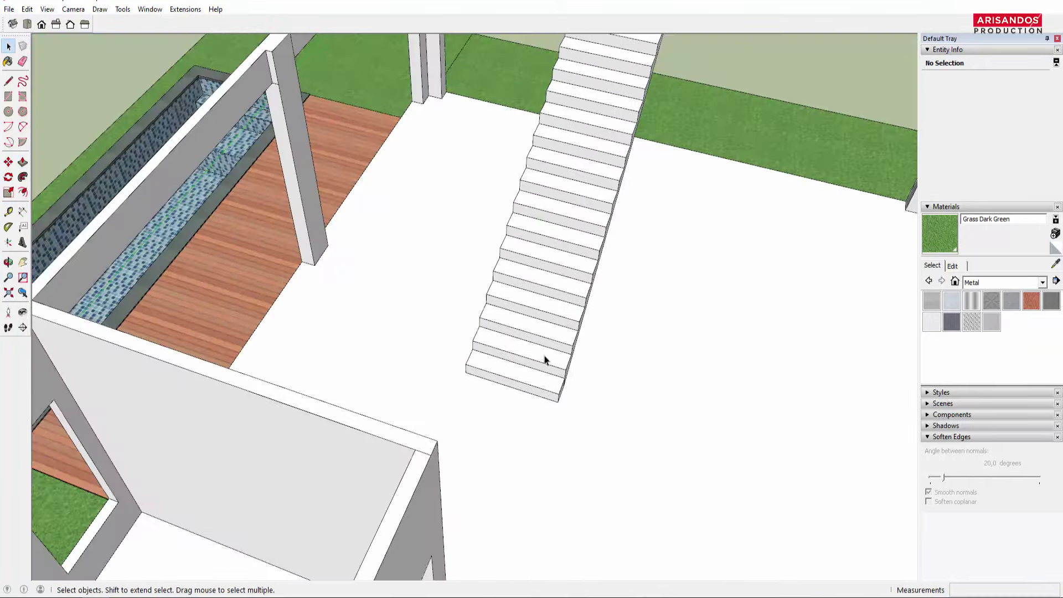
mouse_move(543, 361)
middle_mouse_down()
mouse_move(550, 340)
mouse_move(434, 232)
mouse_move(487, 310)
middle_mouse_up()
scroll(545, 379, "up", 3)
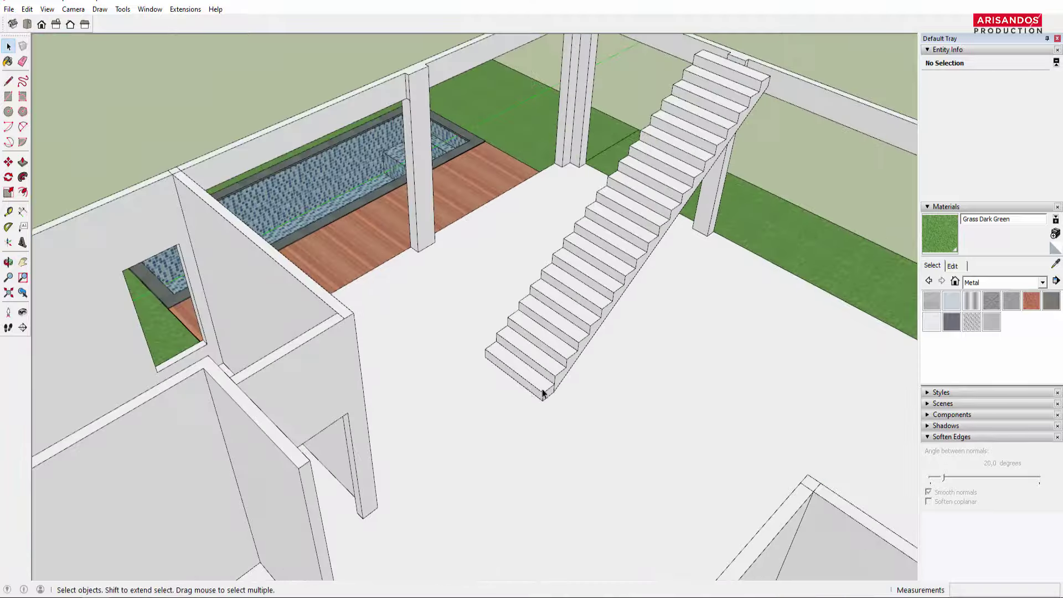
scroll(553, 396, "up", 3)
scroll(550, 387, "down", 3)
Step: Triple-click all the staircase geometry and make it one group
triple_click(529, 384)
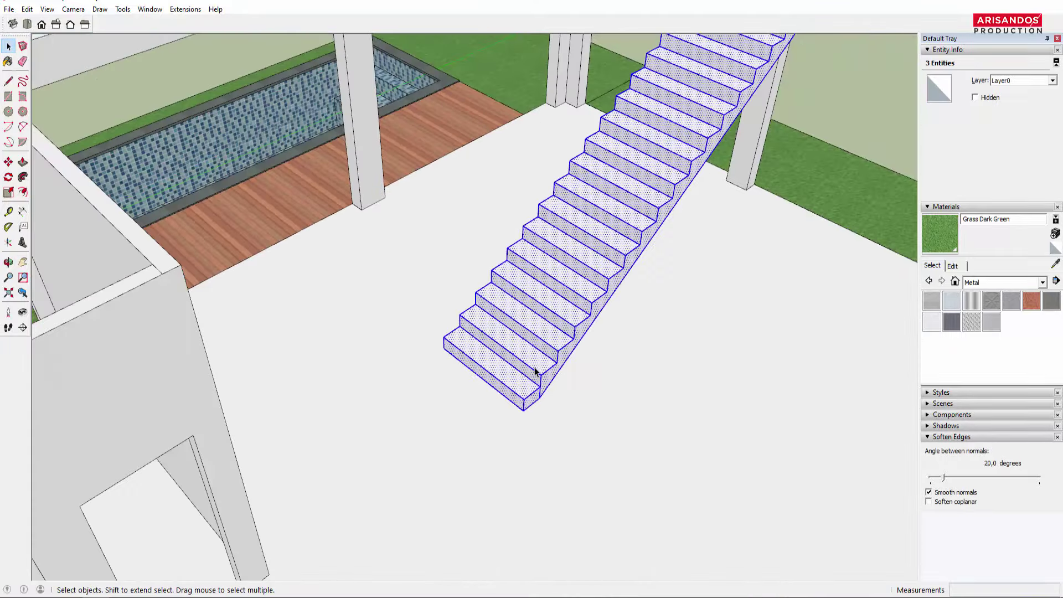
scroll(534, 377, "up", 3)
scroll(546, 372, "up", 2)
right_click(547, 372)
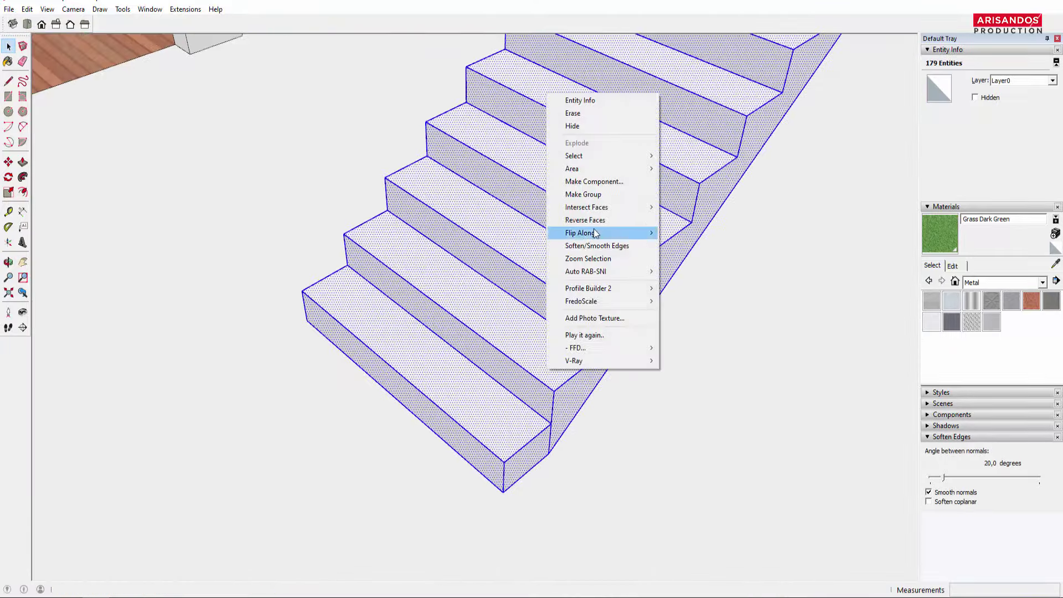
left_click(590, 192)
scroll(553, 427, "up", 3)
scroll(558, 441, "up", 2)
scroll(558, 440, "down", 2)
Step: Orbit around the grouped staircase to a top-down view of the house
mouse_move(550, 434)
middle_mouse_down()
mouse_move(546, 420)
mouse_move(723, 330)
middle_mouse_up()
key("e")
scroll(490, 428, "up", 2)
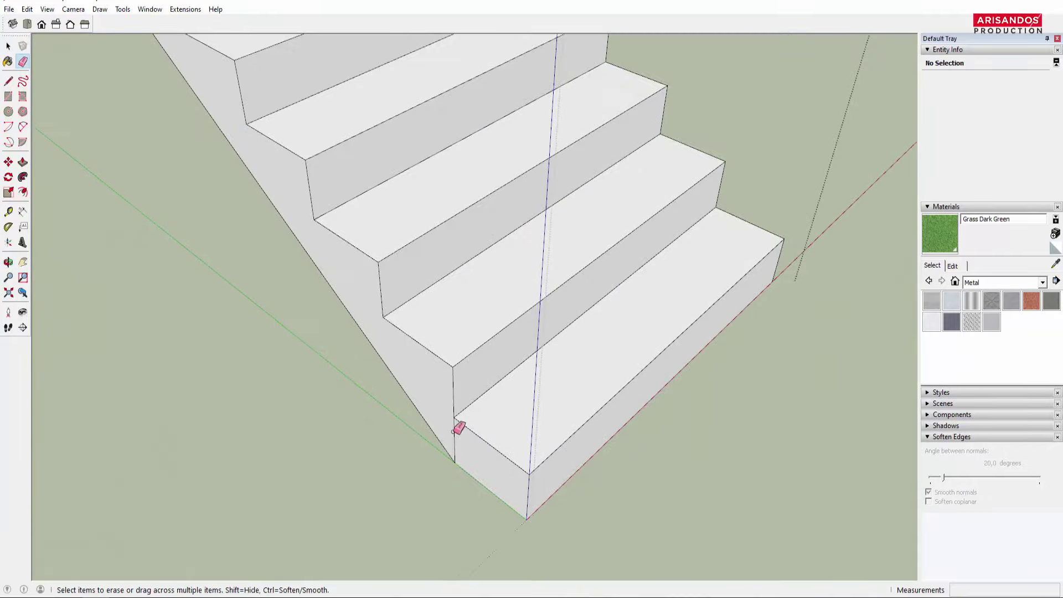
scroll(457, 429, "down", 3)
middle_click_drag(534, 373, 432, 377)
scroll(470, 348, "down", 3)
Step: Exit editing inside the staircase group and select the whole group
key("space")
scroll(487, 334, "up", 1)
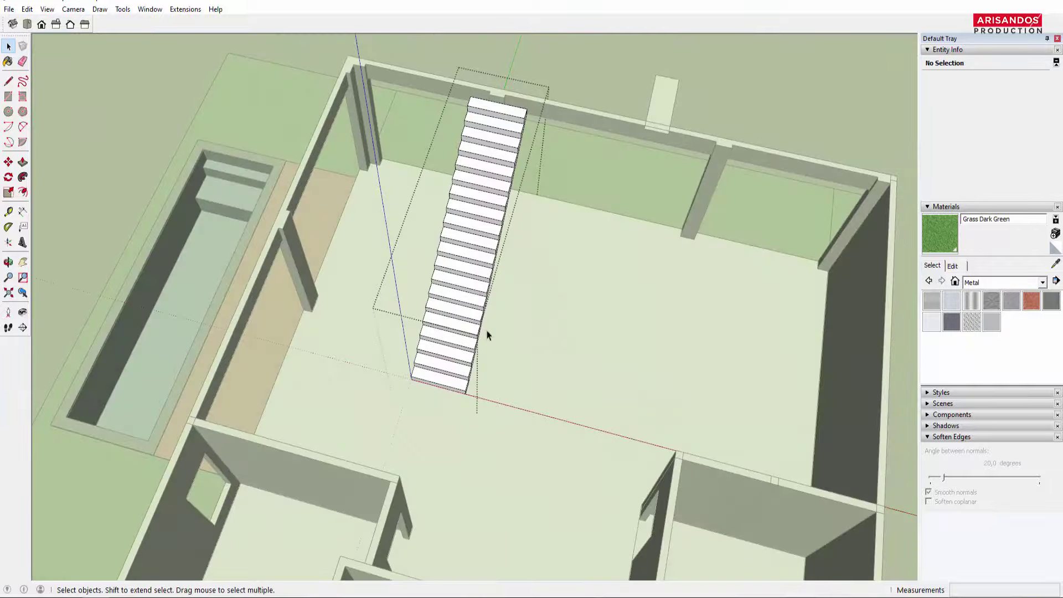
left_click(487, 335)
scroll(541, 249, "down", 3)
scroll(525, 216, "up", 3)
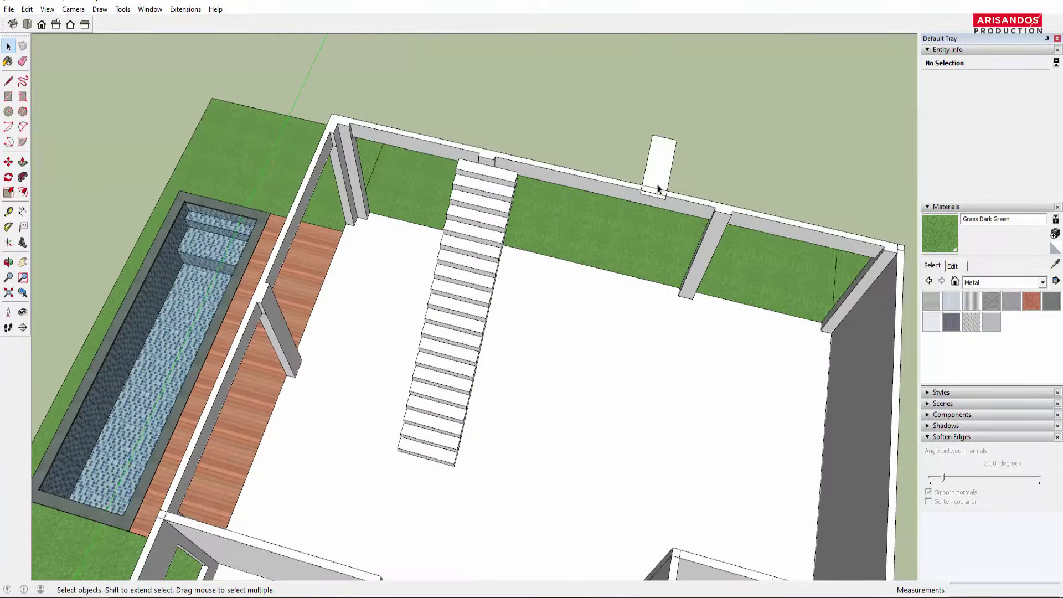
scroll(465, 373, "down", 3)
middle_click_drag(465, 372, 351, 294)
scroll(432, 363, "up", 4)
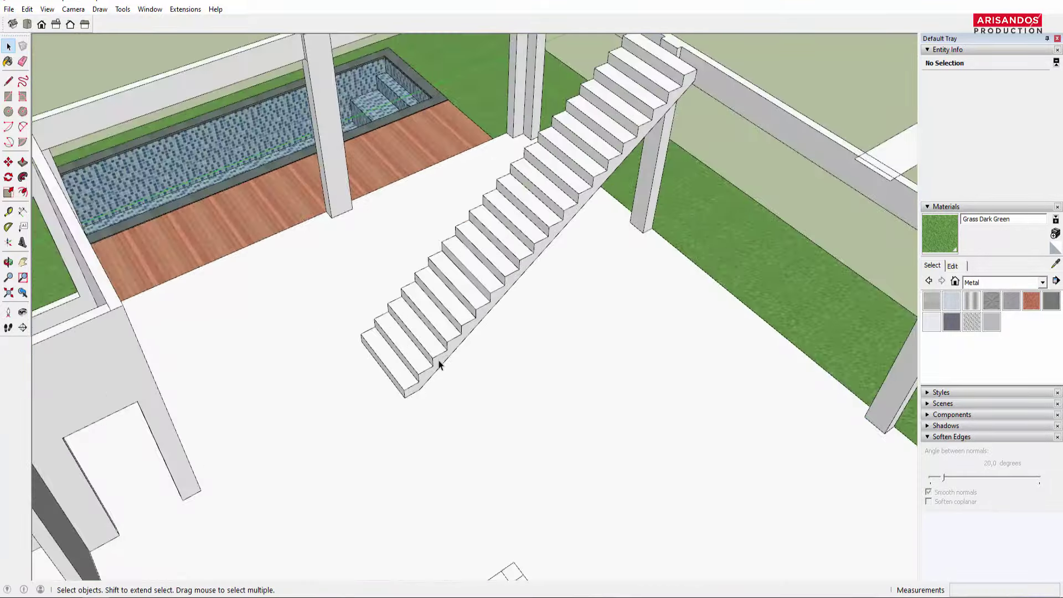
scroll(439, 364, "up", 1)
scroll(407, 411, "down", 1)
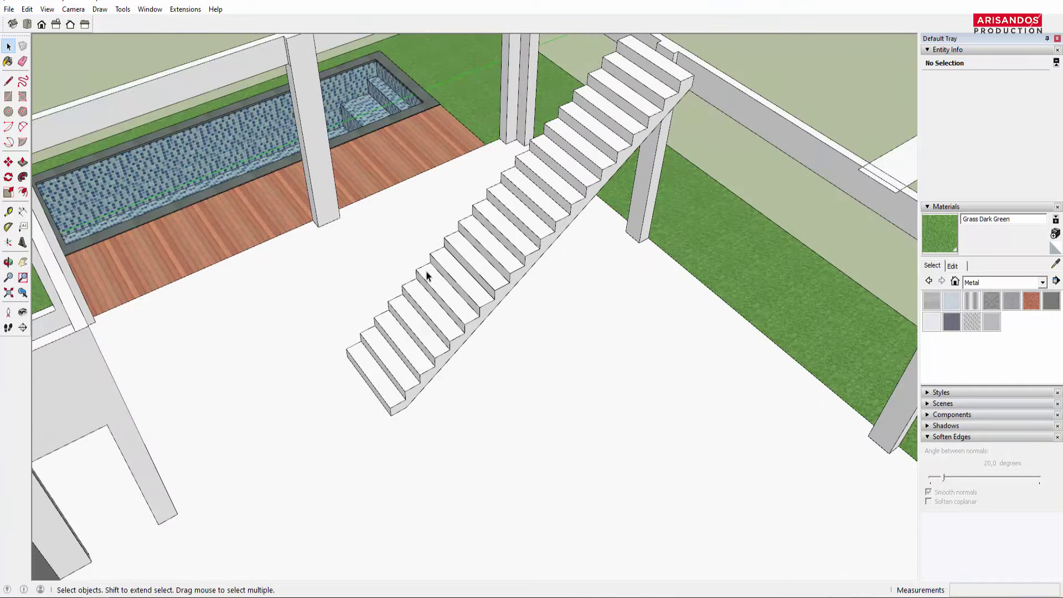
left_click(463, 268)
Step: Show the Fredo6_FredoScale toolbar from the toolbar list
scroll(471, 295, "down", 1)
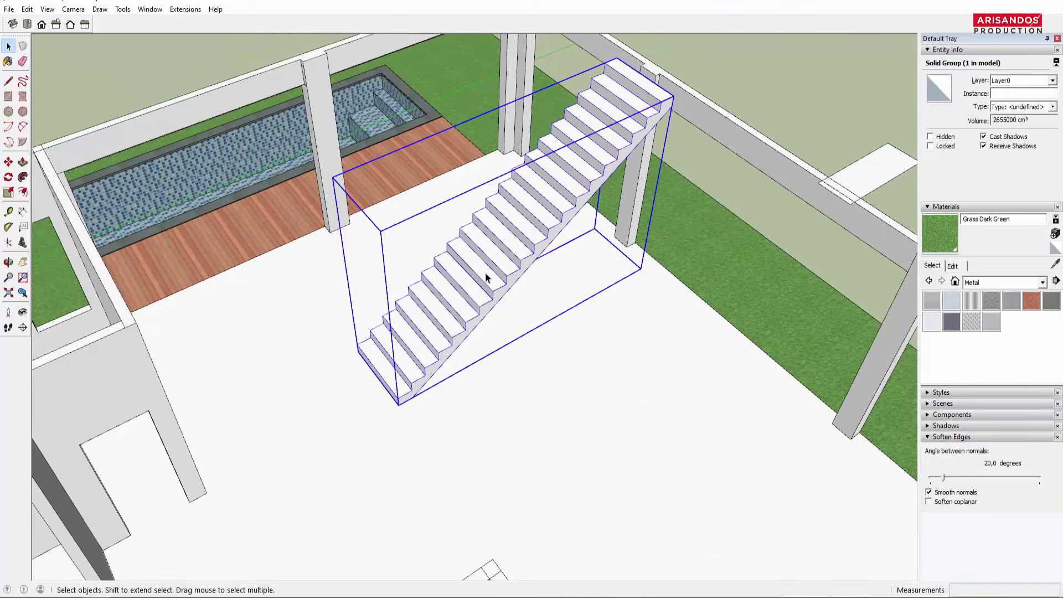
scroll(467, 164, "down", 2)
scroll(455, 166, "down", 2)
right_click(322, 25)
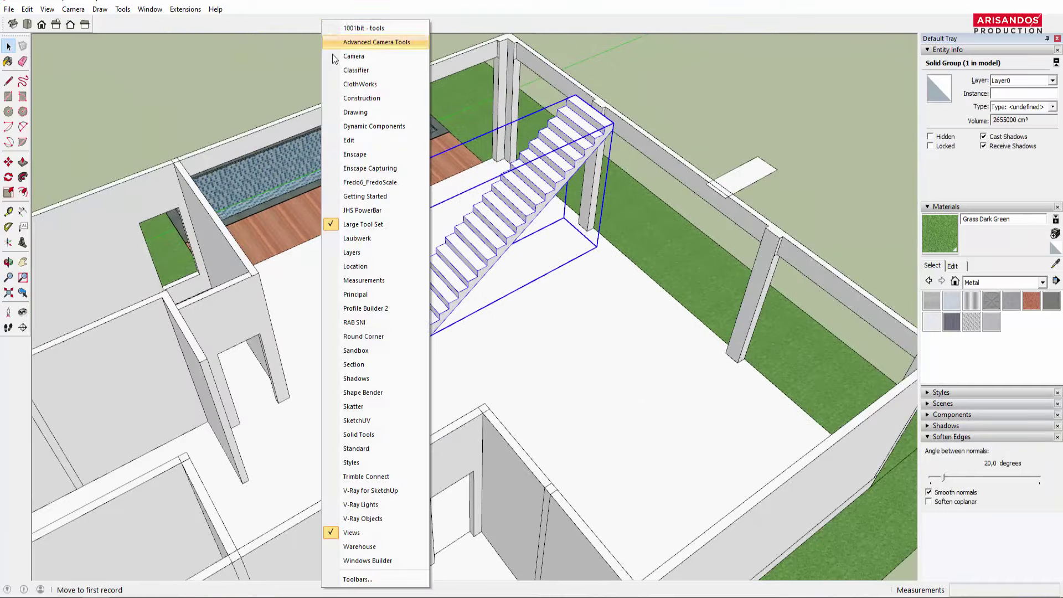
left_click(369, 182)
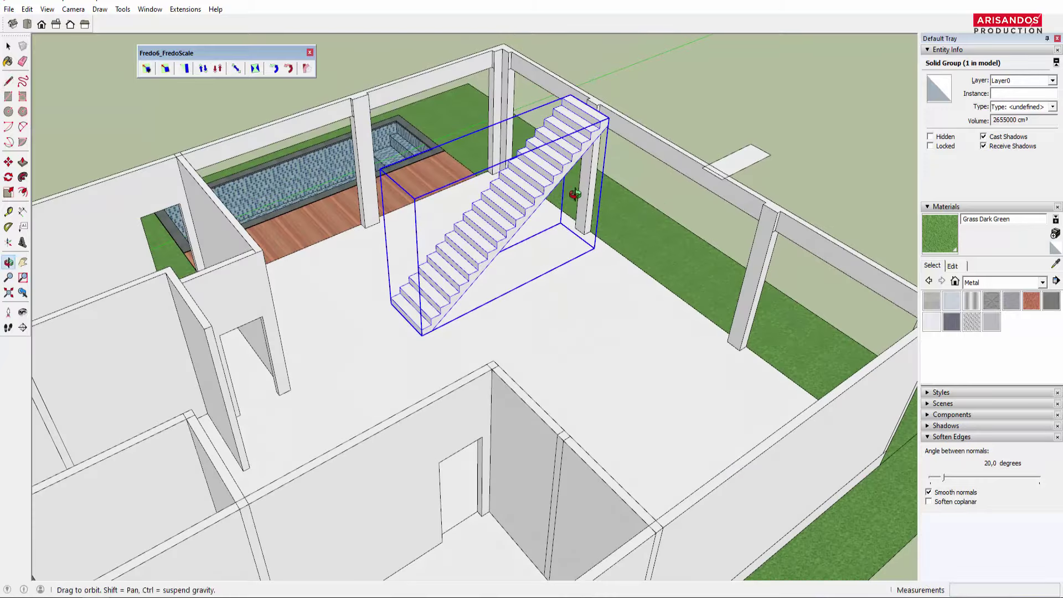
Step: Start a line at the stair's top corner and orbit slightly around the staircase
scroll(598, 221, "up", 3)
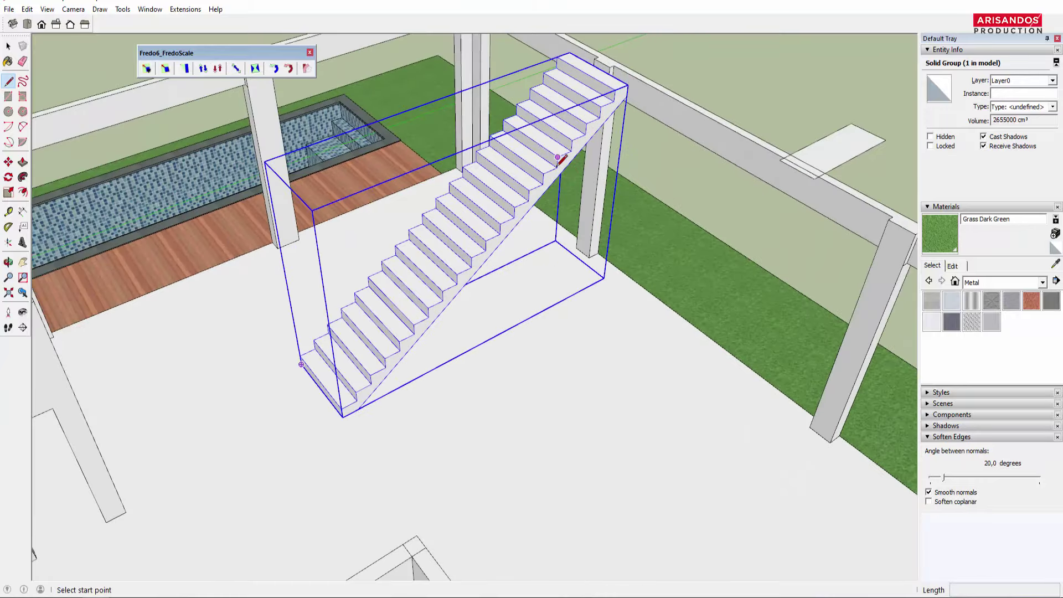
left_click(613, 101)
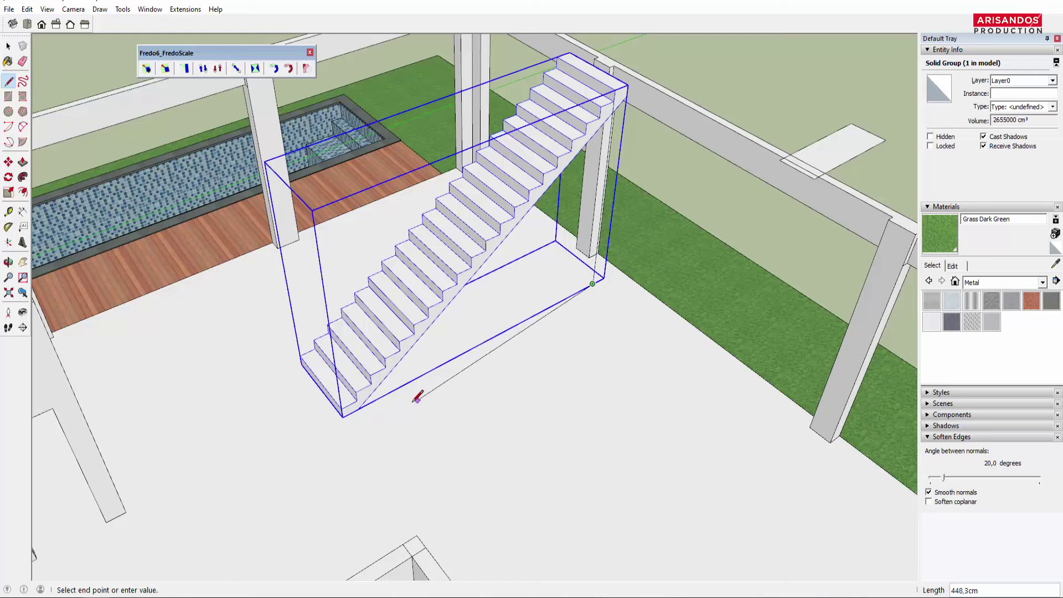
scroll(370, 394, "up", 2)
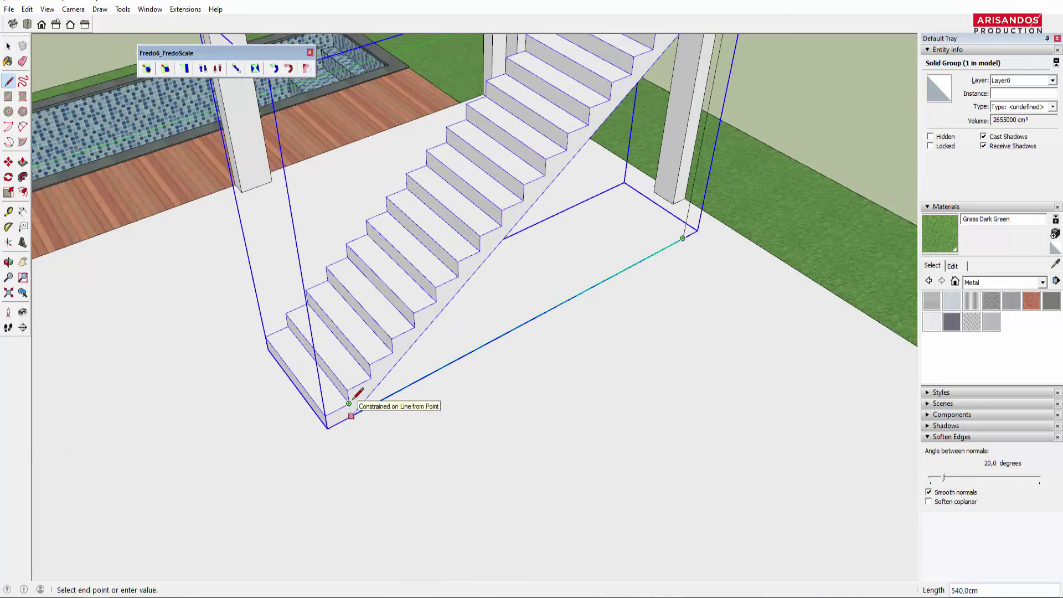
middle_click_drag(445, 385, 463, 391)
Step: Radially bend the stair group -90 degrees about its bottom corner with FredoScale
key("space")
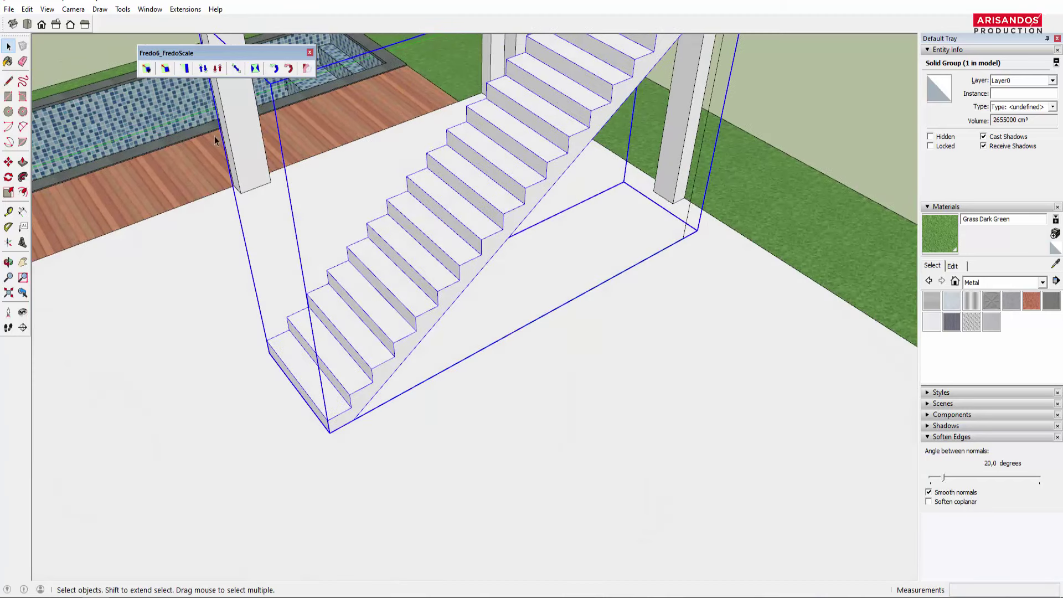
left_click(278, 68)
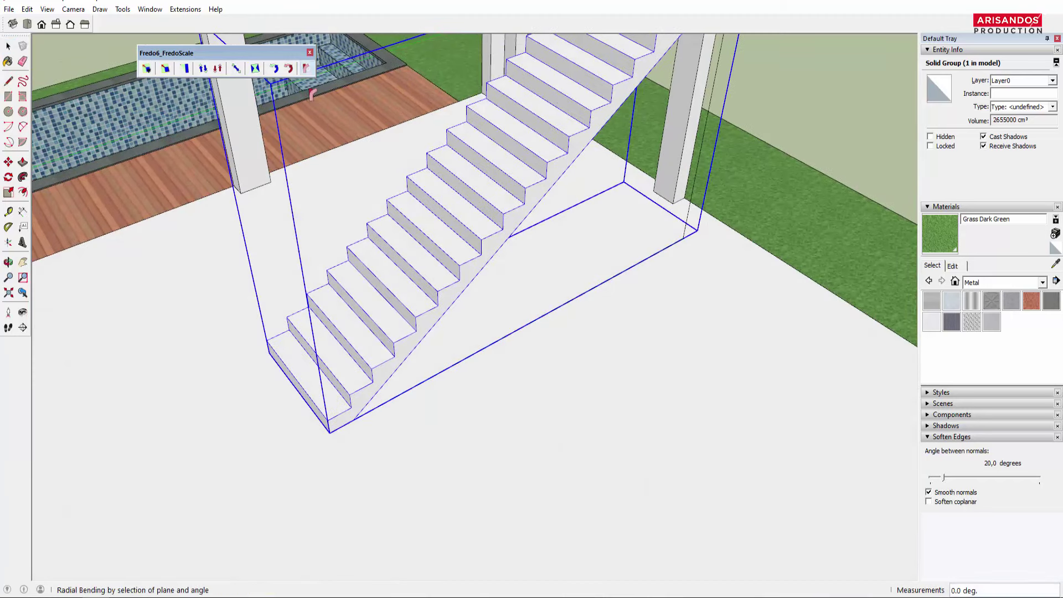
left_click(353, 421)
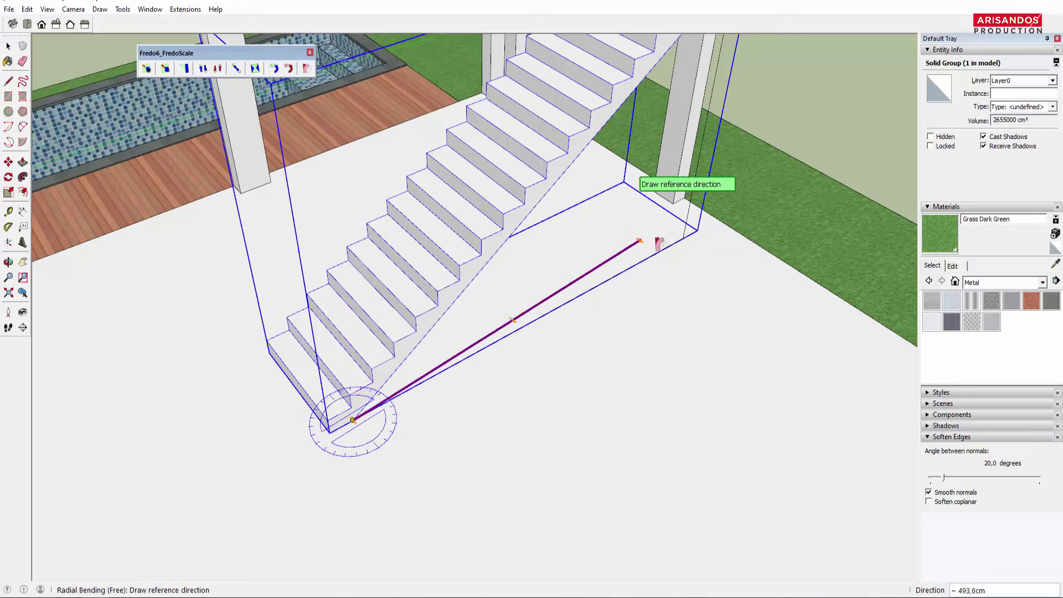
left_click(699, 238)
left_click(725, 252)
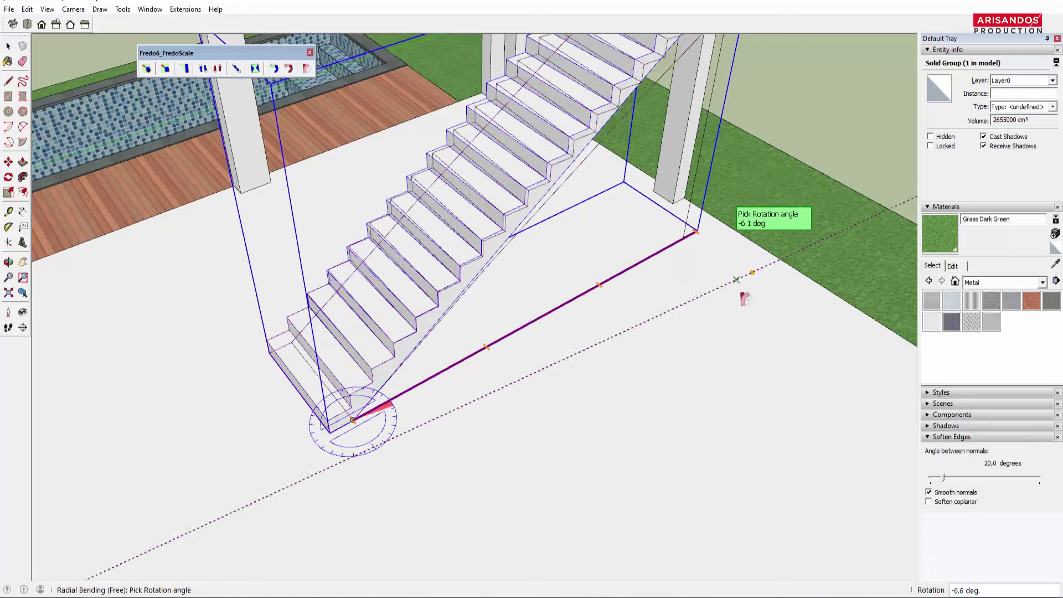
middle_click_drag(742, 278, 736, 391)
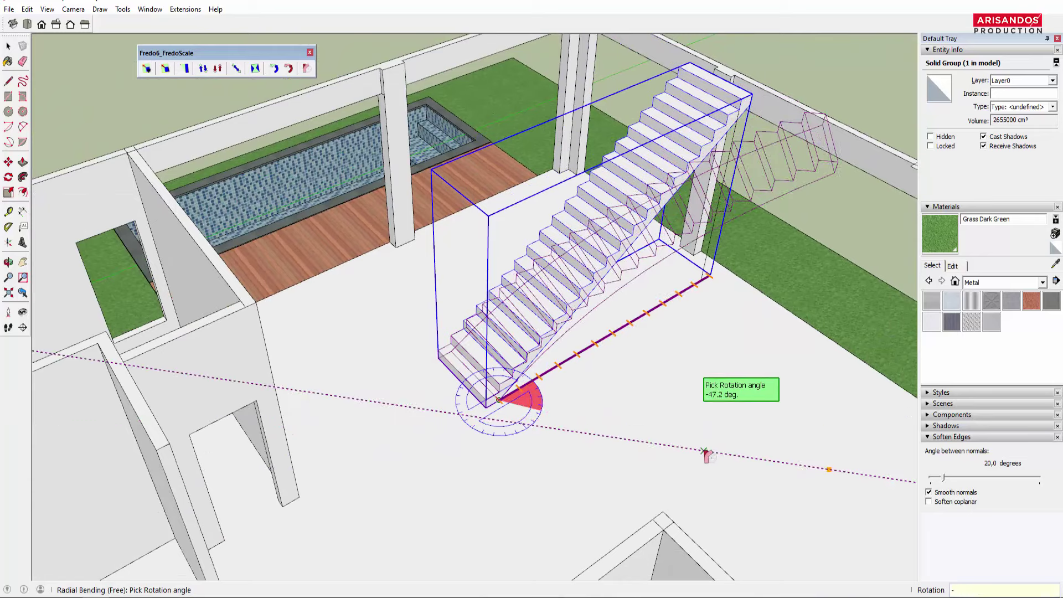
type("90")
key("Return")
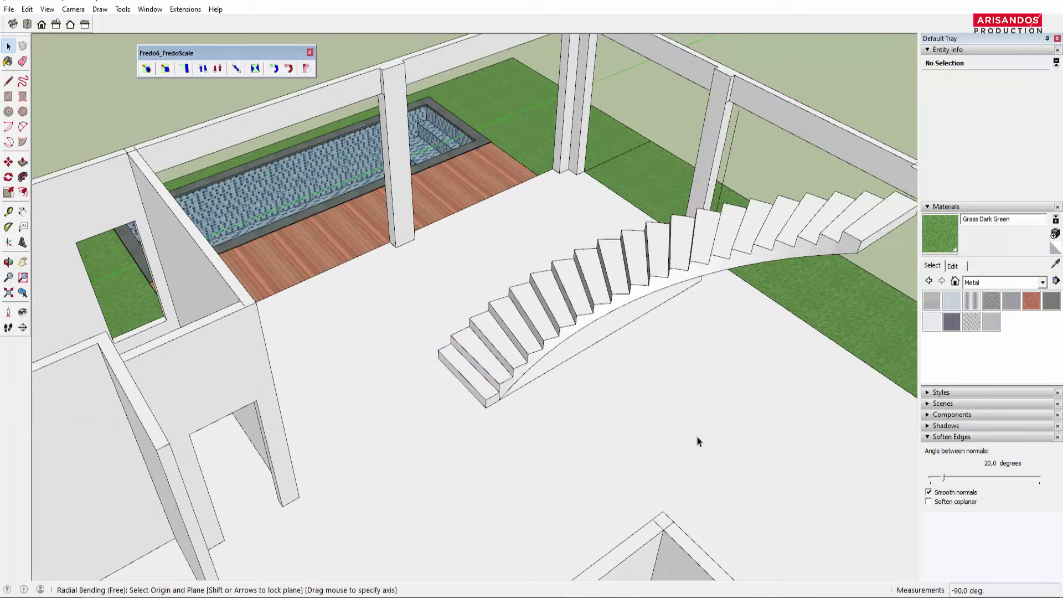
Step: Orbit around the curved stair, undo one action, and reselect the stair group
mouse_move(697, 441)
middle_mouse_down()
mouse_move(534, 344)
mouse_move(835, 360)
mouse_move(790, 434)
middle_mouse_up()
key("space")
scroll(572, 381, "up", 3)
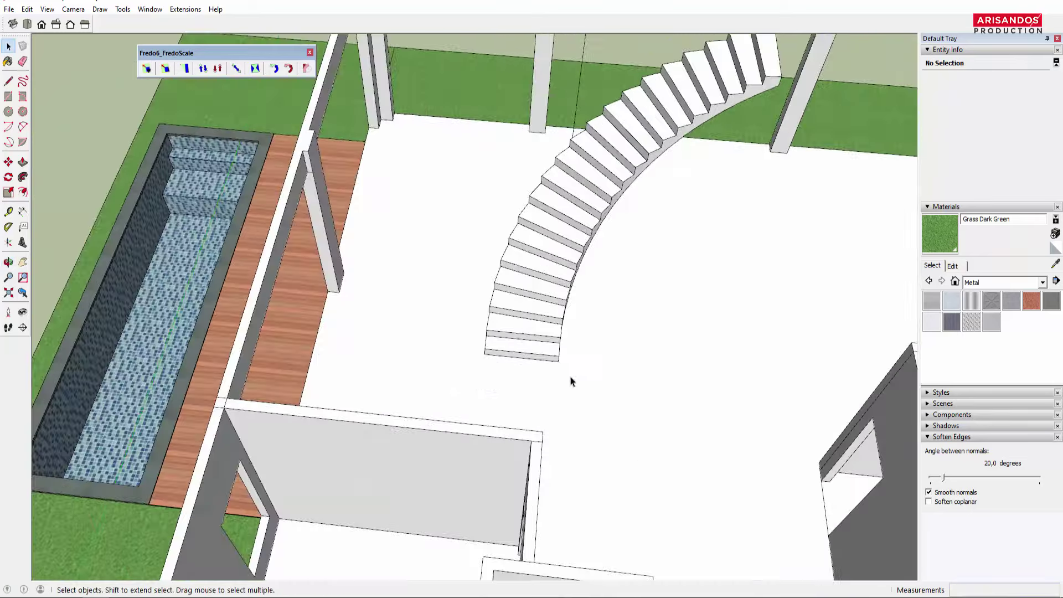
mouse_move(572, 381)
middle_mouse_down()
mouse_move(596, 340)
mouse_move(515, 289)
middle_mouse_up()
key("ctrl+z")
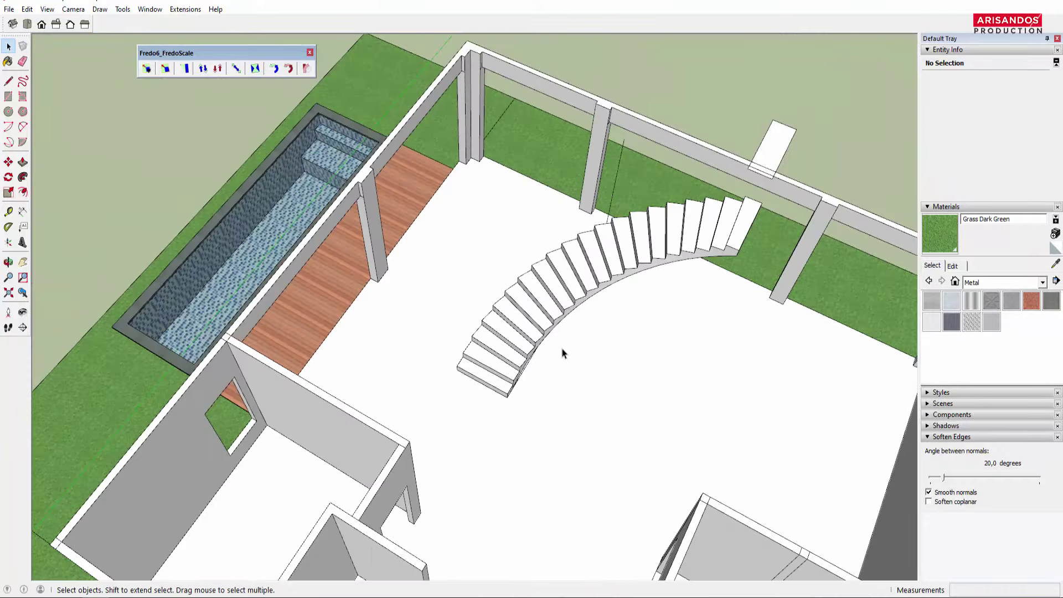
mouse_move(562, 353)
middle_mouse_down()
mouse_move(636, 281)
mouse_move(554, 339)
middle_mouse_up()
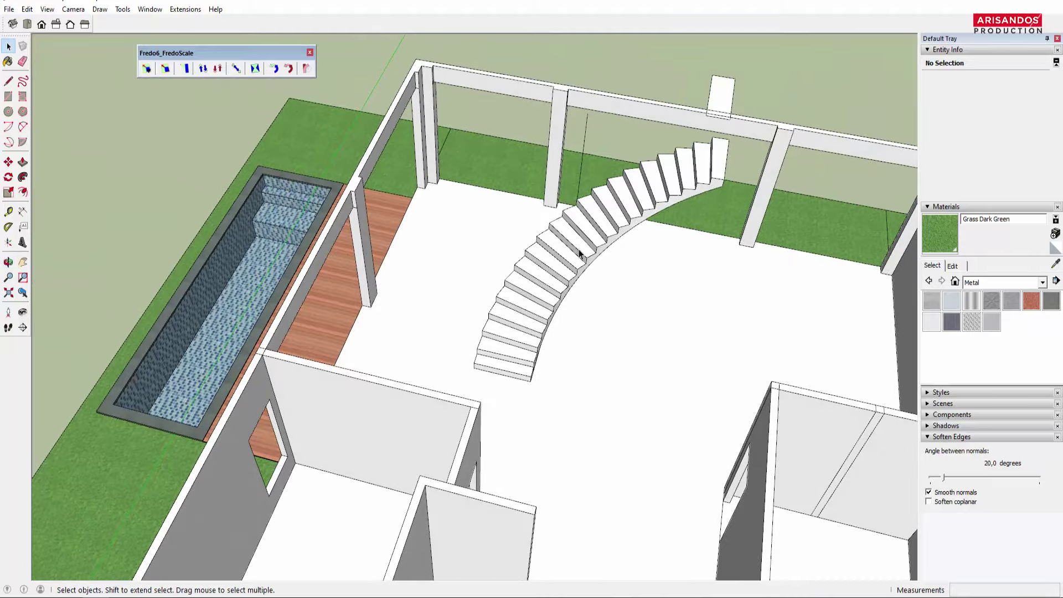
mouse_move(581, 255)
middle_mouse_down()
mouse_move(706, 201)
mouse_move(778, 275)
mouse_move(699, 280)
mouse_move(533, 321)
mouse_move(510, 344)
middle_mouse_up()
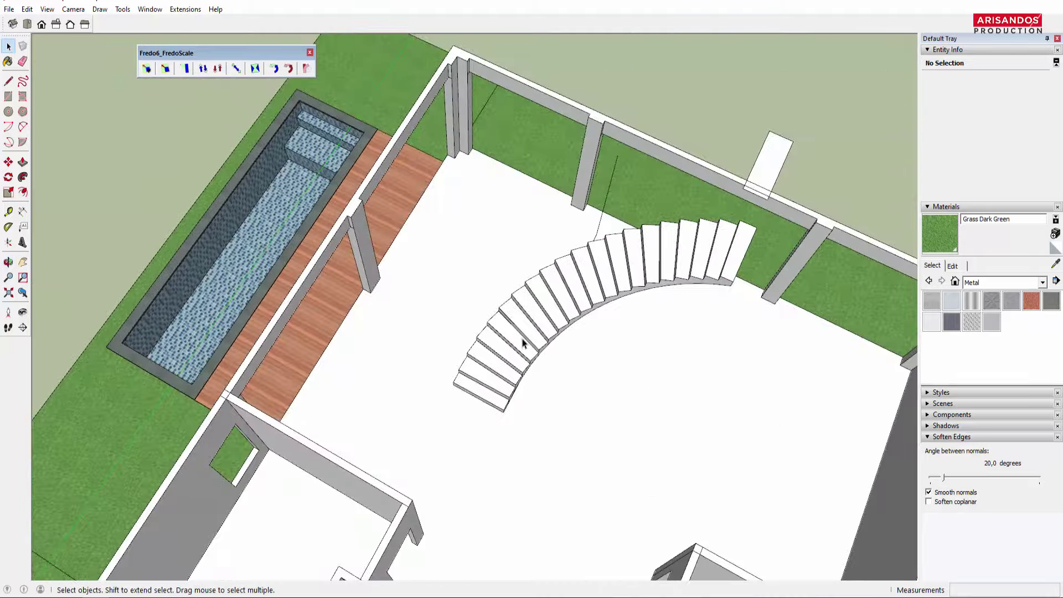
left_click(561, 329)
Step: Try moving the stair group by its corner, then clear the selection
middle_click_drag(560, 329, 680, 384)
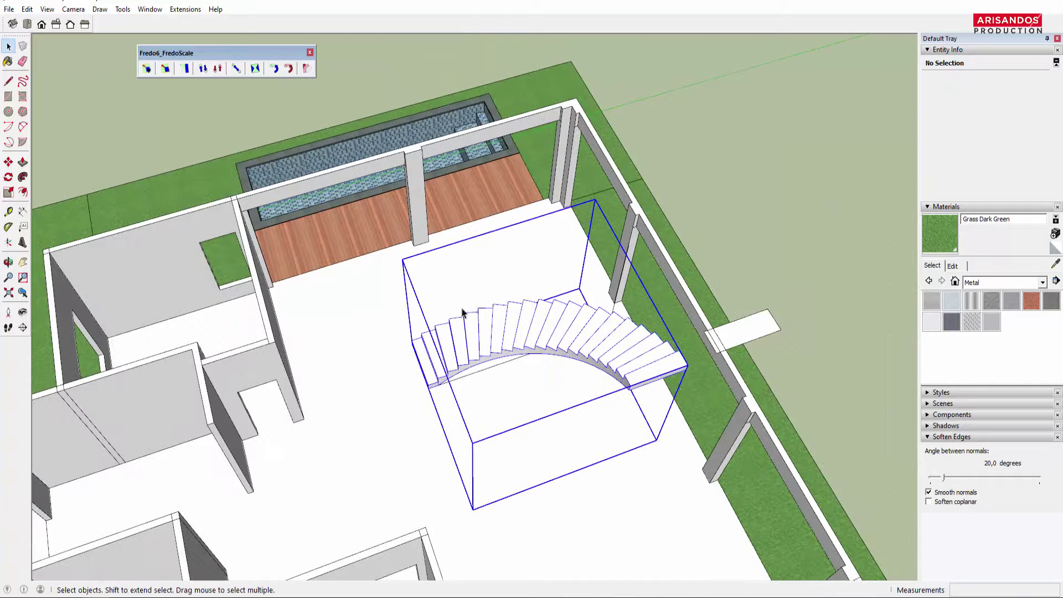
scroll(679, 384, "up", 2)
scroll(679, 384, "up", 2)
left_click(690, 359)
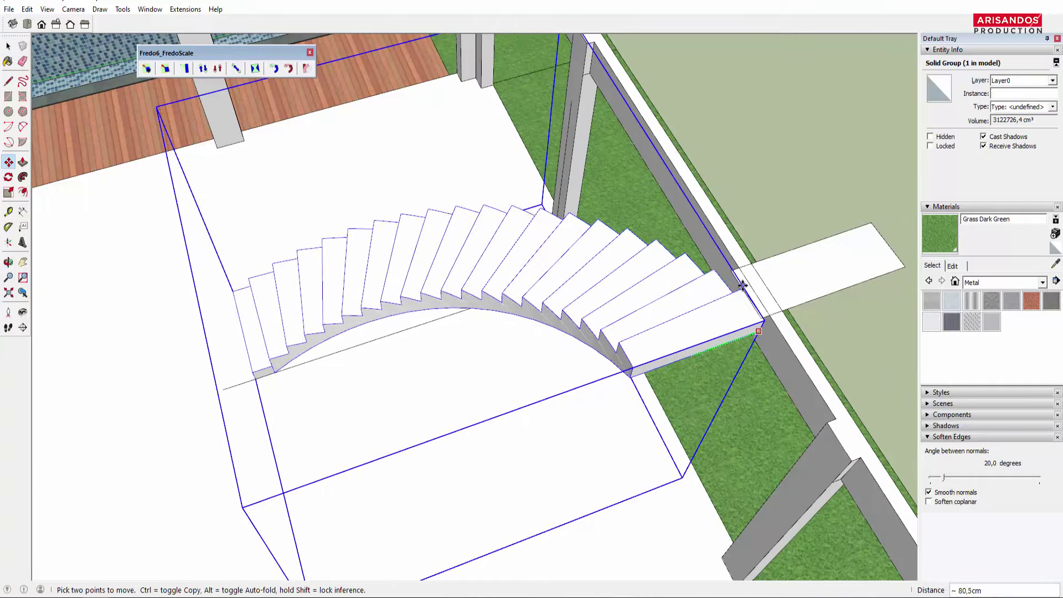
mouse_move(684, 307)
middle_mouse_down()
mouse_move(512, 288)
mouse_move(498, 249)
middle_mouse_up()
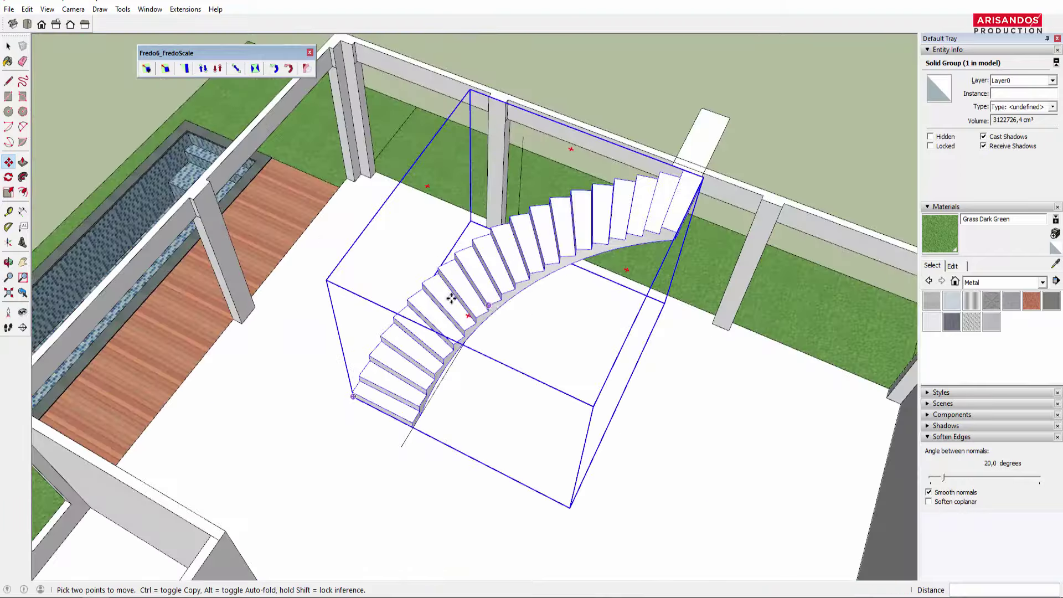
scroll(499, 249, "down", 5)
key("space")
left_click(501, 155)
Step: Orbit to a low side view of the stair and undo the radial bend
scroll(450, 360, "up", 3)
mouse_move(451, 360)
middle_mouse_down()
mouse_move(162, 282)
mouse_move(311, 415)
mouse_move(709, 391)
middle_mouse_up()
scroll(709, 391, "down", 2)
mouse_move(423, 404)
middle_mouse_down()
mouse_move(443, 372)
mouse_move(399, 257)
mouse_move(546, 301)
mouse_move(446, 406)
middle_mouse_up()
scroll(464, 340, "up", 2)
scroll(450, 342, "up", 2)
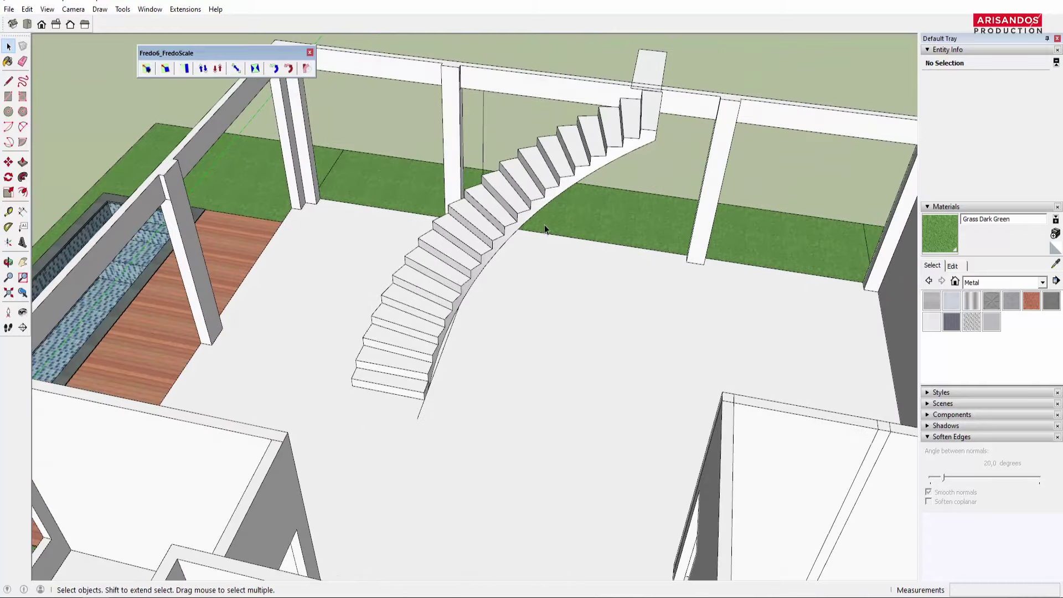
key("ctrl+z")
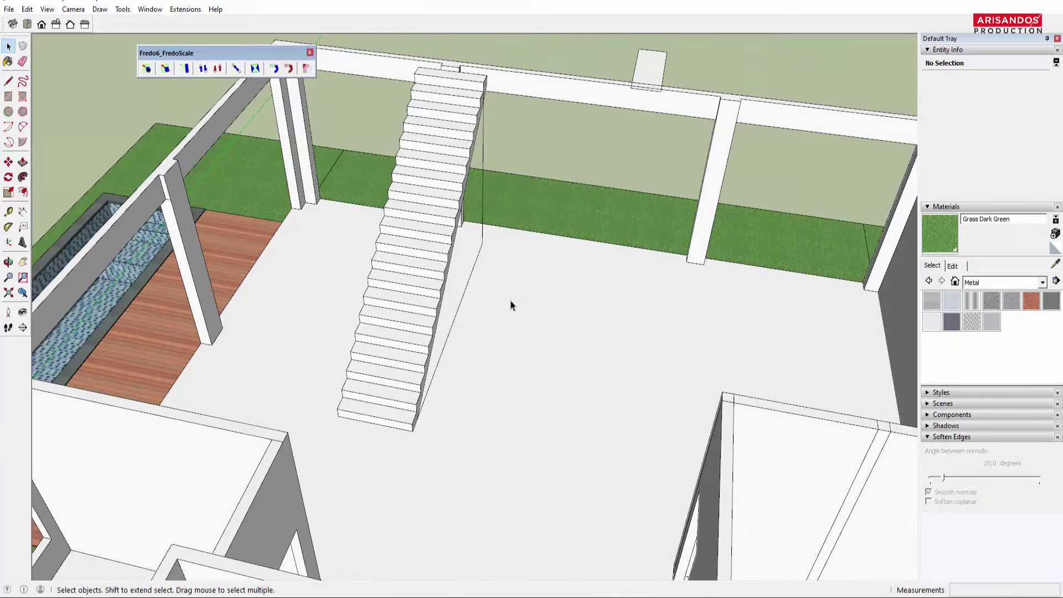
Step: Draw reference edges along the stair's side and bottom corner, then select the stair group
middle_click_drag(510, 304, 540, 261)
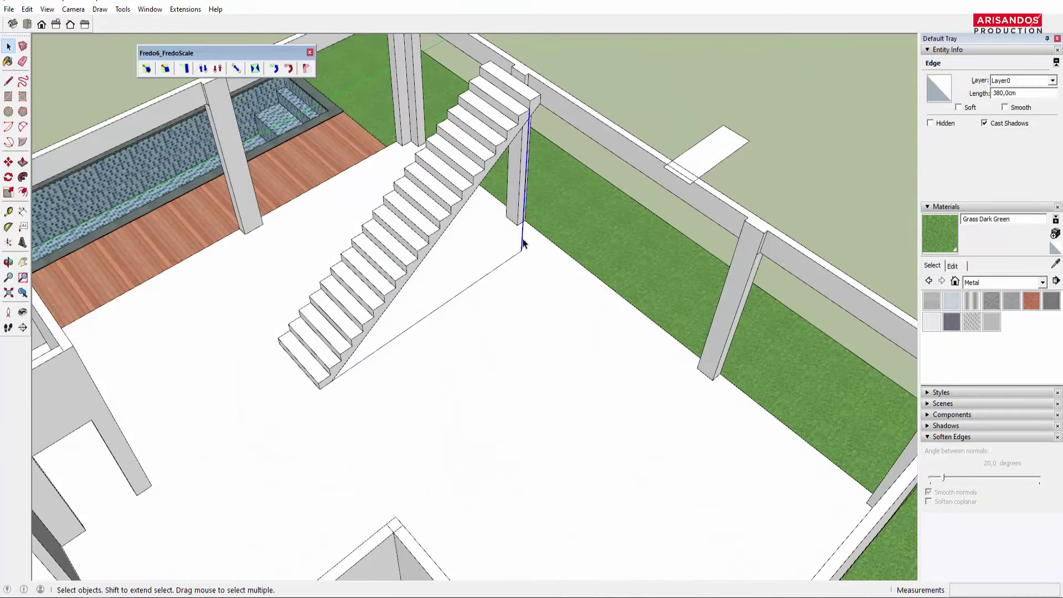
scroll(515, 282, "down", 3)
scroll(518, 213, "up", 3)
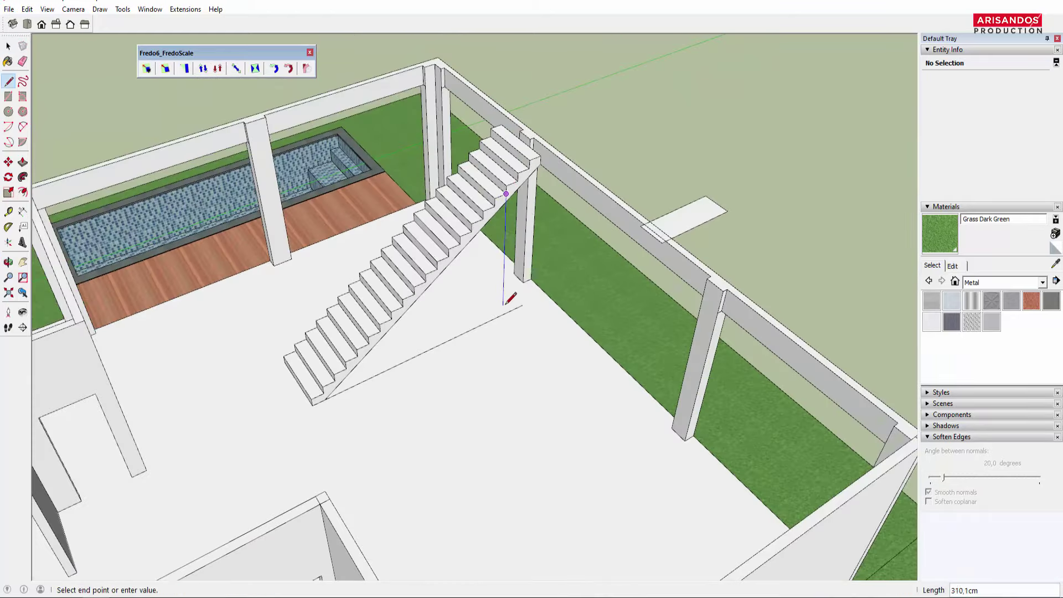
scroll(332, 395, "up", 3)
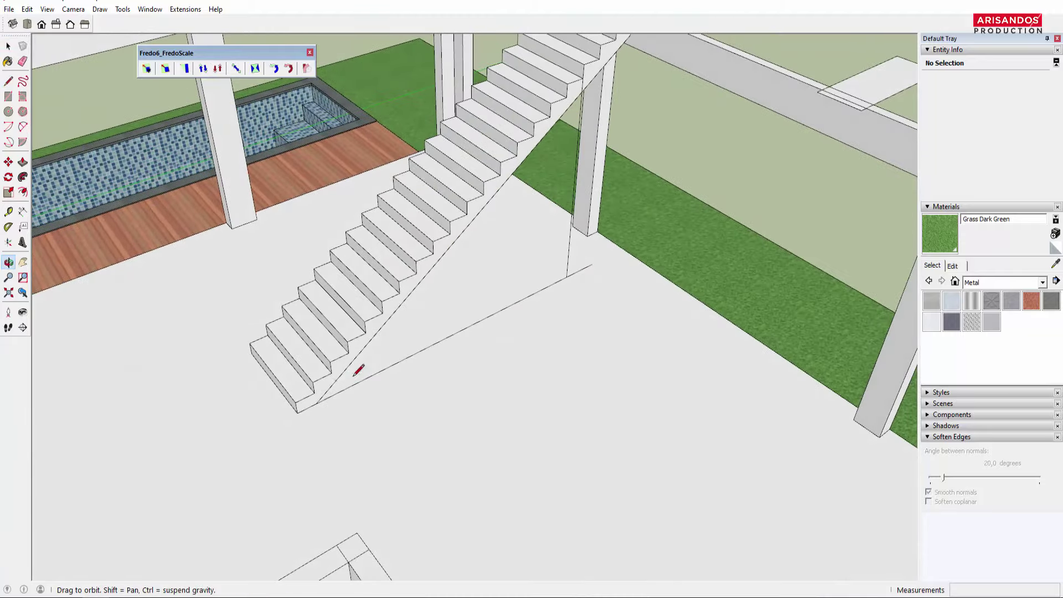
key("l")
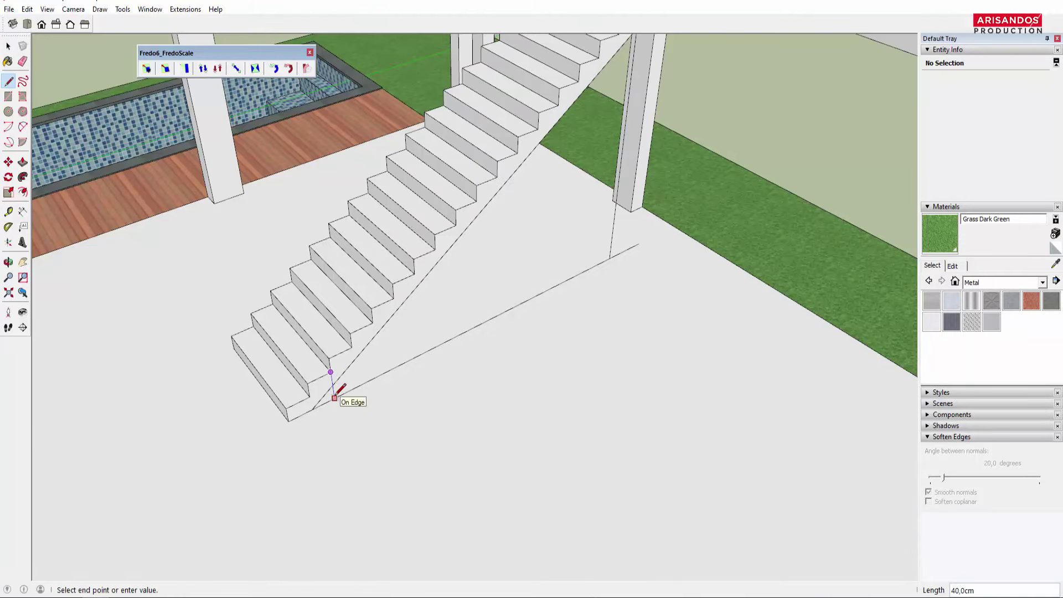
scroll(334, 397, "down", 1)
key("space")
scroll(284, 319, "down", 2)
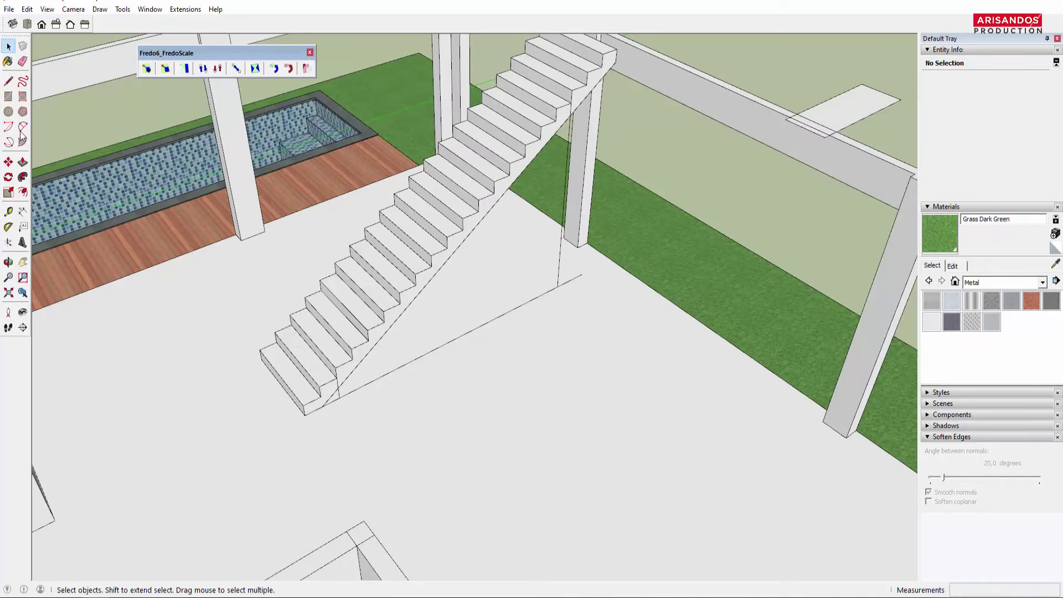
left_click(426, 188)
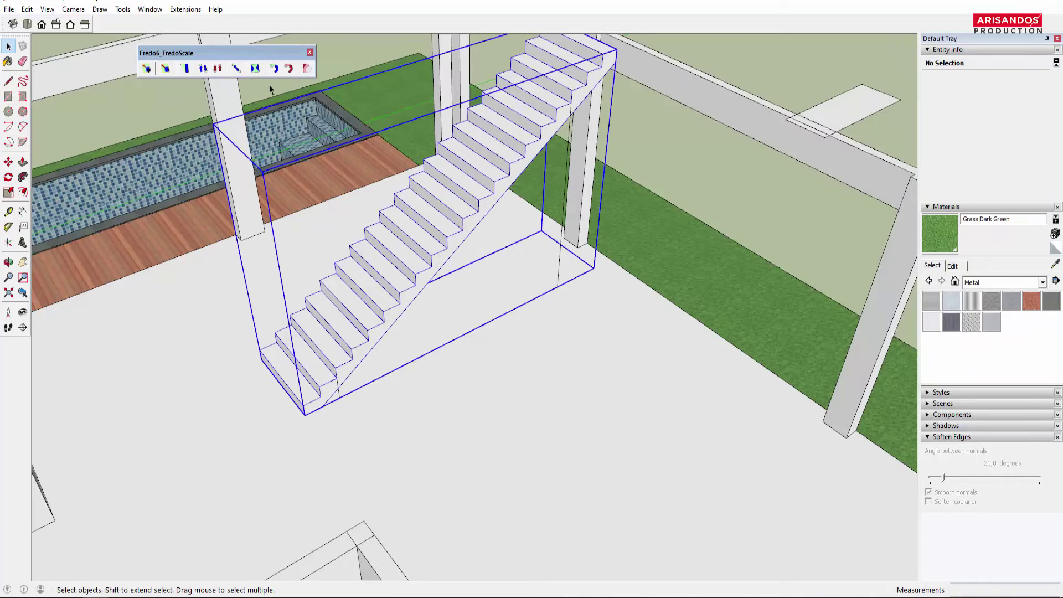
Step: Radially bend the stair group again about its bottom corner with FredoScale
left_click(306, 68)
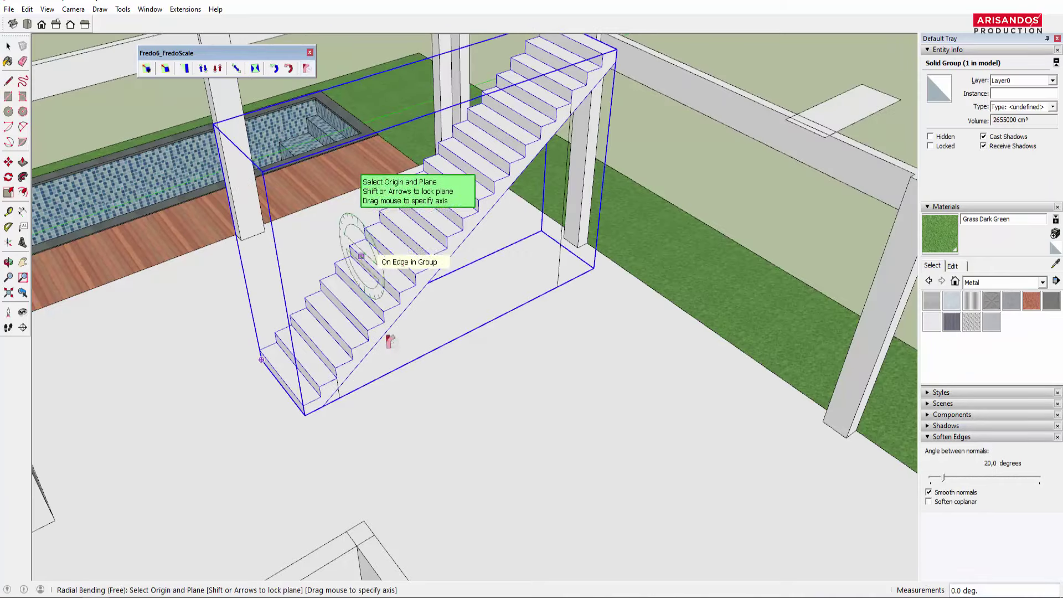
left_click(339, 398)
type("-90")
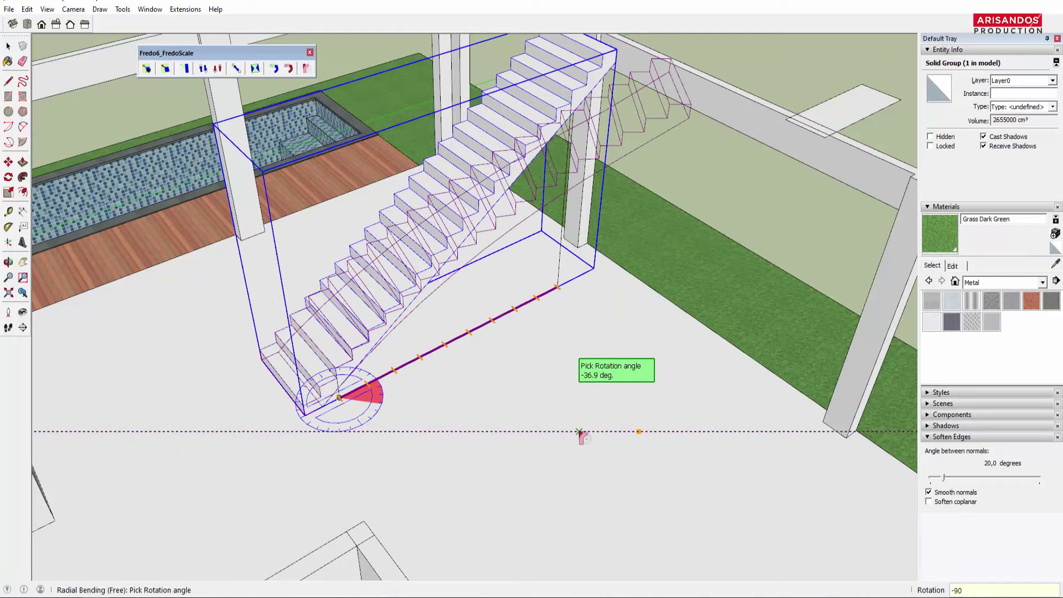
key("Return")
mouse_move(567, 427)
middle_mouse_down()
mouse_move(727, 298)
mouse_move(672, 260)
mouse_move(600, 310)
mouse_move(310, 463)
mouse_move(207, 500)
mouse_move(443, 515)
mouse_move(541, 380)
middle_mouse_up()
scroll(645, 277, "up", 2)
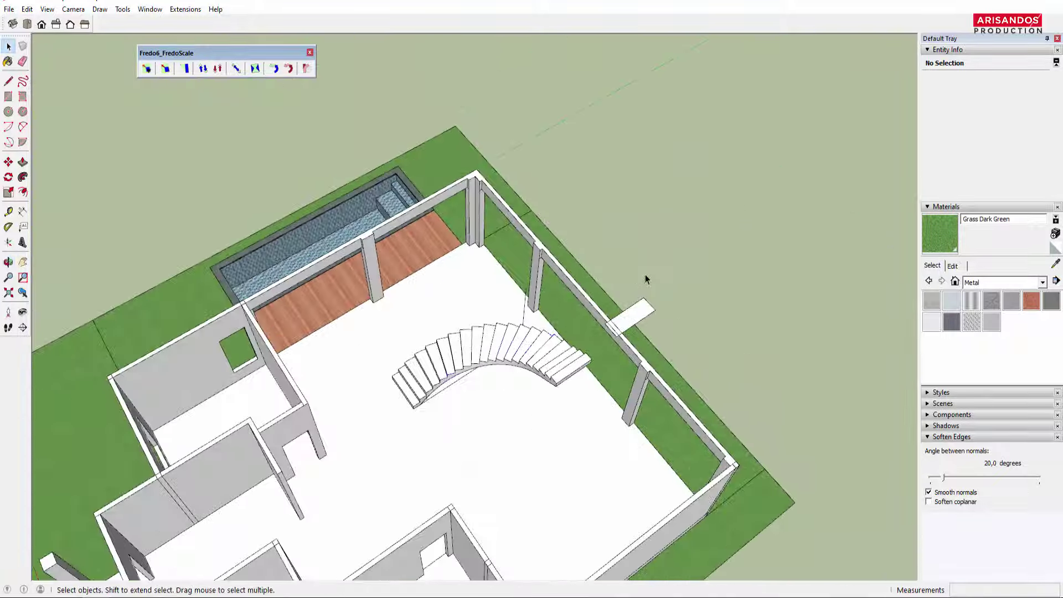
Step: Move the curved stair by its corner so the top step meets the landing
left_click(620, 307)
scroll(575, 370, "up", 2)
scroll(576, 370, "up", 3)
left_click(630, 353)
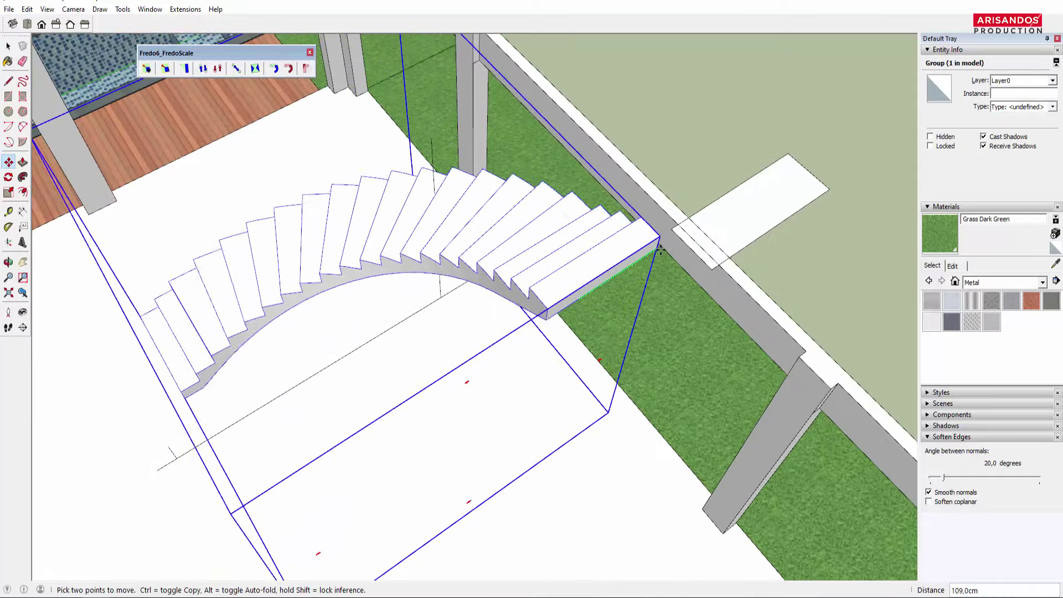
left_click(673, 231)
scroll(664, 221, "down", 5)
key("space")
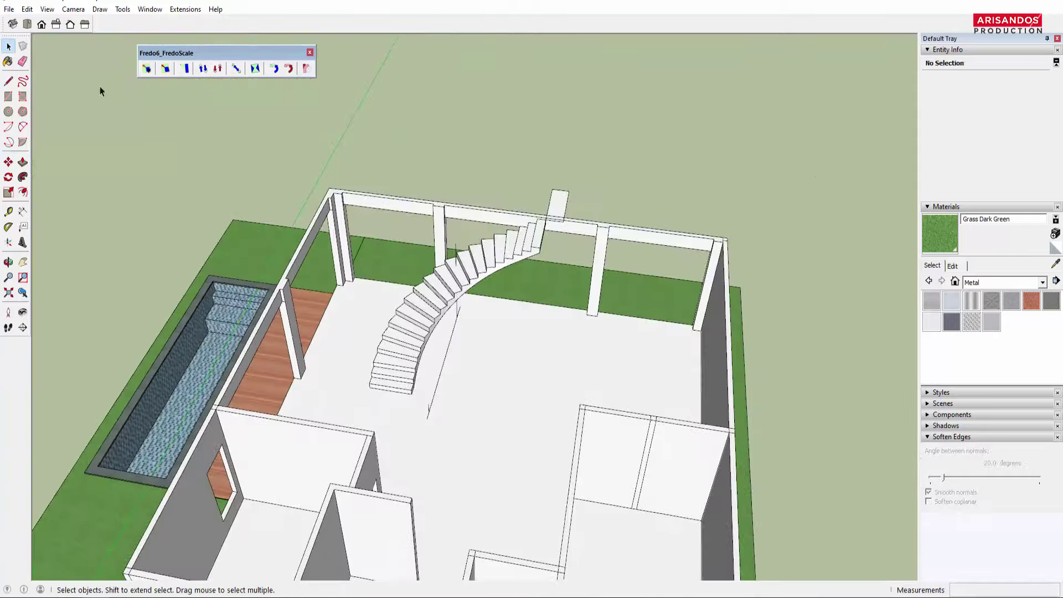
left_click(27, 9)
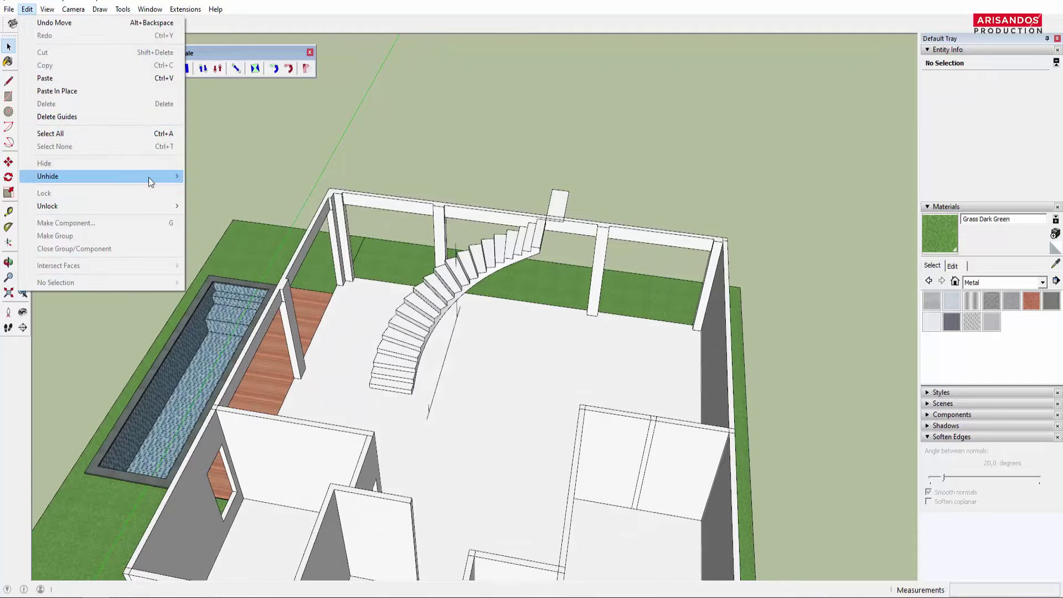
left_click(206, 203)
mouse_move(498, 221)
middle_mouse_down()
mouse_move(636, 225)
mouse_move(778, 268)
mouse_move(436, 276)
mouse_move(613, 184)
mouse_move(487, 310)
mouse_move(485, 200)
middle_mouse_up()
scroll(486, 313, "up", 5)
scroll(485, 201, "down", 2)
scroll(441, 282, "down", 5)
mouse_move(441, 283)
middle_mouse_down()
mouse_move(628, 182)
mouse_move(390, 288)
mouse_move(630, 394)
mouse_move(666, 453)
mouse_move(388, 416)
mouse_move(310, 313)
mouse_move(519, 324)
mouse_move(439, 262)
middle_mouse_up()
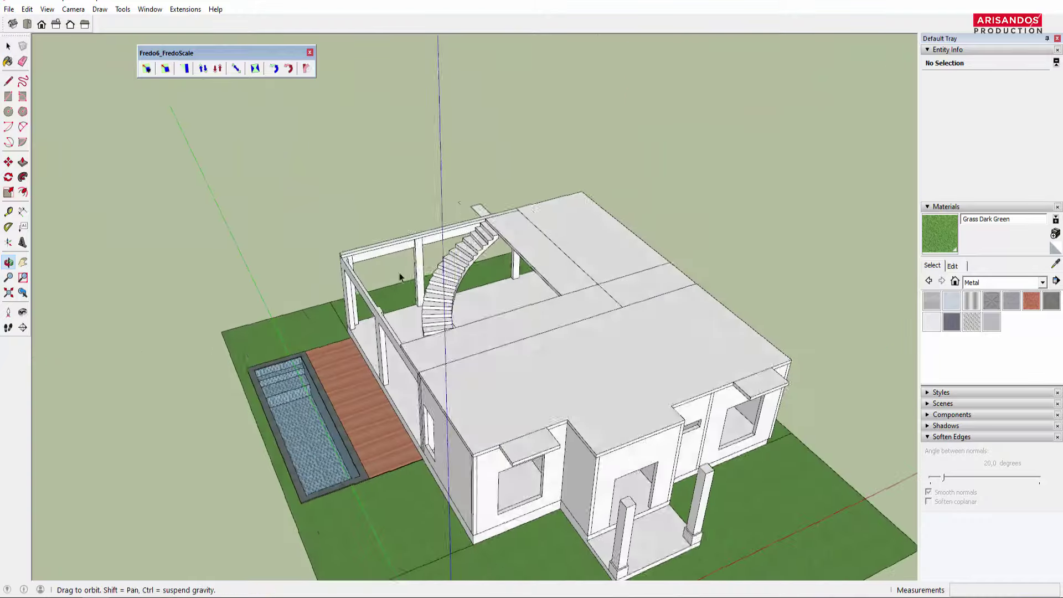
scroll(439, 261, "up", 3)
scroll(443, 320, "up", 3)
scroll(443, 320, "up", 2)
scroll(469, 337, "up", 2)
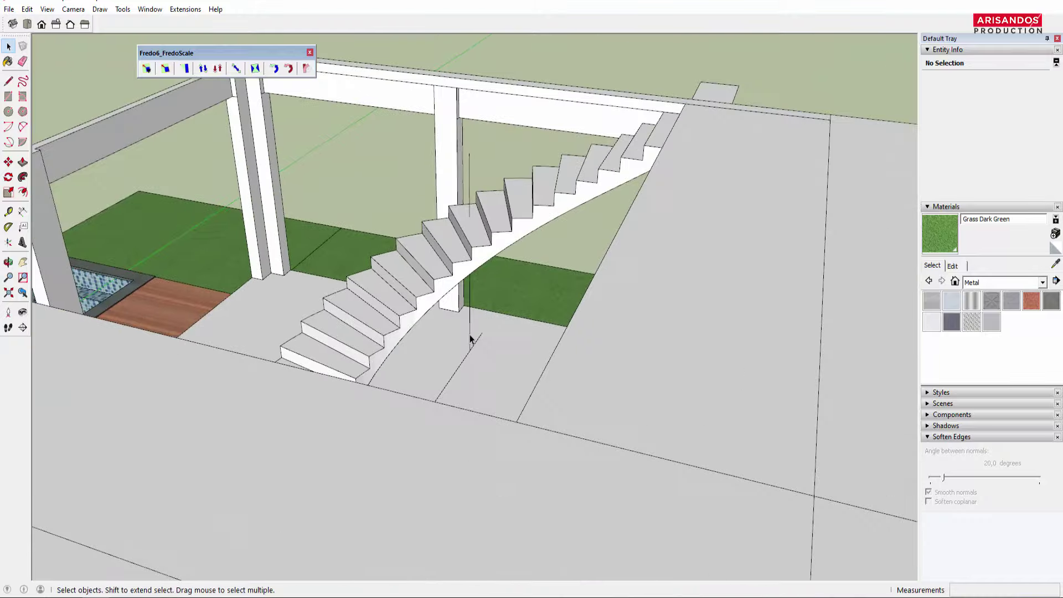
scroll(463, 336, "down", 5)
mouse_move(474, 332)
middle_mouse_down()
mouse_move(465, 456)
mouse_move(451, 450)
mouse_move(663, 270)
mouse_move(913, 250)
mouse_move(581, 392)
mouse_move(607, 277)
middle_mouse_up()
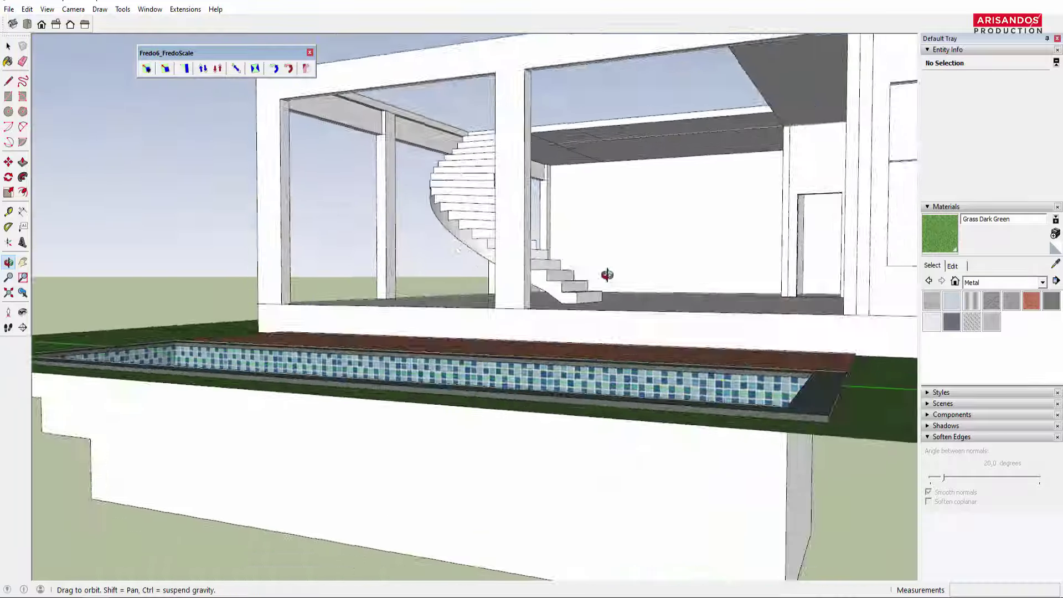
scroll(467, 314, "up", 3)
mouse_move(467, 315)
middle_mouse_down()
mouse_move(349, 527)
mouse_move(380, 304)
mouse_move(344, 379)
mouse_move(421, 417)
middle_mouse_up()
scroll(417, 312, "up", 5)
scroll(418, 311, "down", 1)
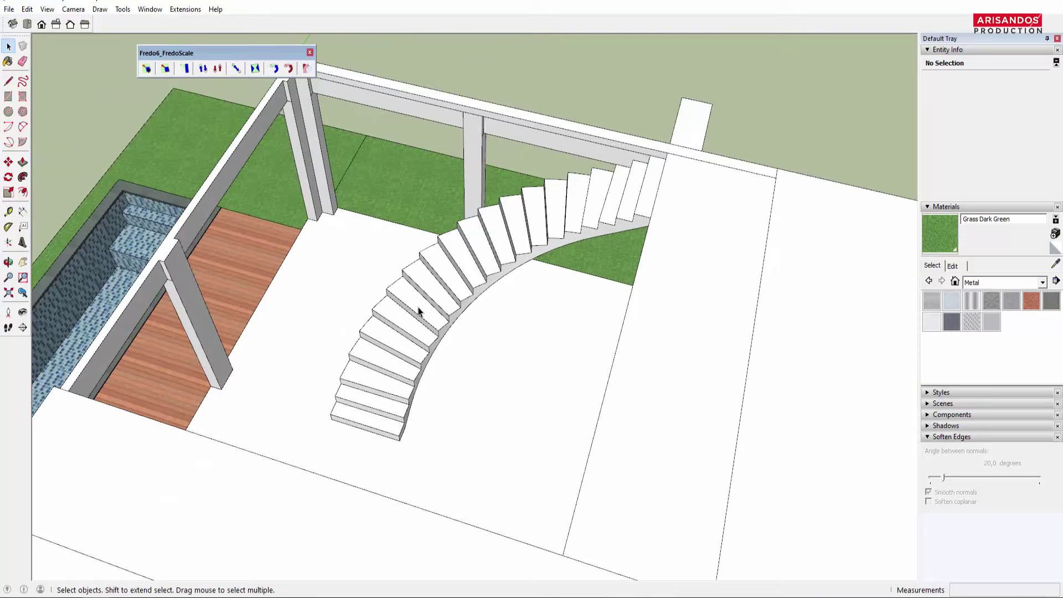
scroll(418, 311, "down", 3)
middle_click_drag(524, 273, 450, 316)
scroll(473, 316, "up", 2)
mouse_move(501, 235)
middle_mouse_down()
mouse_move(541, 183)
mouse_move(527, 264)
middle_mouse_up()
left_click(506, 245)
scroll(506, 245, "down", 3)
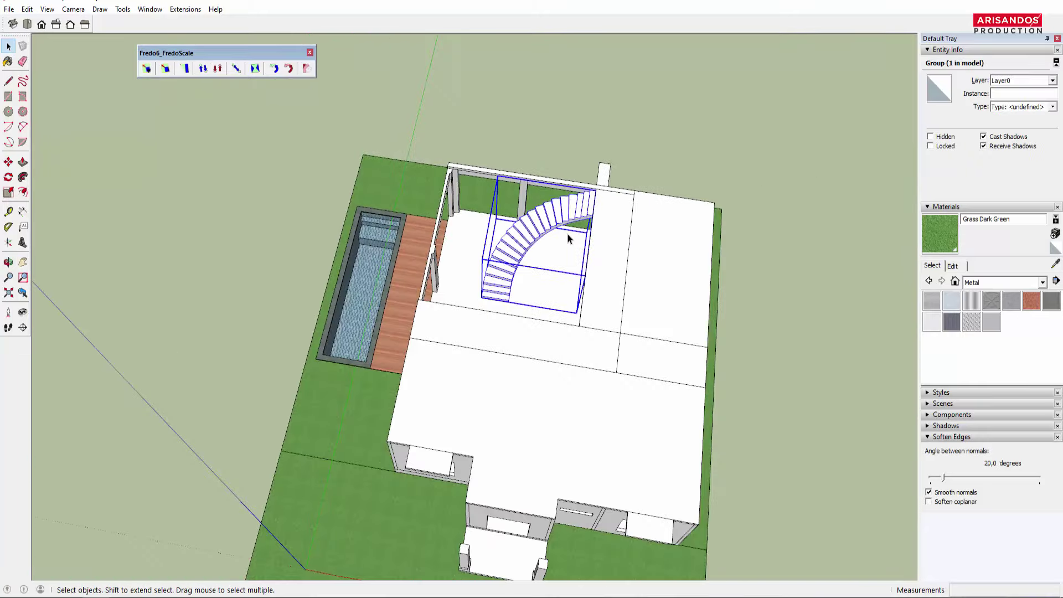
Step: Move the staircase group to open ground left of the house
scroll(571, 240, "down", 2)
key("m")
left_click(631, 171)
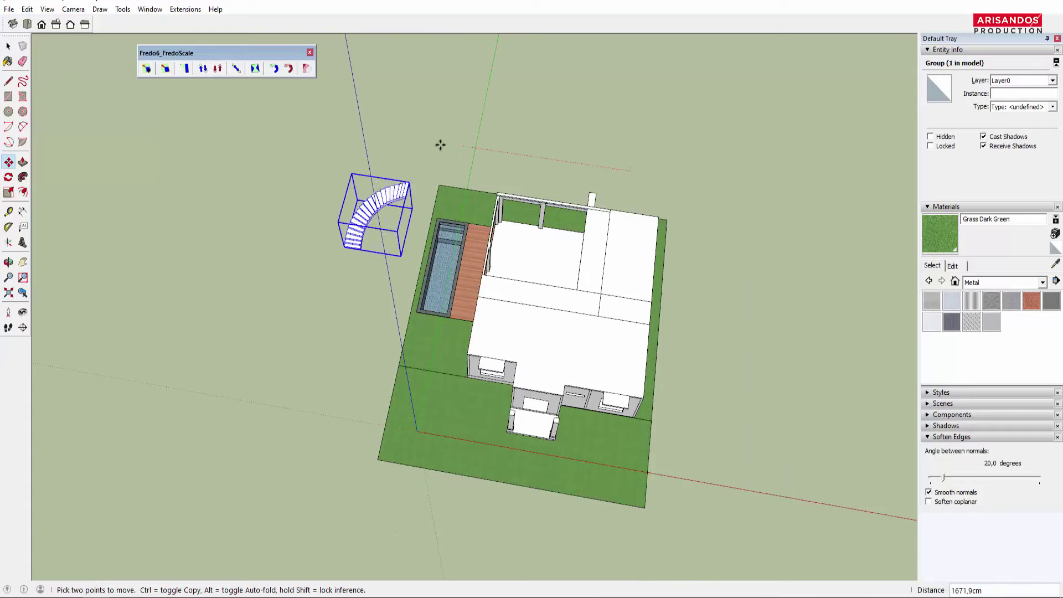
left_click(386, 137)
scroll(782, 206, "down", 2)
scroll(437, 223, "up", 2)
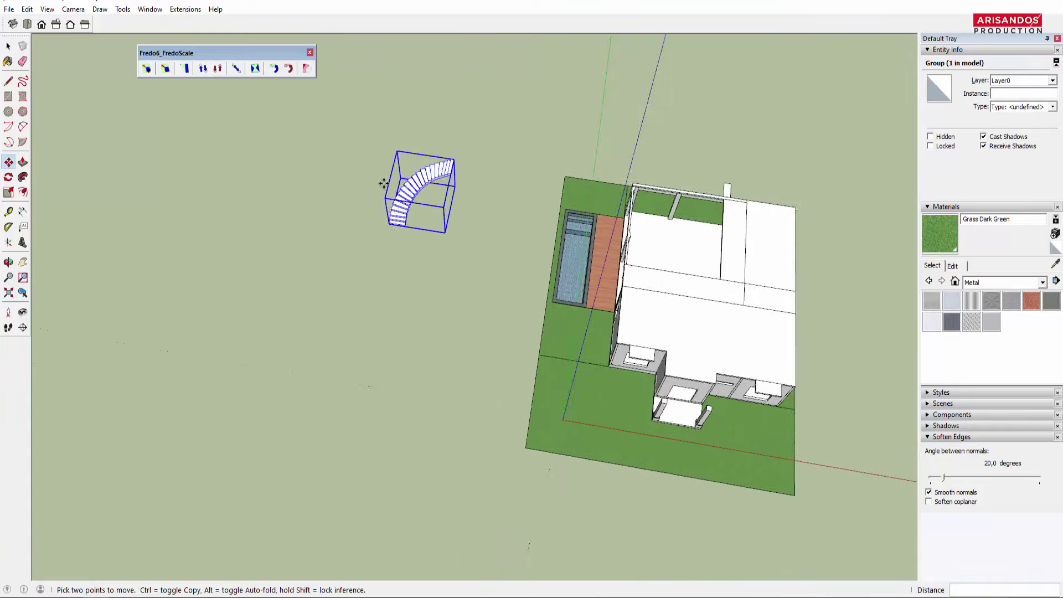
scroll(403, 159, "down", 2)
scroll(465, 231, "up", 5)
middle_click_drag(465, 232, 487, 202)
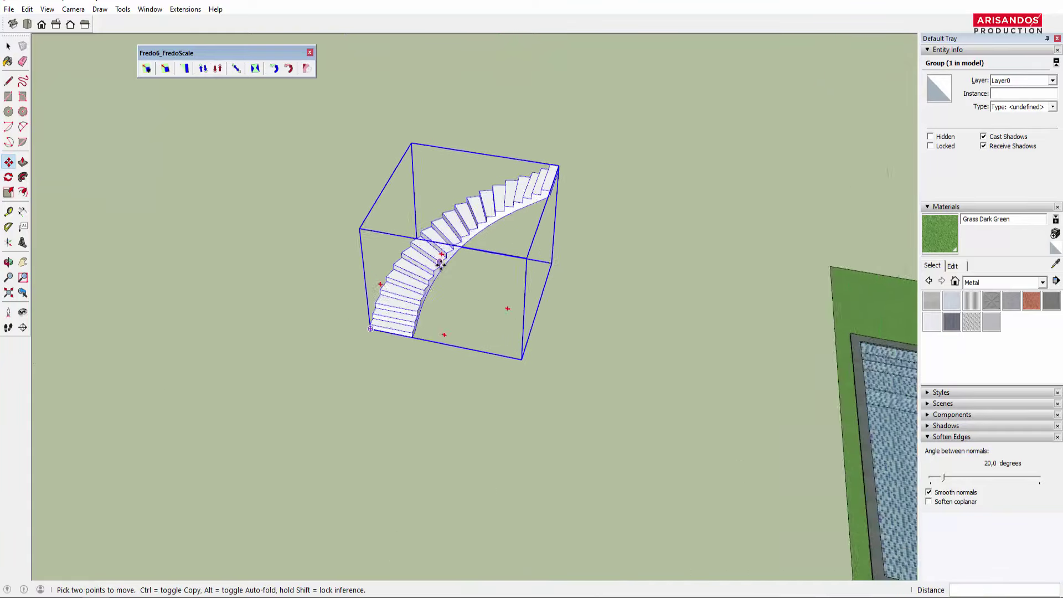
scroll(453, 250, "up", 3)
key("space")
left_click(470, 268)
Step: Orbit and zoom around the moved staircase to inspect its underside and bottom steps
mouse_move(470, 268)
middle_mouse_down()
mouse_move(434, 185)
mouse_move(447, 176)
middle_mouse_up()
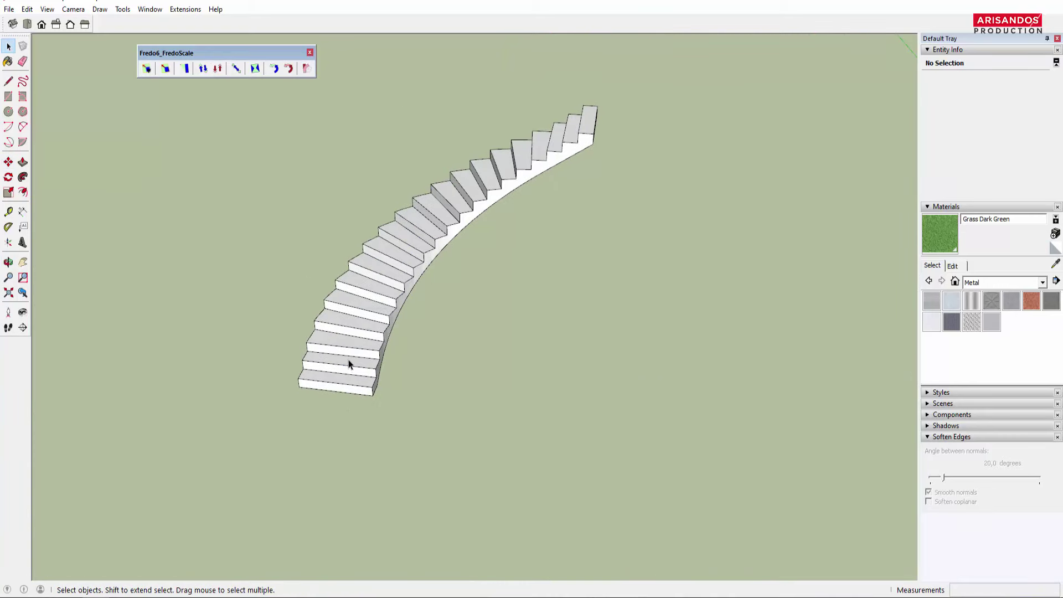
scroll(334, 391, "up", 2)
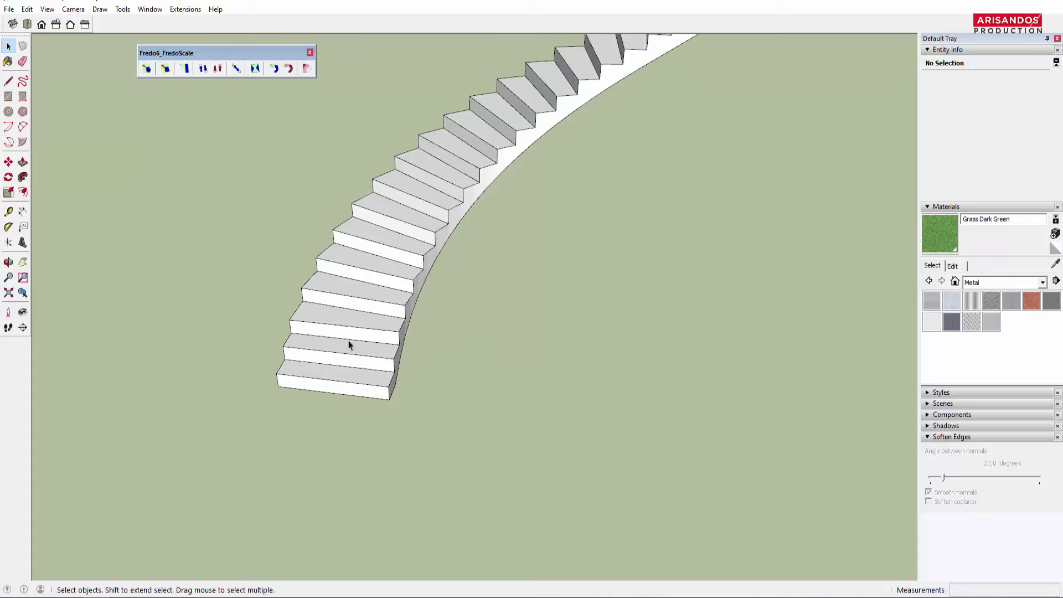
mouse_move(348, 341)
middle_mouse_down()
mouse_move(353, 268)
mouse_move(318, 182)
mouse_move(233, 114)
mouse_move(241, 49)
mouse_move(309, 9)
mouse_move(83, 66)
mouse_move(401, 347)
mouse_move(452, 202)
middle_mouse_up()
scroll(443, 216, "down", 1)
mouse_move(552, 159)
middle_mouse_down()
mouse_move(512, 238)
mouse_move(475, 368)
mouse_move(430, 373)
mouse_move(440, 343)
mouse_move(396, 376)
mouse_move(391, 296)
mouse_move(412, 332)
middle_mouse_up()
scroll(376, 368, "down", 1)
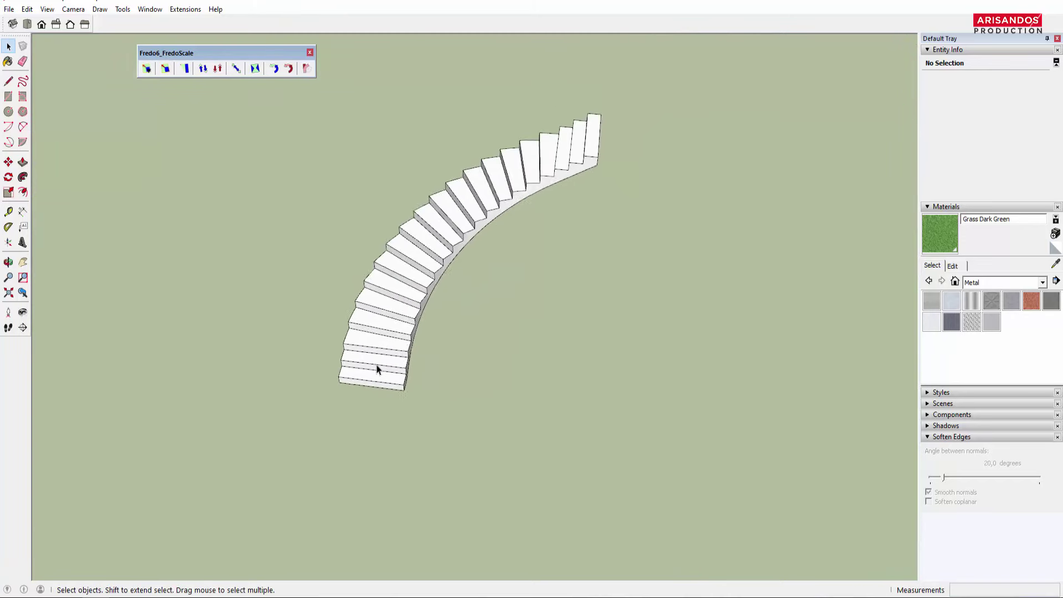
scroll(376, 369, "down", 1)
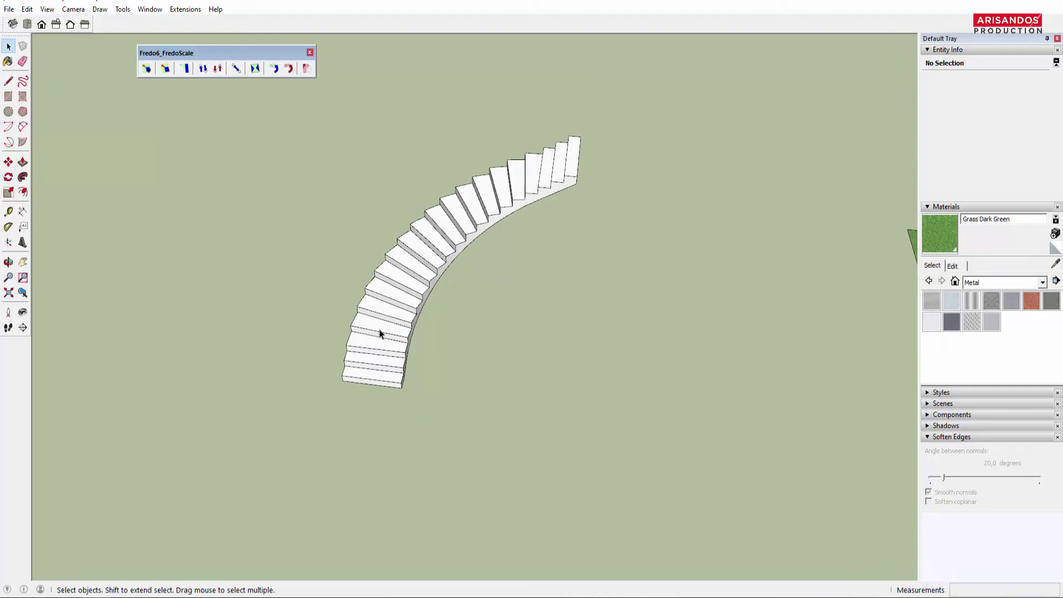
scroll(363, 377, "up", 2)
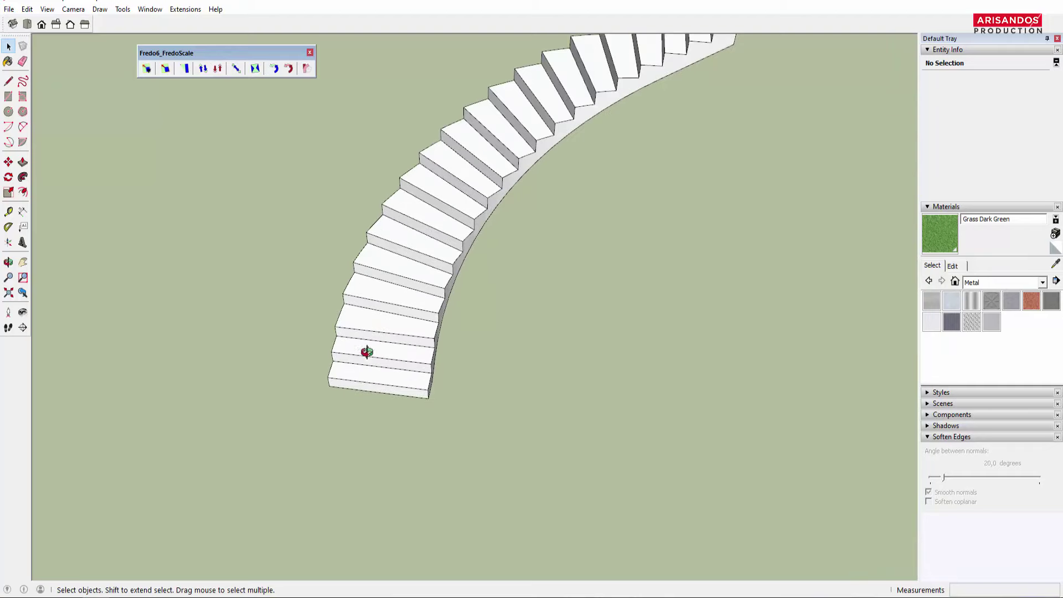
mouse_move(366, 352)
middle_mouse_down()
mouse_move(436, 190)
mouse_move(504, 138)
mouse_move(484, 112)
mouse_move(413, 163)
mouse_move(415, 273)
middle_mouse_up()
scroll(415, 273, "down", 2)
scroll(415, 316, "up", 3)
middle_click_drag(354, 347, 533, 280)
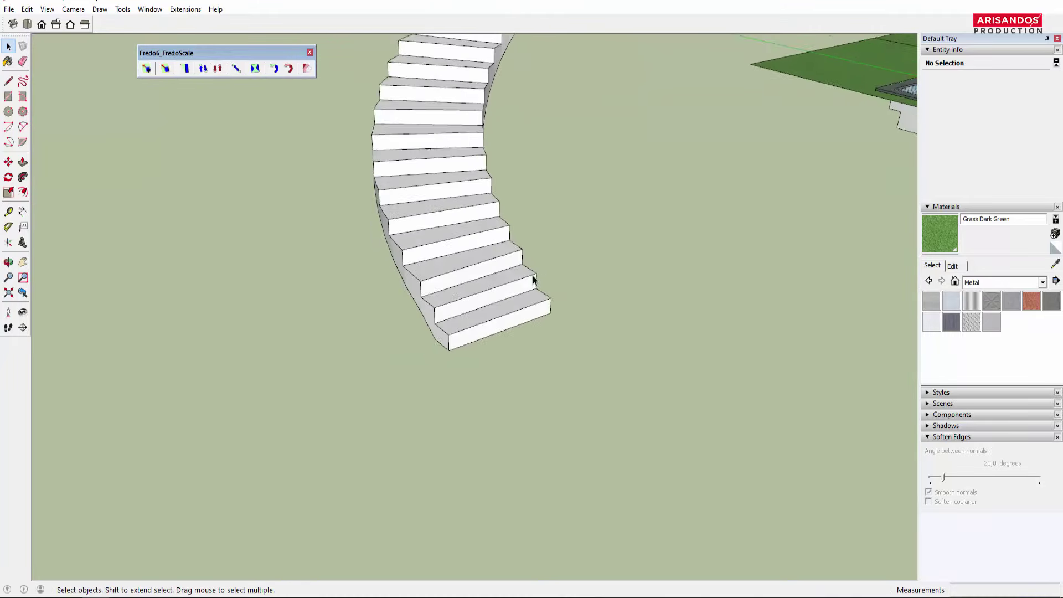
scroll(400, 340, "up", 3)
scroll(407, 361, "up", 2)
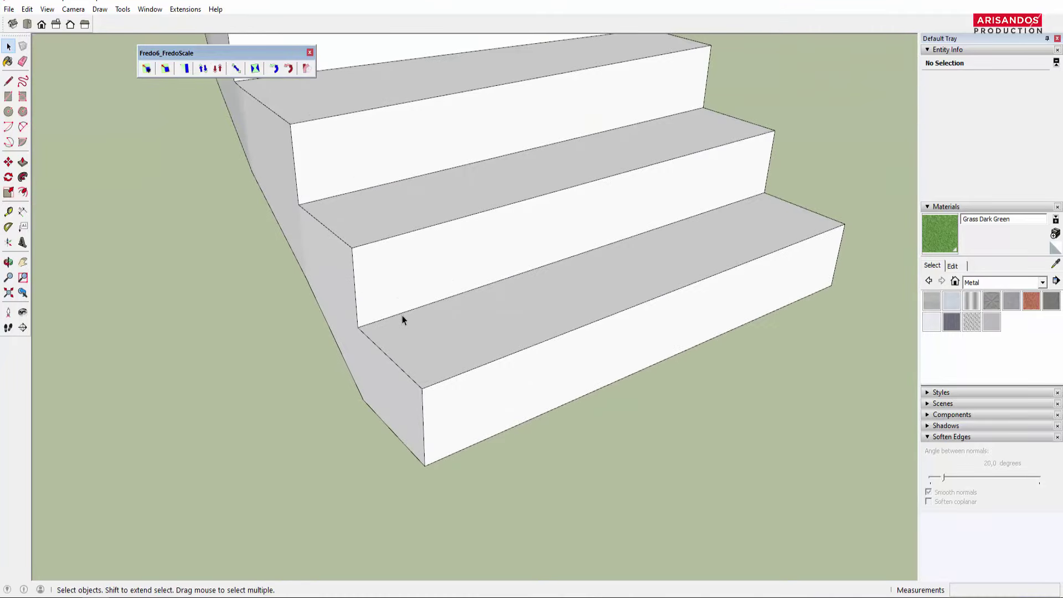
middle_click_drag(405, 359, 280, 253)
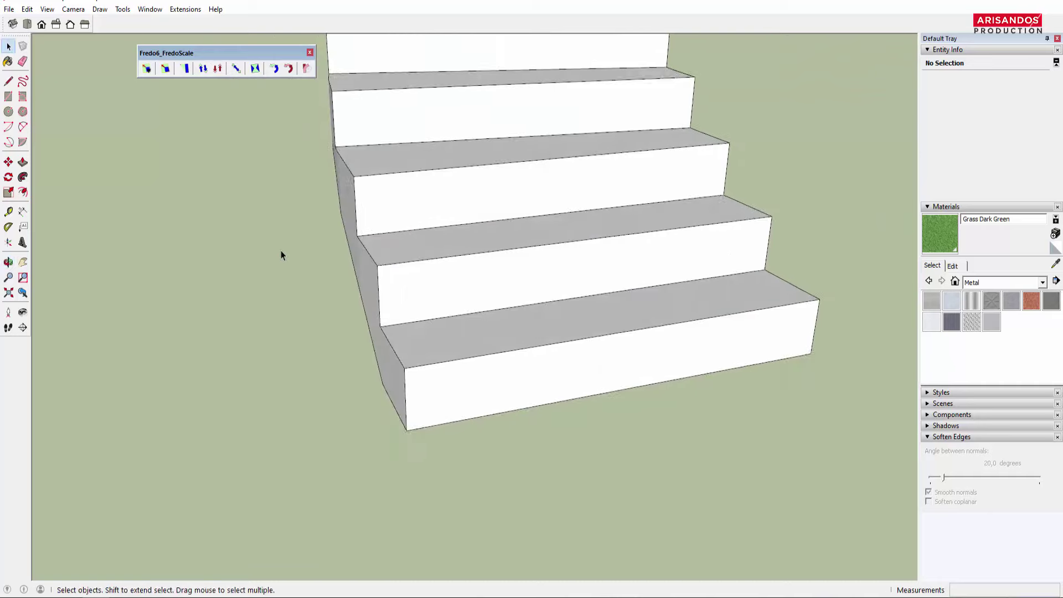
Step: Draw a small square on the ground below the staircase's bottom steps
left_click(8, 97)
scroll(439, 249, "down", 2)
scroll(438, 250, "down", 3)
scroll(482, 301, "down", 3)
scroll(515, 454, "up", 1)
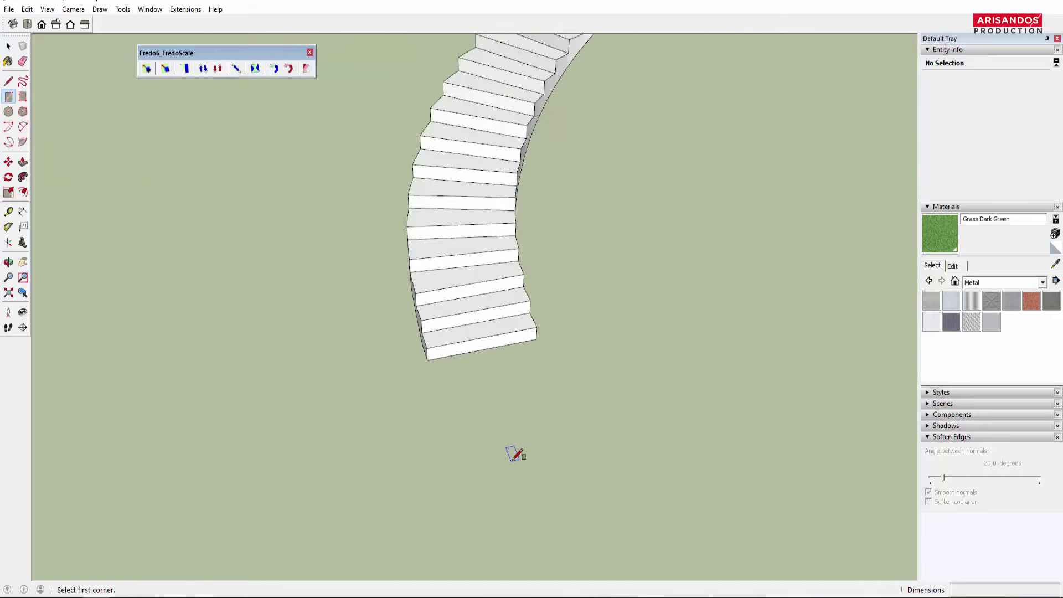
mouse_move(515, 454)
middle_mouse_down()
mouse_move(510, 320)
mouse_move(498, 373)
middle_mouse_up()
left_click(500, 374)
scroll(591, 361, "up", 2)
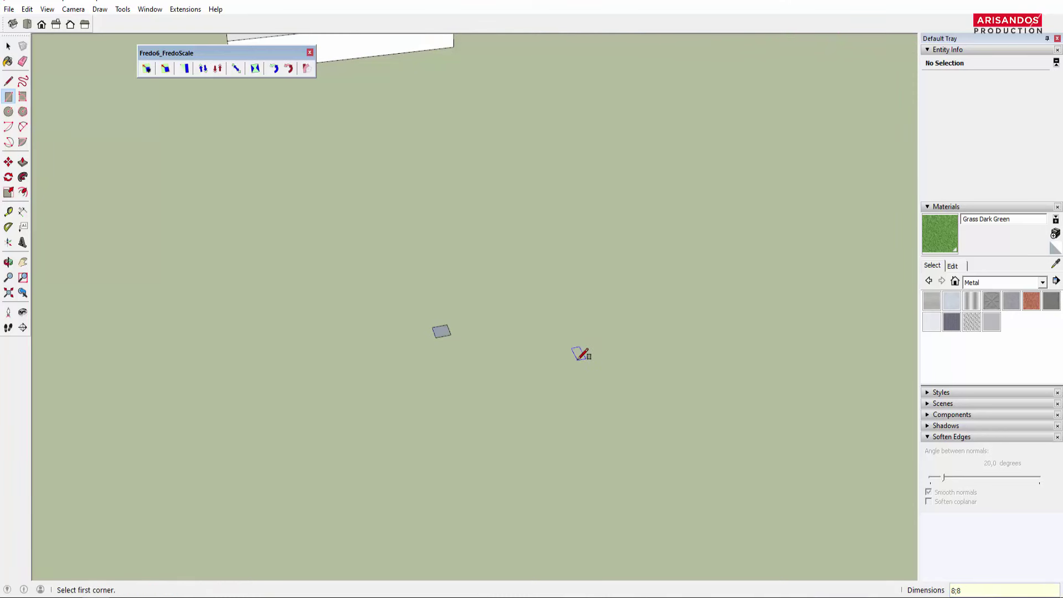
scroll(509, 343, "up", 2)
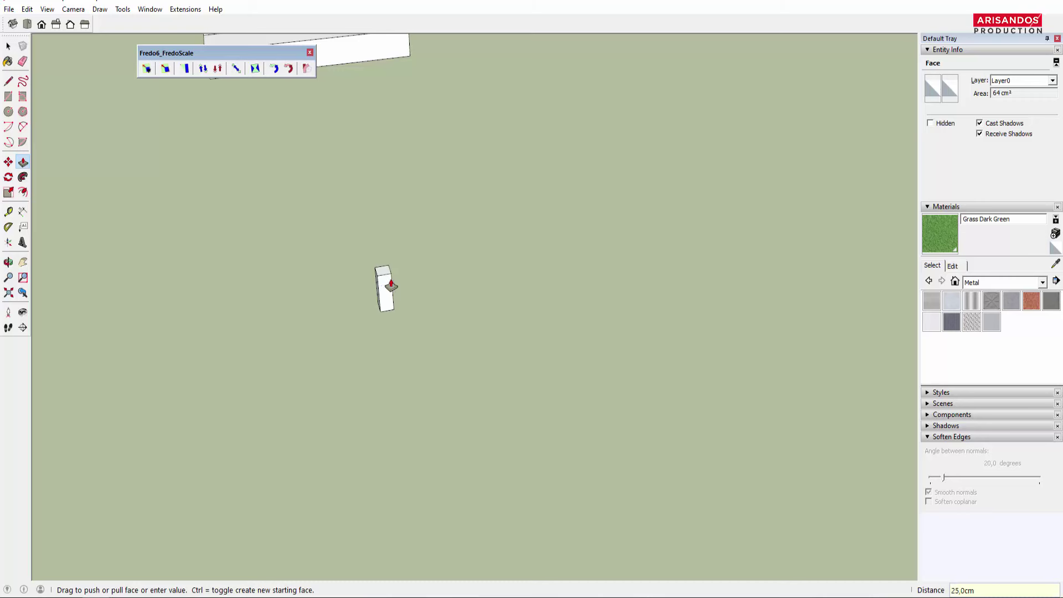
scroll(391, 285, "down", 2)
scroll(426, 302, "down", 2)
Step: Push/Pull the square up into a block about 39.3 cm tall
mouse_move(422, 292)
middle_mouse_down()
mouse_move(254, 178)
mouse_move(399, 202)
middle_mouse_up()
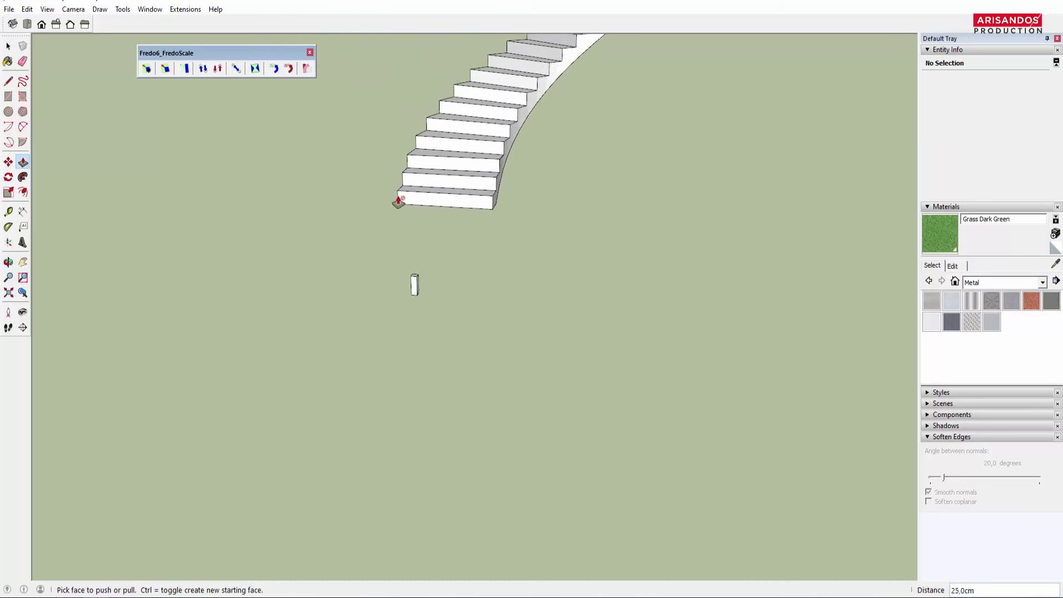
scroll(404, 178, "up", 1)
scroll(404, 176, "up", 1)
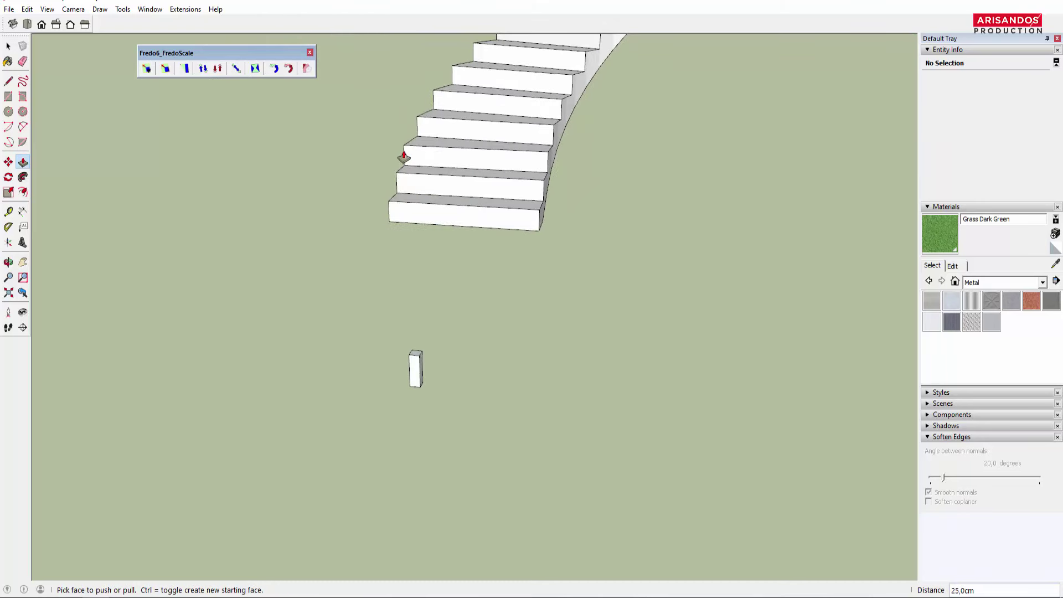
scroll(428, 364, "up", 1)
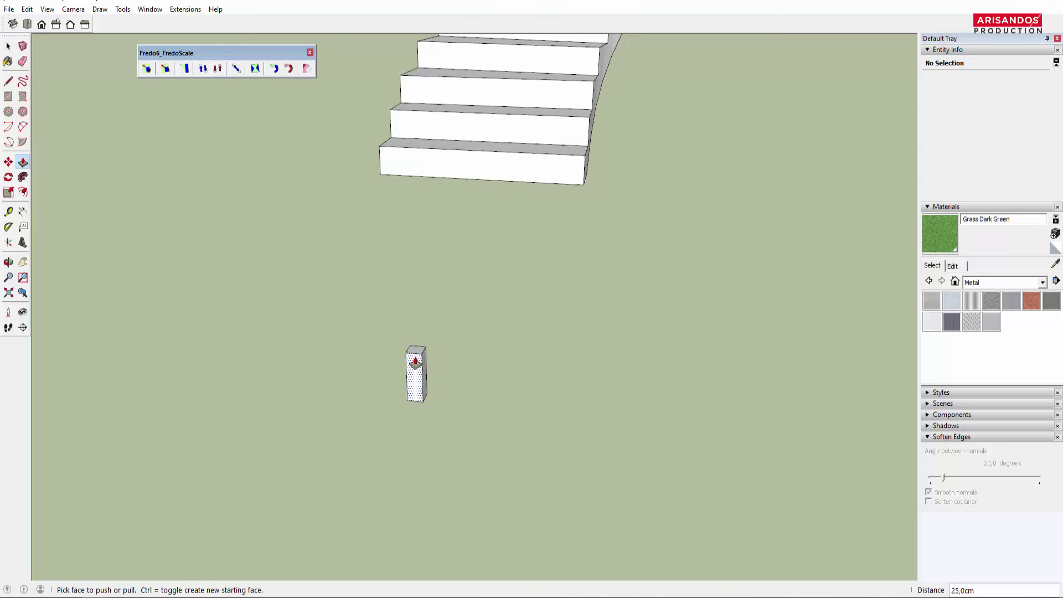
scroll(421, 357, "up", 1)
left_click(416, 353)
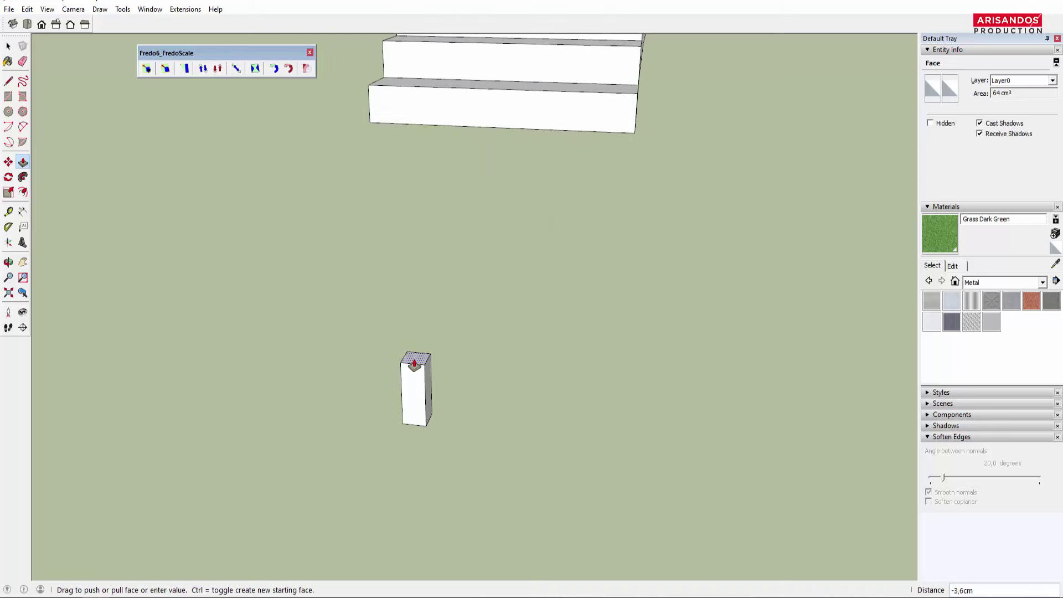
scroll(413, 369, "down", 4)
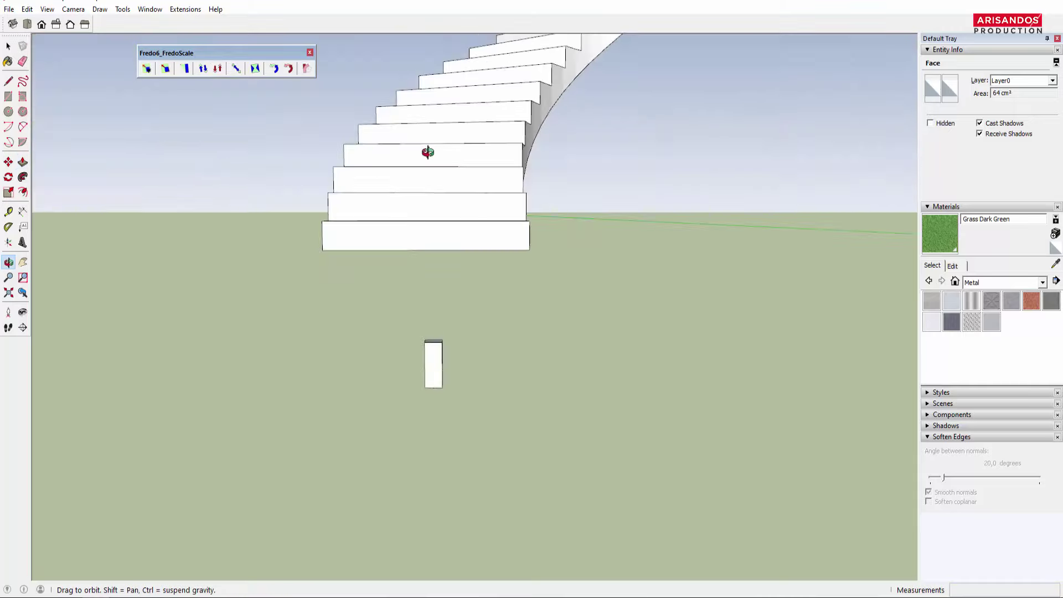
mouse_move(427, 152)
middle_mouse_down()
mouse_move(646, 133)
mouse_move(687, 143)
mouse_move(240, 401)
middle_mouse_up()
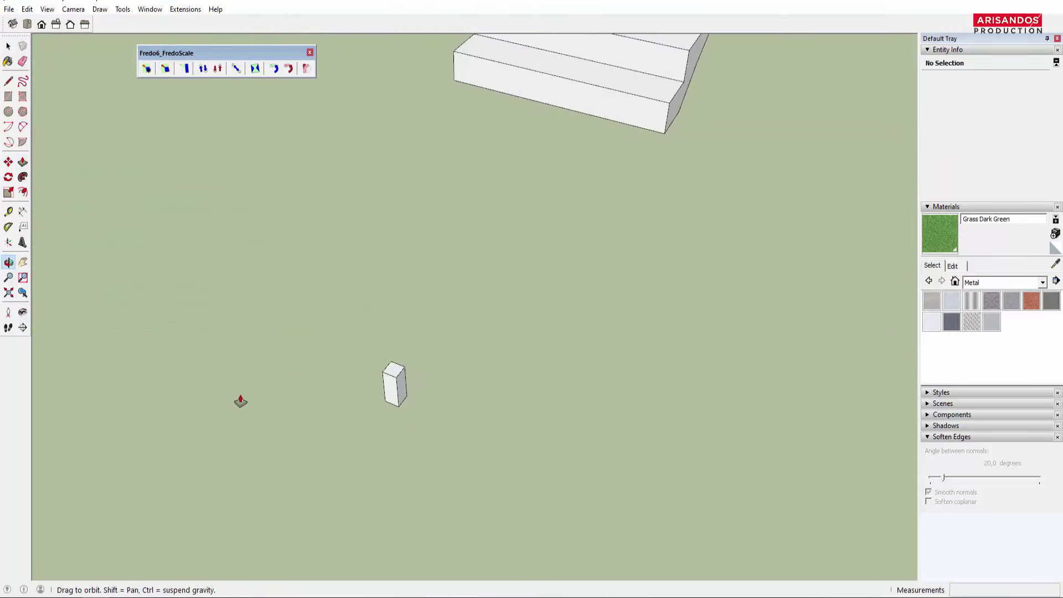
left_click_drag(403, 394, 461, 430)
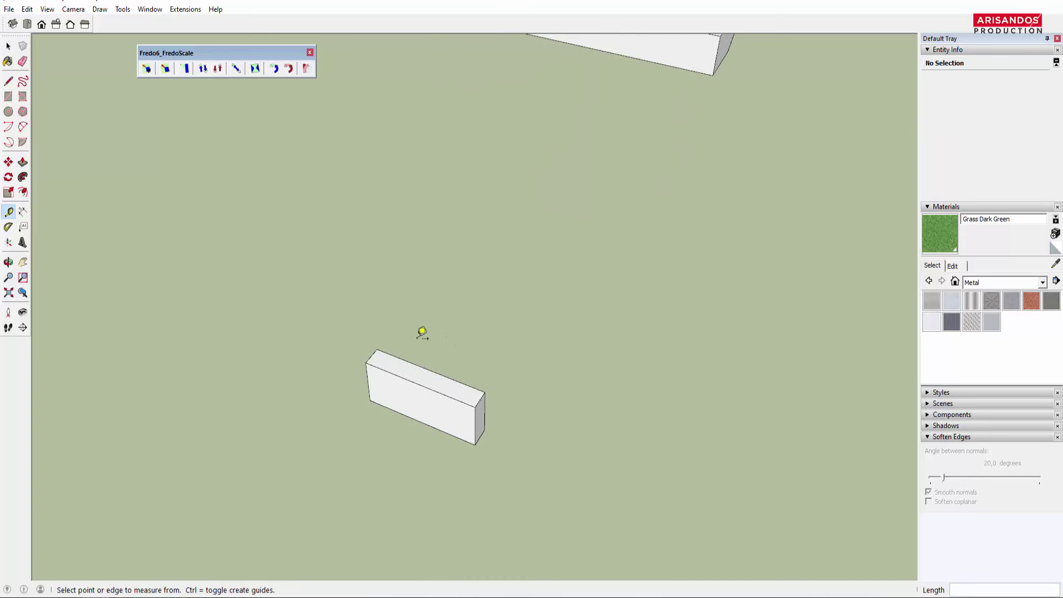
Step: Push/Pull the block's end face out to 152.7 cm along the guide line
key("p")
left_click_drag(479, 415, 652, 403)
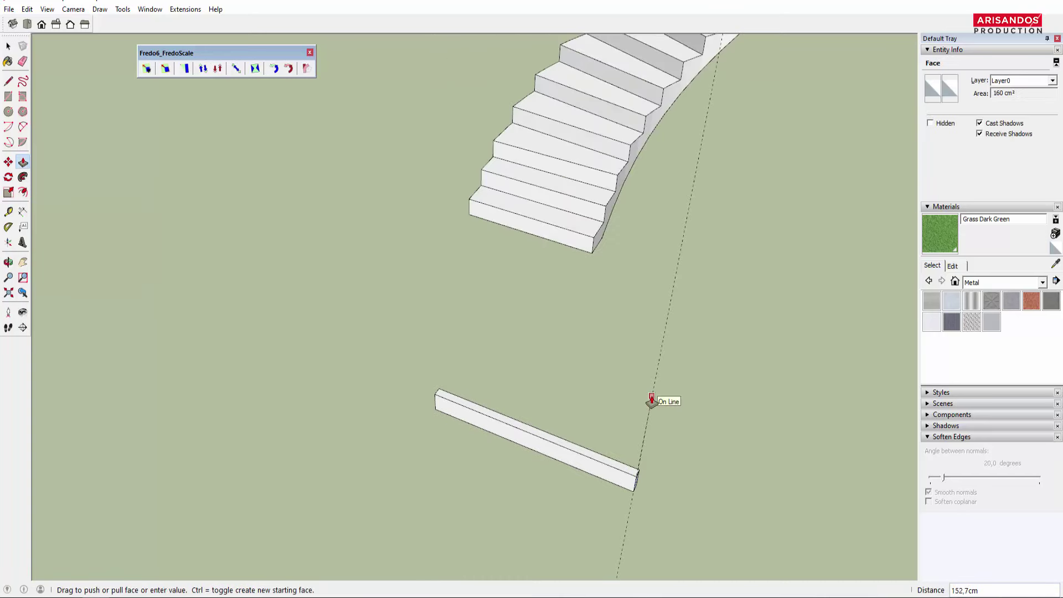
mouse_move(652, 401)
middle_mouse_down()
mouse_move(398, 398)
mouse_move(562, 387)
mouse_move(545, 404)
middle_mouse_up()
Step: Make the base bar, with all its faces, into a group
key("space")
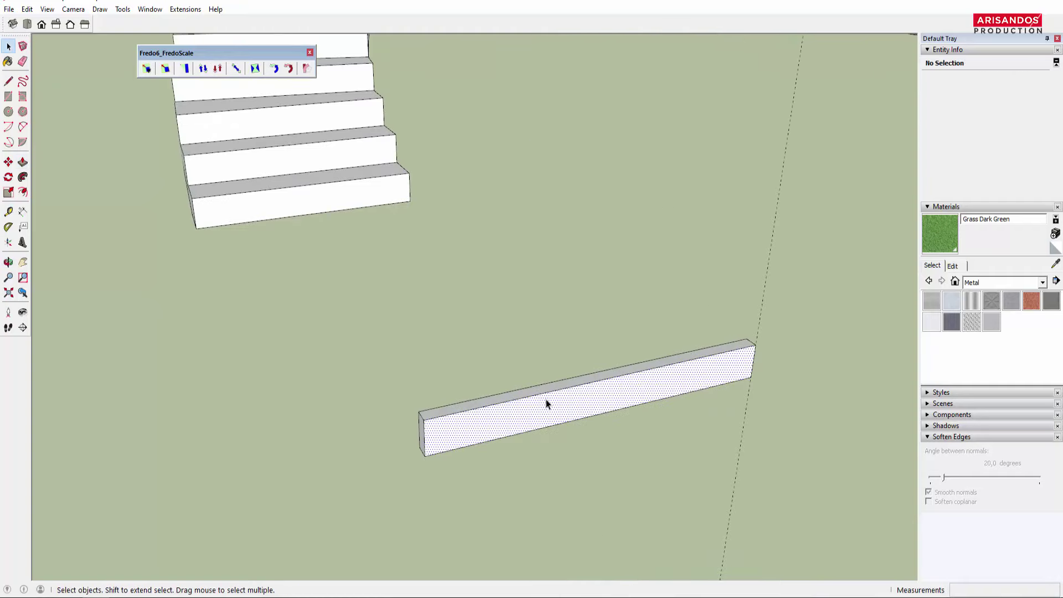
triple_click(546, 403)
right_click(547, 400)
left_click(583, 224)
scroll(399, 469, "up", 3)
scroll(391, 465, "up", 3)
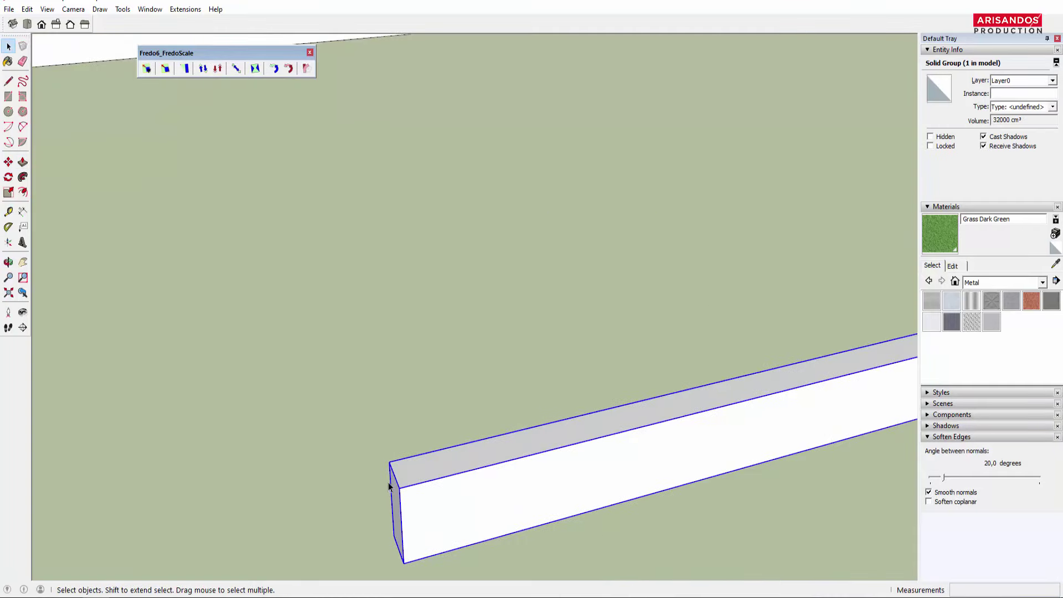
scroll(432, 473, "up", 3)
scroll(407, 469, "up", 2)
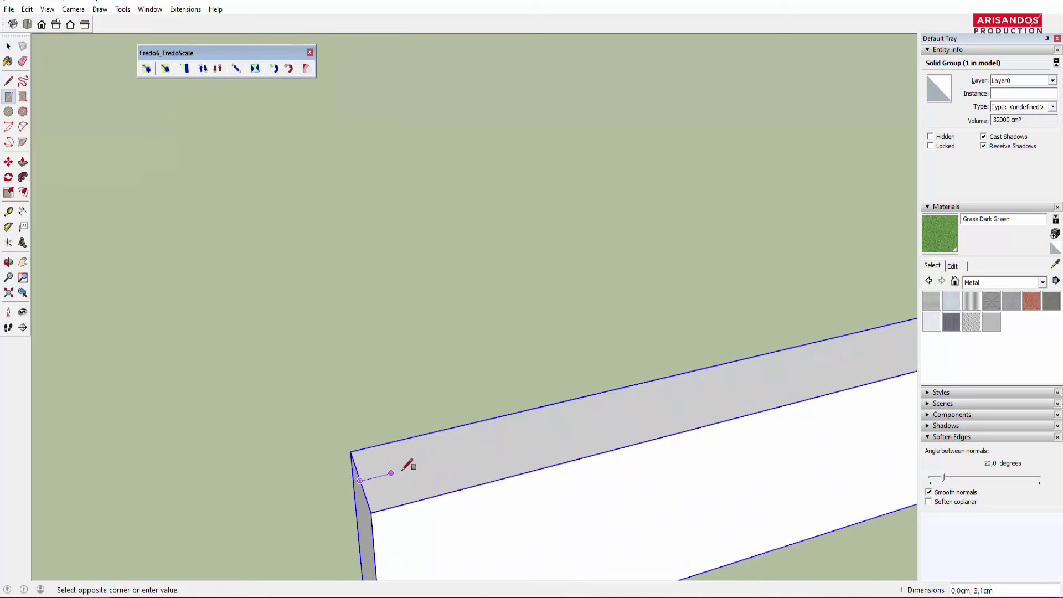
scroll(406, 456, "up", 2)
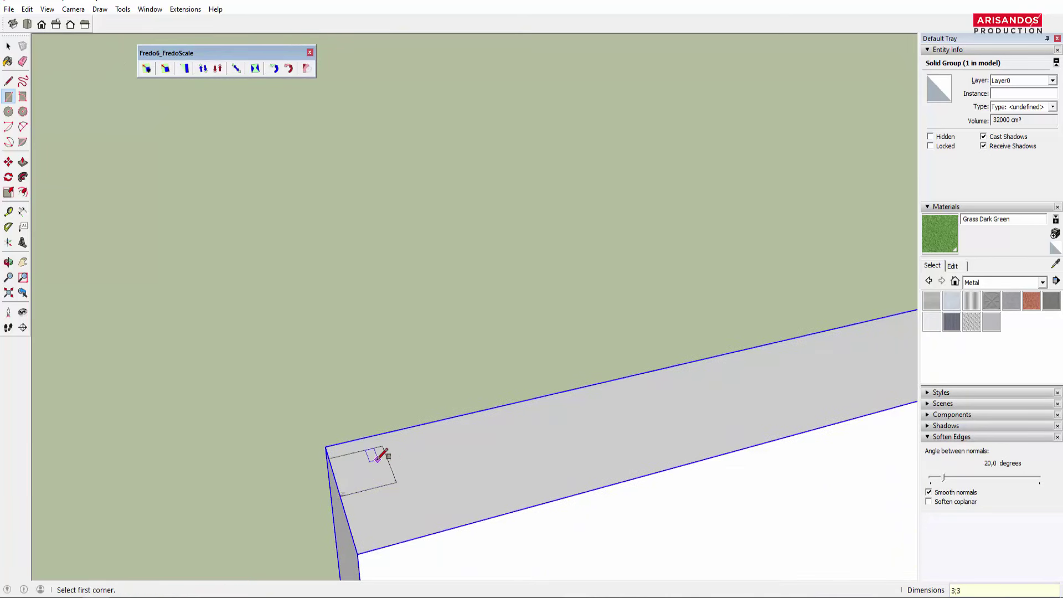
Step: Push/Pull the small 3 × 3 cm square up into a 70 cm tall post
key("p")
left_click_drag(367, 464, 378, 303)
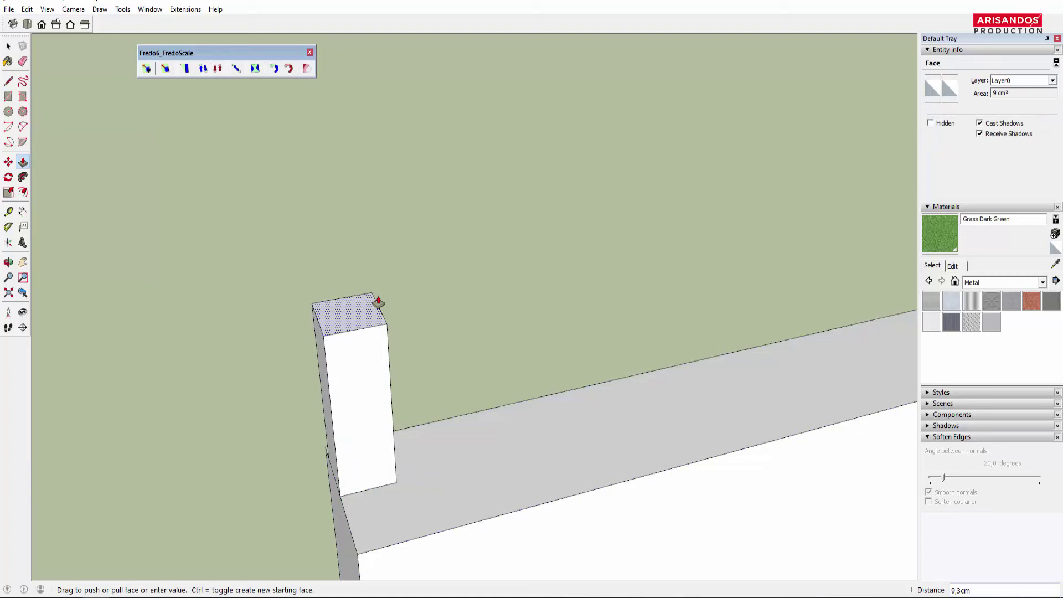
key("Return")
scroll(451, 379, "down", 5)
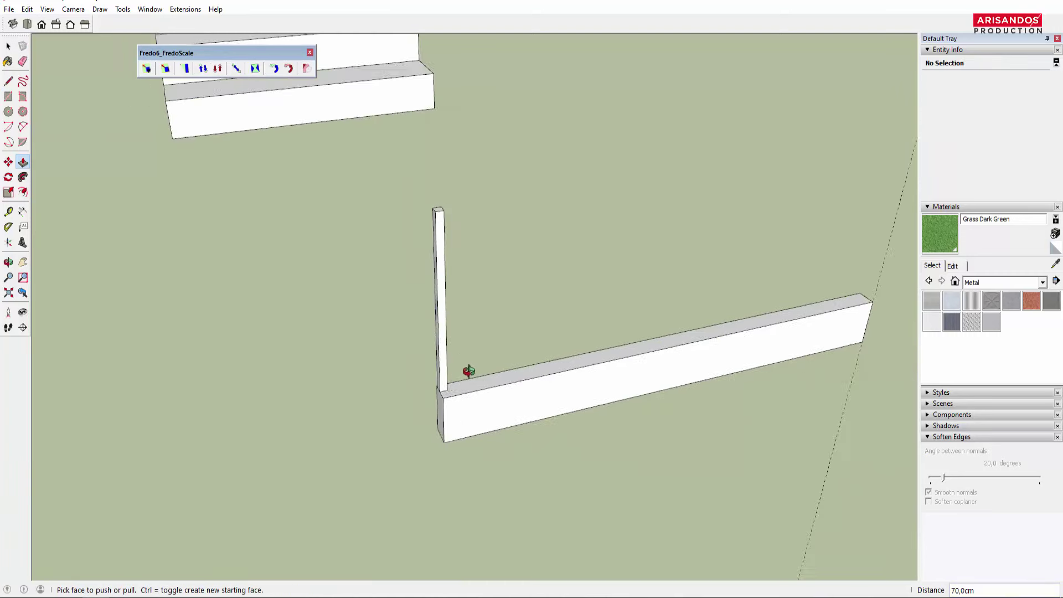
scroll(467, 370, "up", 3)
Step: Make the 70 cm post a group
key("space")
right_click(445, 381)
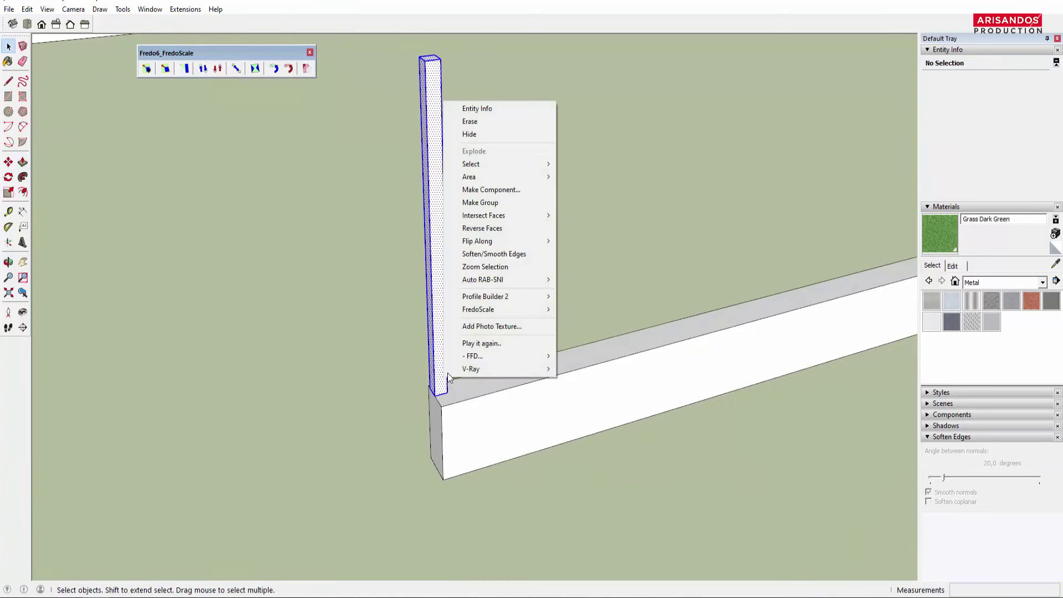
left_click(500, 204)
scroll(450, 388, "up", 3)
middle_click_drag(451, 388, 508, 427)
scroll(410, 408, "up", 2)
Step: Begin a Ctrl-copy of the post with Move, then cancel it
scroll(412, 395, "up", 1)
key("m")
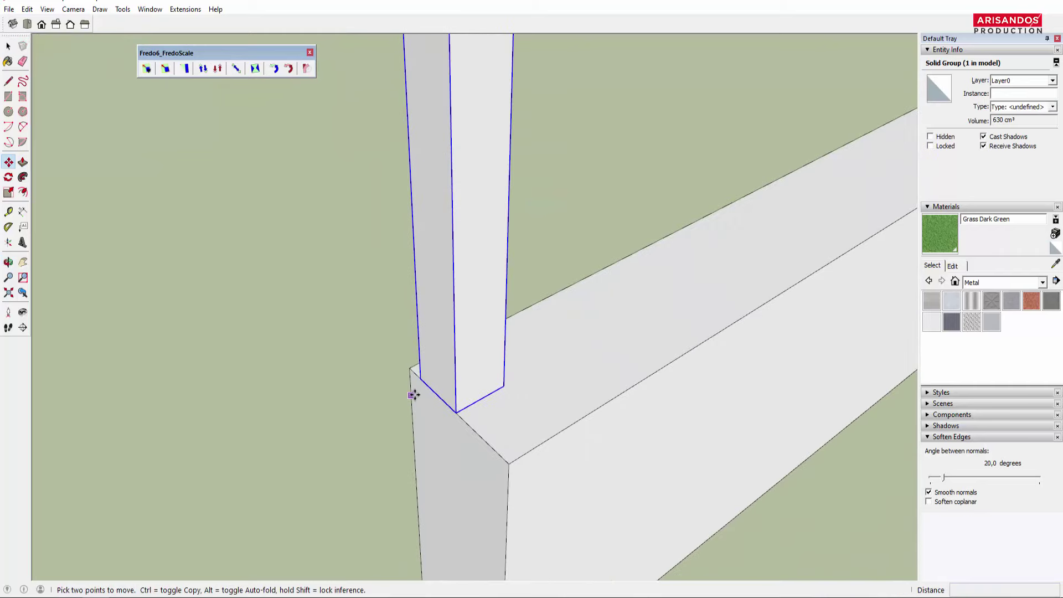
scroll(458, 409, "down", 2)
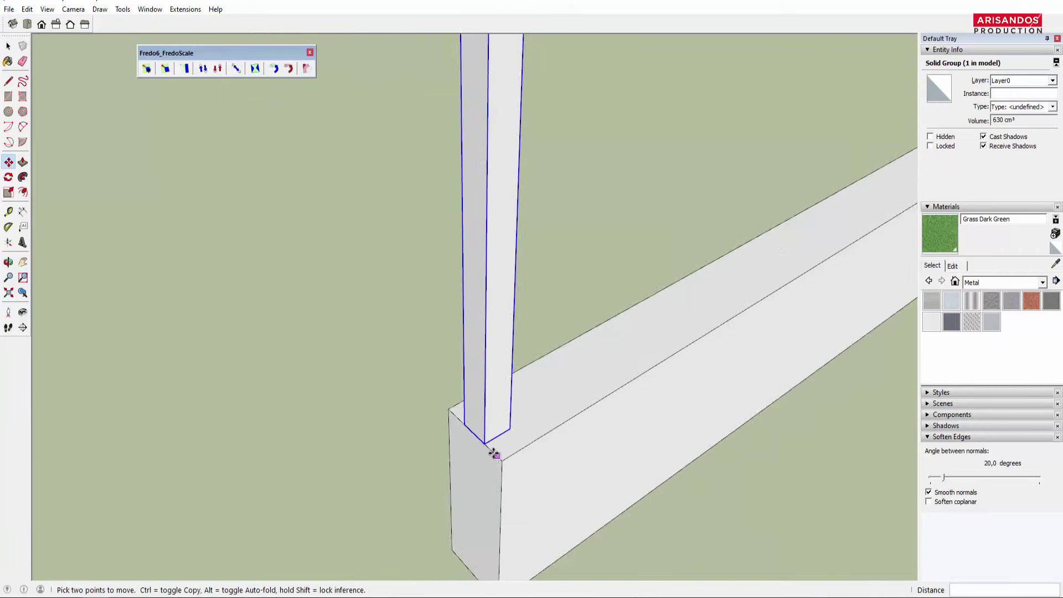
scroll(494, 453, "down", 2)
mouse_move(450, 408)
middle_mouse_down()
mouse_move(349, 372)
mouse_move(446, 422)
middle_mouse_up()
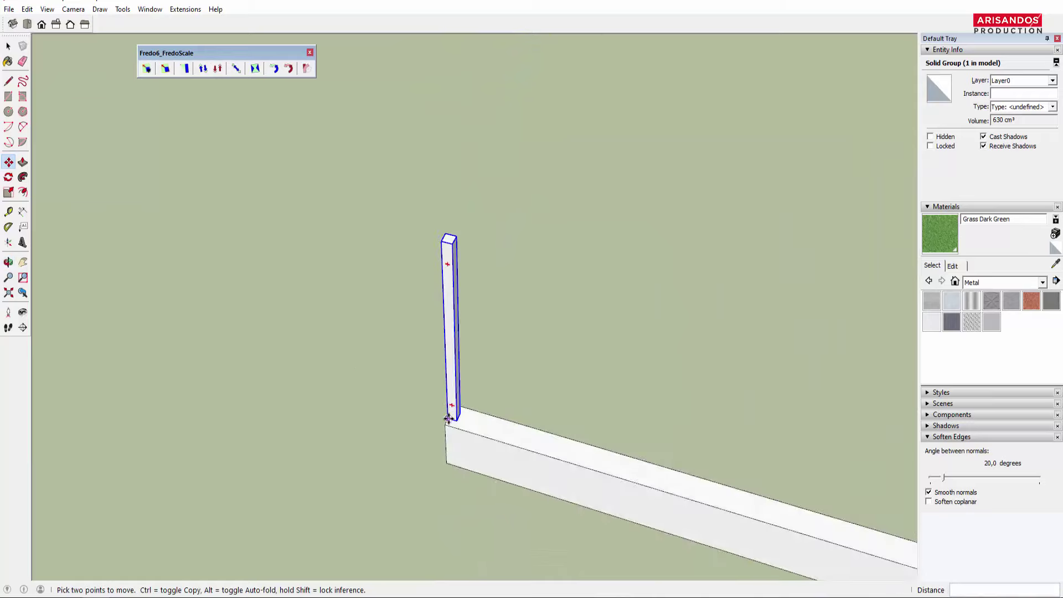
left_click(459, 419)
key("ctrl")
scroll(332, 288, "down", 1)
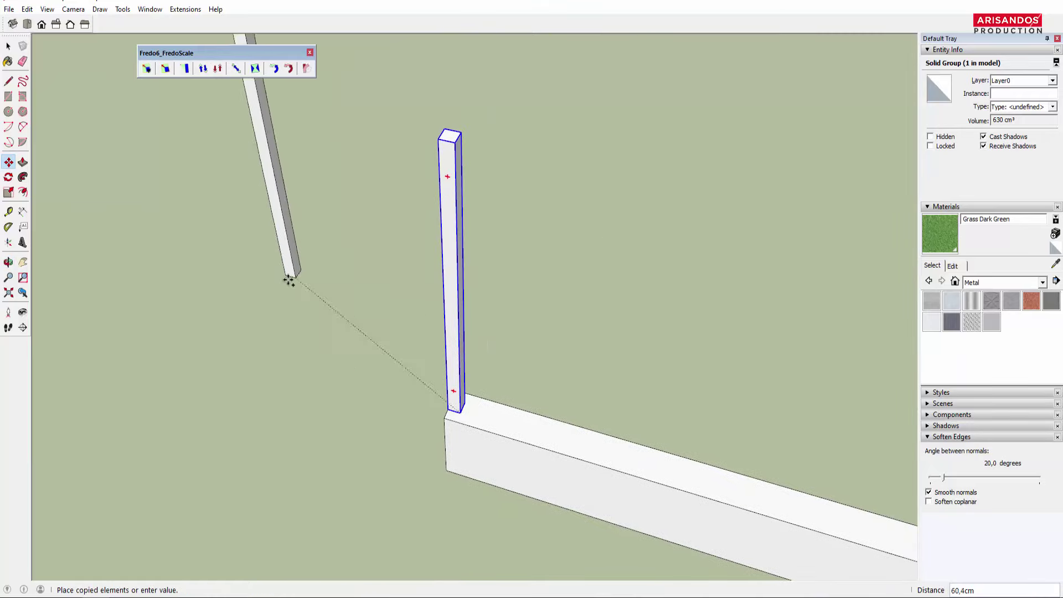
key("space")
scroll(474, 517, "down", 1)
scroll(459, 441, "down", 3)
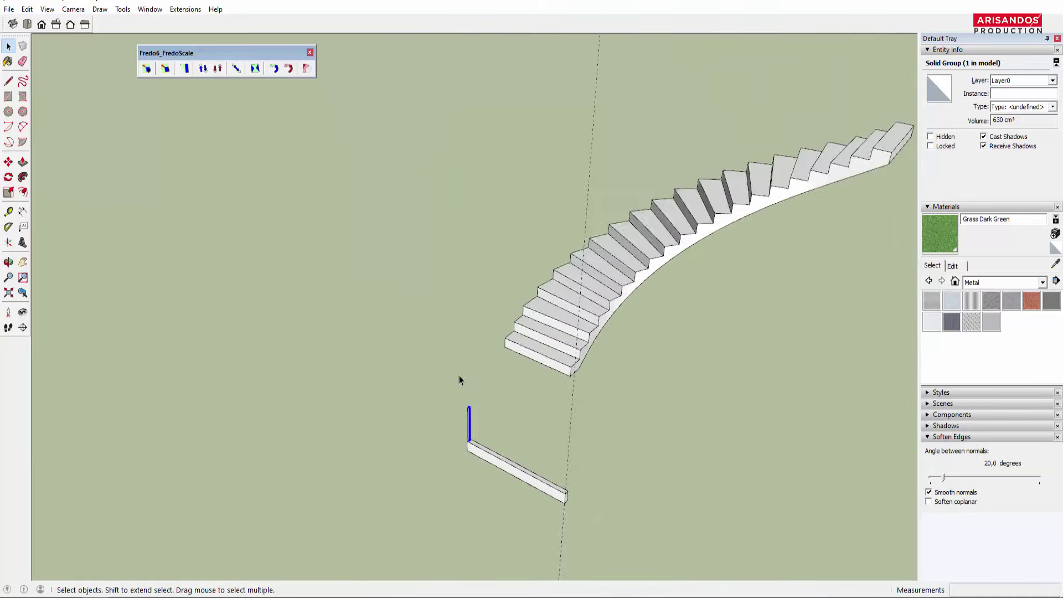
scroll(491, 519, "up", 2)
scroll(438, 416, "up", 2)
Step: Place a copy of the post group at the base beam's far end
key("m")
key("space")
scroll(437, 414, "up", 2)
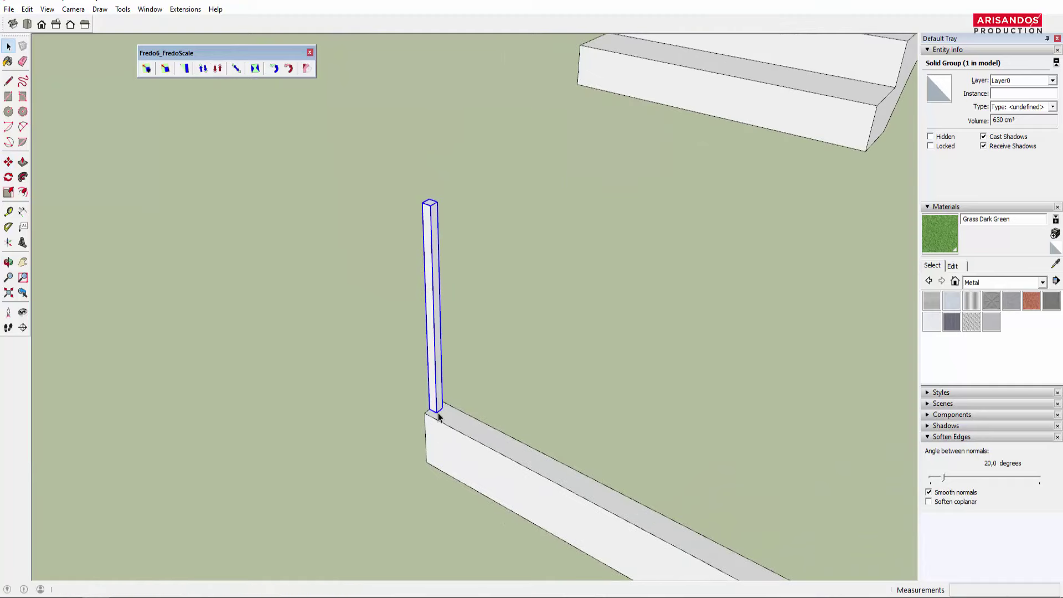
scroll(459, 438, "down", 2)
scroll(542, 499, "down", 2)
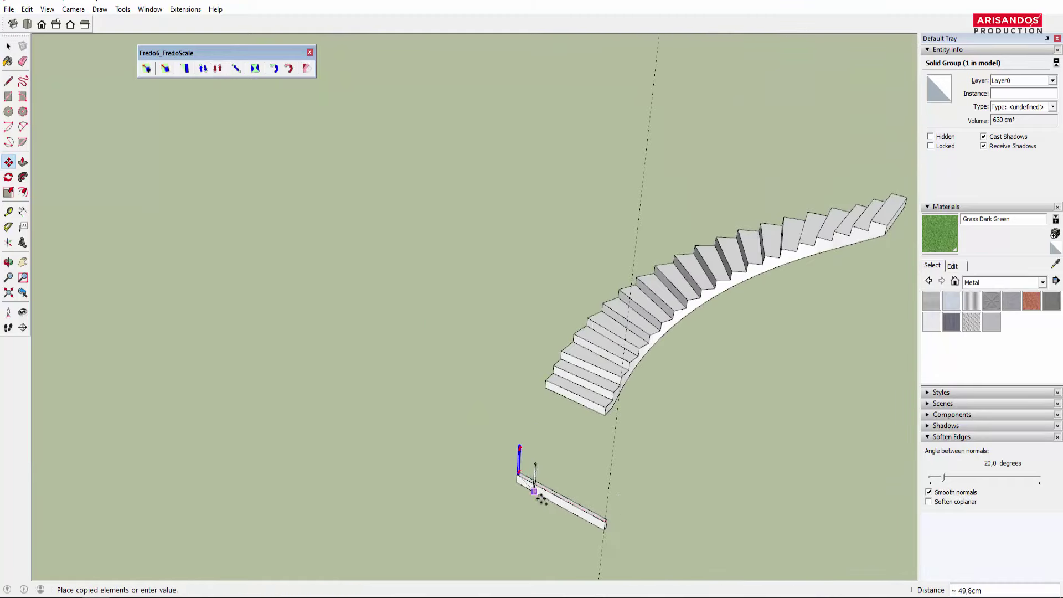
scroll(598, 520, "up", 2)
scroll(598, 520, "up", 2)
mouse_move(608, 514)
middle_mouse_down()
mouse_move(404, 422)
mouse_move(628, 415)
middle_mouse_up()
left_click(628, 415)
scroll(387, 332, "down", 2)
Step: Briefly open the Edit menu and orbit around the two posts
left_click(27, 10)
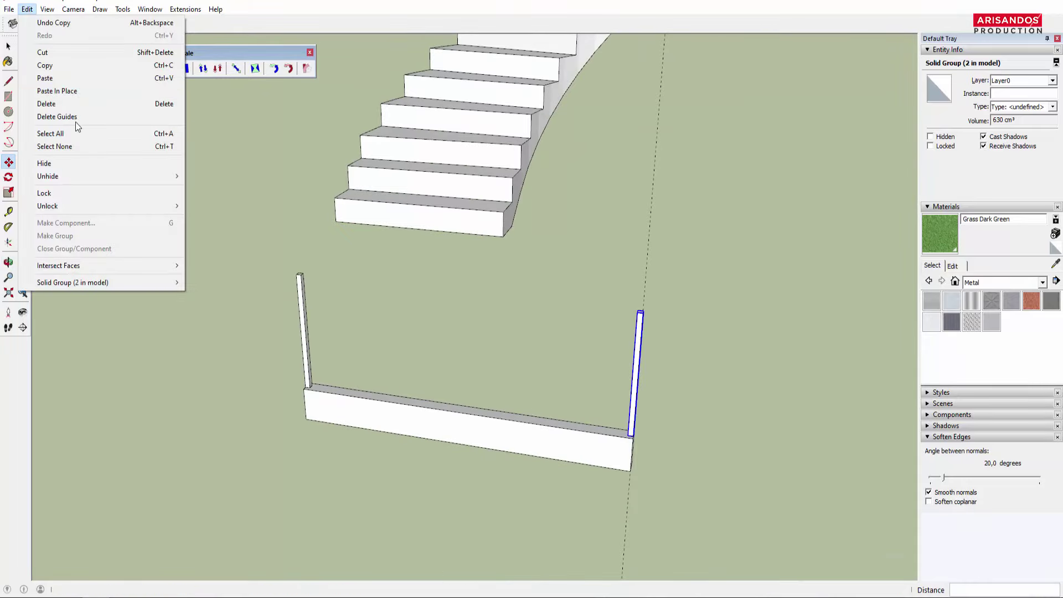
left_click(407, 487)
mouse_move(408, 486)
middle_mouse_down()
mouse_move(487, 503)
mouse_move(460, 422)
middle_mouse_up()
key("m")
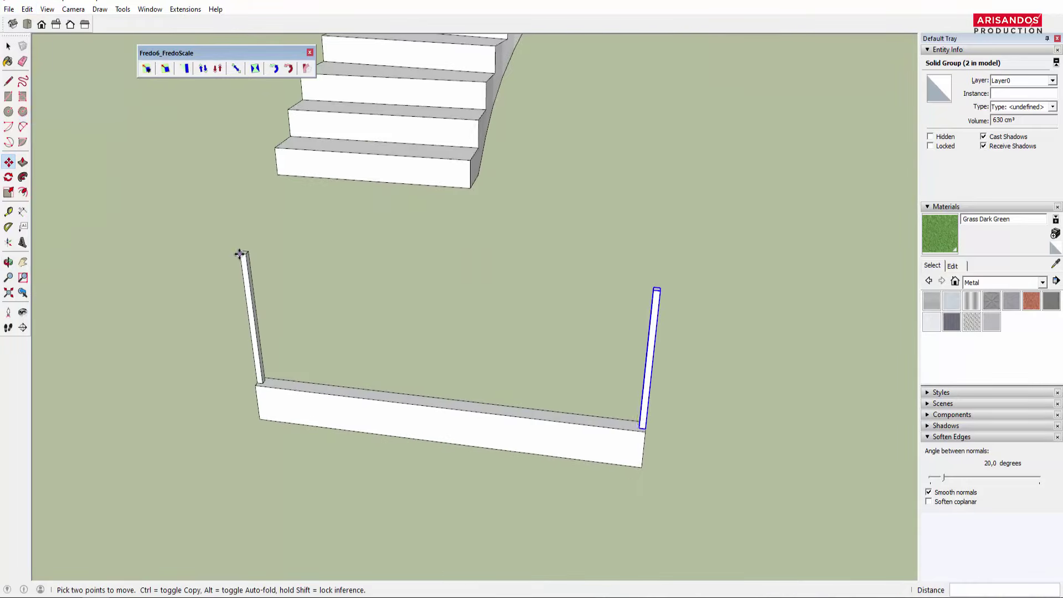
scroll(238, 244, "up", 3)
scroll(238, 249, "down", 1)
Step: Raise the left post top 4 cm and pull it 197 cm across to the right post
key("r")
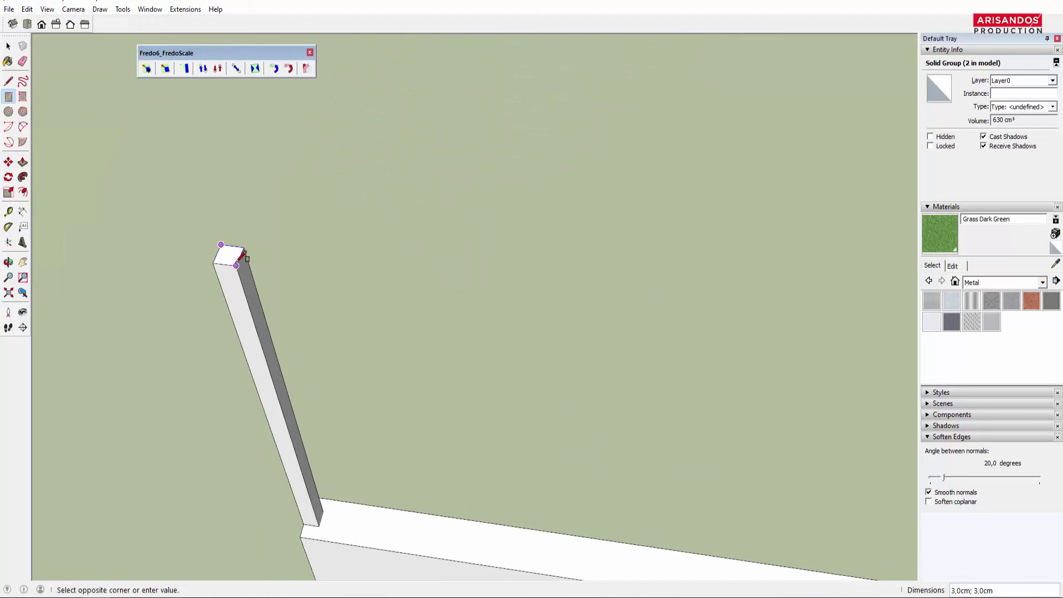
left_click_drag(233, 263, 228, 238)
type("4")
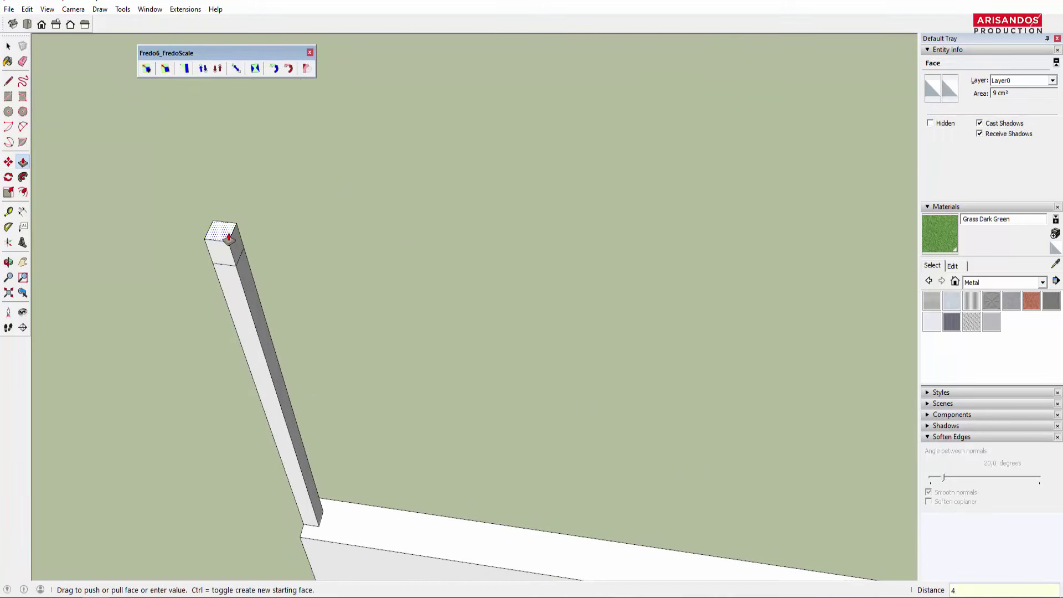
key("Return")
left_click(230, 240)
scroll(229, 239, "down", 5)
left_click(855, 334)
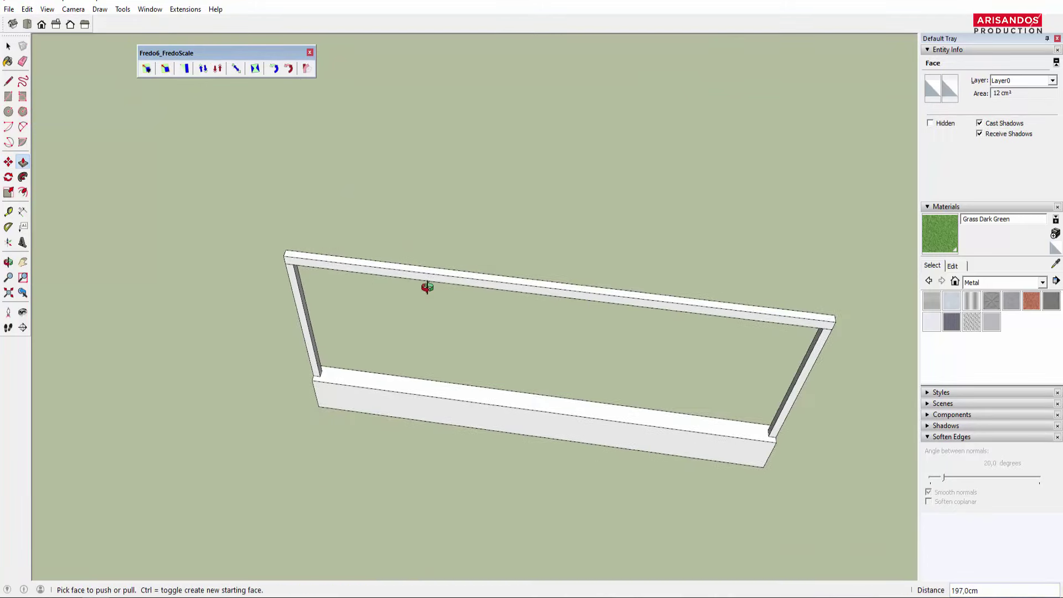
Step: Push both side faces of the top rail outward by 1 cm
middle_click_drag(427, 287, 434, 465)
scroll(433, 316, "up", 3)
scroll(432, 316, "up", 2)
scroll(432, 318, "up", 2)
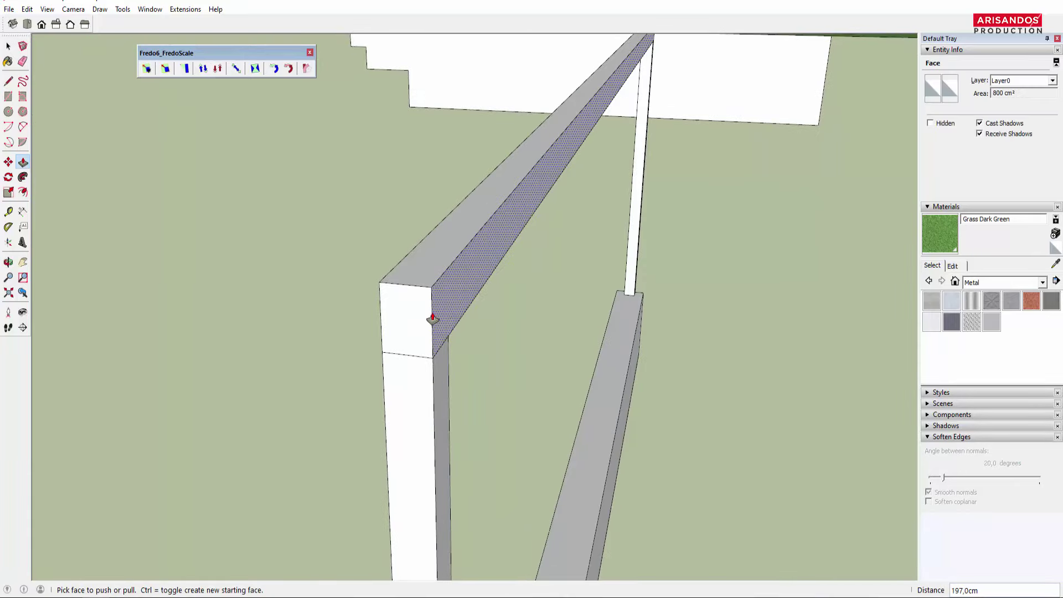
left_click_drag(432, 318, 444, 314)
type("1")
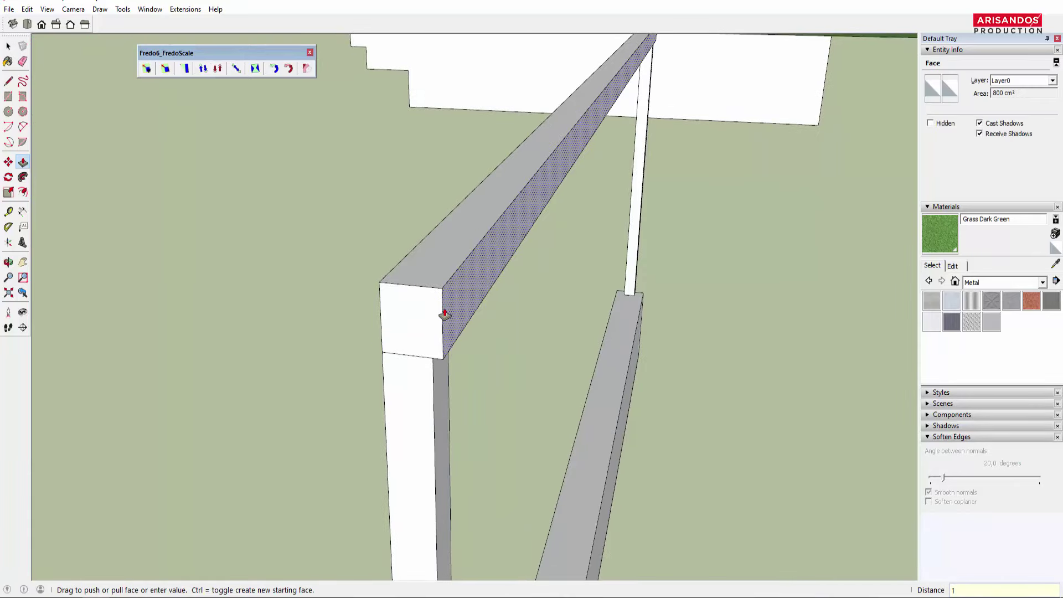
left_click(443, 315)
mouse_move(444, 314)
middle_mouse_down()
mouse_move(605, 273)
mouse_move(379, 332)
middle_mouse_up()
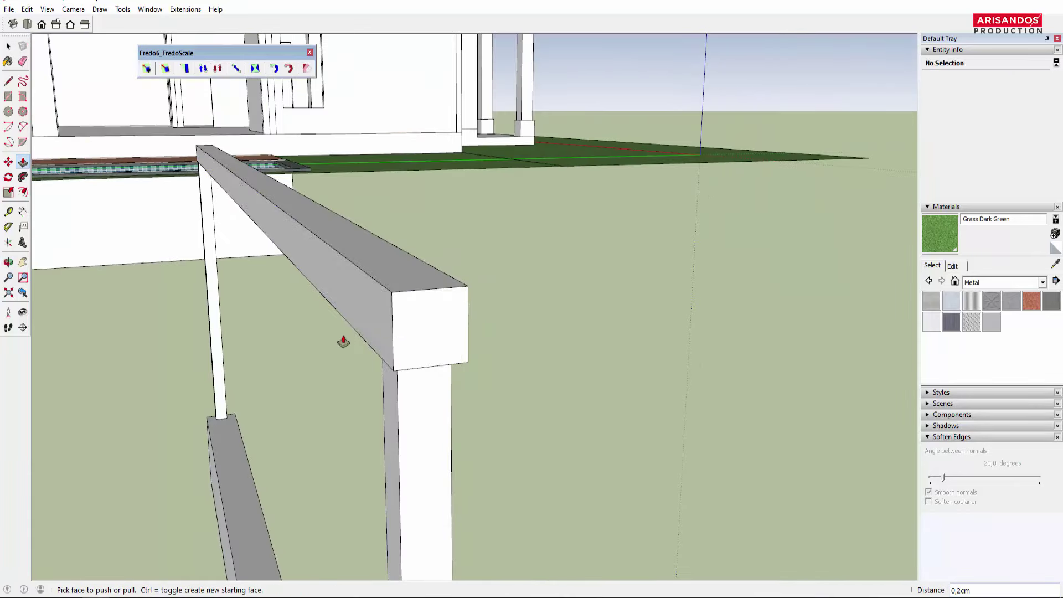
left_click(325, 291)
key("Return")
middle_click_drag(325, 291, 152, 241)
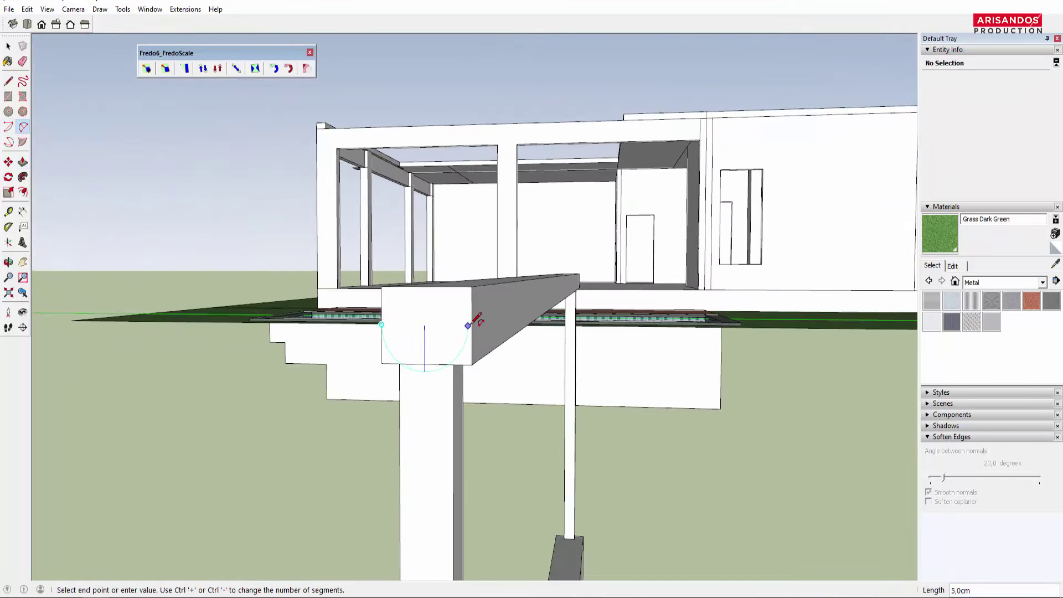
Step: Round the rail top with a 36-segment arc pushed along its full length
left_click(452, 285)
key("space")
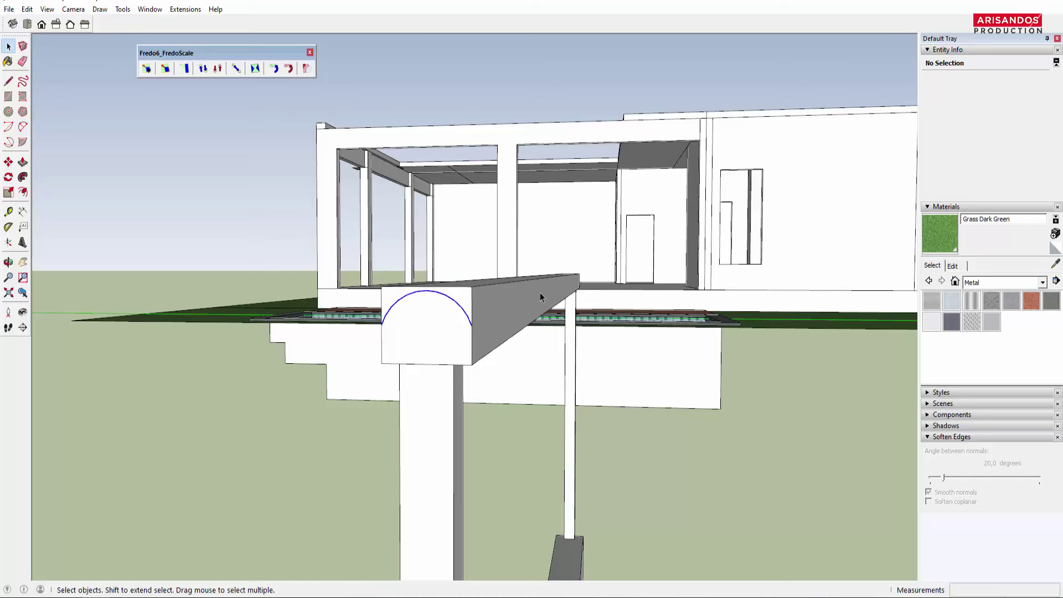
type("36")
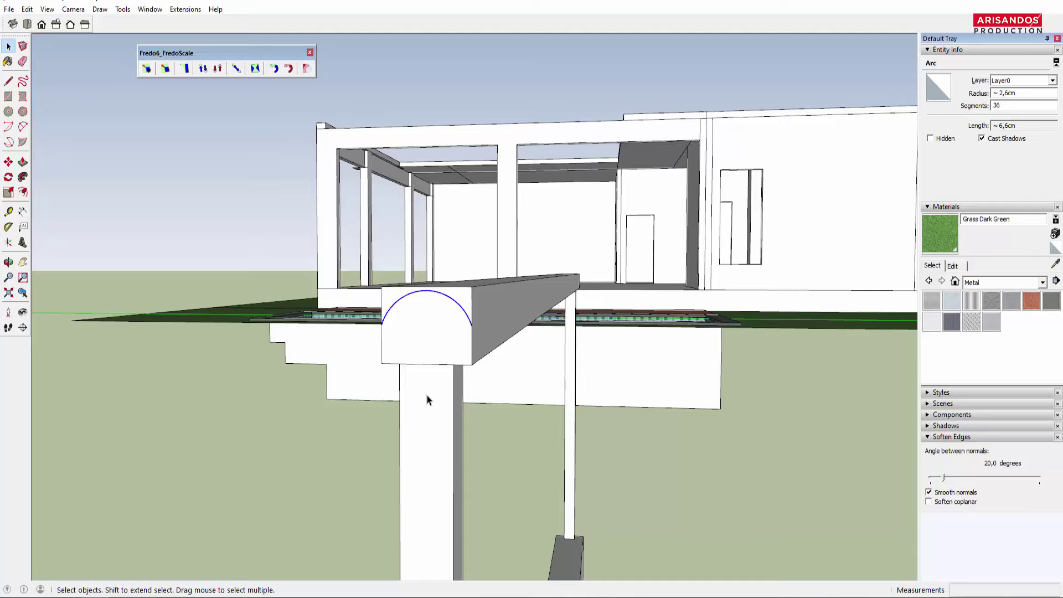
scroll(426, 400, "down", 1)
key("p")
double_click(450, 331)
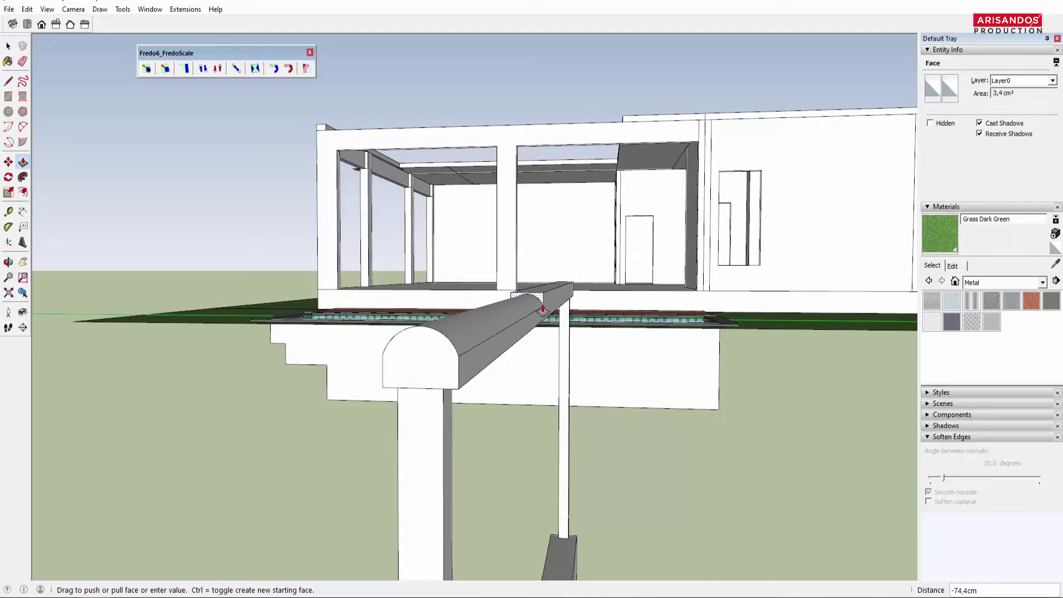
middle_click_drag(449, 335, 553, 333)
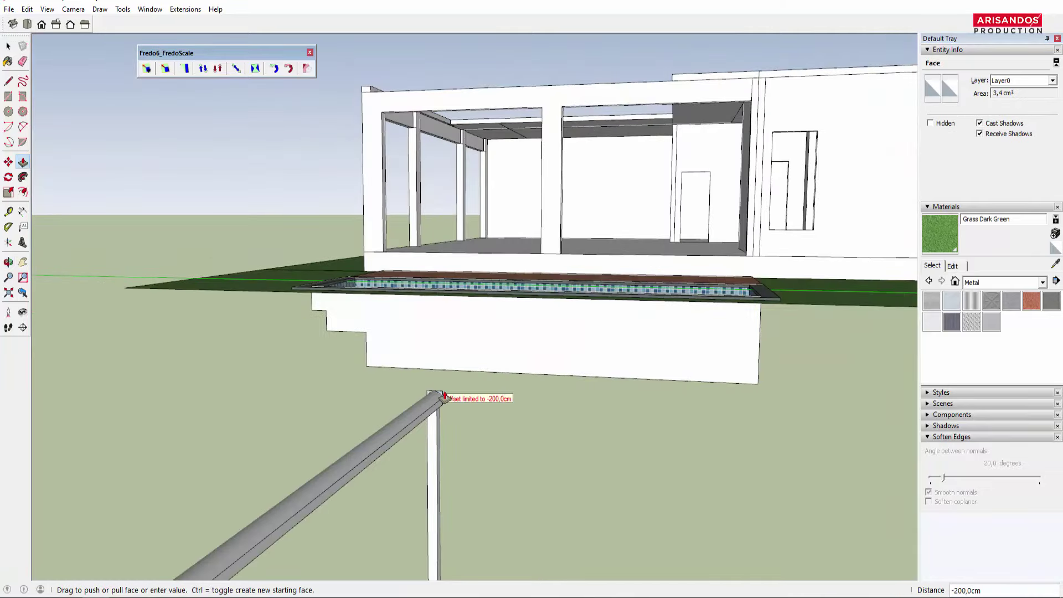
scroll(445, 396, "down", 3)
scroll(485, 380, "up", 1)
Step: Make the rounded top rail a group
key("space")
scroll(427, 380, "up", 1)
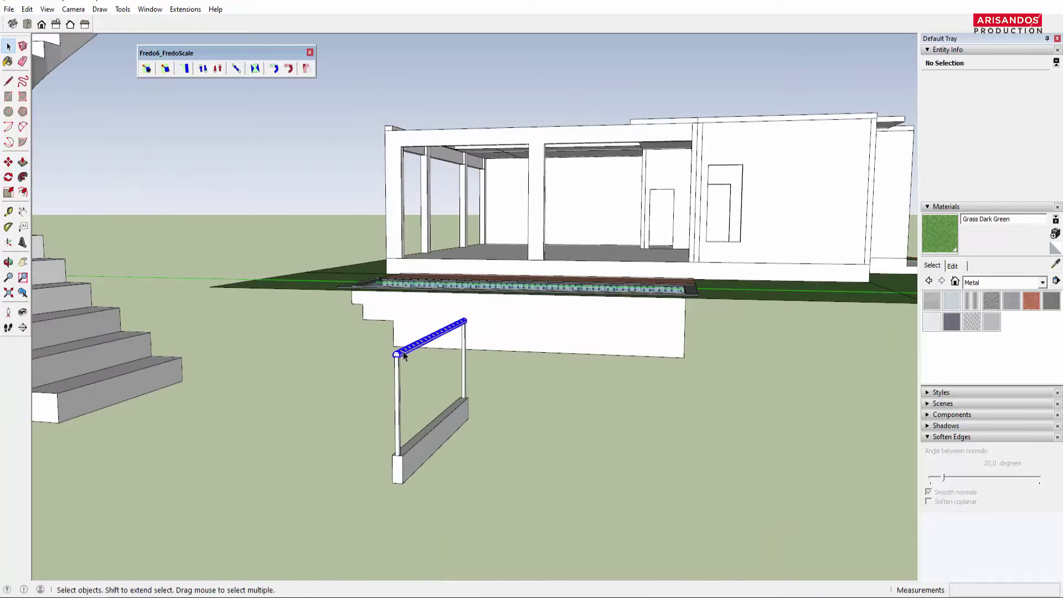
right_click(403, 354)
left_click(443, 144)
mouse_move(421, 354)
middle_mouse_down()
mouse_move(253, 470)
mouse_move(294, 469)
mouse_move(293, 398)
mouse_move(223, 447)
middle_mouse_up()
scroll(253, 470, "up", 3)
scroll(227, 443, "up", 2)
scroll(240, 428, "up", 2)
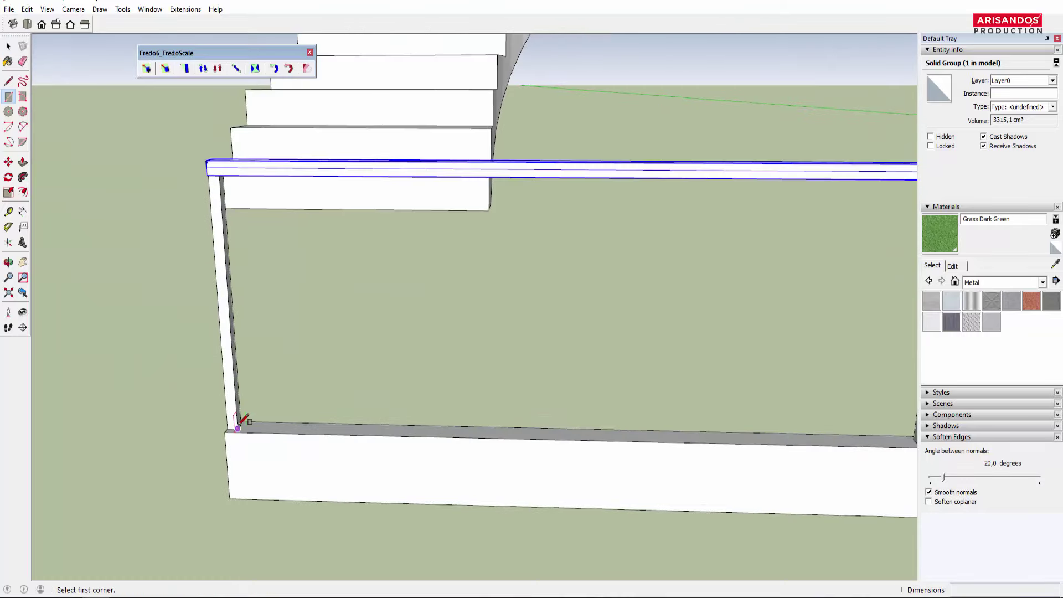
Step: Start the panel rectangle at the rail's lower-left corner
left_click(238, 426)
scroll(238, 426, "down", 3)
scroll(567, 310, "up", 2)
scroll(568, 284, "up", 3)
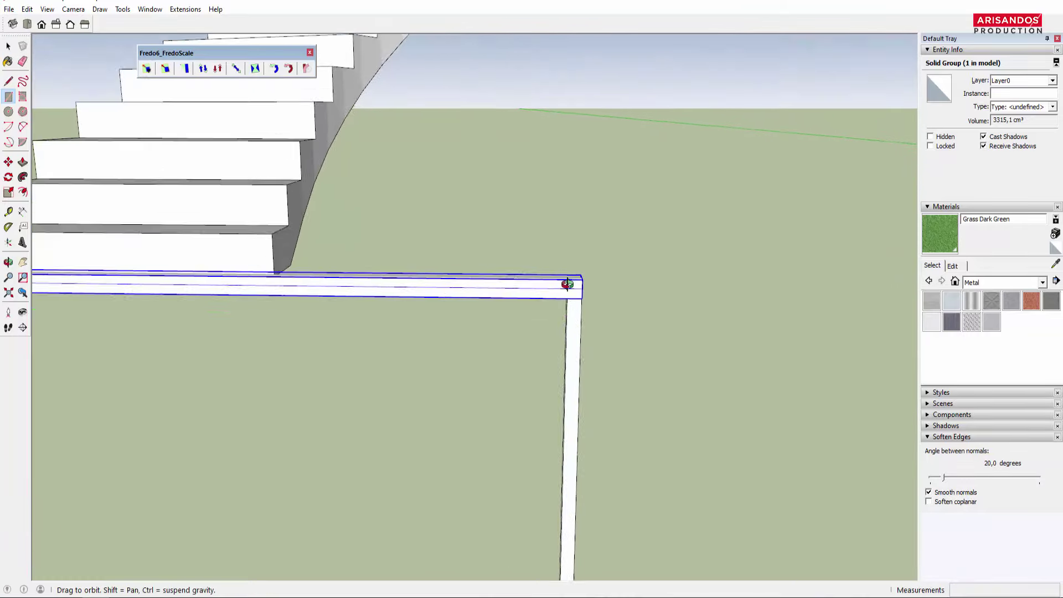
mouse_move(567, 284)
middle_mouse_down()
mouse_move(562, 273)
mouse_move(574, 303)
middle_mouse_up()
Step: Complete the rectangular glass panel between the posts and measure from the rail's bottom edge
left_click(570, 316)
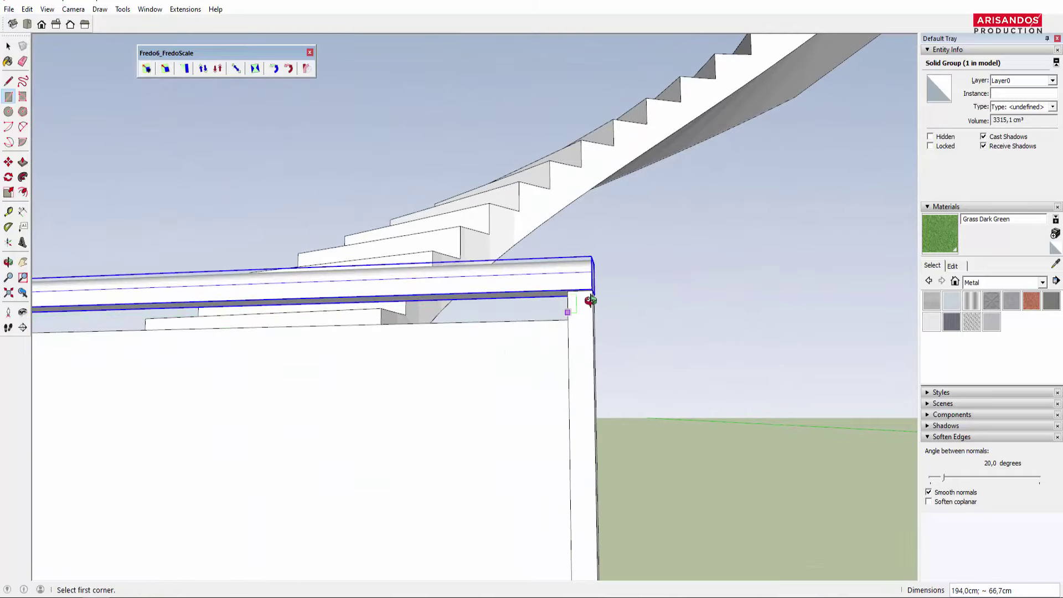
scroll(588, 297, "up", 2)
scroll(586, 297, "up", 2)
scroll(576, 296, "up", 2)
key("t")
left_click(563, 272)
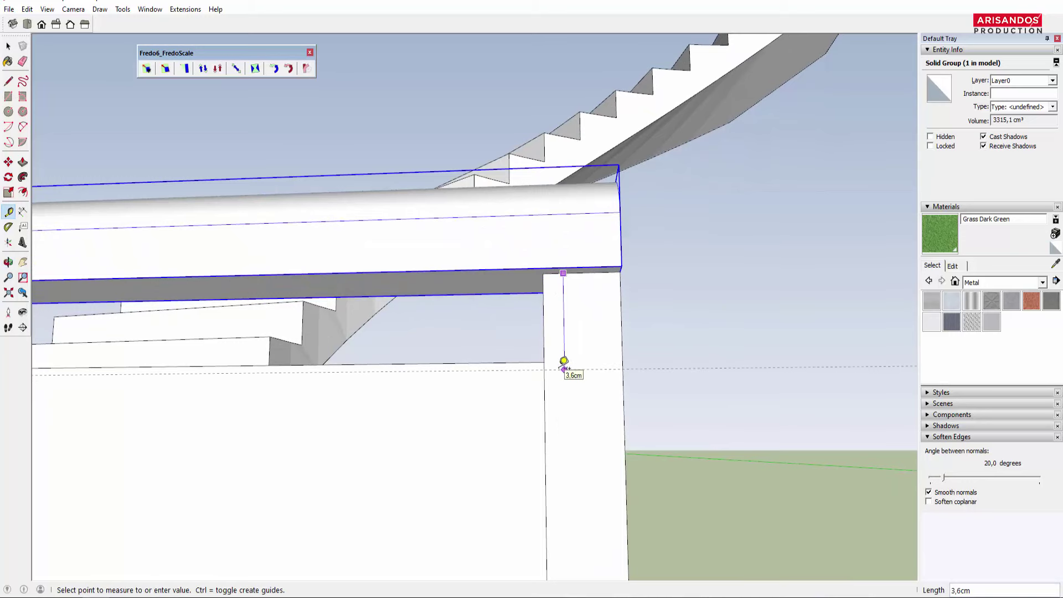
middle_click_drag(563, 362, 554, 382)
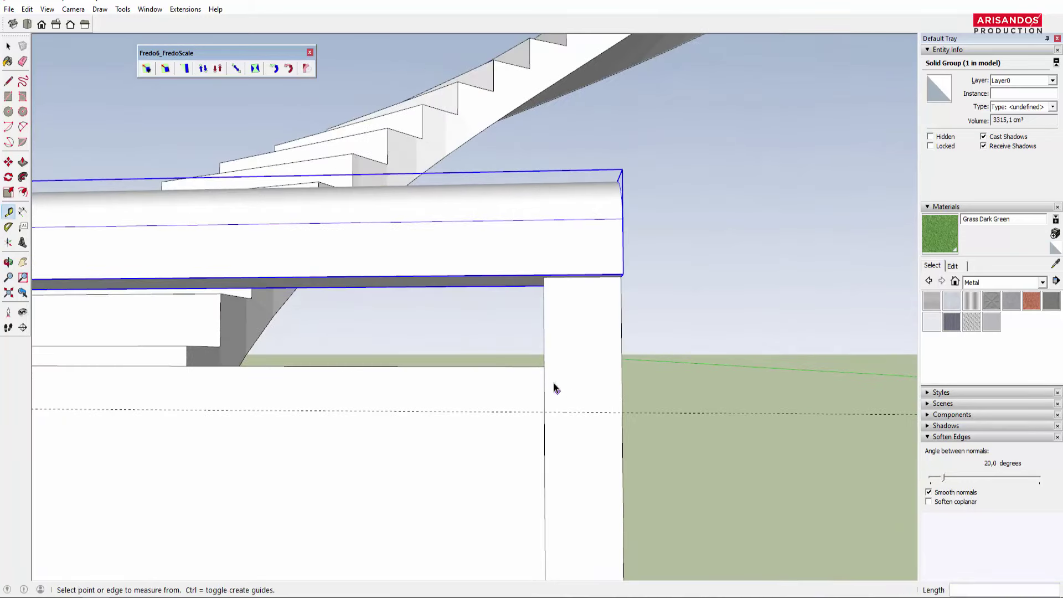
Step: Move the selected panel edge down onto the base's top edge
key("space")
left_click(542, 366)
key("m")
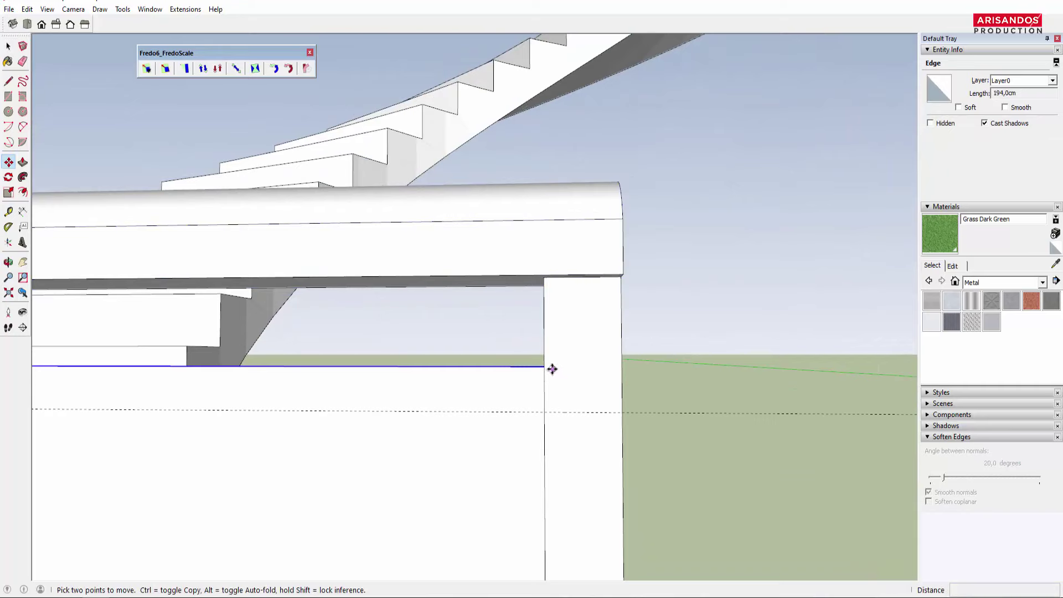
left_click(545, 367)
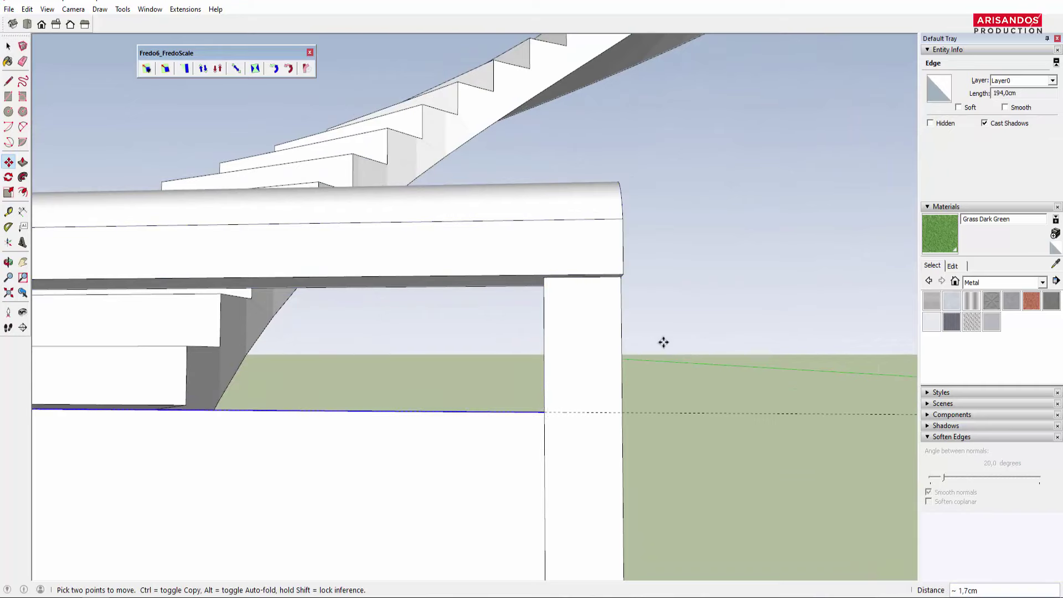
middle_click_drag(663, 342, 560, 304)
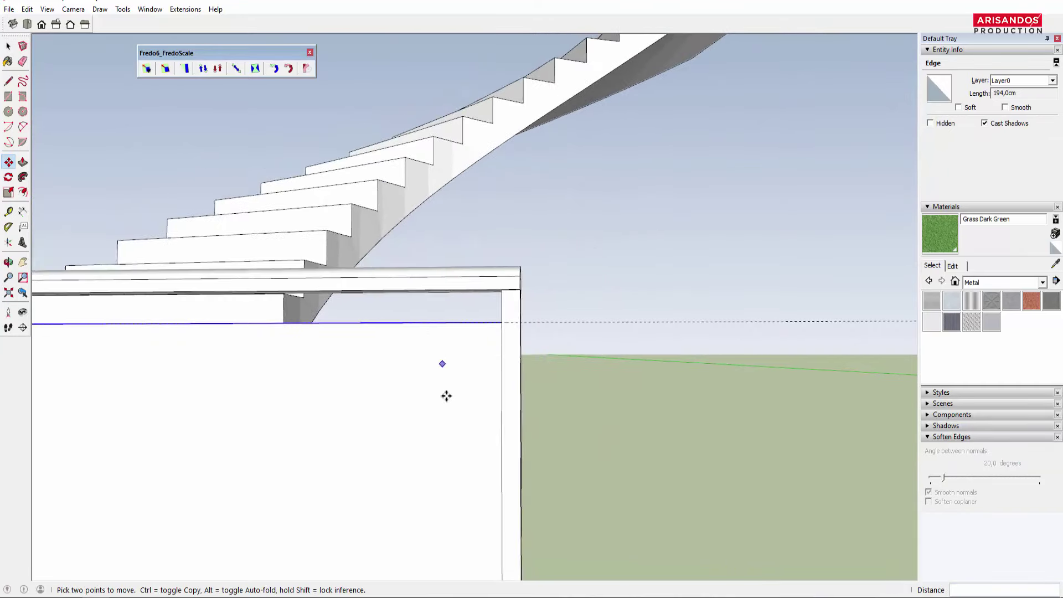
scroll(446, 396, "down", 3)
scroll(396, 448, "down", 3)
scroll(376, 488, "up", 4)
scroll(415, 490, "up", 3)
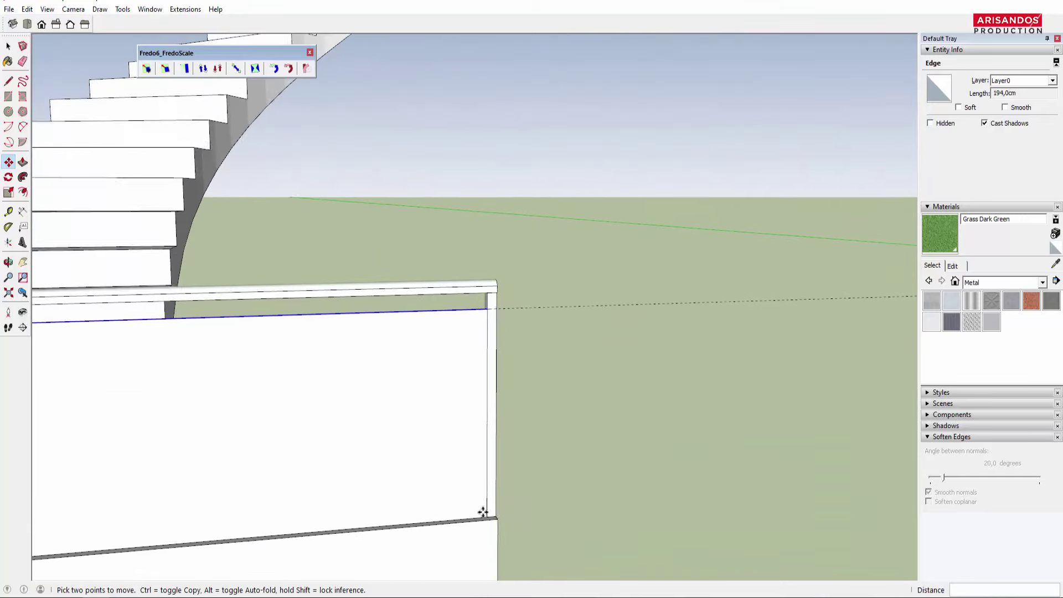
left_click(483, 512)
key("space")
Step: Move the panel edge 5 cm up off the base edge
scroll(490, 517, "up", 3)
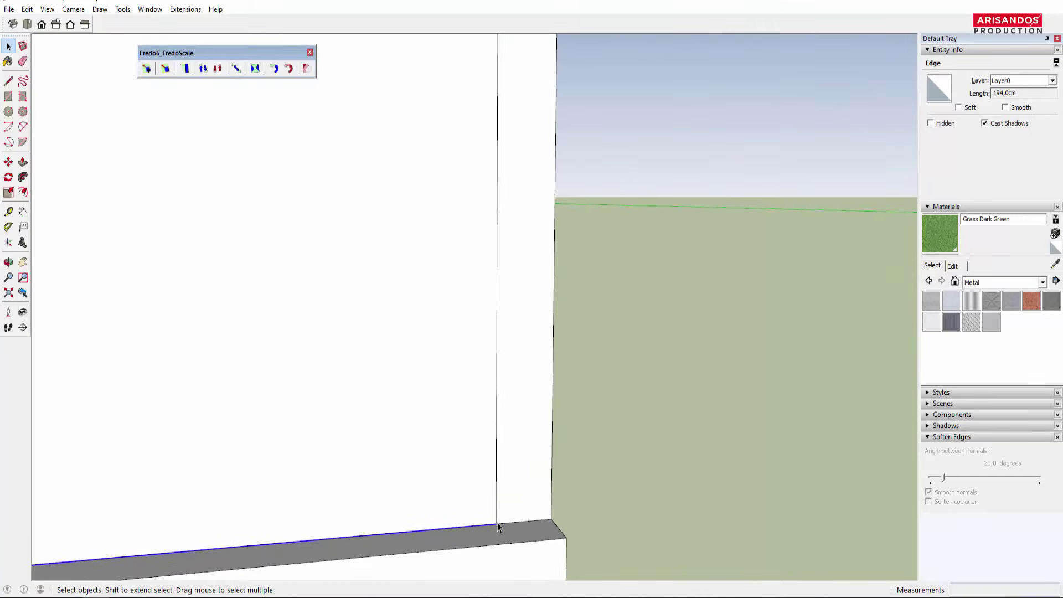
key("m")
left_click(498, 523)
type("5")
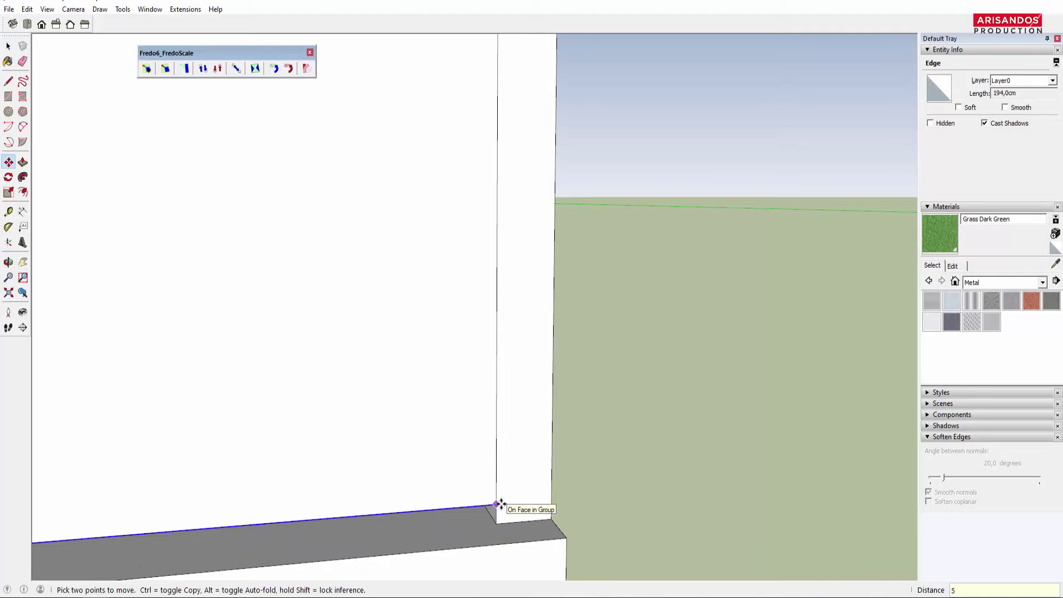
key("Return")
scroll(461, 430, "down", 5)
key("space")
left_click(562, 421)
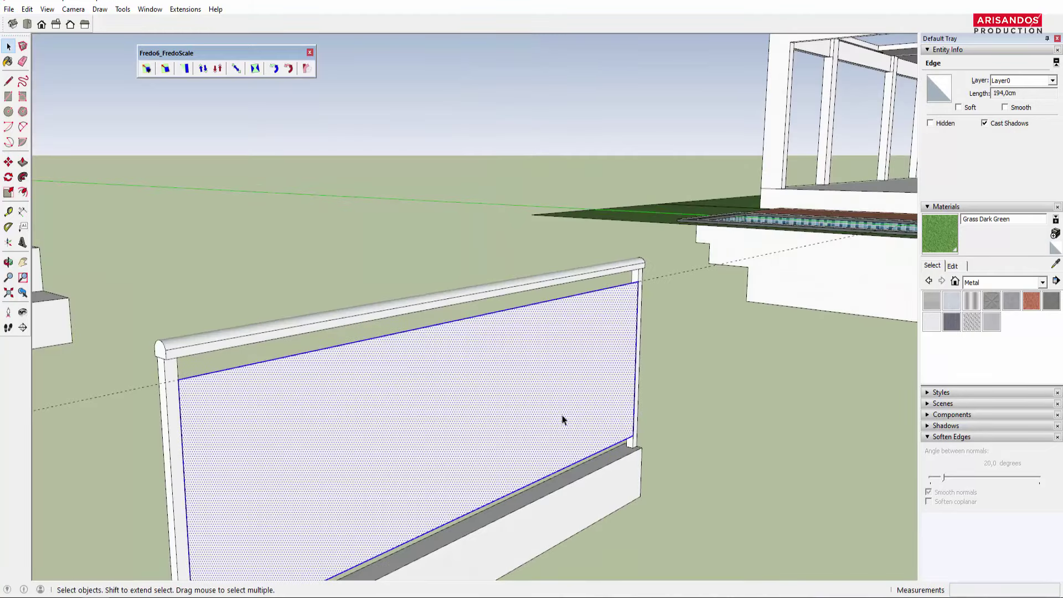
Step: Group the glass face and paint it Translucent Glass Blue, lightened toward lavender
right_click(562, 419)
left_click(607, 264)
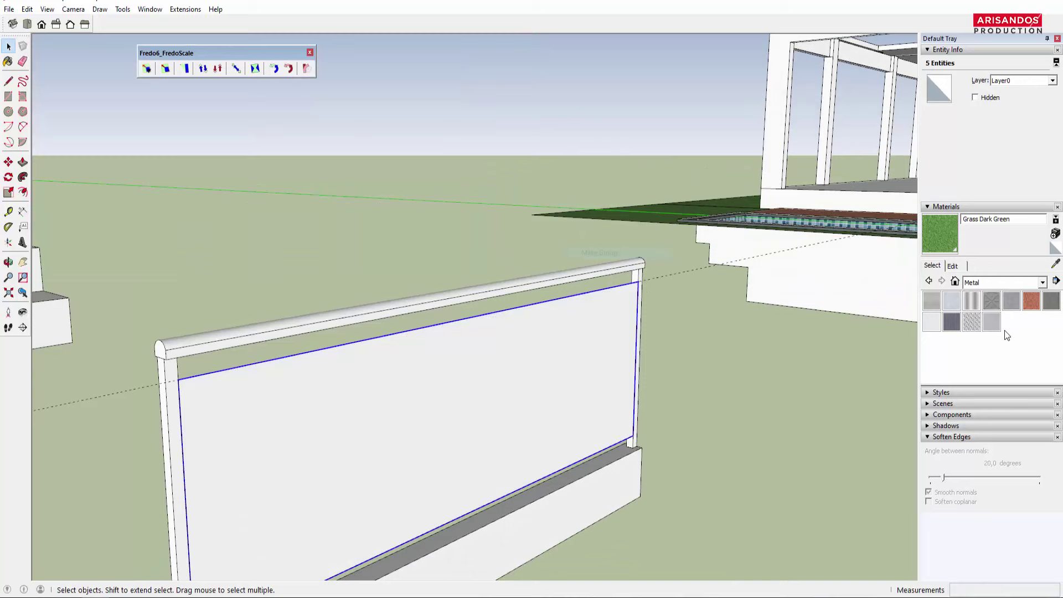
left_click(1012, 283)
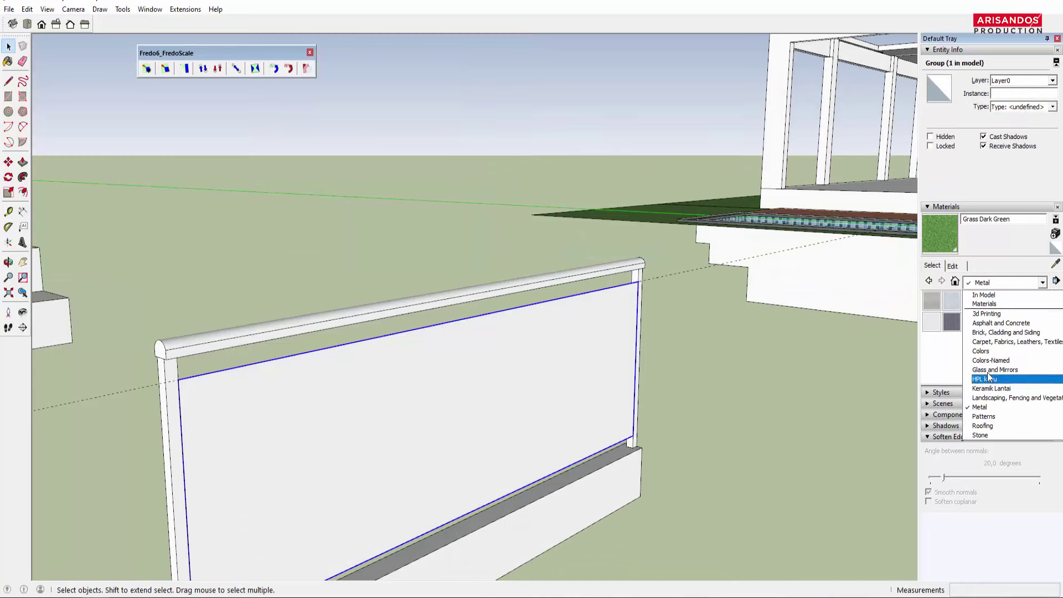
left_click(989, 370)
left_click(992, 304)
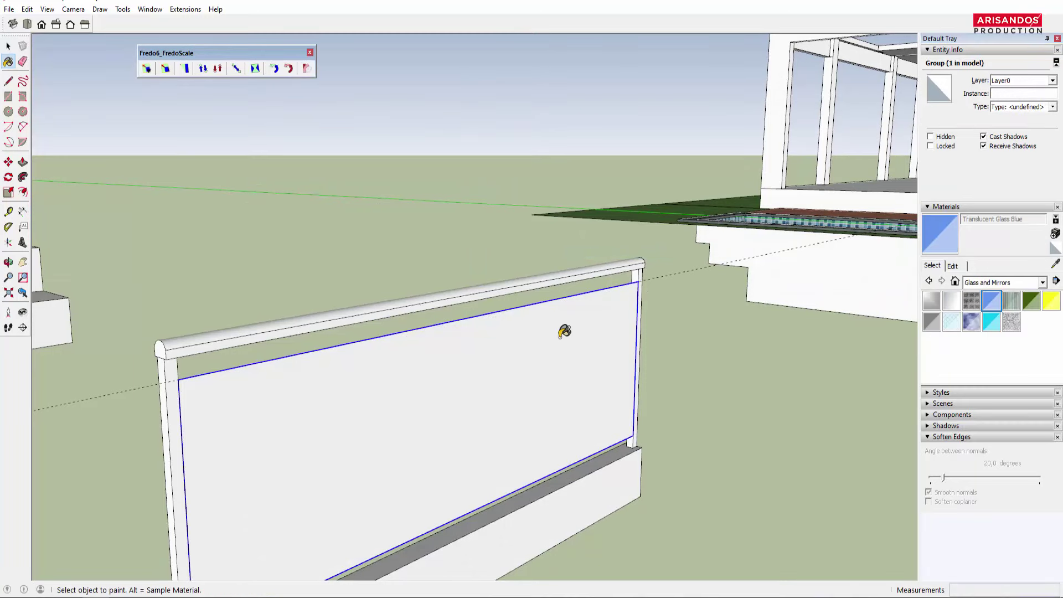
left_click(562, 330)
left_click(952, 265)
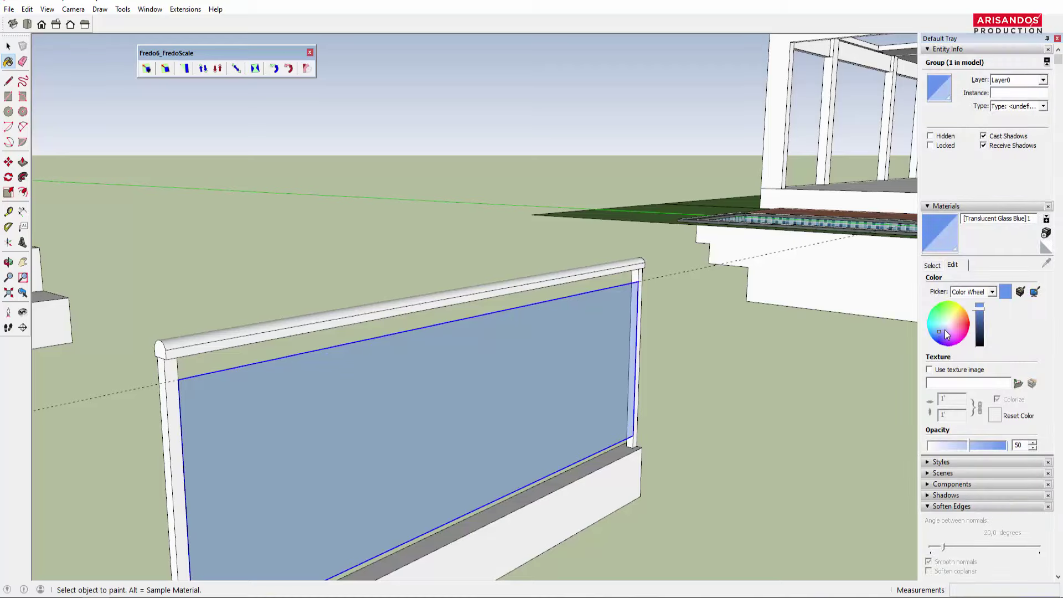
left_click(945, 329)
scroll(683, 340, "down", 5)
middle_click_drag(683, 339, 652, 387)
scroll(652, 387, "up", 8)
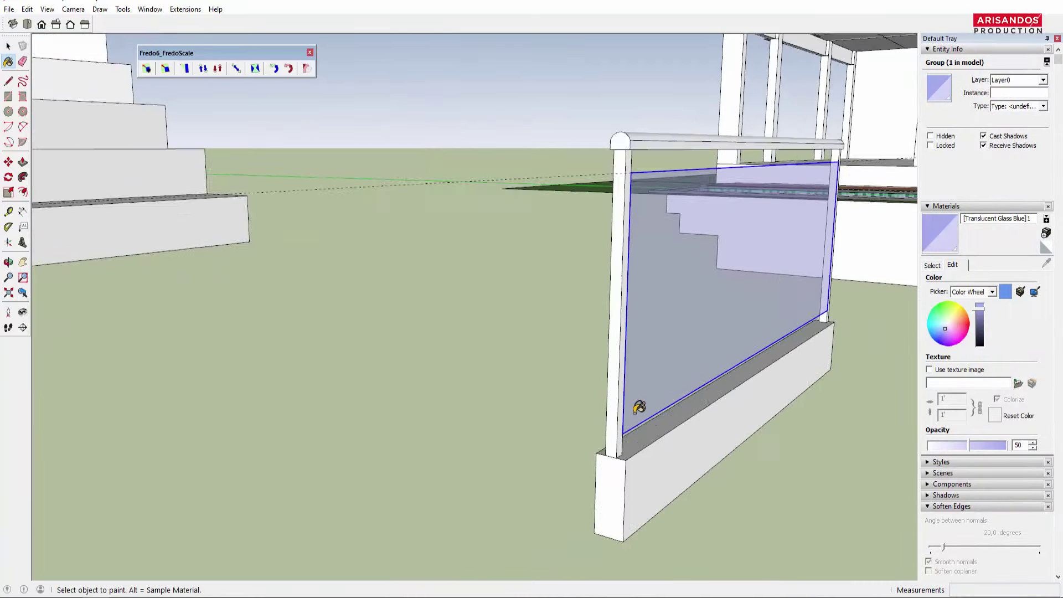
scroll(639, 407, "up", 3)
Step: Paint the posts and handrail with the Metal > Aluminum material
key("m")
scroll(582, 508, "down", 5)
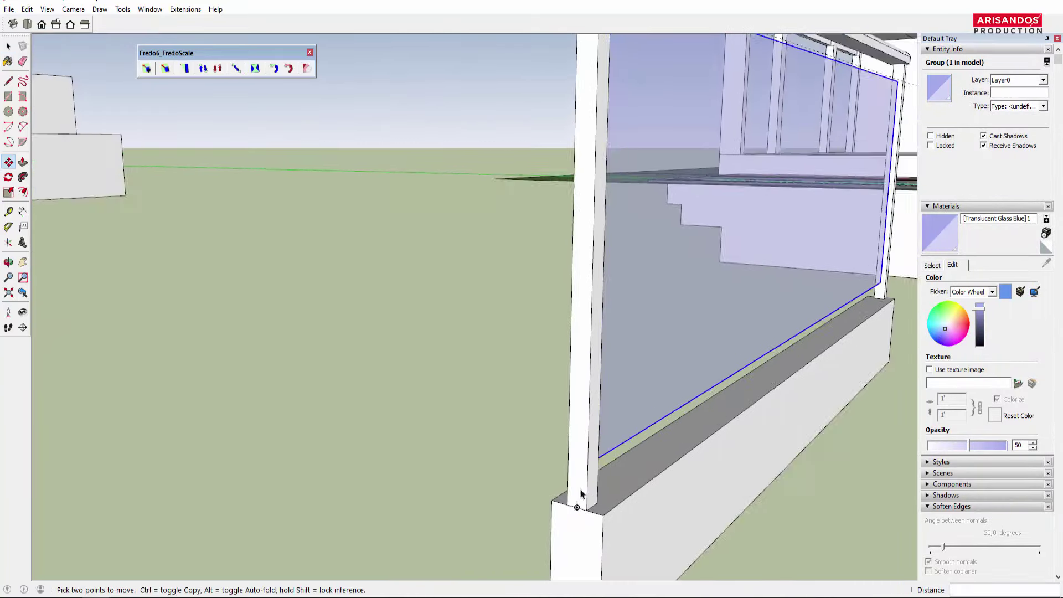
middle_click_drag(582, 508, 598, 439)
key("space")
left_click(587, 432)
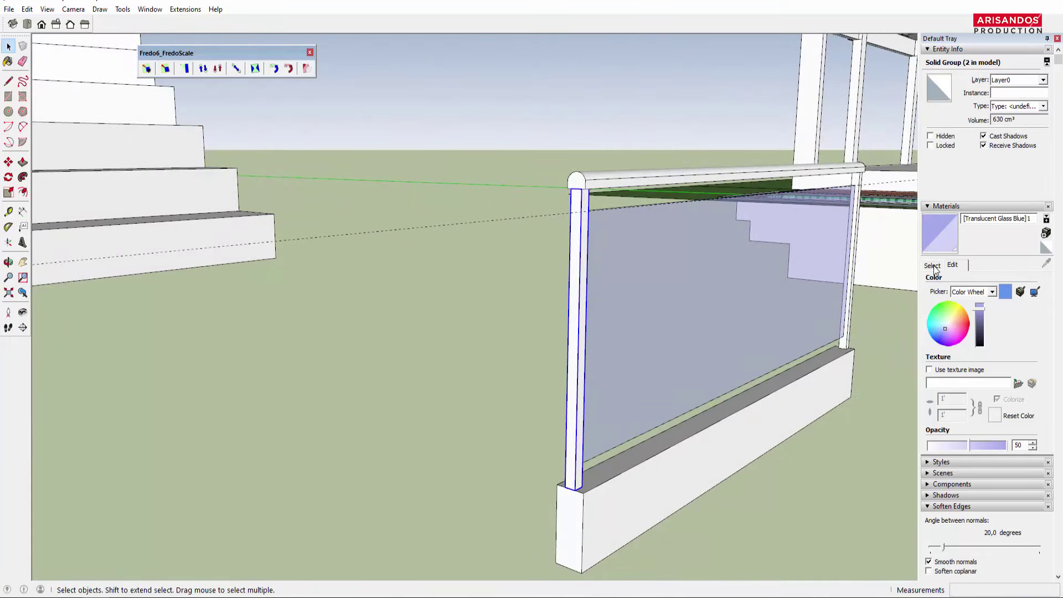
left_click(942, 266)
left_click(997, 282)
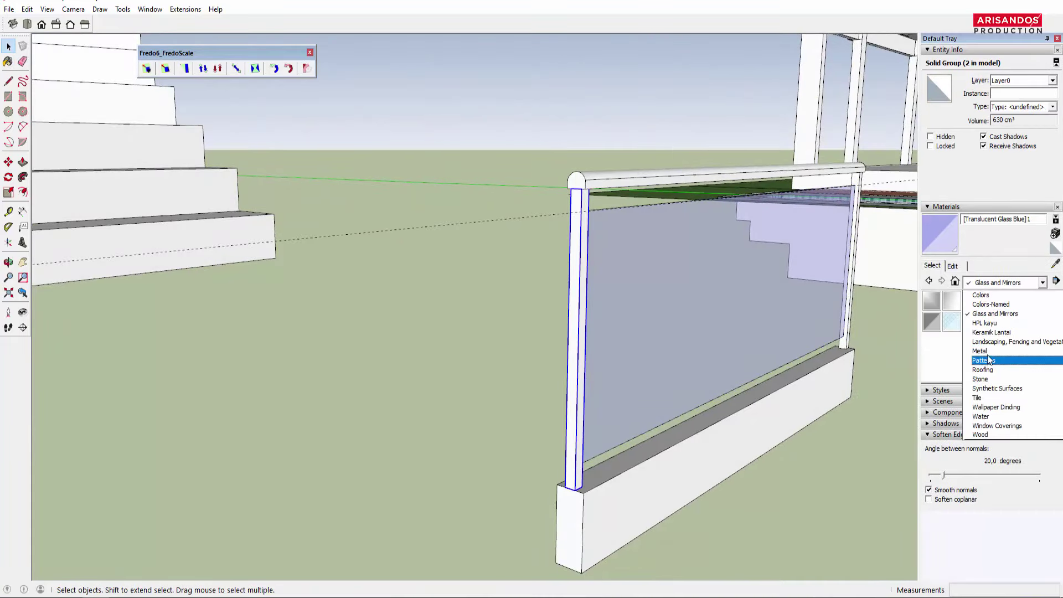
left_click(980, 351)
left_click(932, 301)
left_click(609, 181)
left_click(857, 276)
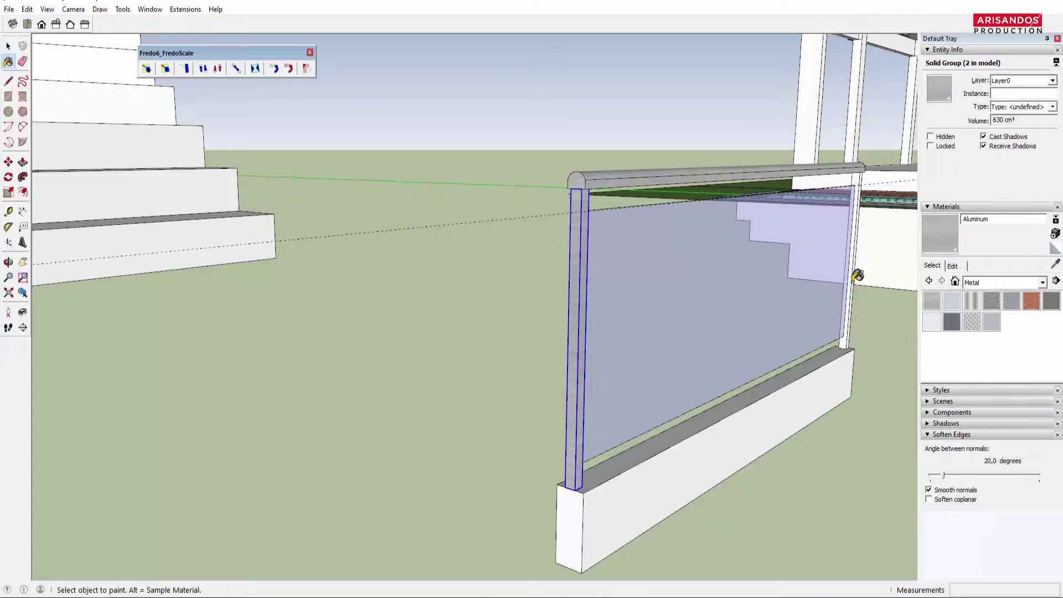
Step: Orbit around the railing to check the aluminium frame and glass panel
scroll(857, 276, "down", 5)
mouse_move(666, 299)
middle_mouse_down()
mouse_move(613, 354)
mouse_move(500, 231)
mouse_move(681, 207)
mouse_move(766, 287)
mouse_move(603, 354)
middle_mouse_up()
scroll(549, 383, "up", 5)
scroll(549, 382, "down", 4)
scroll(583, 351, "down", 1)
mouse_move(642, 251)
middle_mouse_down()
mouse_move(310, 261)
mouse_move(477, 275)
mouse_move(569, 235)
mouse_move(673, 275)
mouse_move(748, 254)
middle_mouse_up()
scroll(671, 240, "up", 3)
scroll(658, 234, "up", 2)
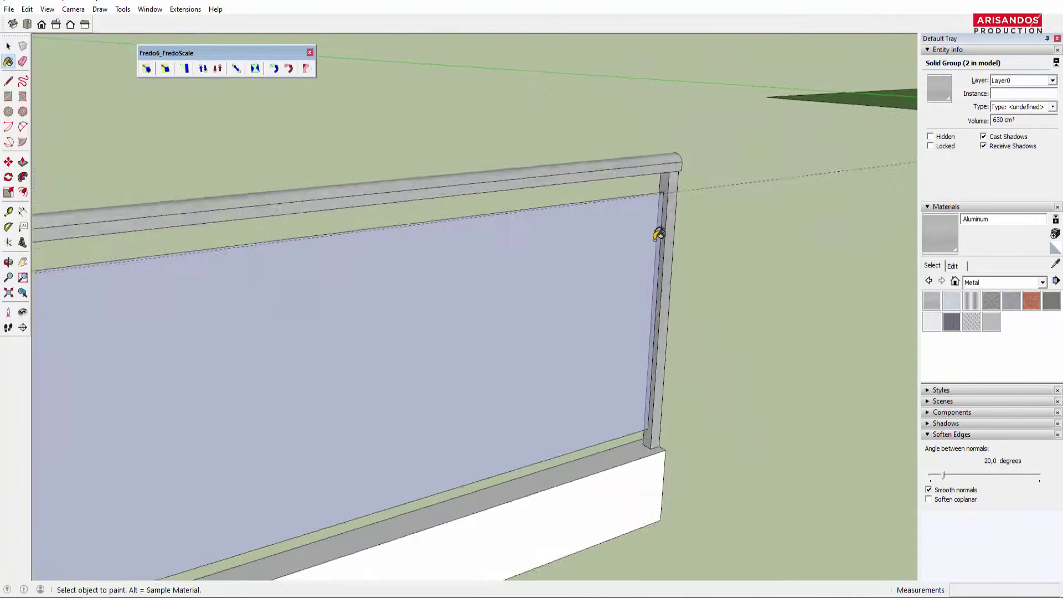
scroll(658, 234, "down", 1)
scroll(613, 260, "down", 3)
scroll(546, 290, "up", 2)
scroll(599, 318, "down", 1)
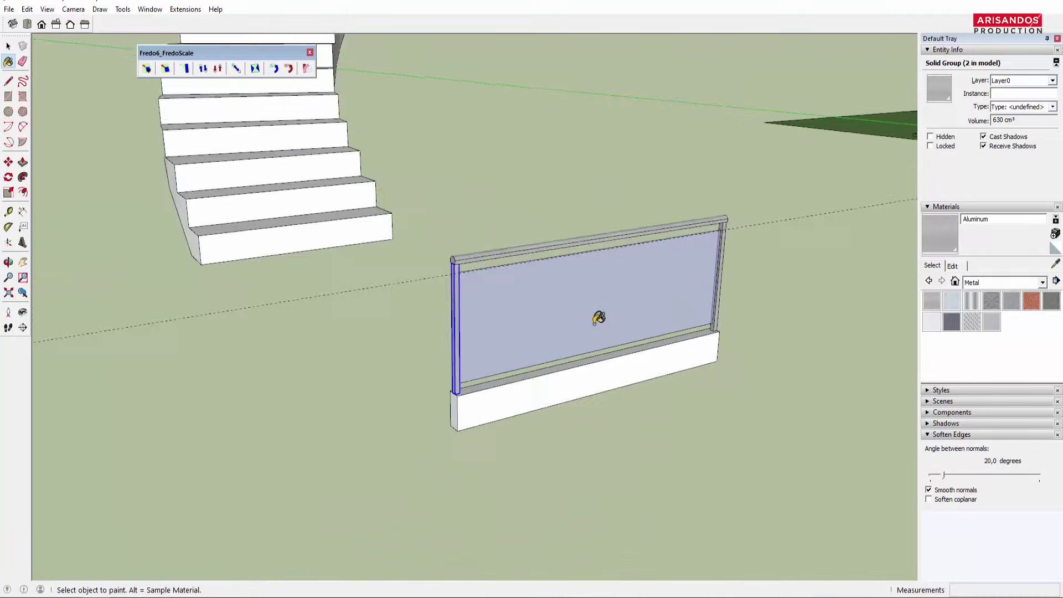
scroll(599, 318, "down", 2)
key("space")
Step: Delete all dashed guide lines from the model via Edit > Delete Guides
left_click(595, 233)
scroll(443, 221, "up", 2)
left_click(26, 9)
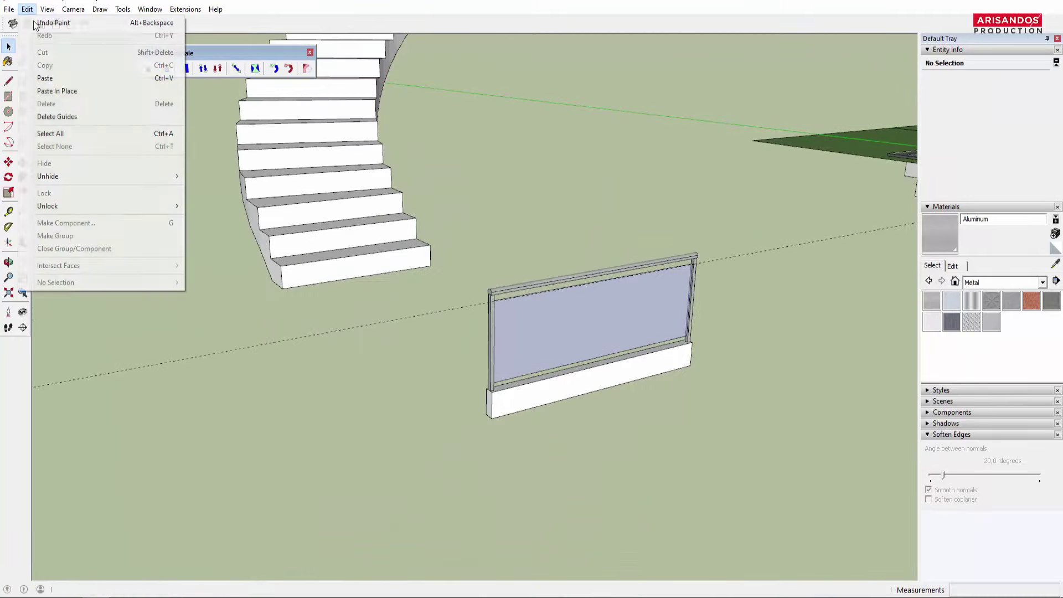
left_click(76, 117)
scroll(664, 327, "down", 4)
scroll(693, 404, "up", 2)
scroll(599, 407, "up", 2)
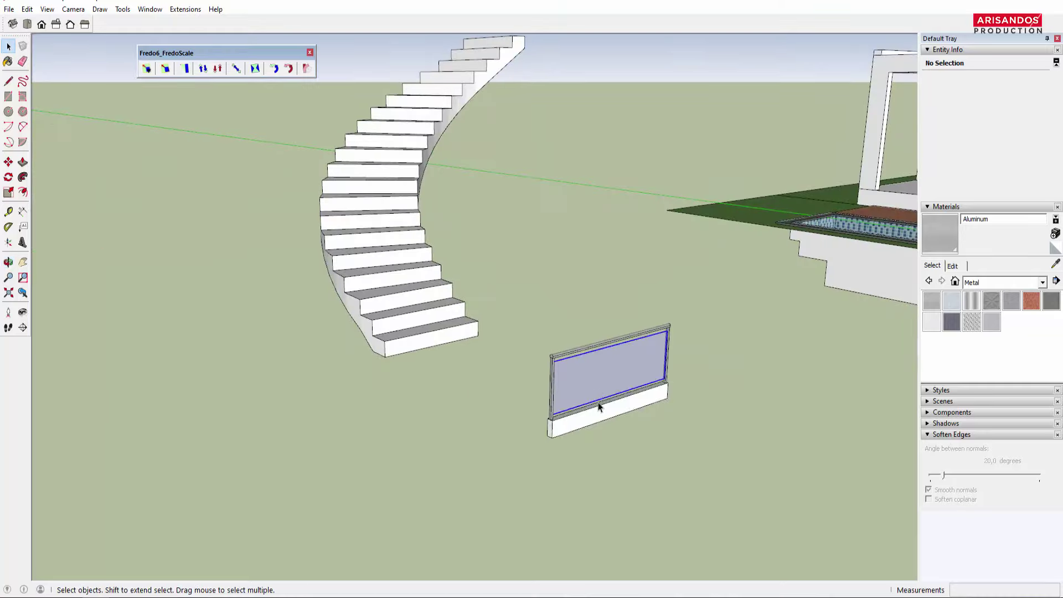
scroll(599, 406, "up", 1)
Step: Select the railing group plus its base and make them one group
left_click(573, 393)
scroll(565, 355, "up", 1)
scroll(529, 334, "up", 2)
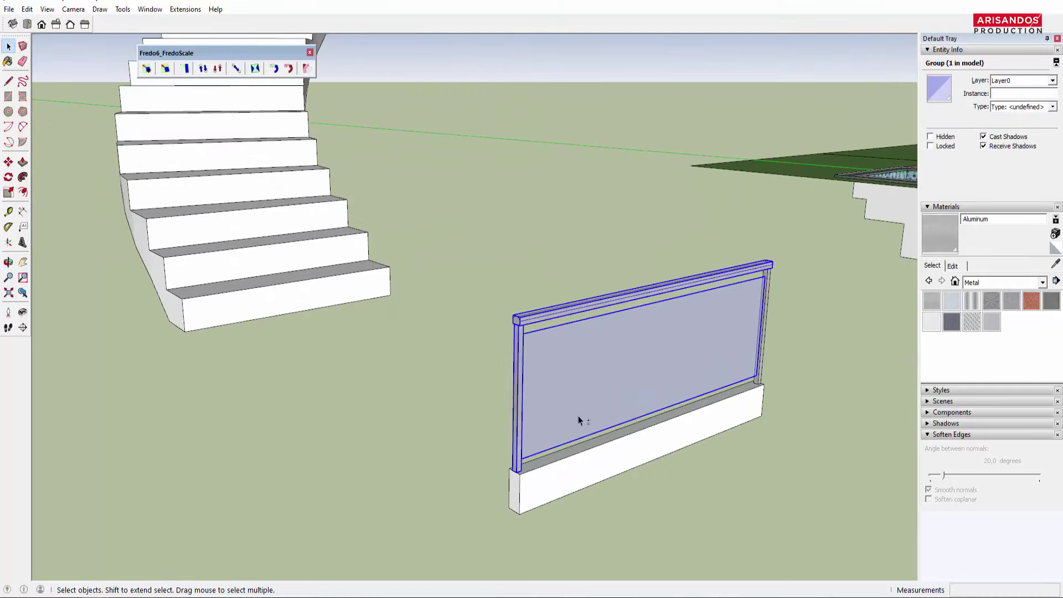
middle_click_drag(578, 420, 660, 372)
scroll(487, 337, "up", 2)
scroll(623, 365, "down", 2)
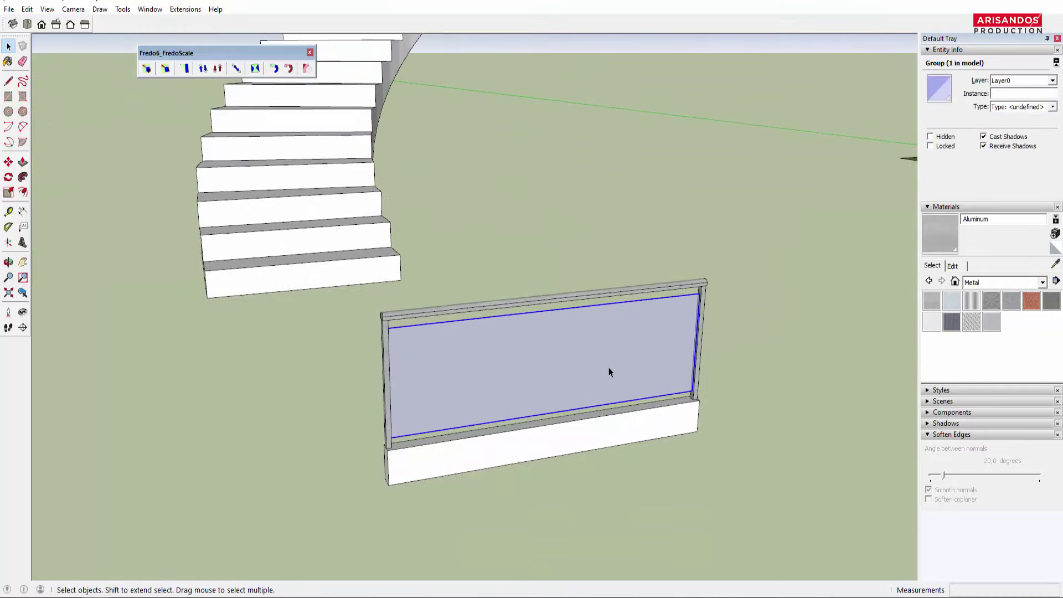
left_click(449, 462, "shift")
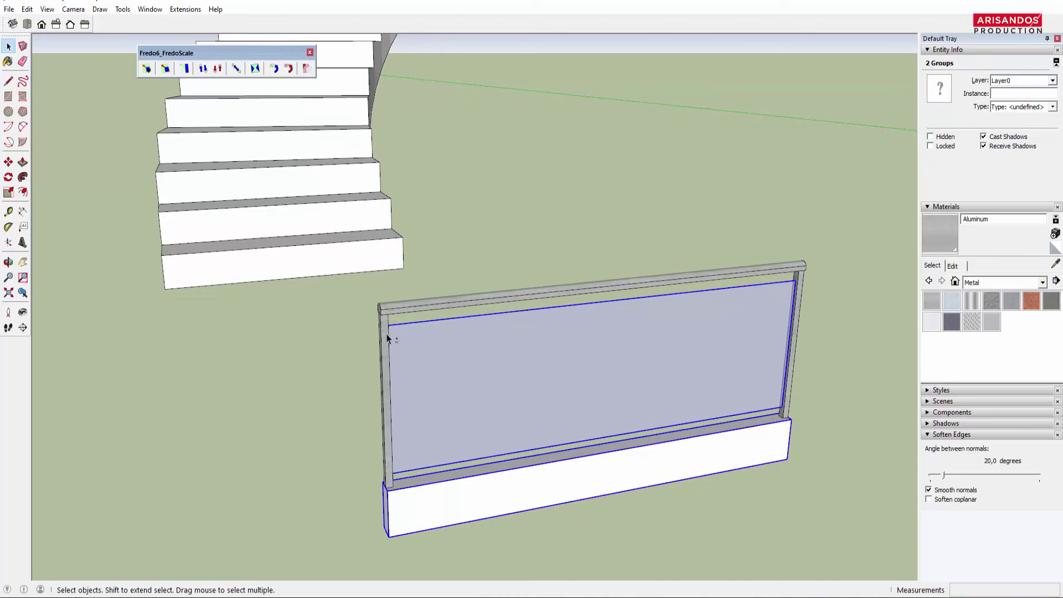
scroll(386, 333, "up", 1)
right_click(413, 307)
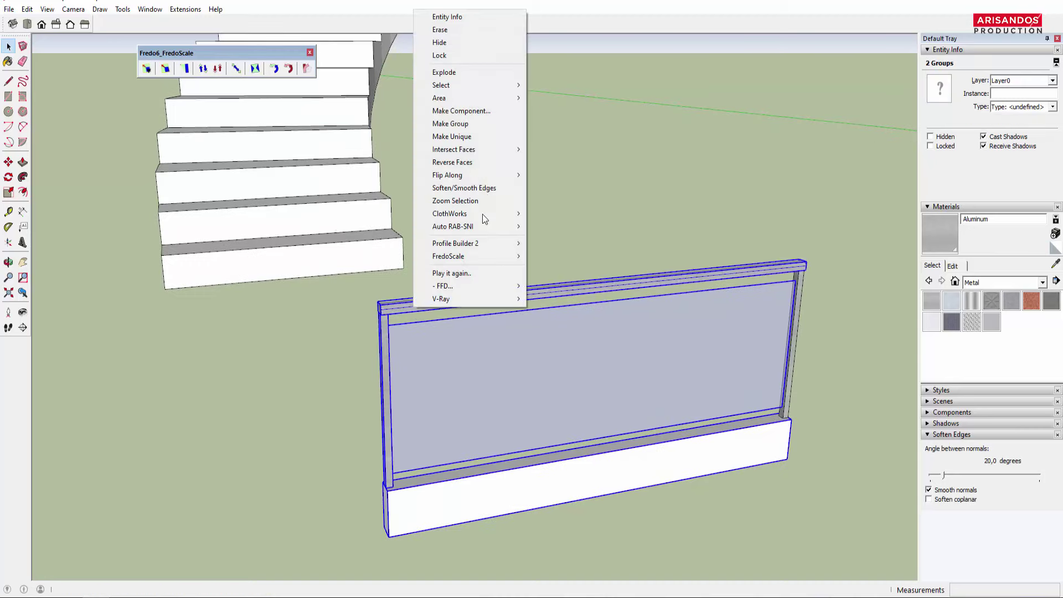
left_click(483, 121)
scroll(630, 294, "down", 2)
middle_click_drag(630, 293, 550, 434)
scroll(395, 358, "down", 2)
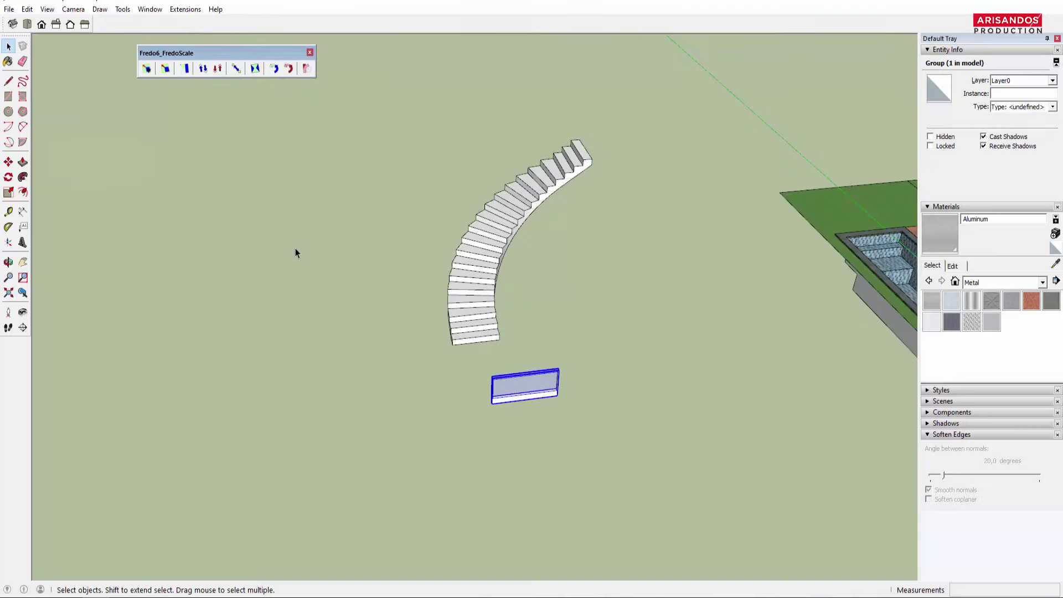
Step: Orbit to a top-down view of the curved staircase and clear the selection
middle_click_drag(295, 253, 579, 247)
scroll(297, 362, "up", 2)
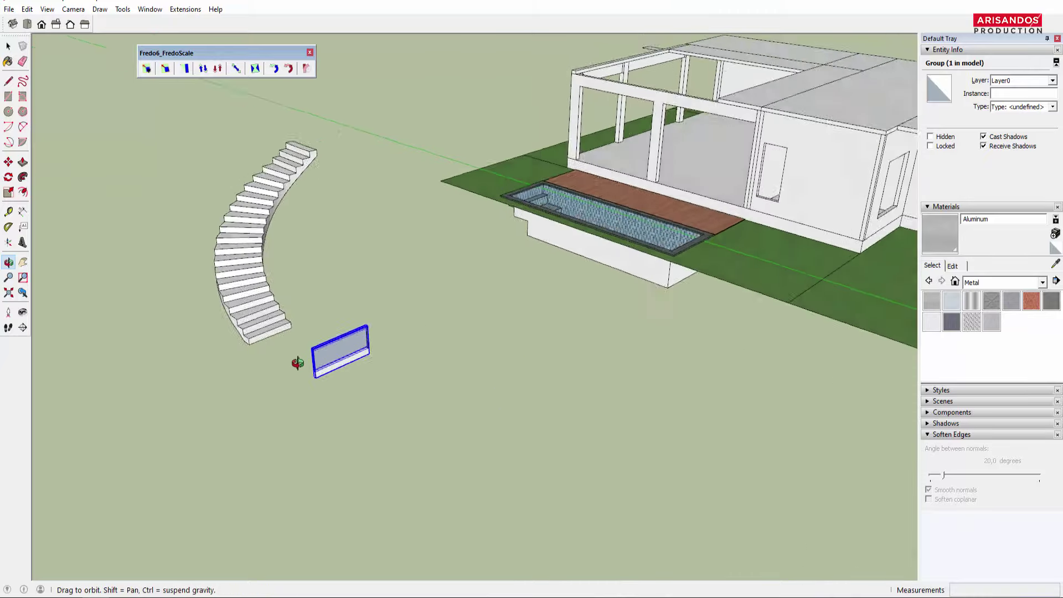
middle_click_drag(297, 363, 338, 430)
scroll(263, 290, "up", 3)
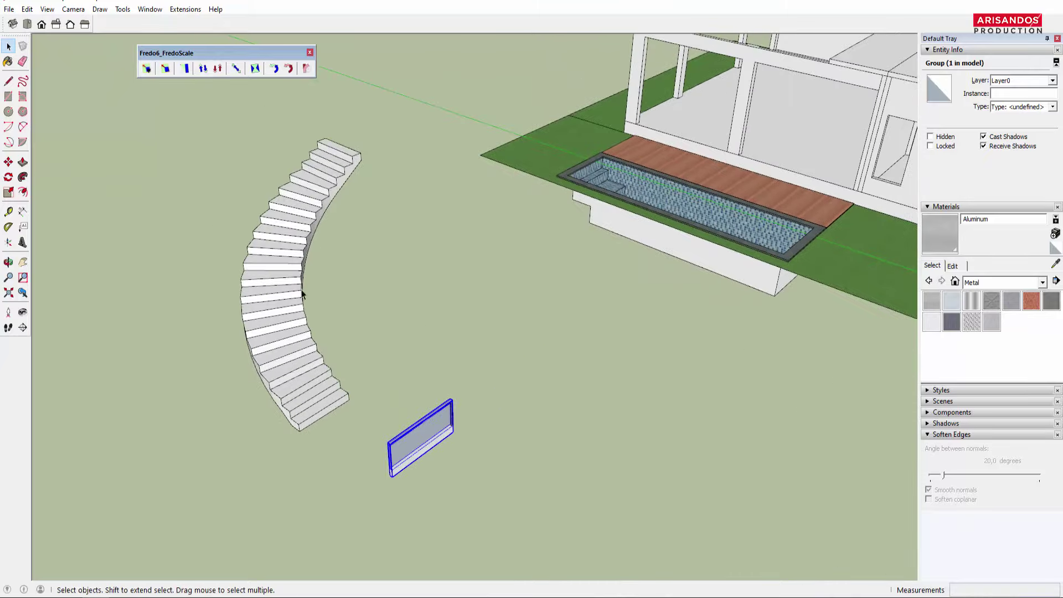
middle_click_drag(302, 294, 476, 293)
scroll(484, 291, "up", 2)
scroll(496, 223, "up", 3)
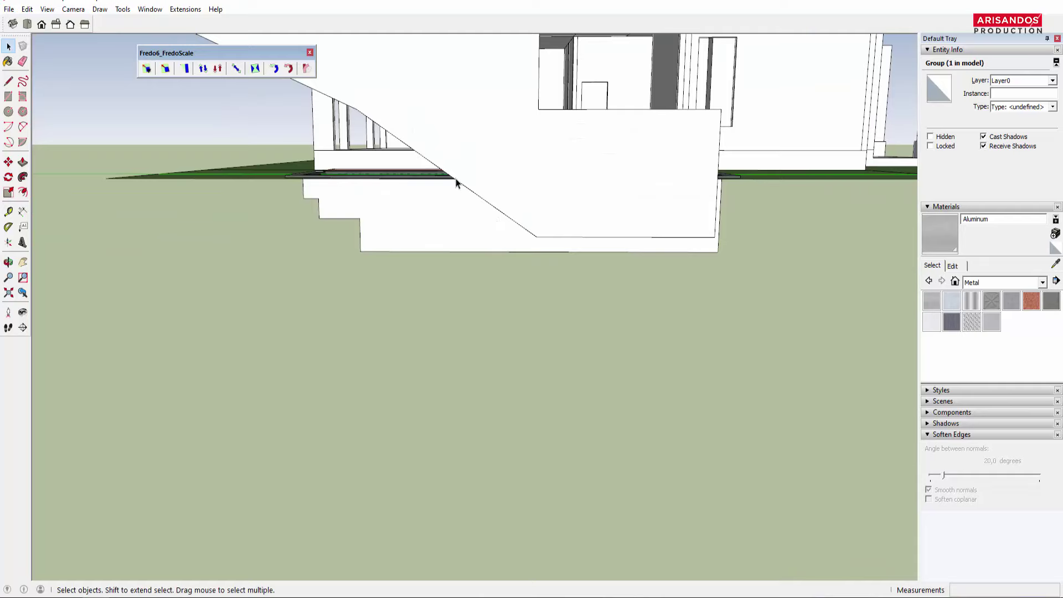
middle_click_drag(456, 183, 542, 385)
scroll(605, 369, "down", 3)
scroll(593, 354, "up", 2)
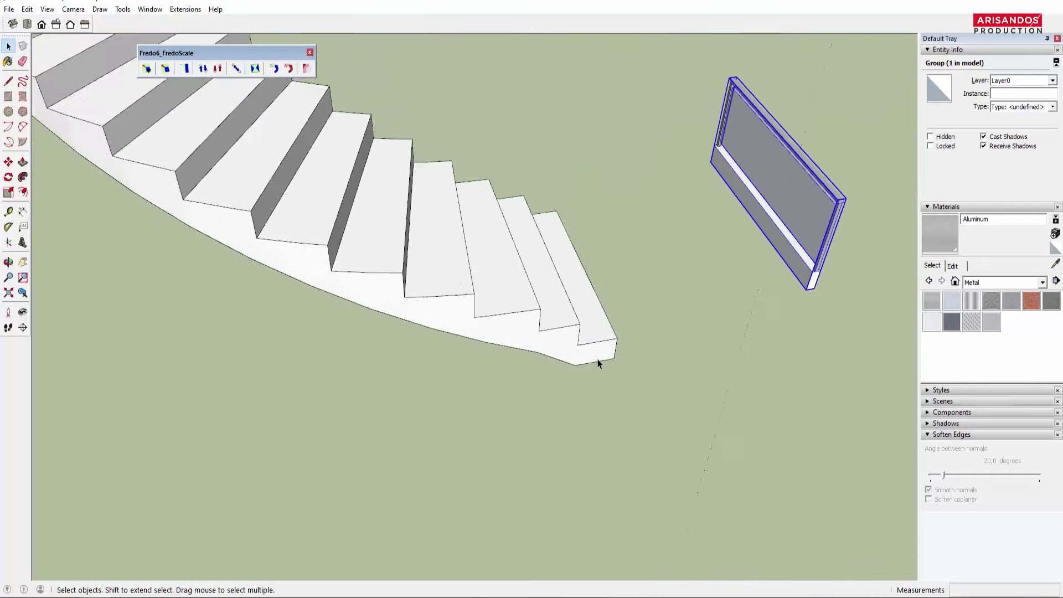
scroll(593, 363, "up", 1)
scroll(591, 364, "up", 2)
left_click(582, 366)
scroll(590, 376, "down", 2)
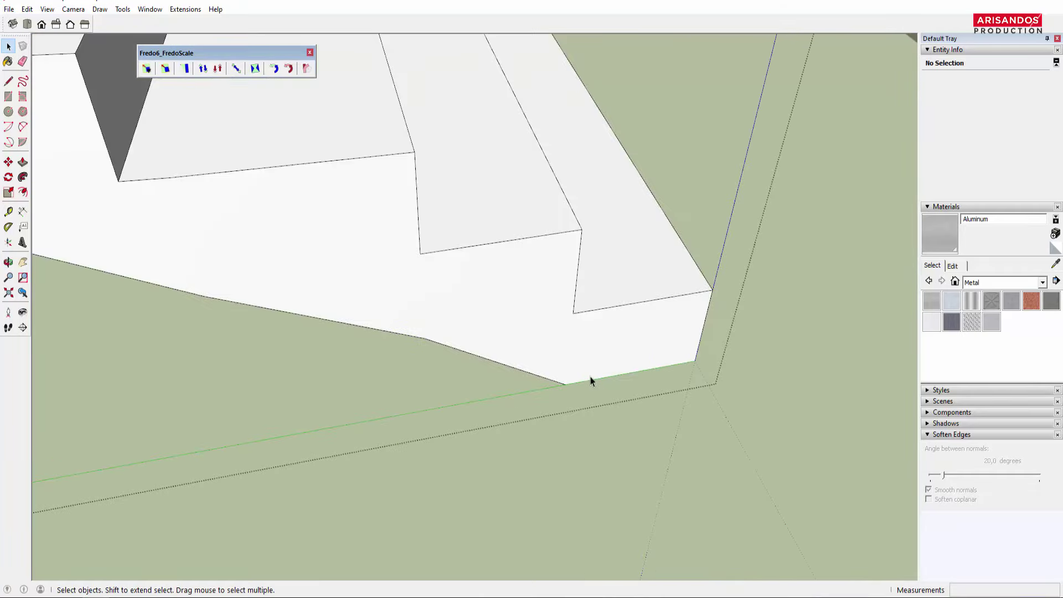
scroll(590, 378, "down", 1)
scroll(593, 388, "down", 3)
Step: Select the 21 outer underside edges along the stair curve, totalling about 922.4 cm
left_click(596, 383)
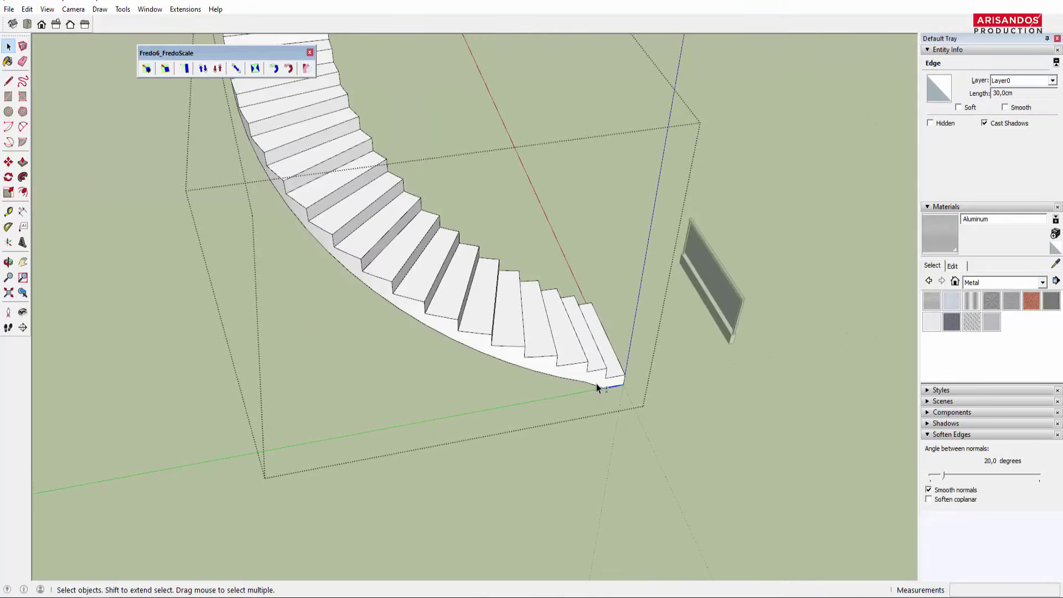
left_click(575, 381, "shift")
left_click(529, 371, "shift")
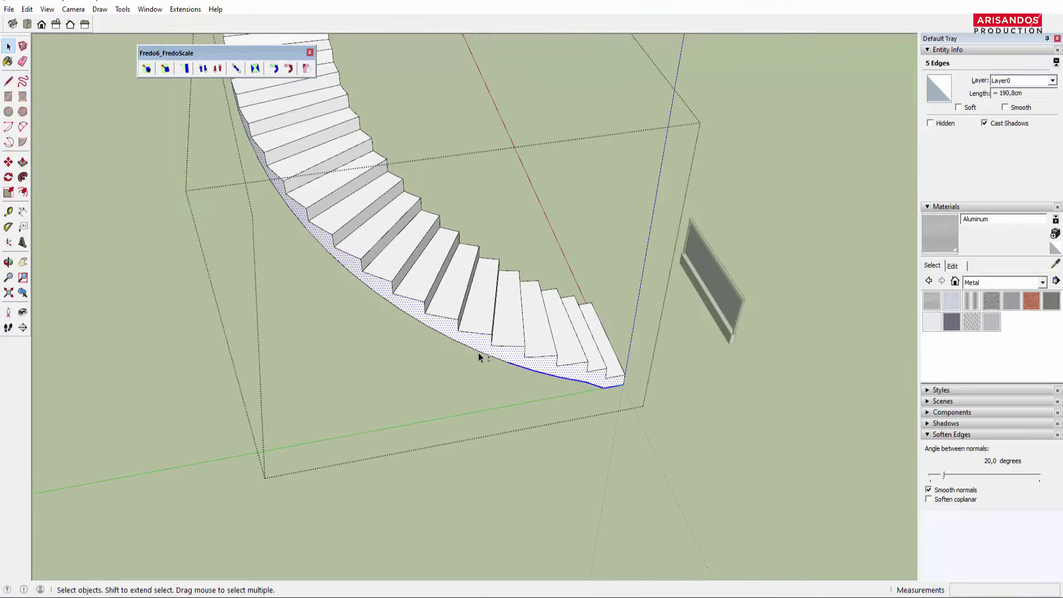
left_click(499, 362, "shift")
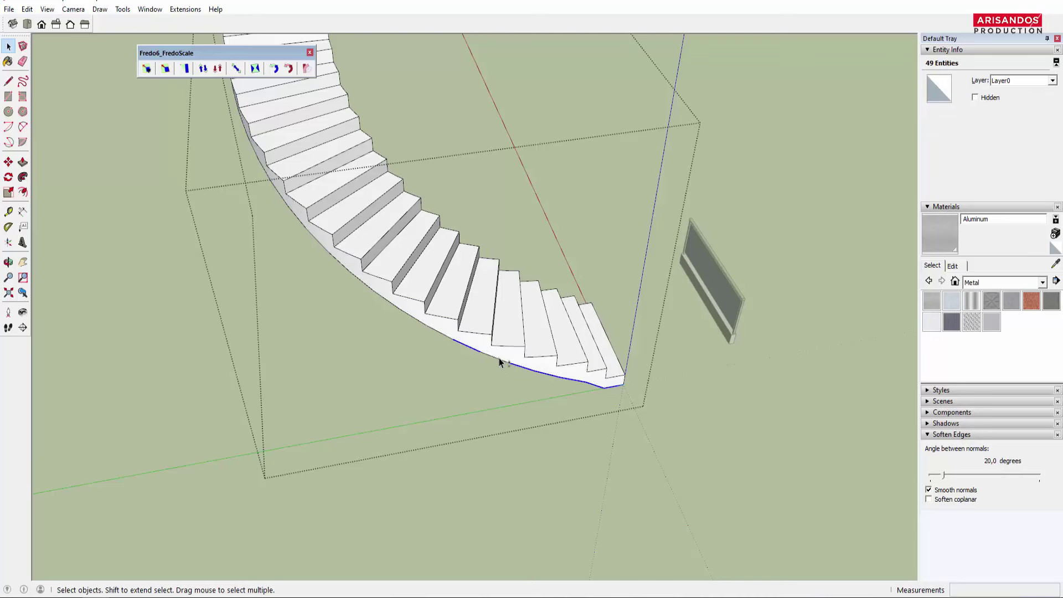
left_click(447, 339, "shift")
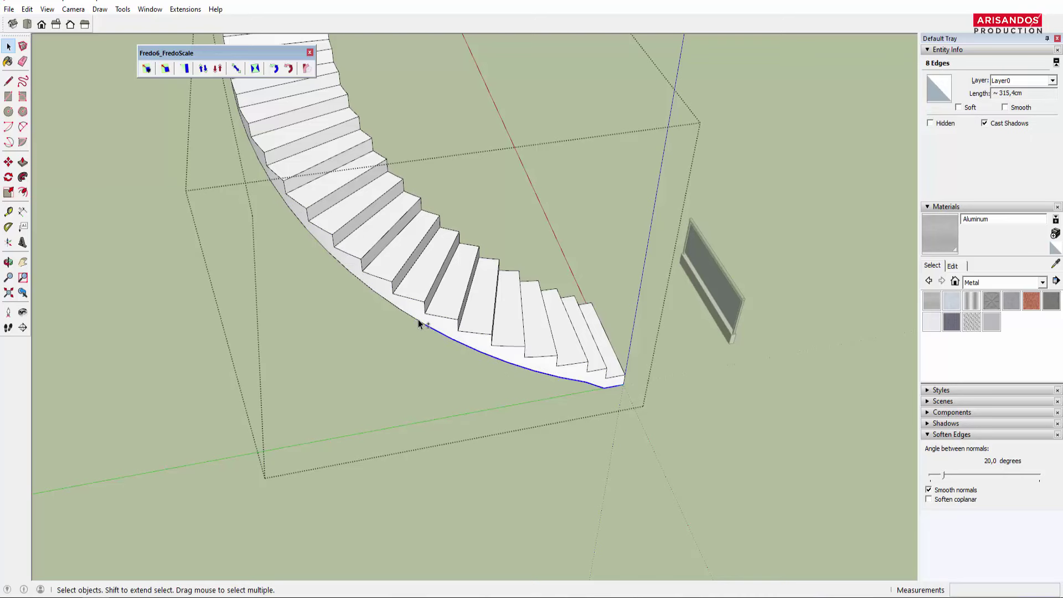
left_click(393, 308, "shift")
mouse_move(393, 308)
middle_mouse_down()
mouse_move(506, 279)
mouse_move(587, 339)
middle_mouse_up()
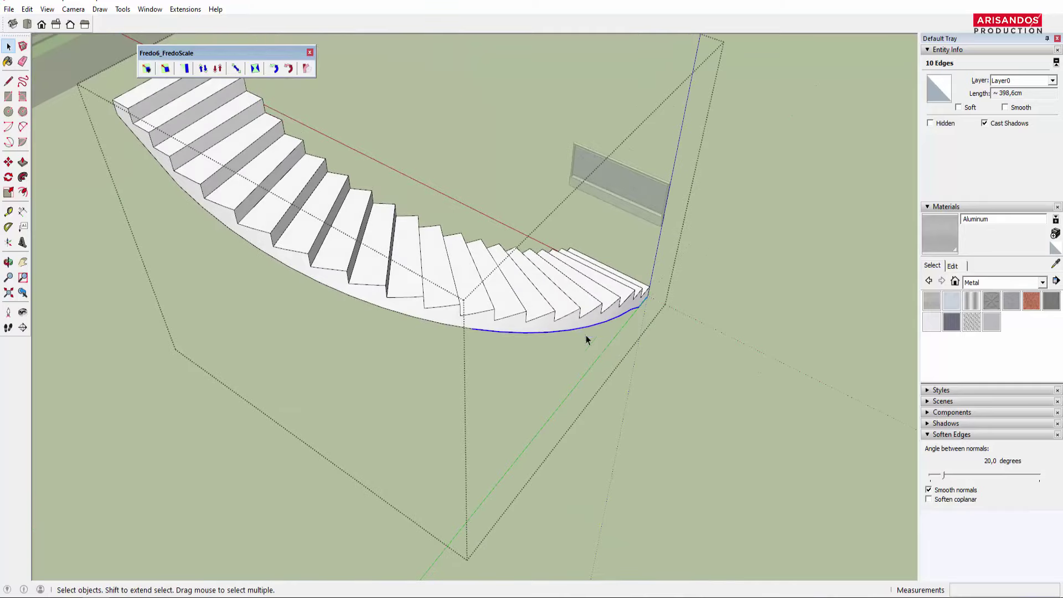
scroll(505, 355, "down", 3)
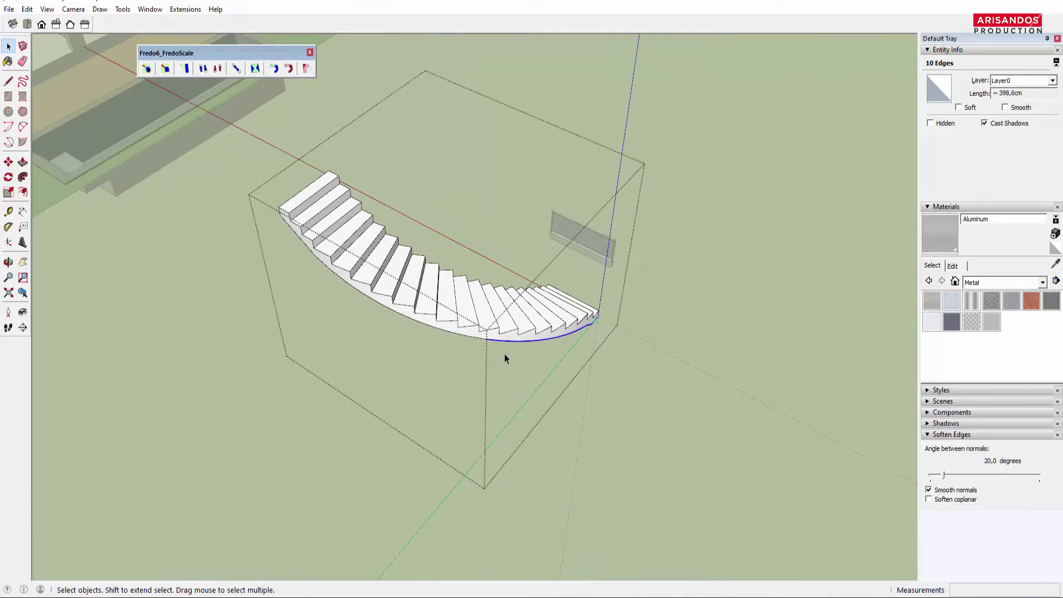
middle_click_drag(503, 357, 447, 258)
left_click(447, 257, "shift")
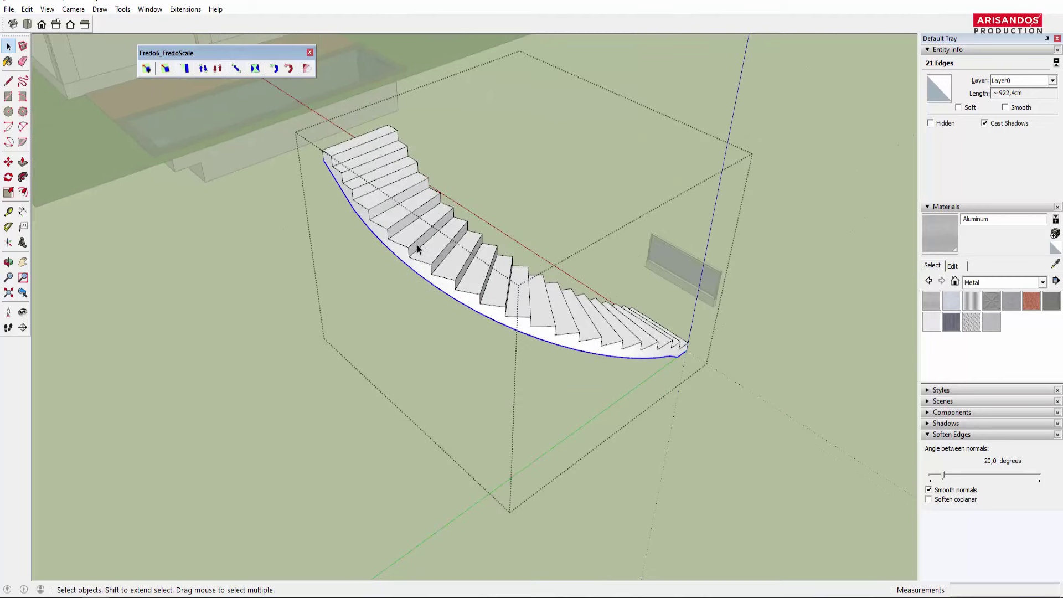
mouse_move(417, 245)
middle_mouse_down()
mouse_move(415, 236)
mouse_move(520, 295)
middle_mouse_up()
Step: Copy the selected underside curve and paste it in place outside the staircase group
left_click(27, 10)
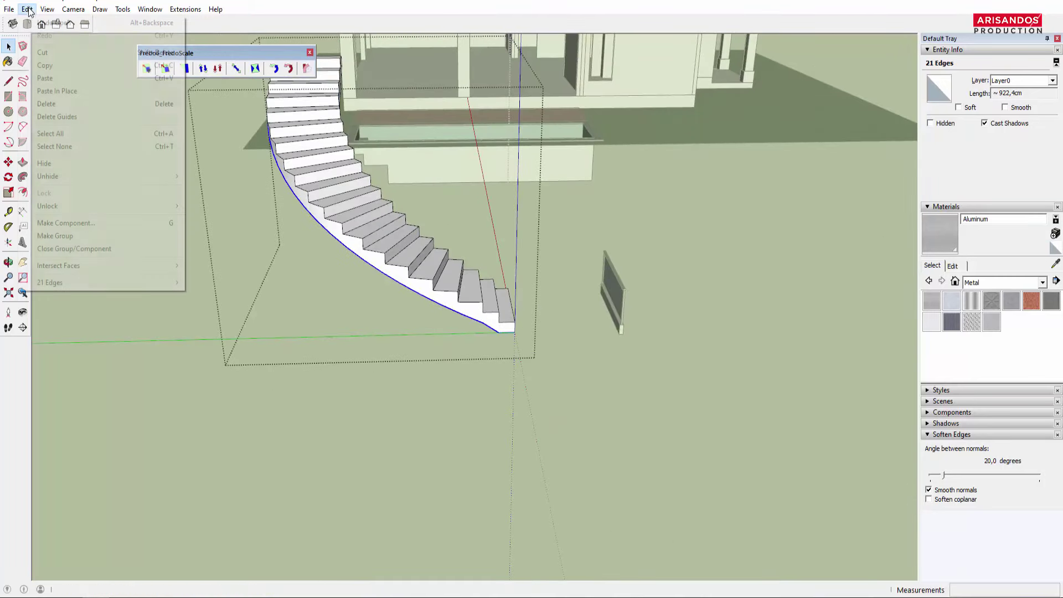
left_click(53, 69)
scroll(563, 330, "down", 5)
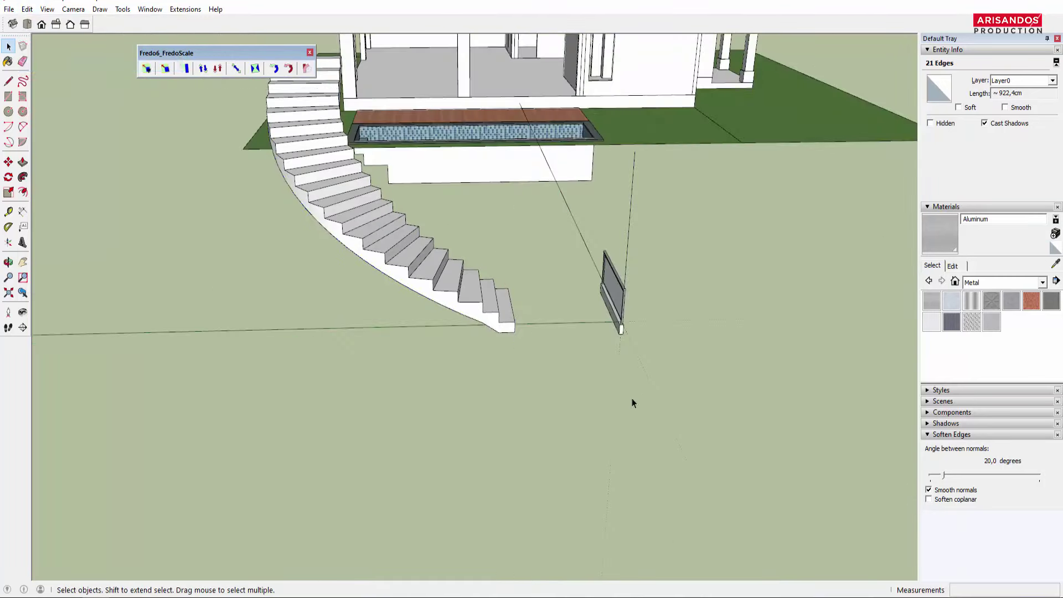
middle_click_drag(632, 397, 526, 343)
left_click(498, 332)
scroll(498, 332, "up", 2)
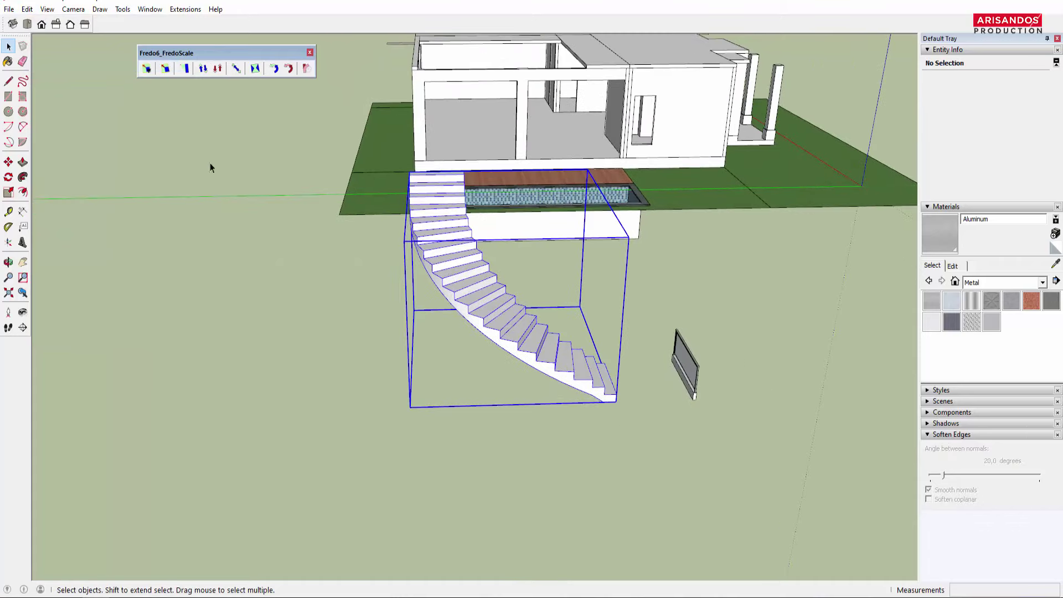
left_click(27, 9)
left_click(74, 92)
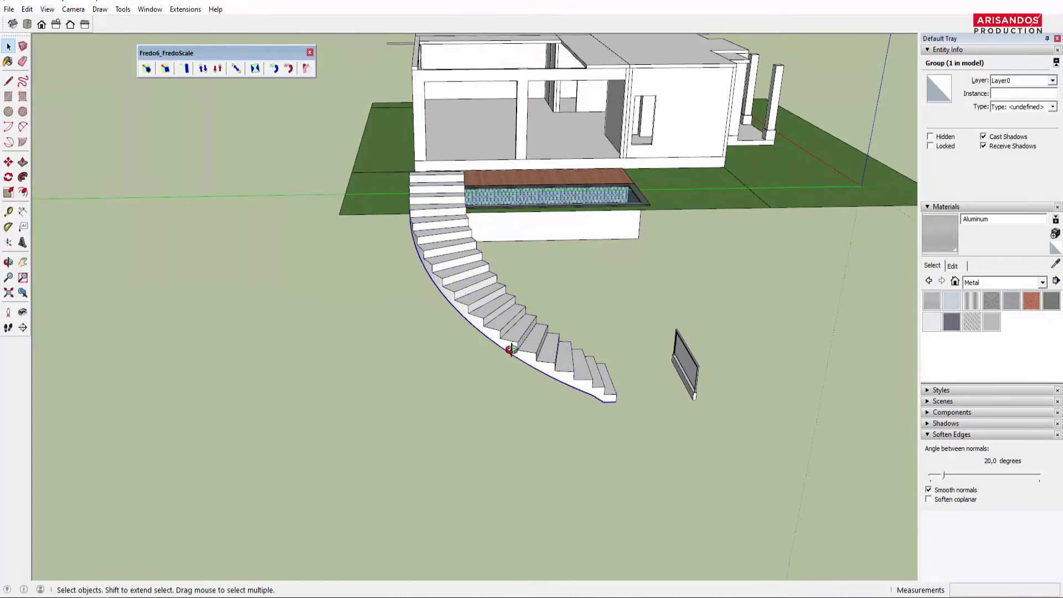
Step: Move the pasted curve upward along the blue axis above the steps
middle_click_drag(505, 344, 553, 377)
key("m")
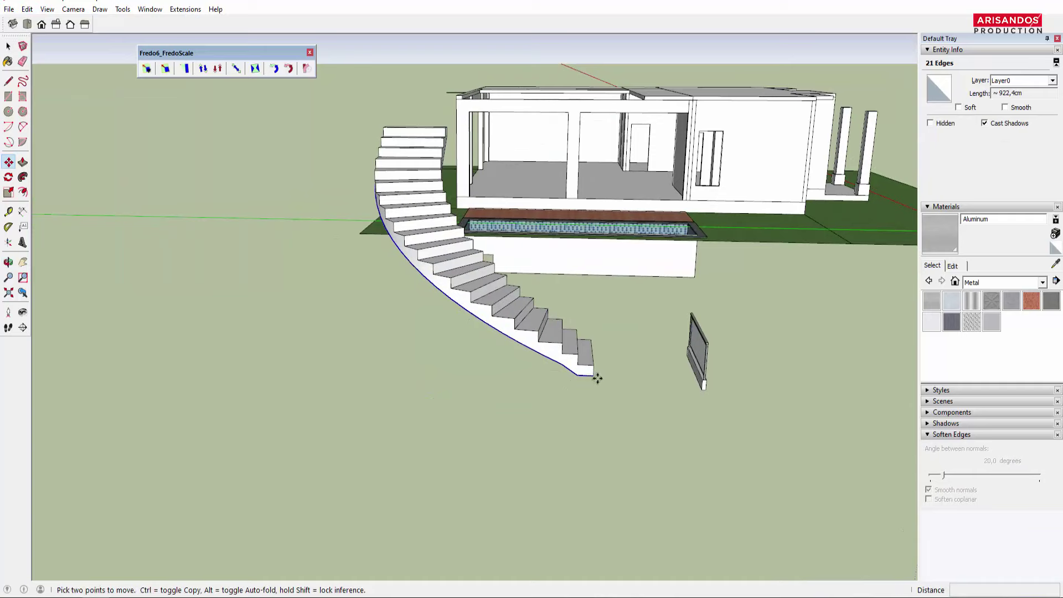
left_click(590, 377)
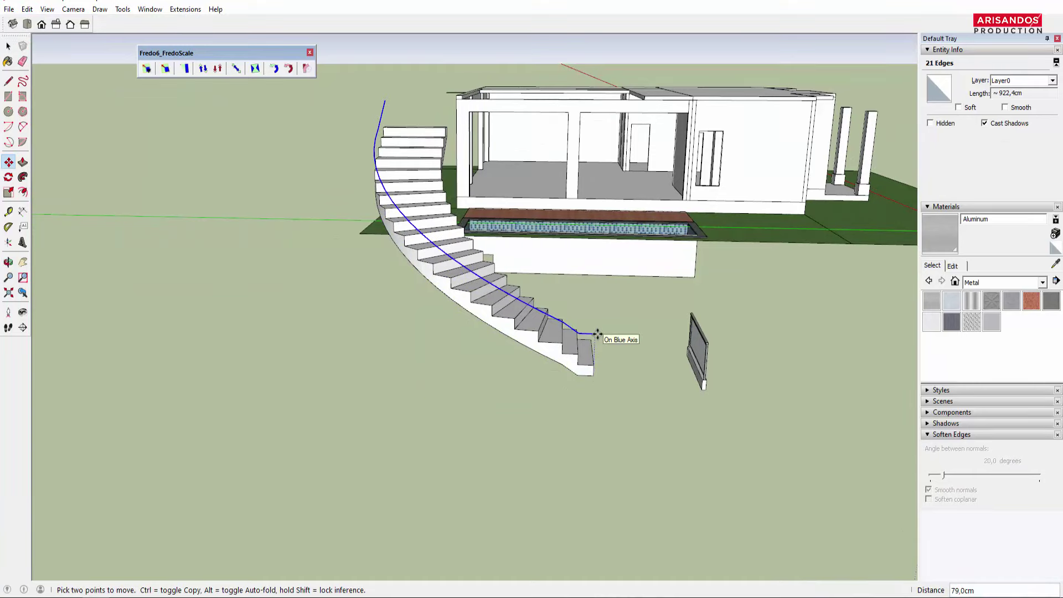
type("30")
key("Return")
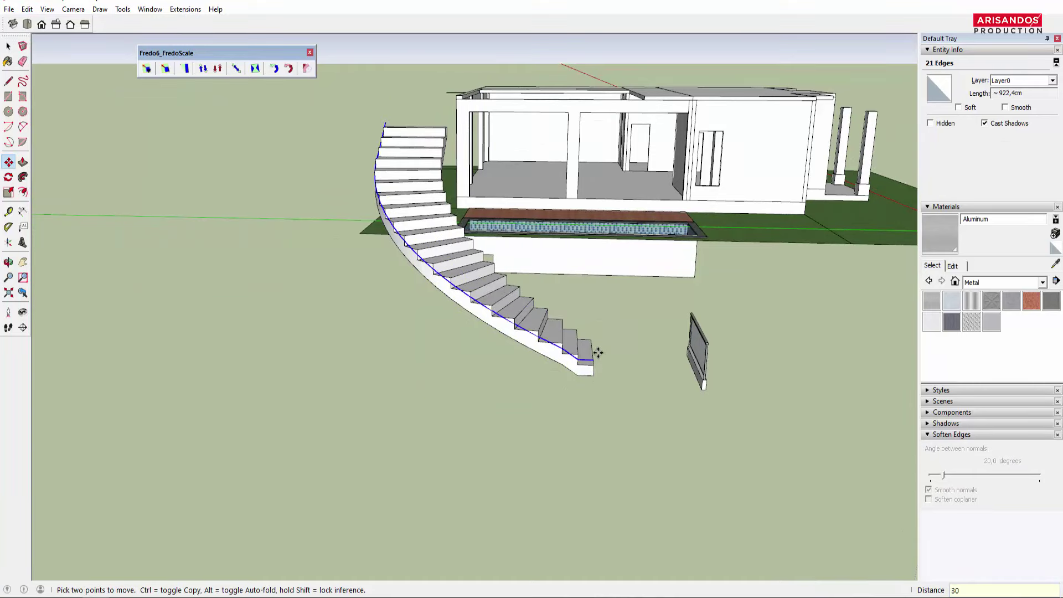
mouse_move(597, 333)
middle_mouse_down()
mouse_move(363, 220)
mouse_move(268, 325)
mouse_move(468, 309)
mouse_move(380, 249)
mouse_move(230, 363)
mouse_move(533, 314)
mouse_move(450, 429)
mouse_move(375, 382)
mouse_move(388, 344)
mouse_move(267, 372)
mouse_move(393, 356)
middle_mouse_up()
type("5")
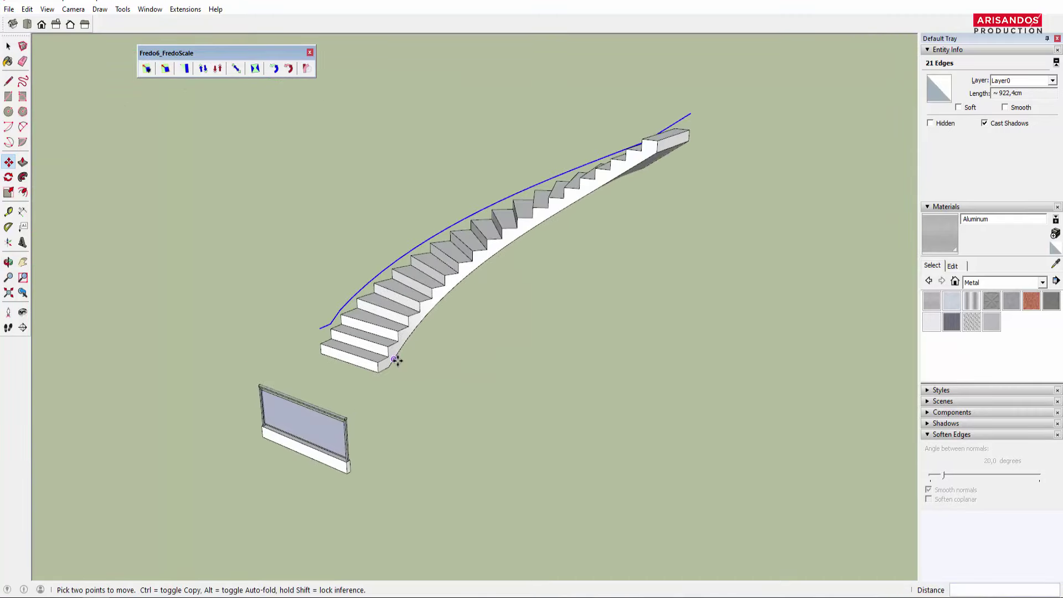
scroll(387, 367, "up", 2)
key("space")
Step: Select the staircase's other curved side edge
left_click(394, 364)
scroll(390, 369, "up", 4)
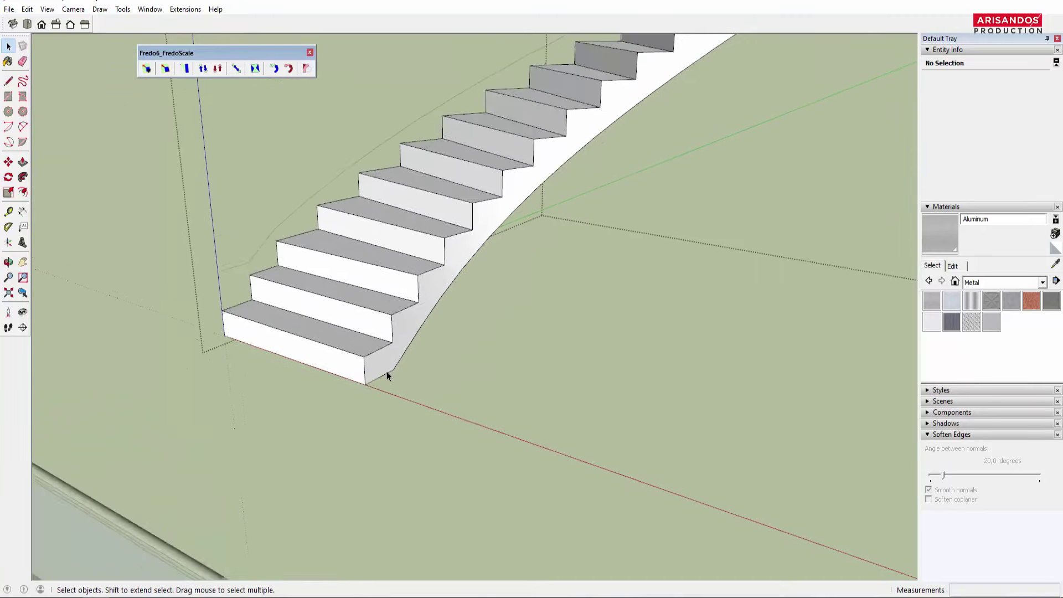
left_click(398, 366)
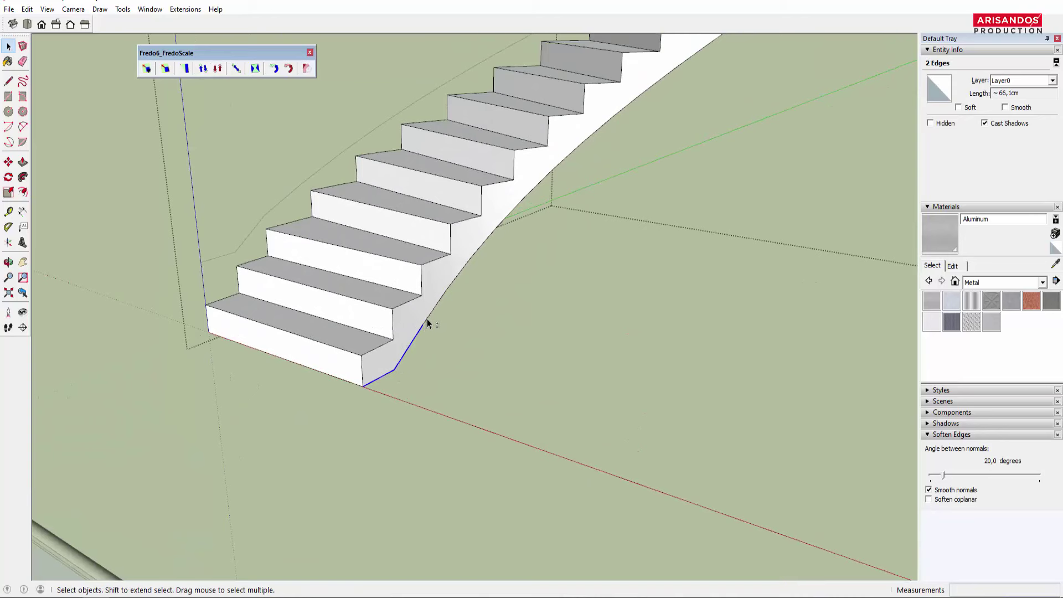
left_click(456, 284, "shift")
scroll(456, 284, "down", 3)
scroll(414, 362, "down", 3)
scroll(397, 352, "down", 2)
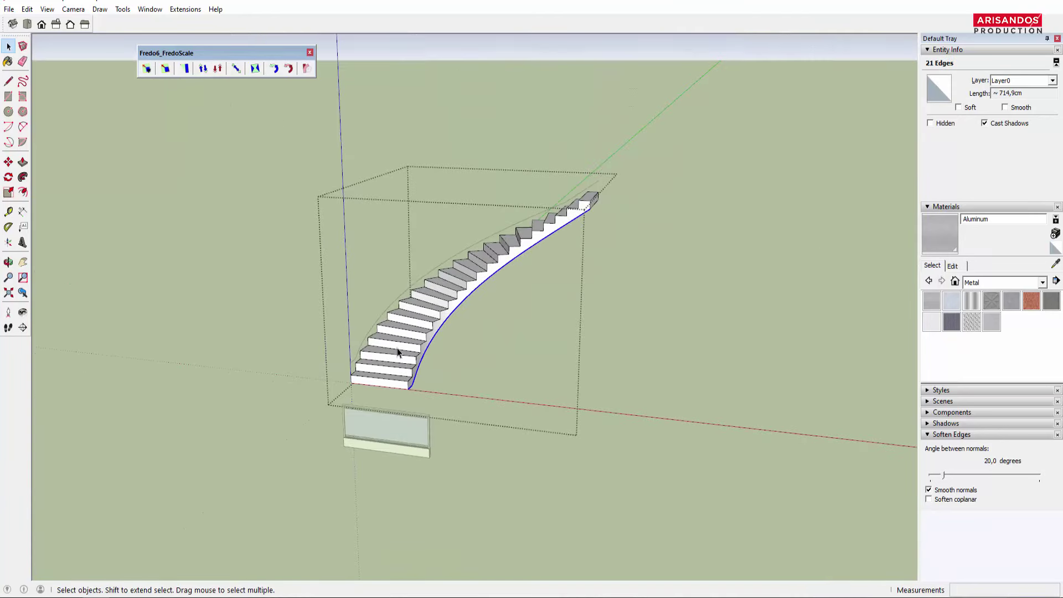
scroll(396, 350, "up", 2)
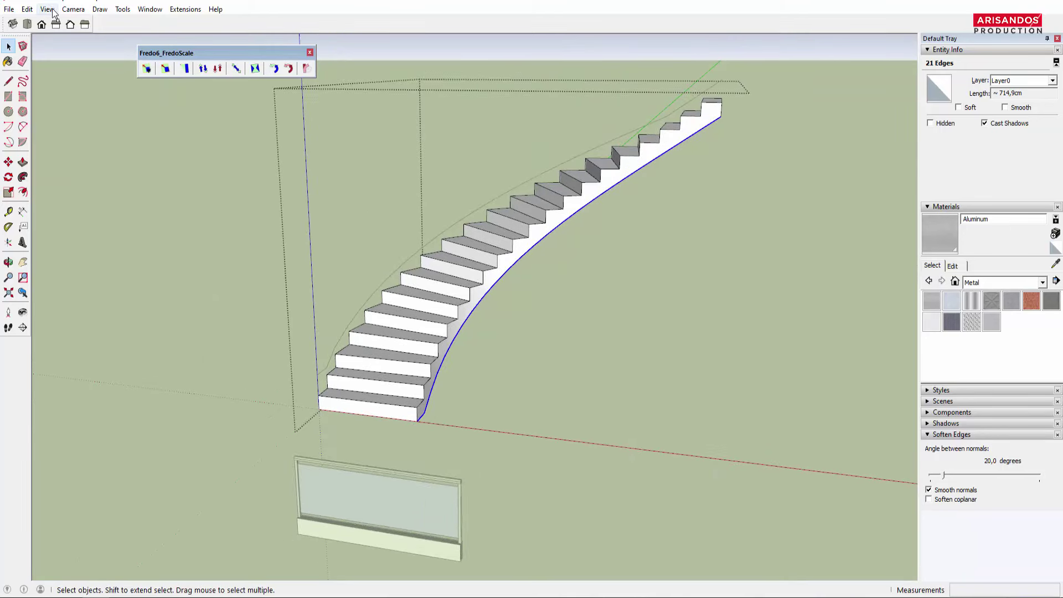
Step: Copy the other side curve and paste it in place outside the staircase group
left_click(28, 10)
left_click(49, 65)
left_click(204, 225)
left_click(27, 9)
left_click(50, 89)
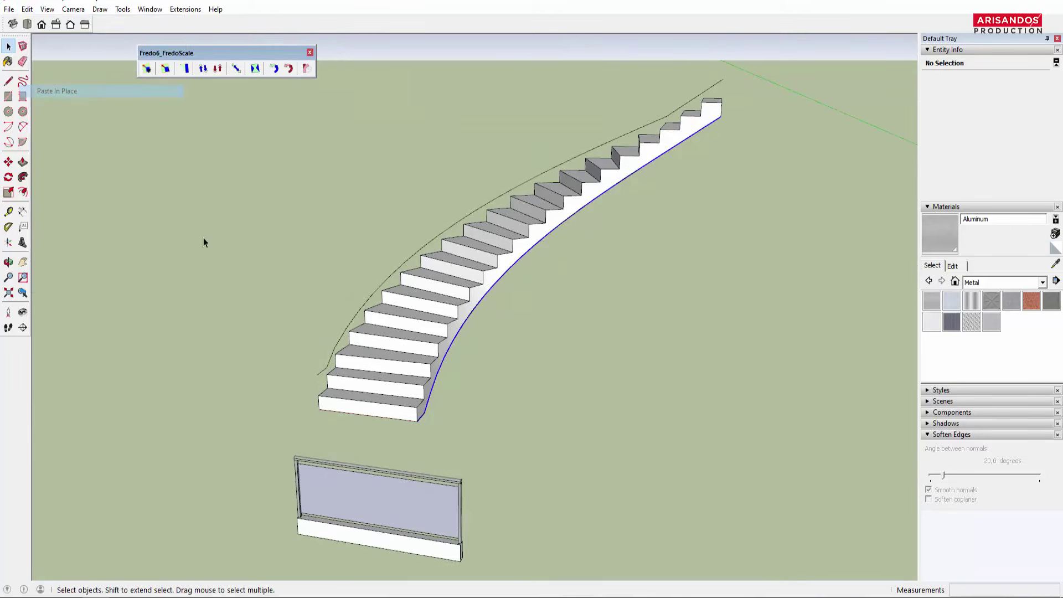
scroll(424, 415, "down", 1)
scroll(424, 414, "up", 1)
scroll(409, 412, "up", 1)
Step: Raise the second pasted curve by 50 on the blue axis
key("m")
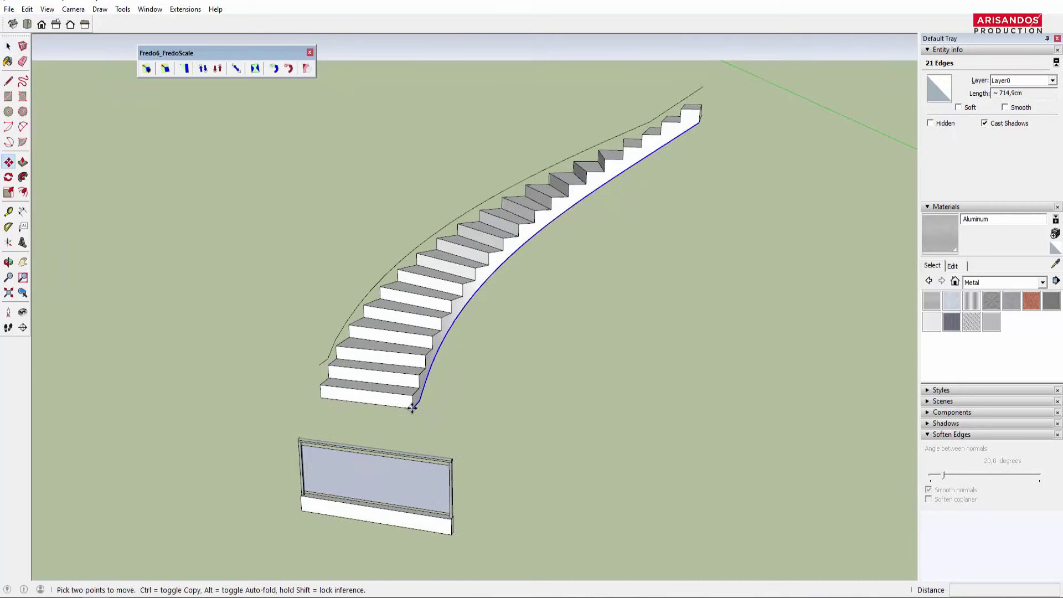
left_click(412, 407)
type("50")
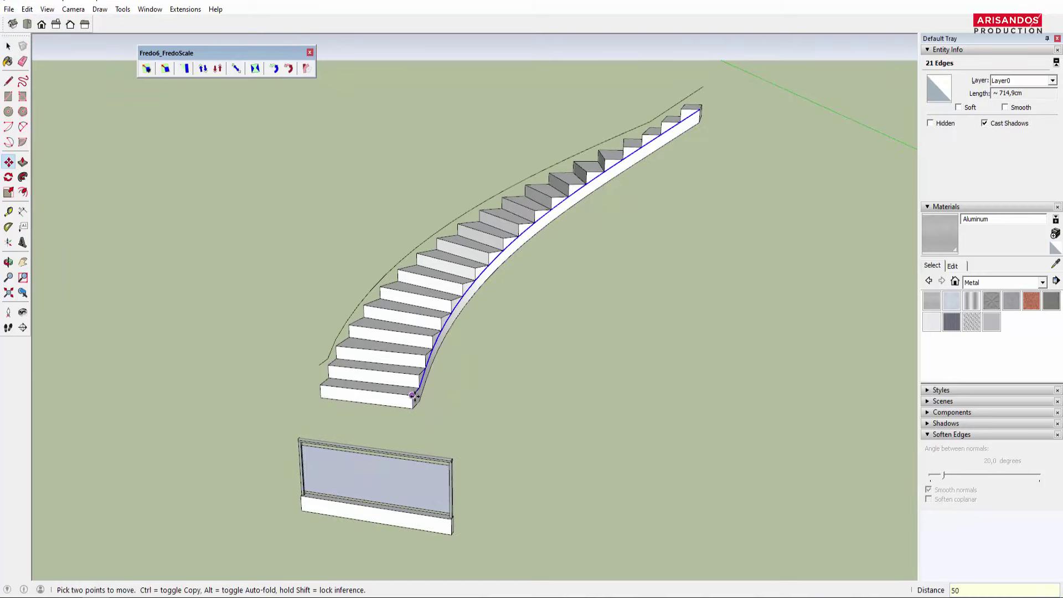
key("Return")
mouse_move(413, 395)
middle_mouse_down()
mouse_move(801, 320)
mouse_move(832, 413)
mouse_move(472, 396)
mouse_move(551, 426)
middle_mouse_up()
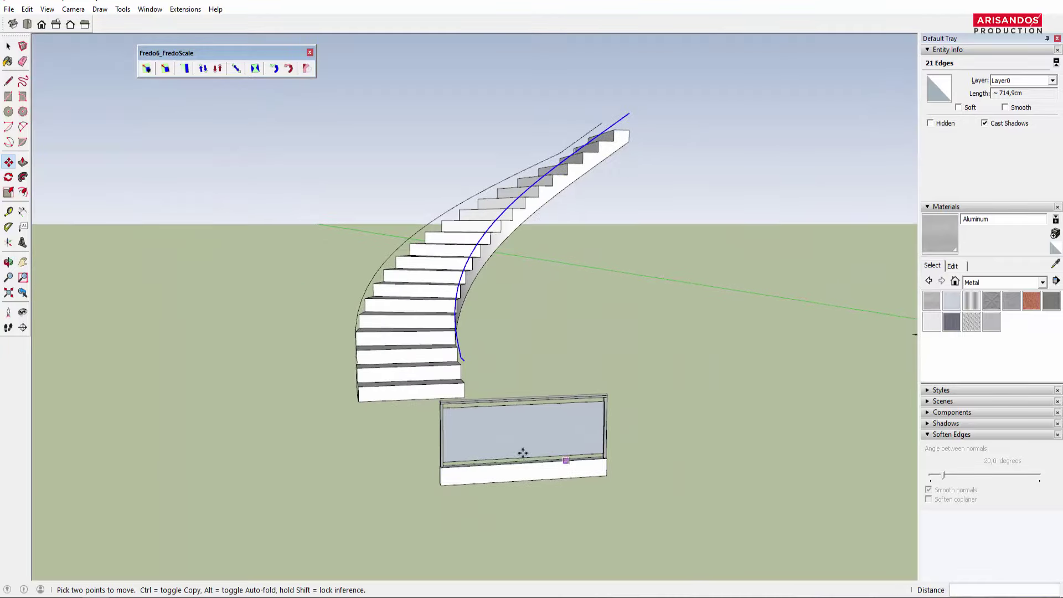
scroll(509, 435, "up", 2)
key("space")
scroll(605, 441, "down", 2)
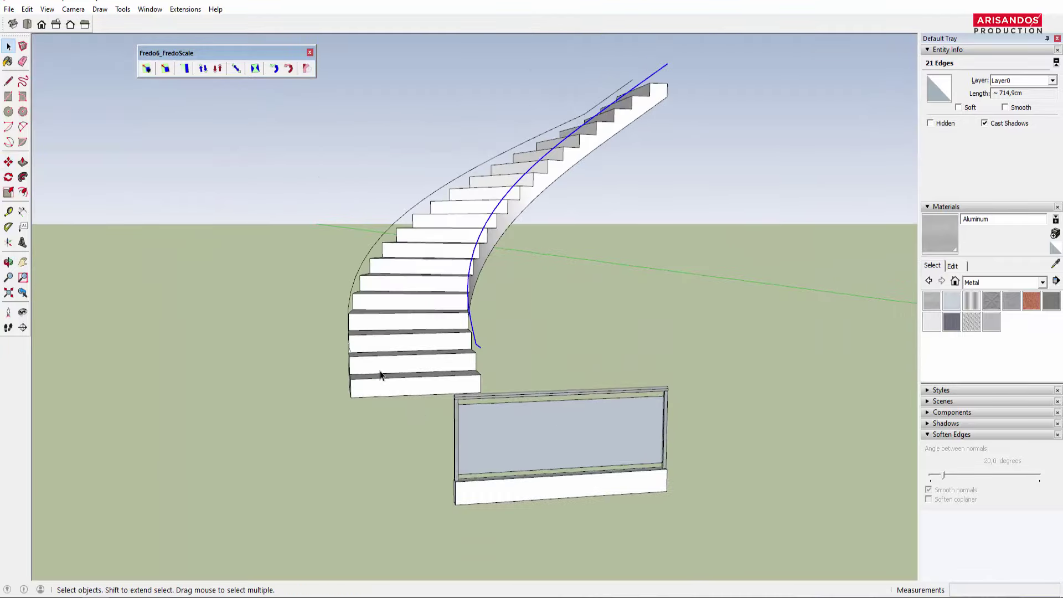
scroll(361, 290, "up", 1)
mouse_move(361, 291)
middle_mouse_down()
mouse_move(421, 178)
mouse_move(572, 88)
mouse_move(564, 195)
mouse_move(429, 300)
middle_mouse_up()
mouse_move(525, 145)
middle_mouse_down()
mouse_move(458, 496)
mouse_move(588, 375)
mouse_move(550, 368)
middle_mouse_up()
scroll(549, 365, "up", 1)
scroll(538, 379, "up", 1)
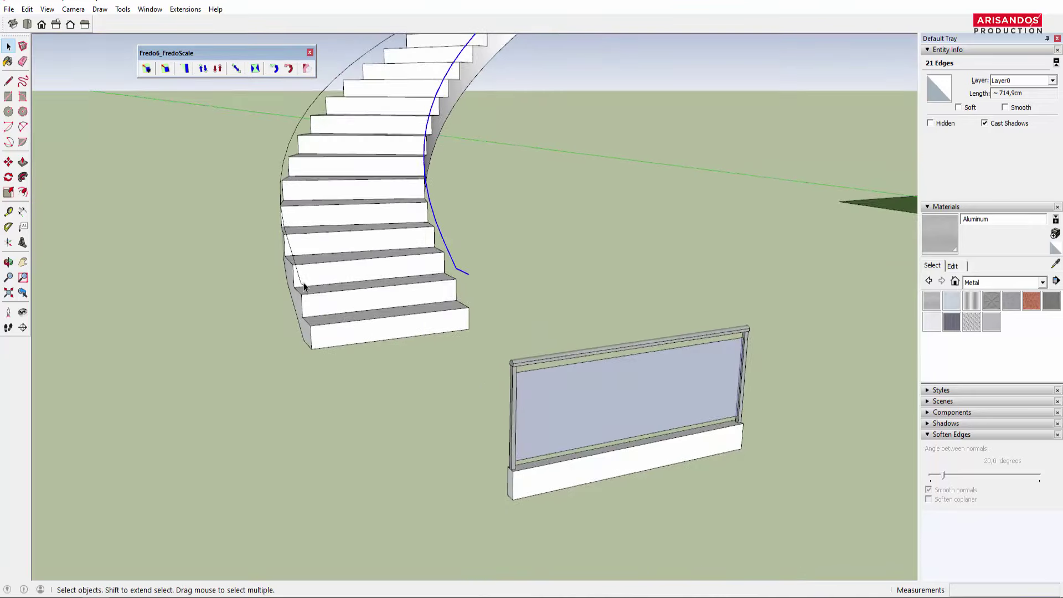
scroll(414, 386, "down", 2)
mouse_move(414, 386)
middle_mouse_down()
mouse_move(542, 230)
mouse_move(598, 339)
mouse_move(704, 375)
mouse_move(497, 457)
middle_mouse_up()
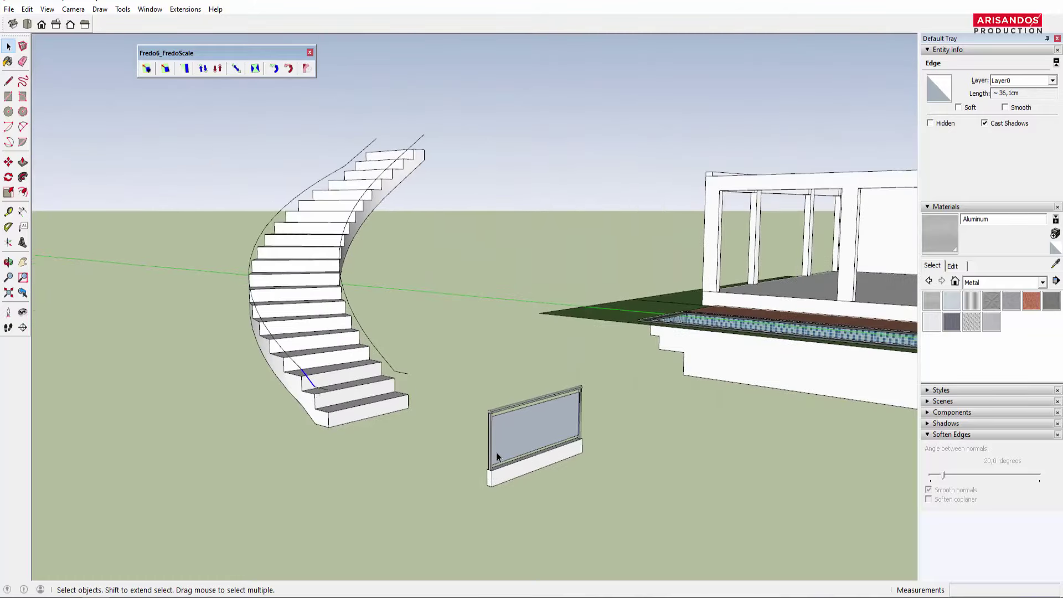
scroll(284, 201, "up", 1)
scroll(295, 197, "up", 1)
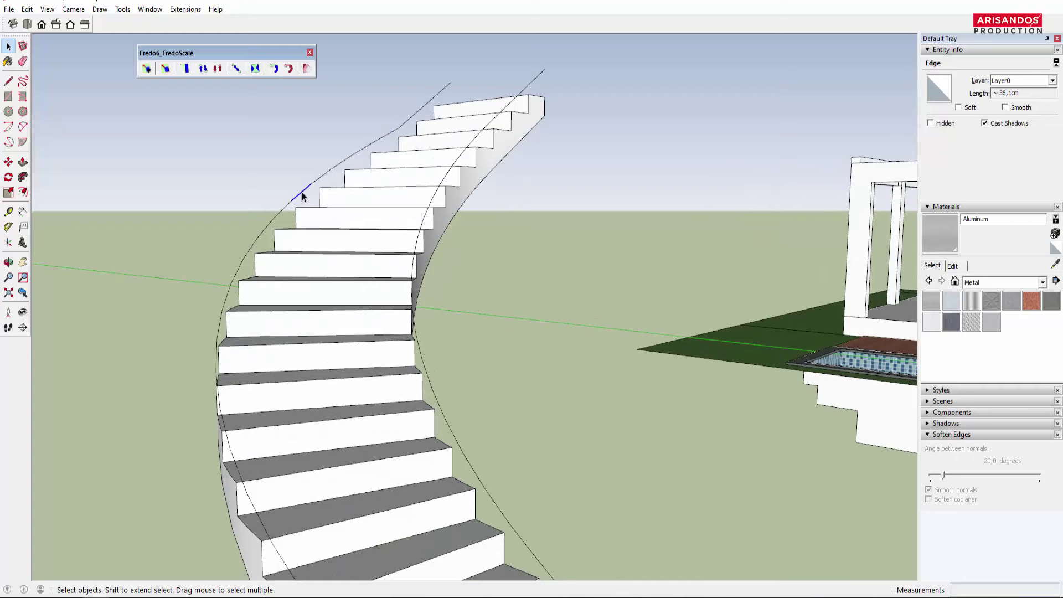
scroll(304, 178, "down", 2)
Step: Show the toolset for joining edges into curves and dock it with the other toolbars
right_click(362, 22)
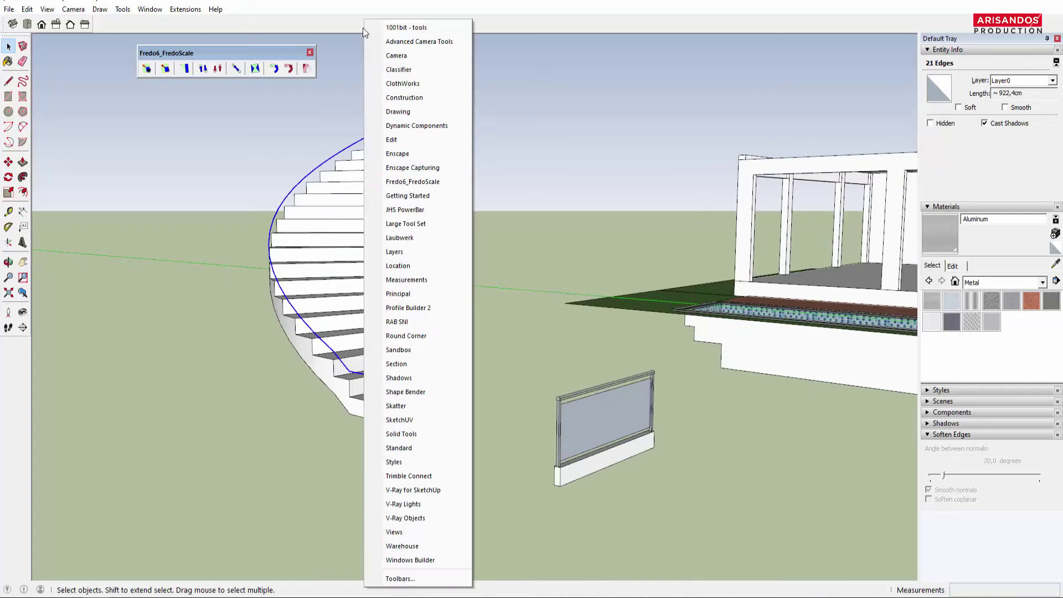
left_click(415, 209)
left_click_drag(361, 79, 381, 23)
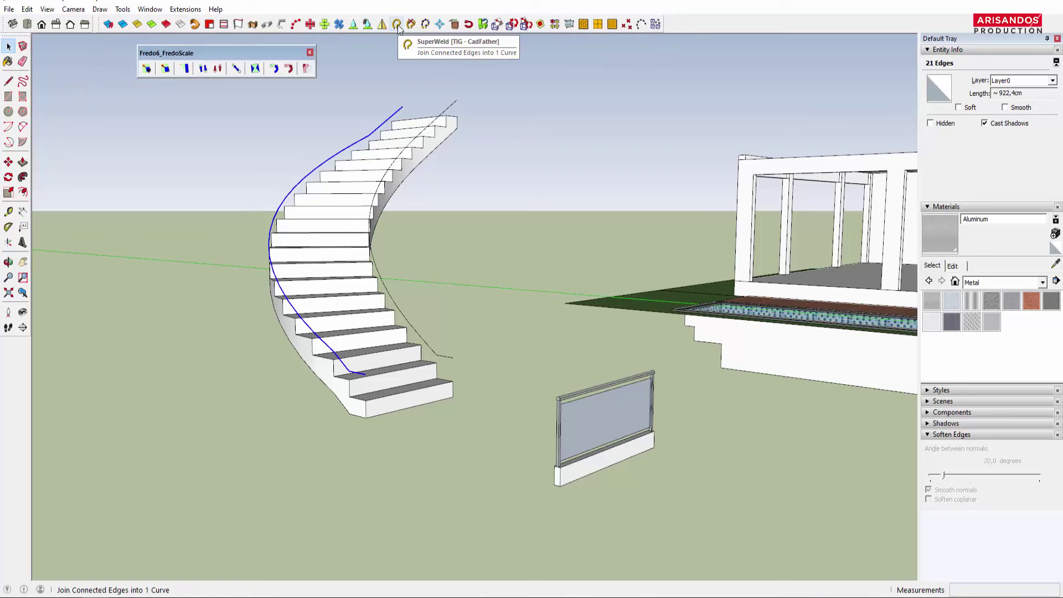
Step: Join the copied stair-edge edges into one curve: 21 segments, about 922,4 cm long
left_click(397, 25)
scroll(415, 362, "up", 2)
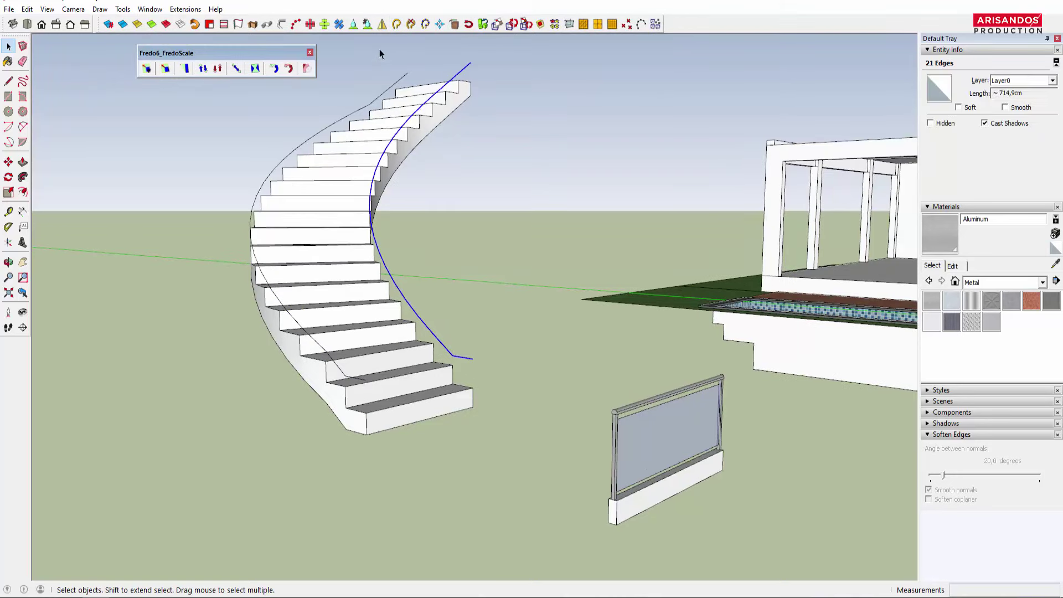
left_click(395, 25)
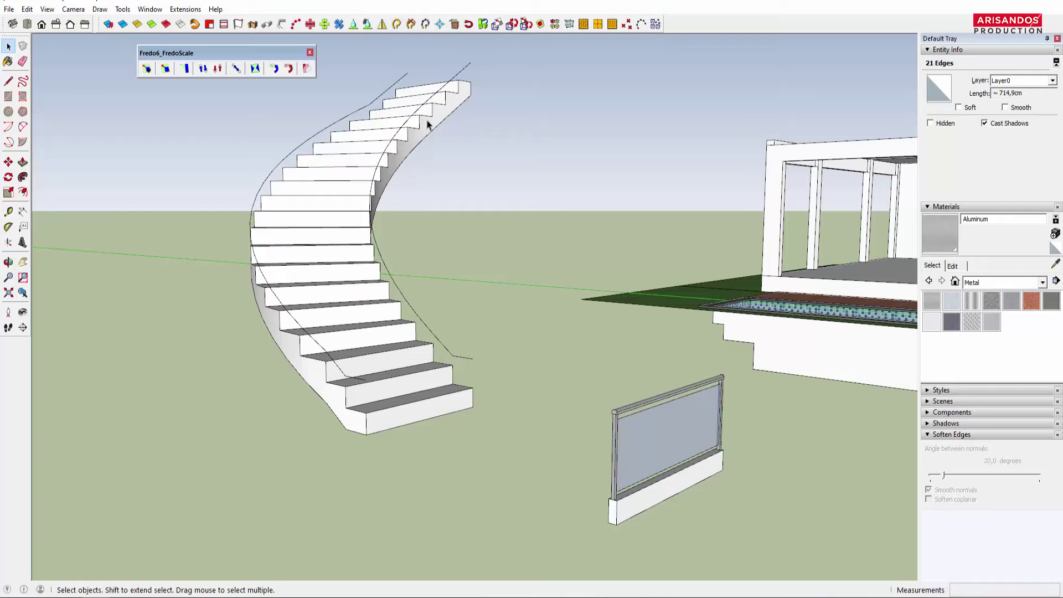
left_click(440, 341)
mouse_move(439, 342)
middle_mouse_down()
mouse_move(460, 317)
mouse_move(422, 375)
mouse_move(521, 273)
mouse_move(465, 354)
middle_mouse_up()
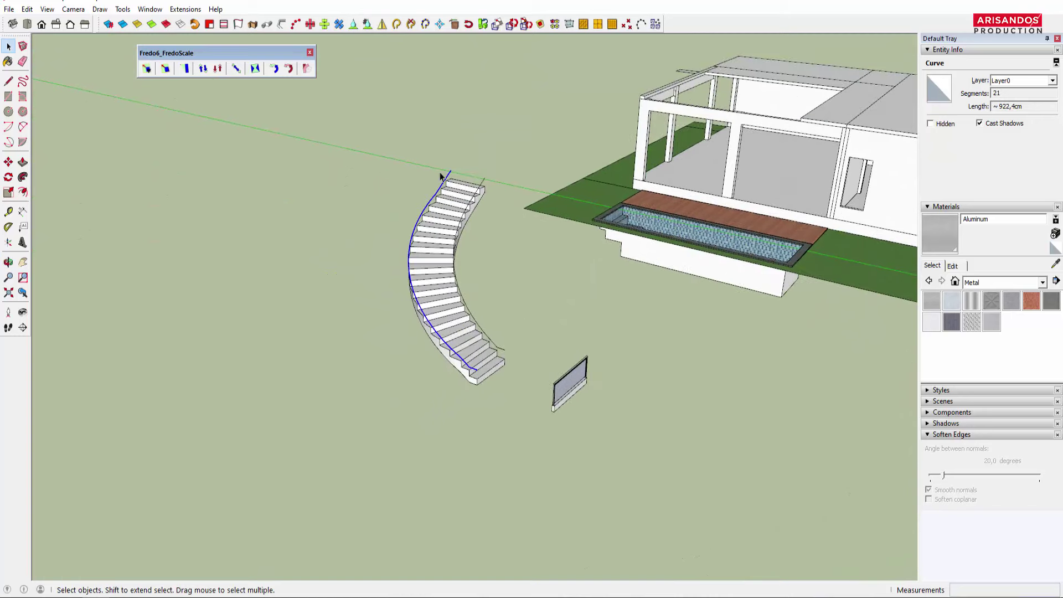
mouse_move(573, 191)
middle_mouse_down()
mouse_move(309, 154)
mouse_move(456, 168)
middle_mouse_up()
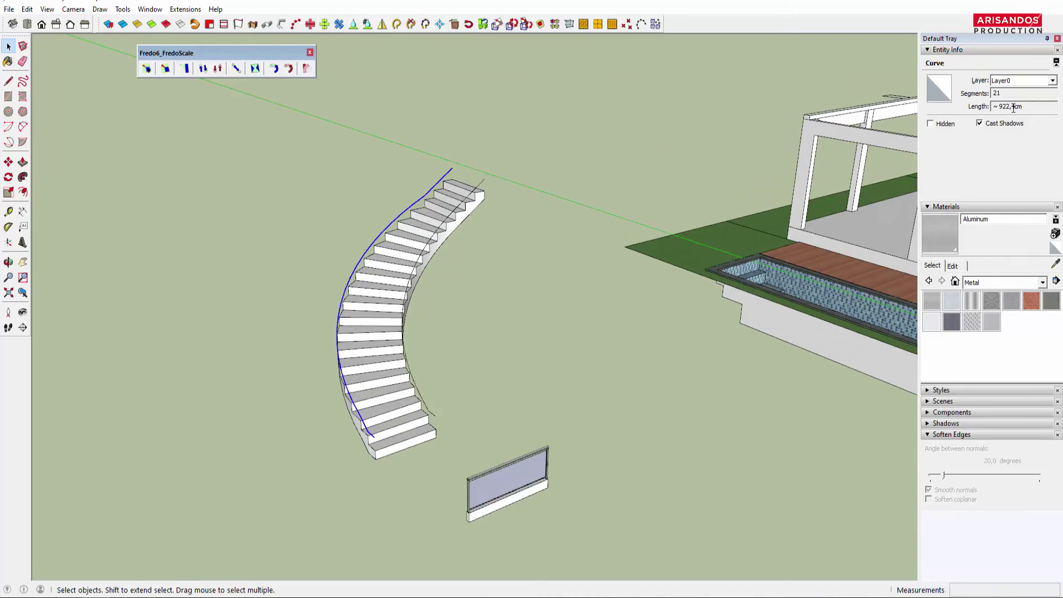
scroll(486, 254, "down", 3)
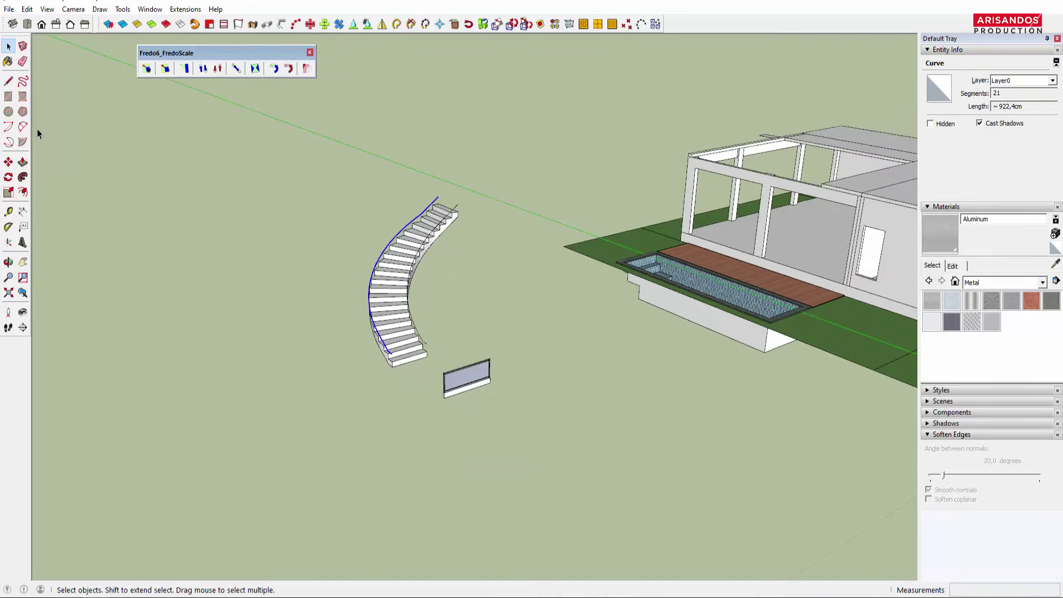
Step: Draw a 923 cm straight line along the red axis
left_click(9, 82)
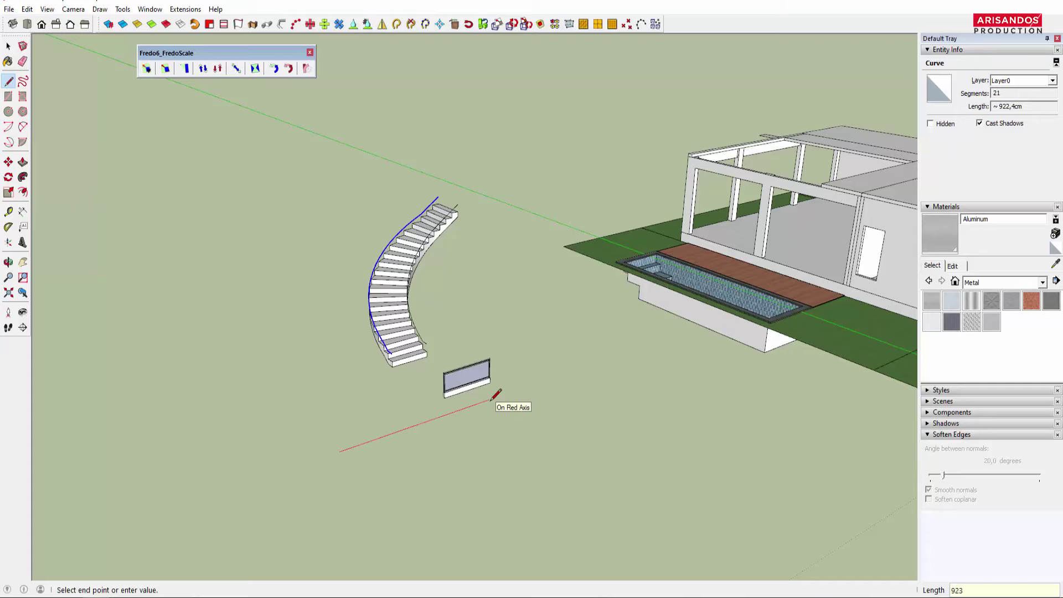
mouse_move(488, 400)
middle_mouse_down()
mouse_move(476, 387)
mouse_move(484, 408)
mouse_move(237, 419)
mouse_move(383, 377)
middle_mouse_up()
key("space")
Step: Move the flat glass panel so its bottom corner sits on the line's end
left_click(446, 365)
scroll(340, 383, "up", 2)
scroll(341, 376, "up", 2)
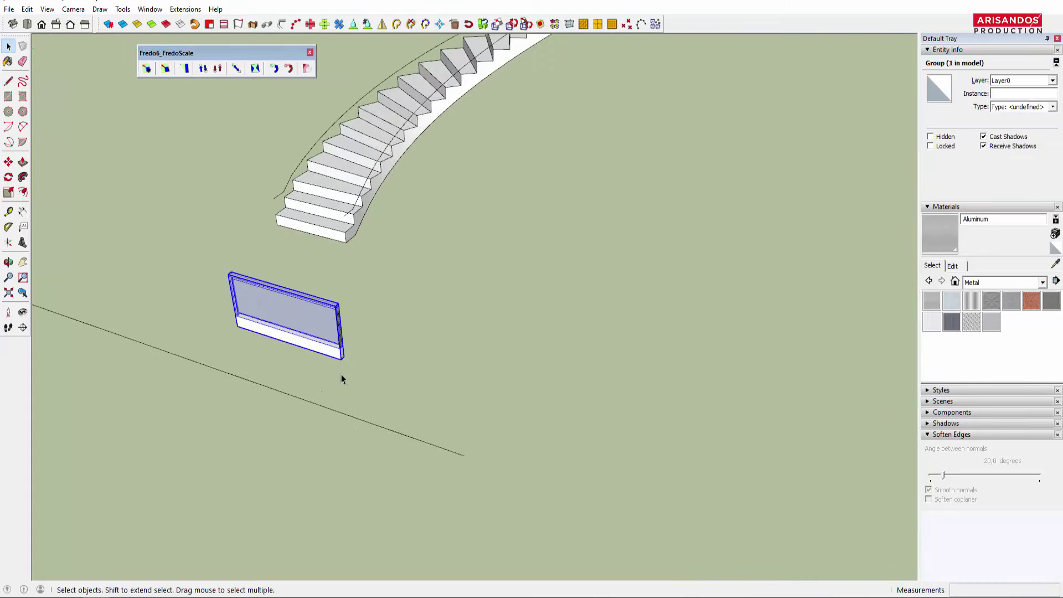
scroll(340, 366, "up", 3)
scroll(340, 358, "up", 2)
key("m")
scroll(349, 366, "up", 1)
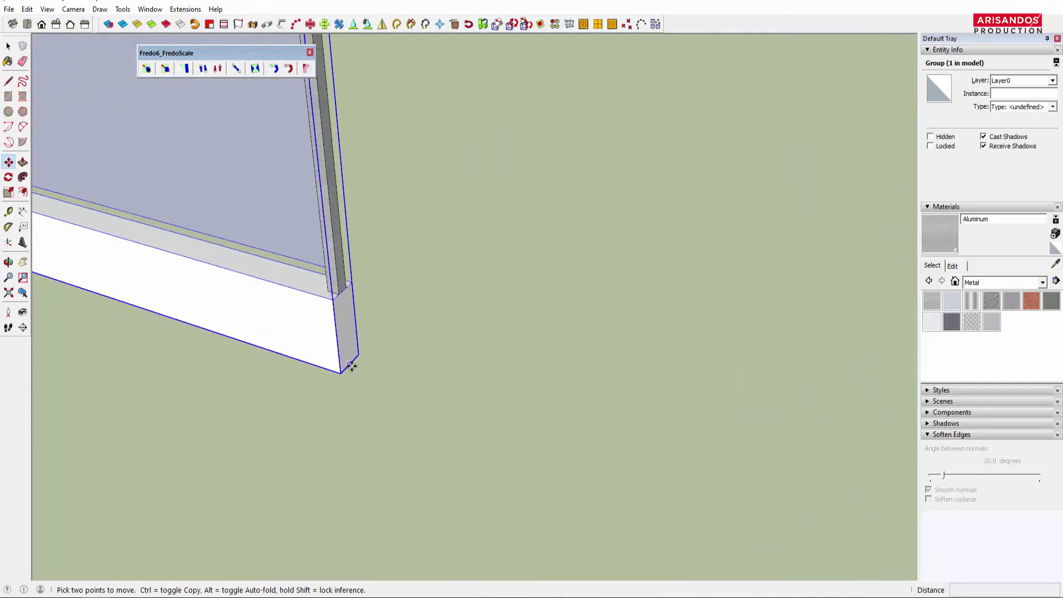
left_click(338, 347)
scroll(332, 321, "down", 5)
scroll(439, 463, "up", 1)
scroll(491, 441, "up", 2)
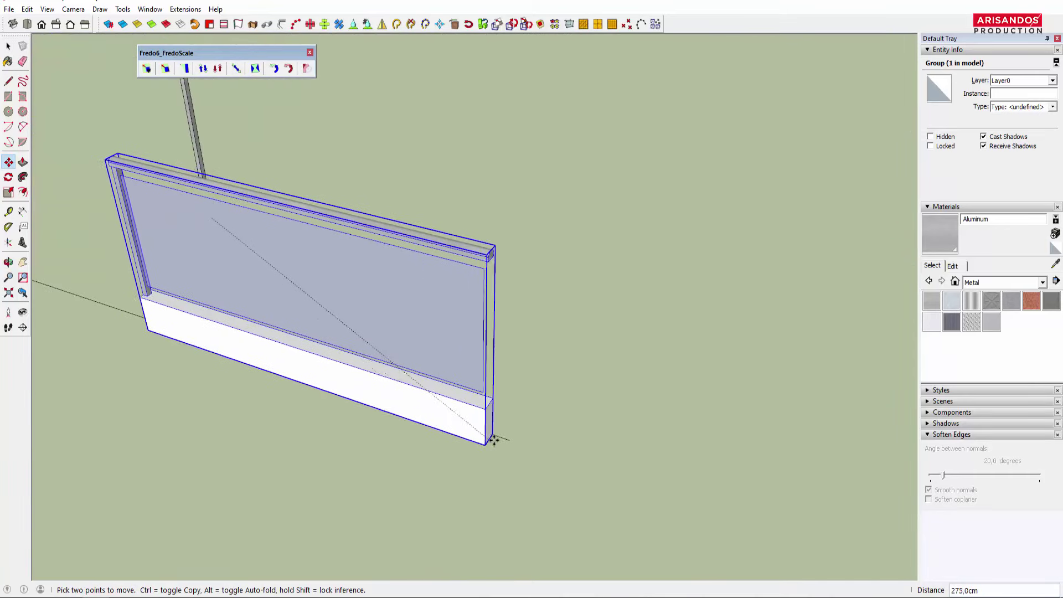
scroll(520, 388, "down", 5)
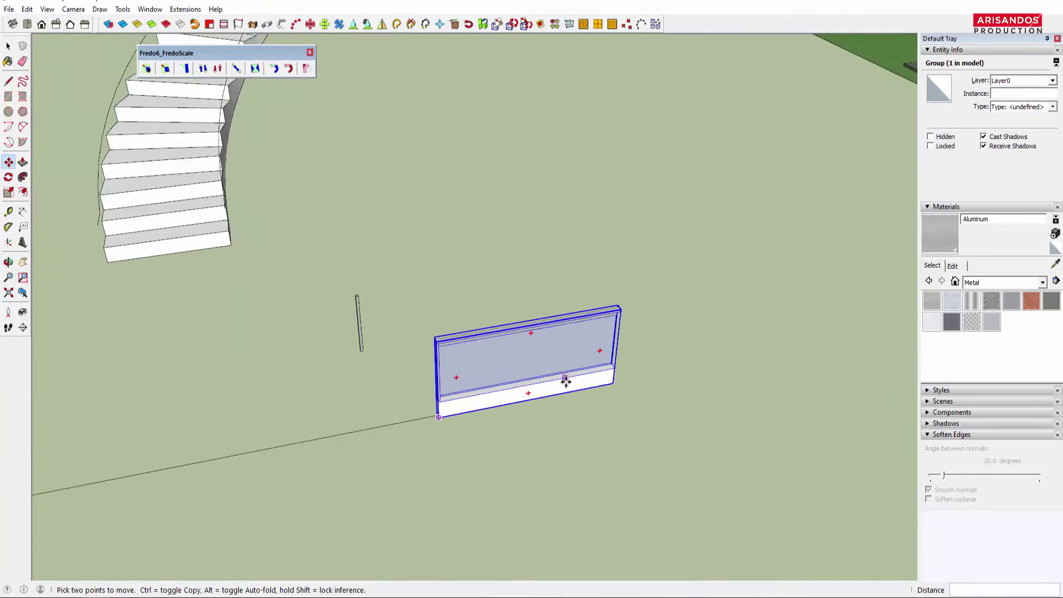
middle_click_drag(517, 360, 531, 387)
scroll(530, 388, "down", 2)
left_click(530, 387)
scroll(489, 380, "up", 2)
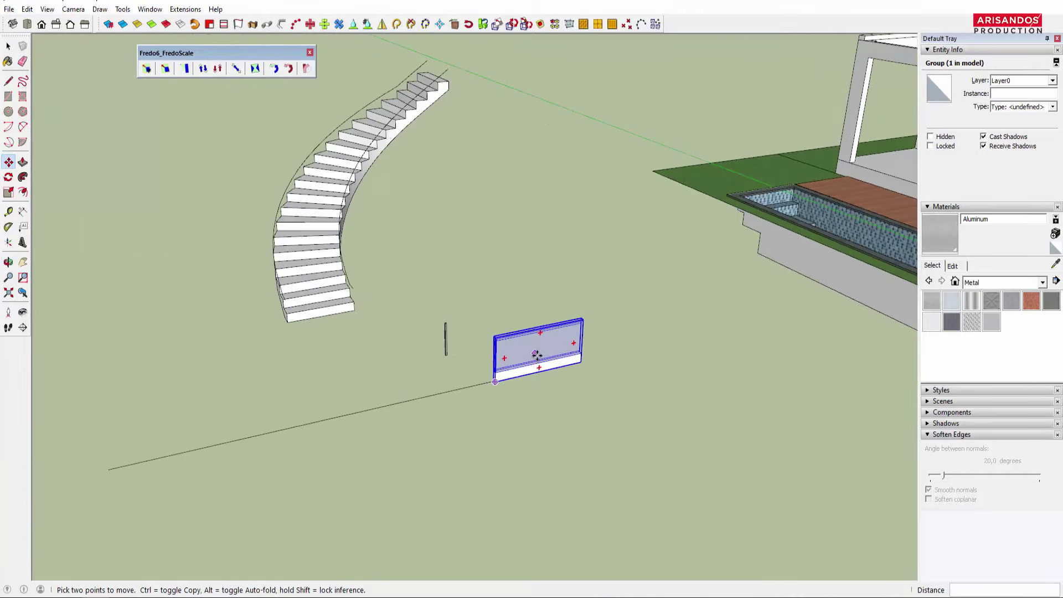
key("space")
scroll(399, 363, "up", 1)
scroll(372, 302, "down", 3)
middle_click_drag(372, 302, 473, 369)
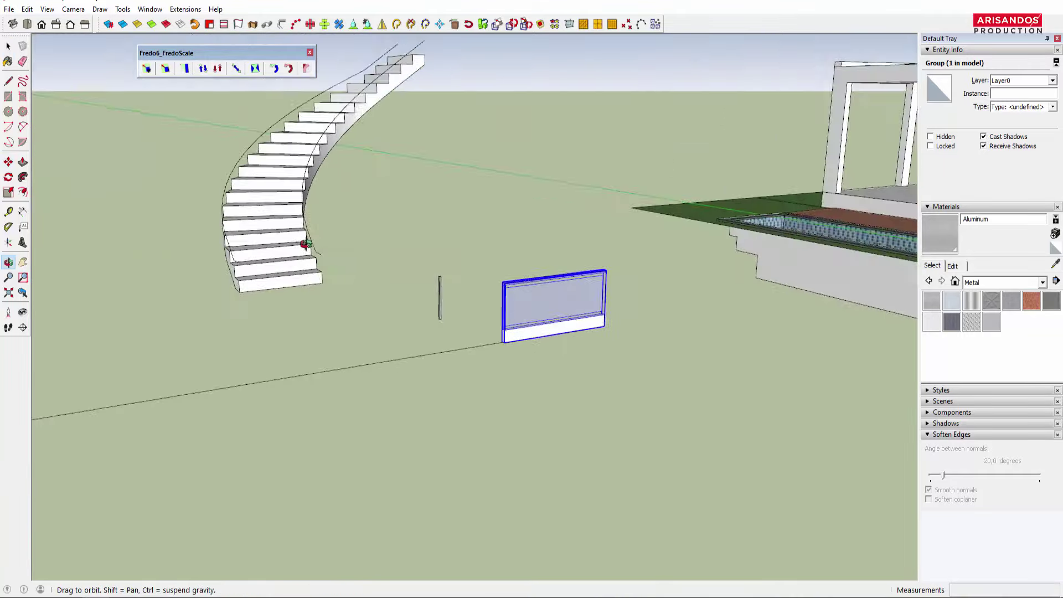
scroll(473, 368, "up", 2)
scroll(360, 303, "up", 1)
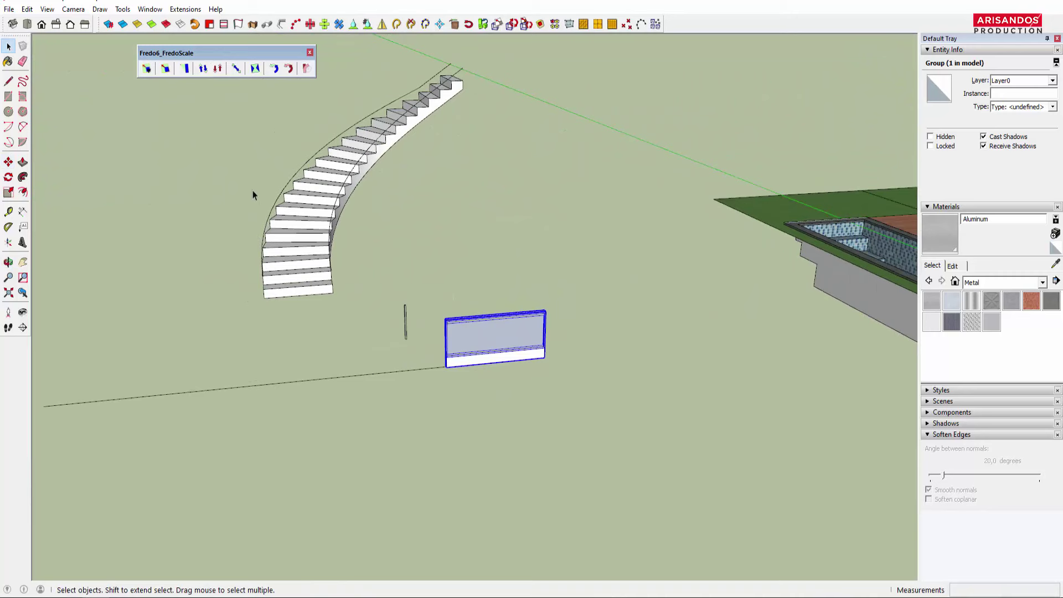
Step: Enable the Shape Bender toolbar
right_click(685, 27)
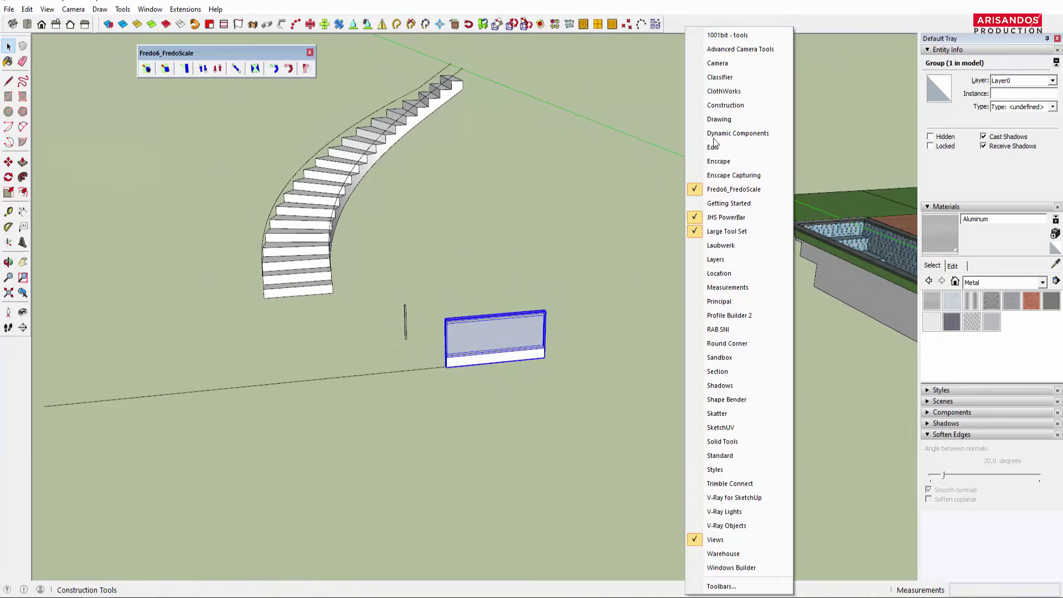
left_click(733, 402)
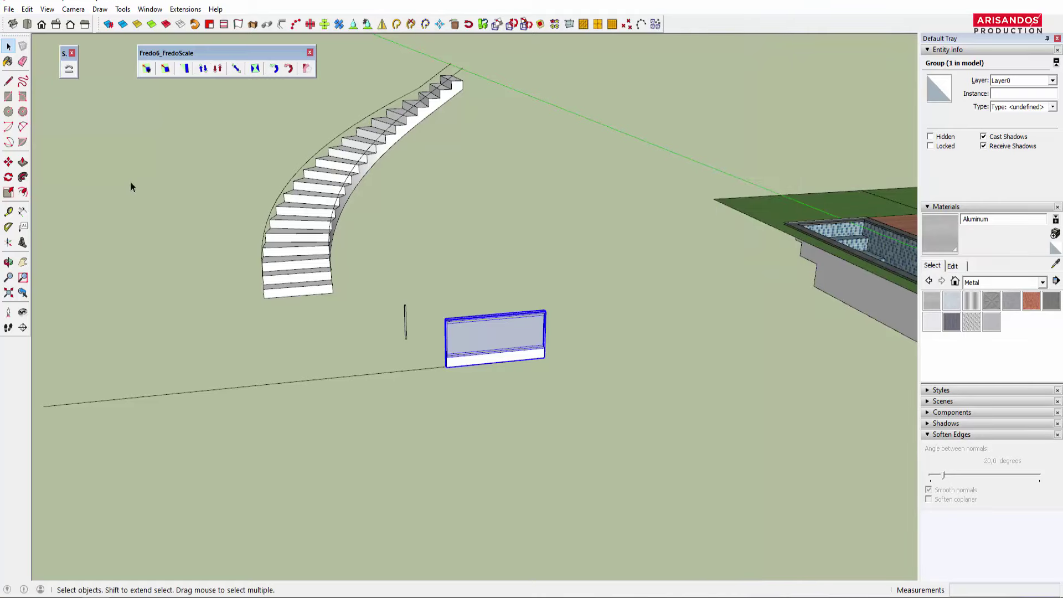
mouse_move(130, 187)
middle_mouse_down()
mouse_move(427, 238)
mouse_move(391, 225)
middle_mouse_up()
Step: Bend a copy of the glass panel from the 923 cm line onto the stair-edge curve
left_click(68, 69)
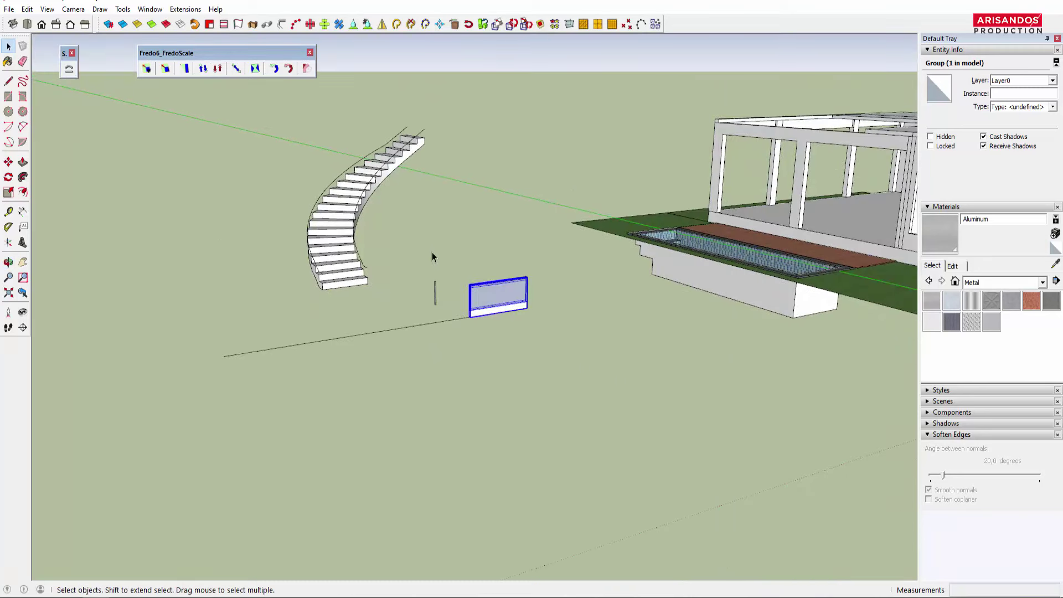
left_click(67, 70)
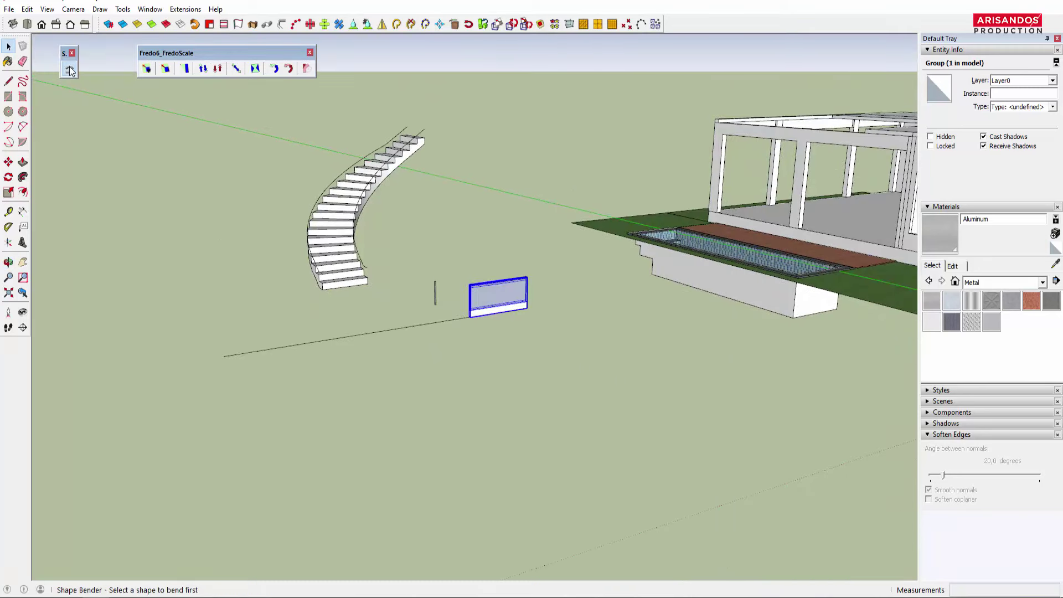
left_click(432, 327)
scroll(318, 260, "up", 1)
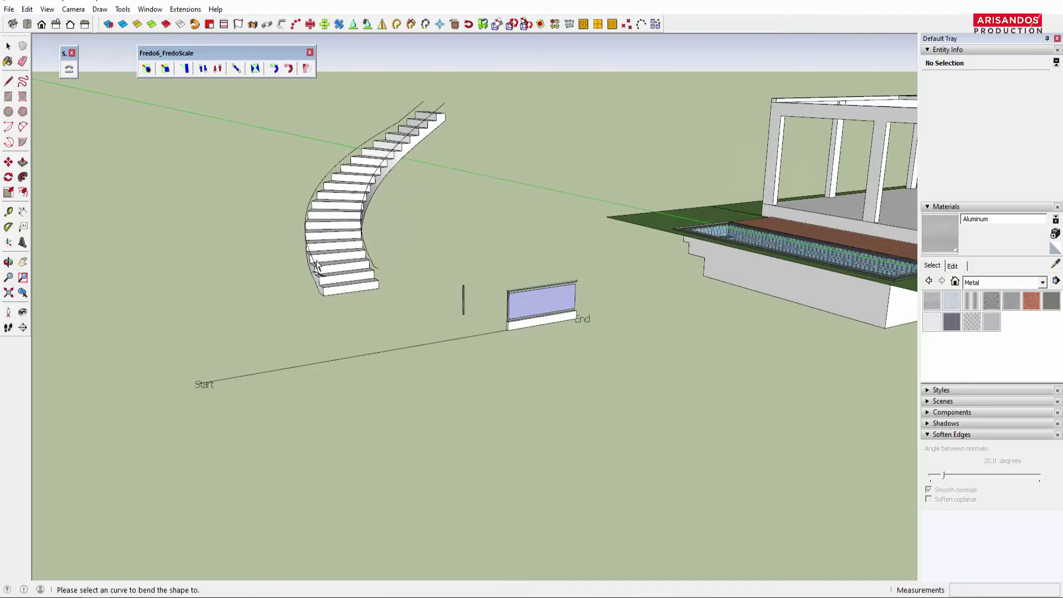
scroll(315, 232, "up", 1)
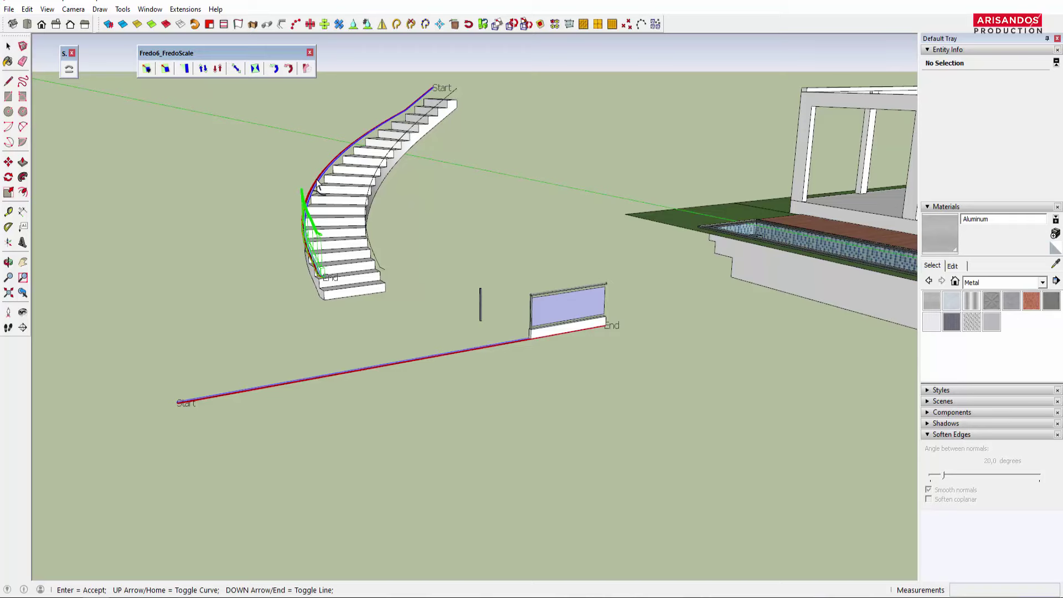
key("Return")
middle_click_drag(318, 188, 109, 251)
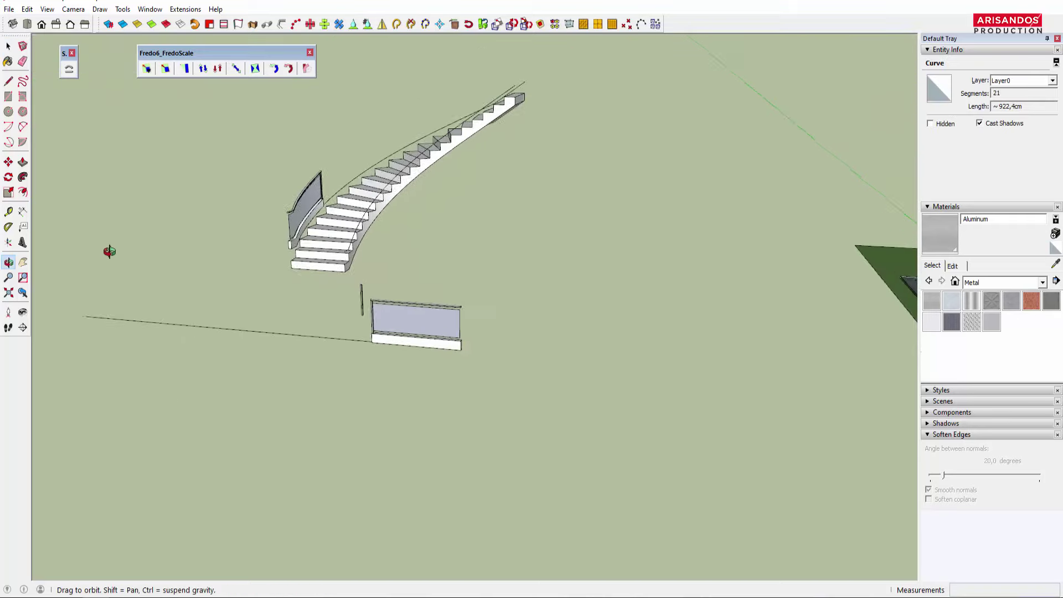
scroll(355, 238, "up", 3)
middle_click_drag(354, 238, 401, 269)
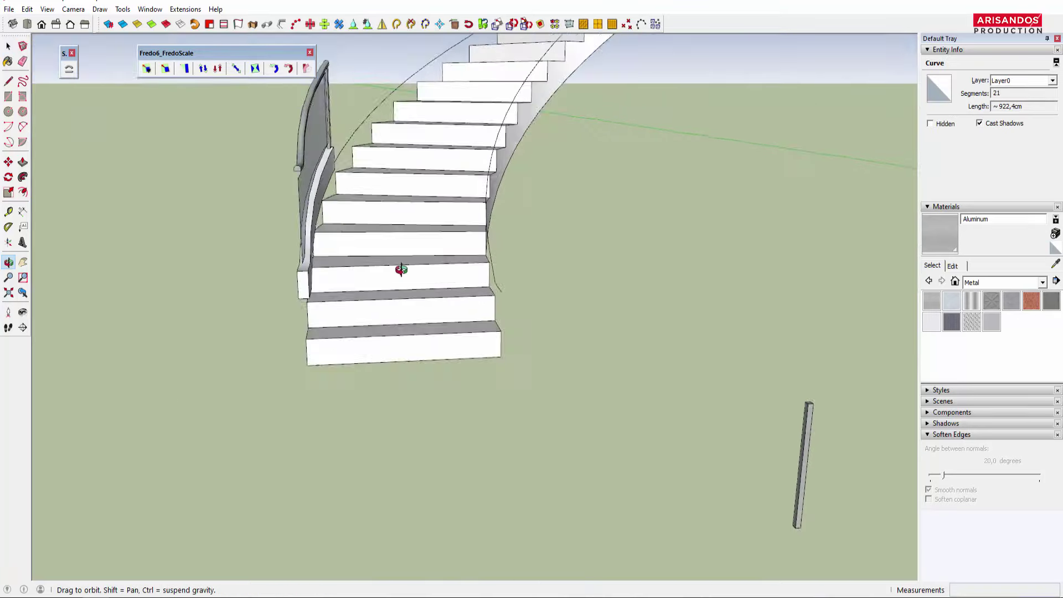
key("space")
scroll(401, 270, "down", 5)
middle_click_drag(498, 277, 450, 244)
Step: Copy the flat glass panel twice along the line, forming a three-panel row
scroll(617, 361, "up", 1)
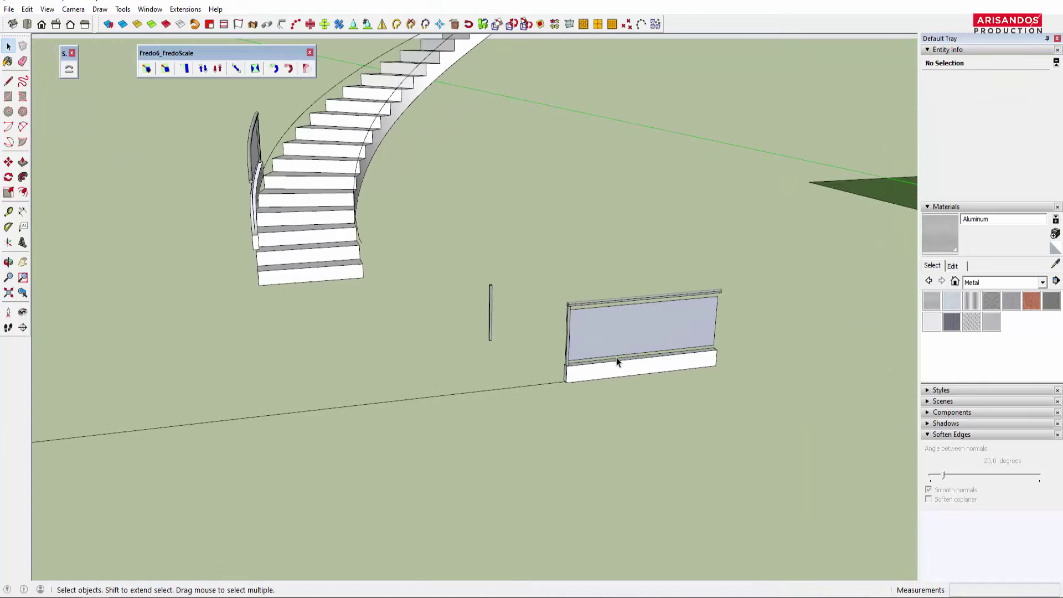
left_click(617, 361)
key("m")
scroll(709, 372, "down", 2)
scroll(678, 361, "up", 3)
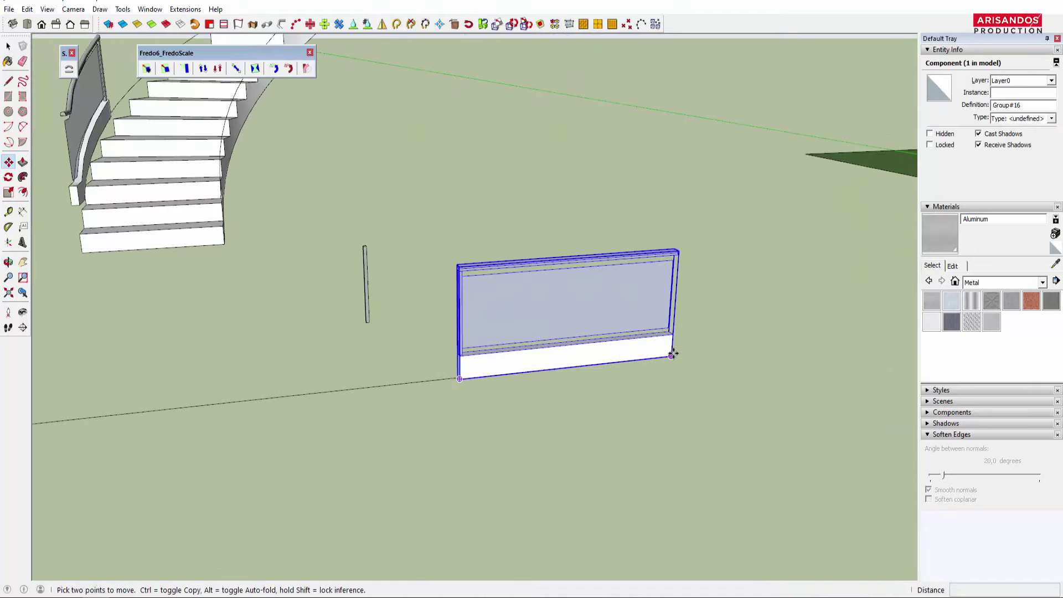
left_click(673, 353)
key("ctrl")
left_click(460, 378)
scroll(569, 410, "down", 3)
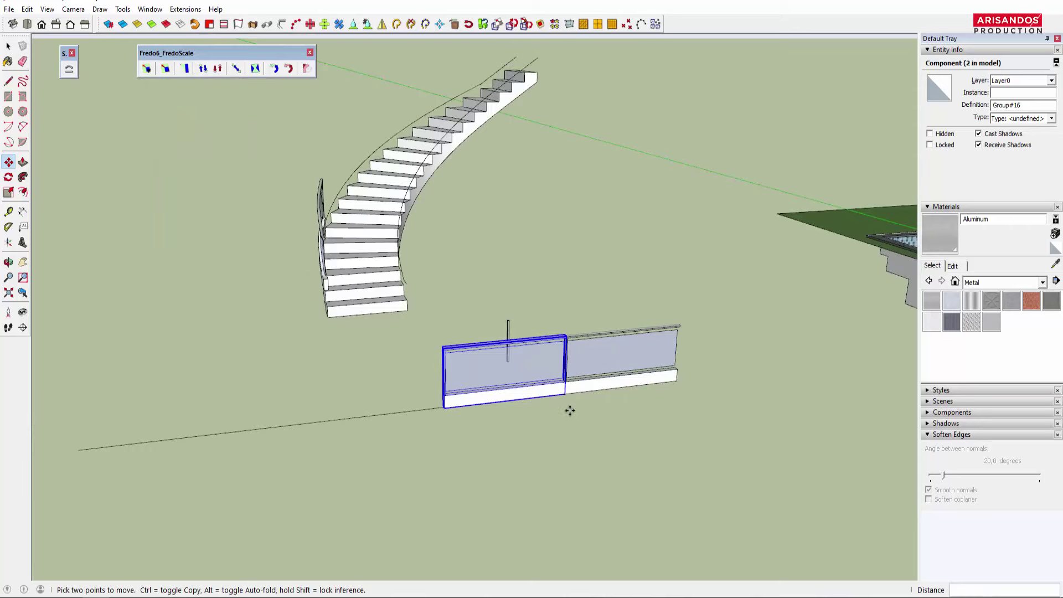
left_click(565, 396)
left_click(441, 404)
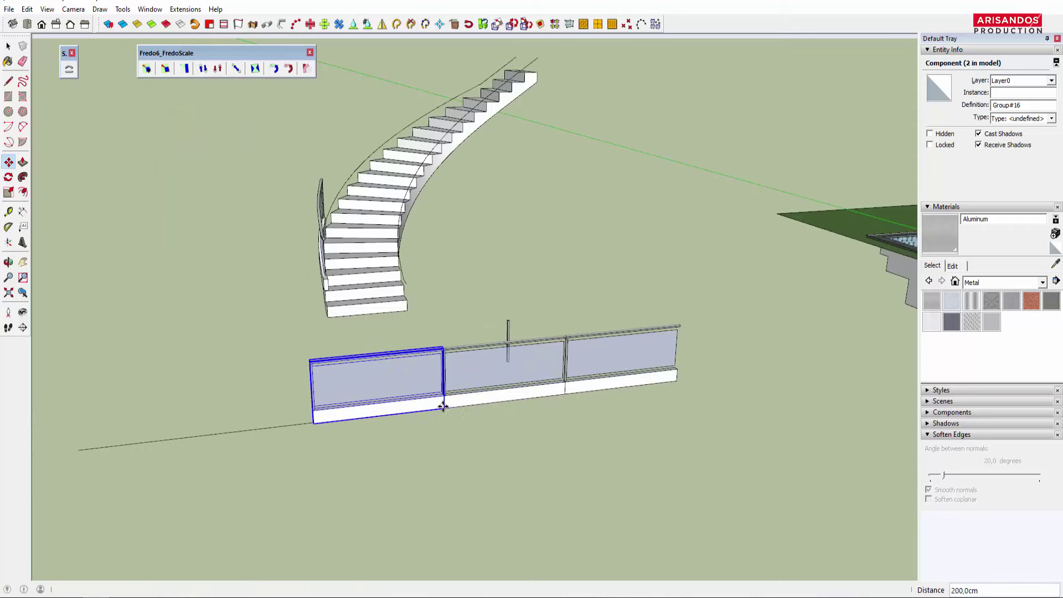
key("space")
Step: Bend the panel row along the stair-edge curve with Shape Bender, referencing the straight line
left_click(464, 405)
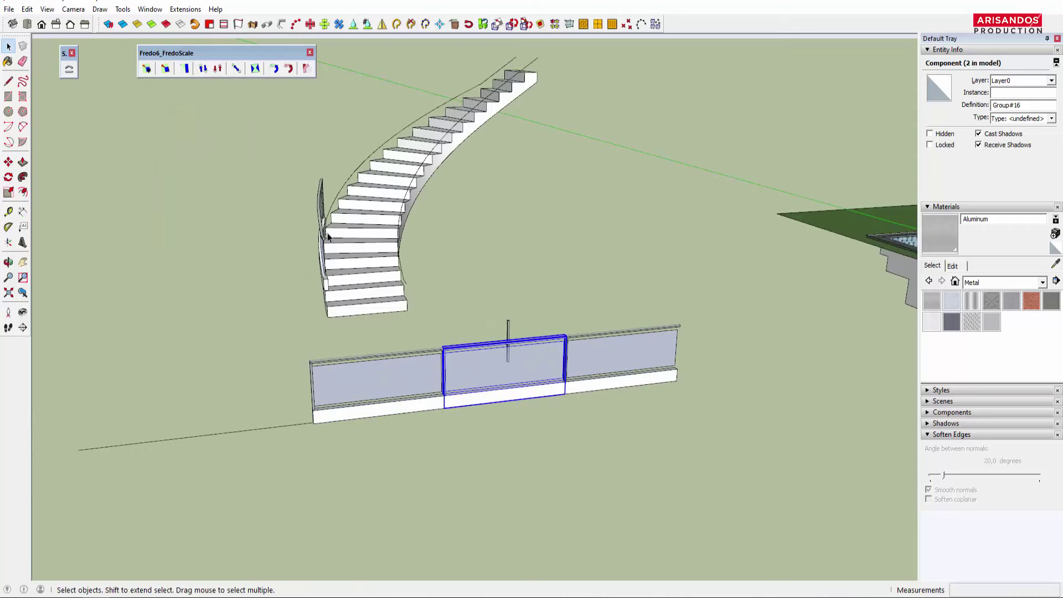
left_click(68, 69)
left_click(284, 431)
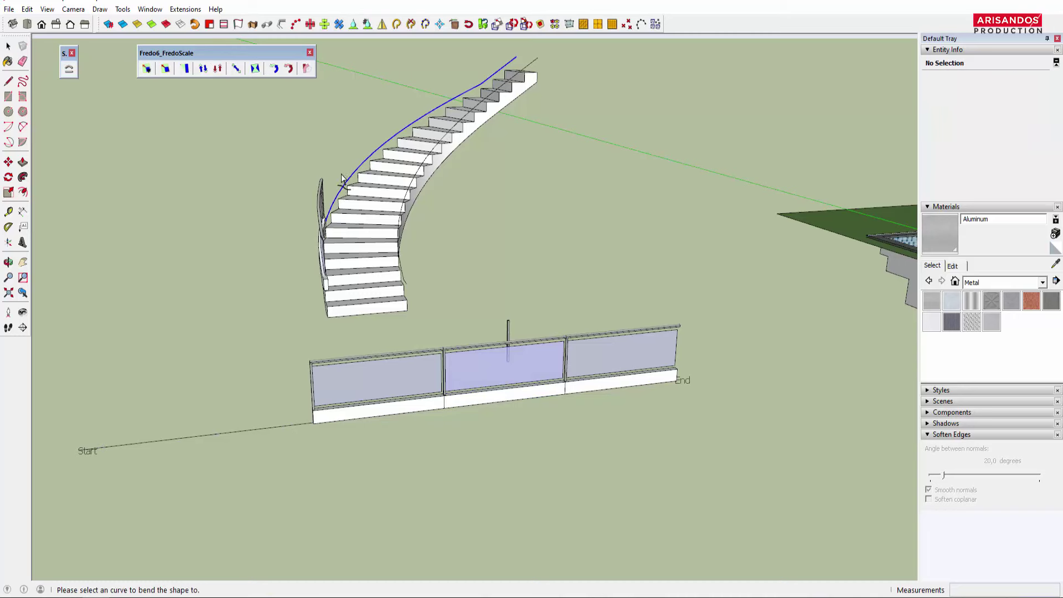
left_click(350, 183)
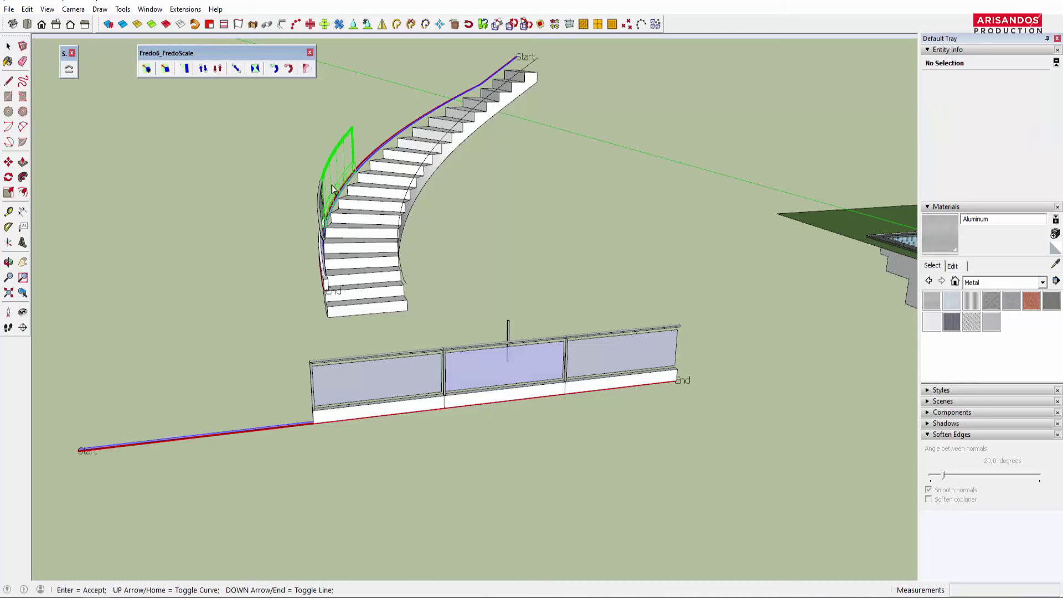
key("Return")
middle_click_drag(377, 205, 373, 218)
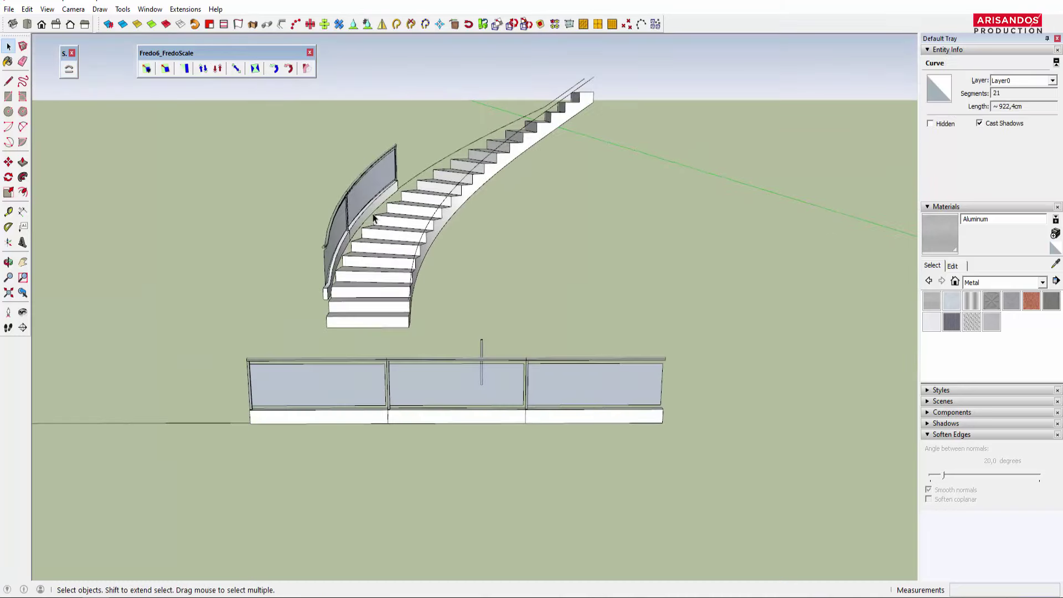
left_click(357, 419)
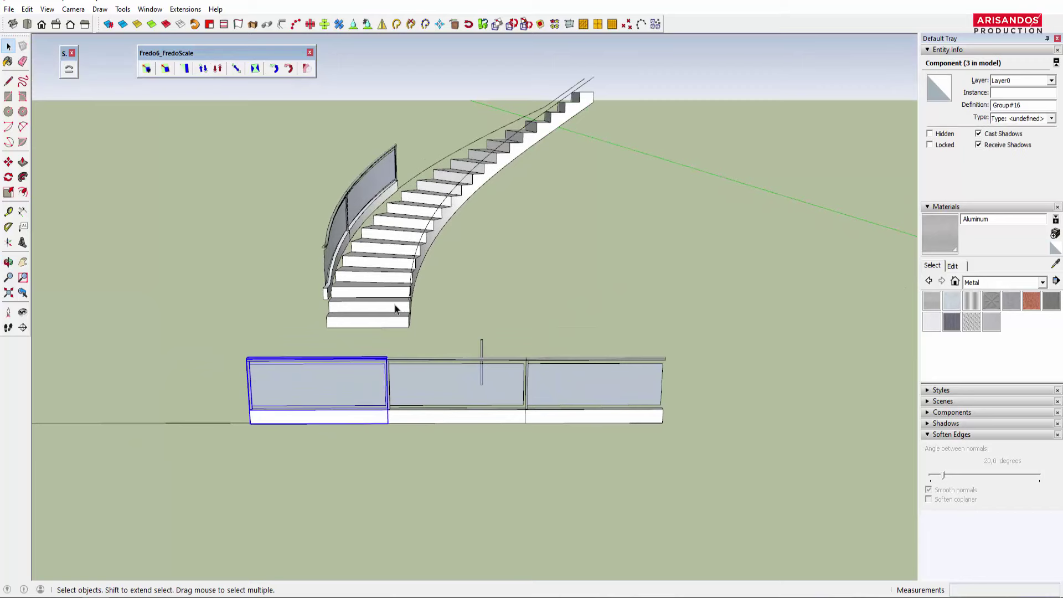
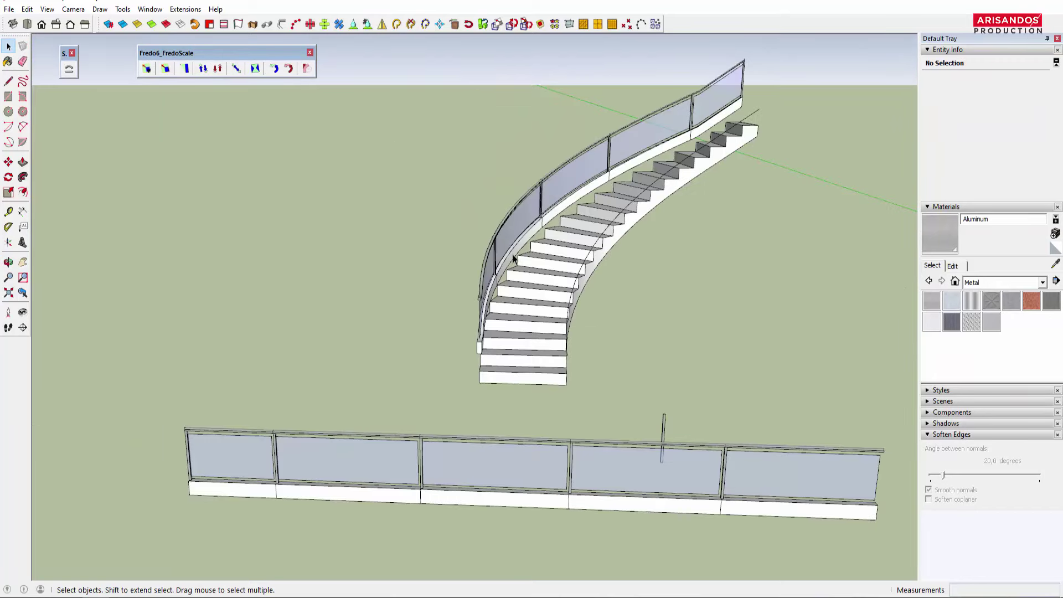
Step: Select the five glass railing segments running along the curved staircase
mouse_move(396, 363)
middle_mouse_down()
mouse_move(554, 256)
mouse_move(797, 289)
mouse_move(576, 302)
mouse_move(356, 296)
mouse_move(421, 282)
middle_mouse_up()
left_click(418, 283)
left_click(438, 265, "shift")
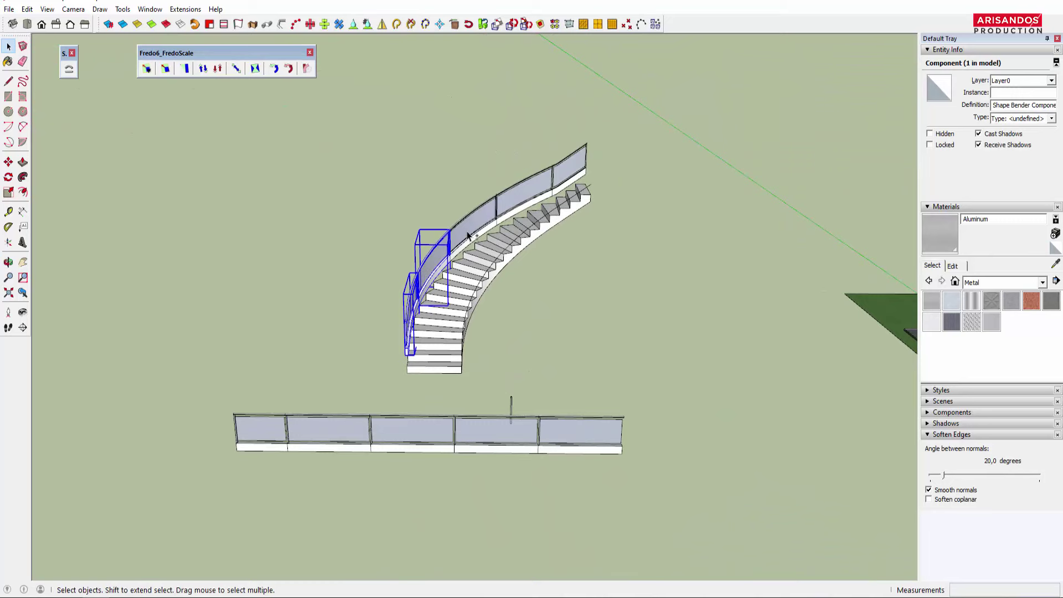
left_click(469, 235, "shift")
left_click(525, 201, "shift")
scroll(394, 374, "up", 2)
scroll(393, 374, "up", 3)
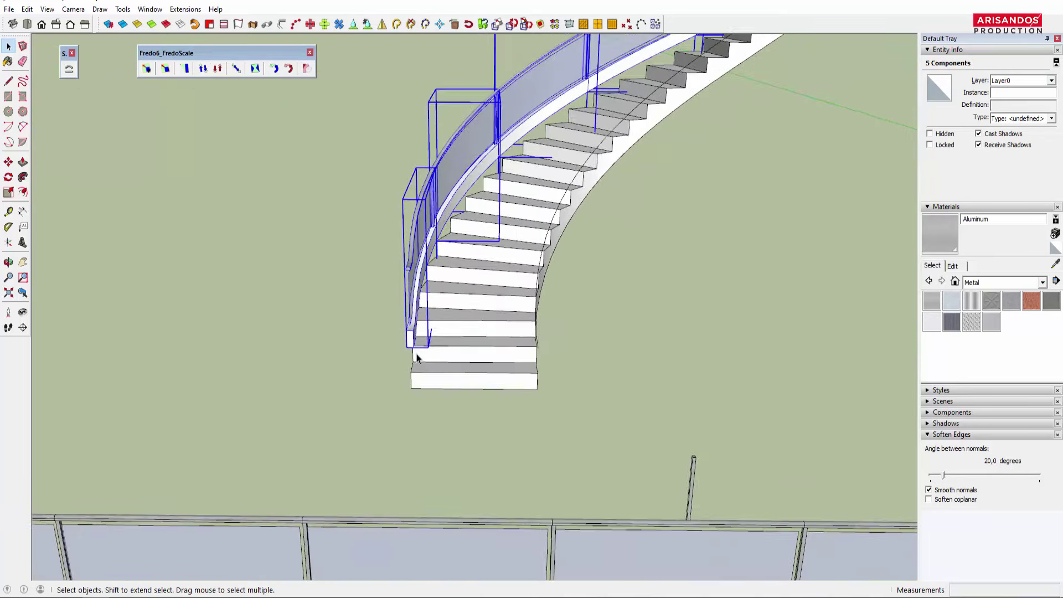
scroll(415, 357, "up", 3)
Step: Move the five railing segments 30 cm down onto the stair's bottom step
key("m")
scroll(404, 339, "up", 2)
left_click(408, 330)
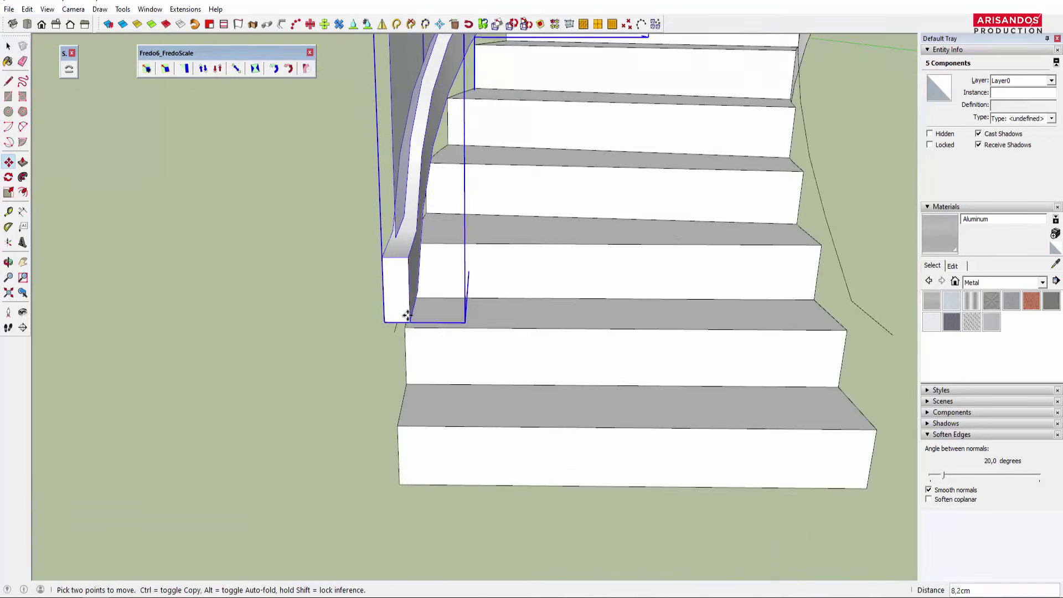
type("30")
key("Return")
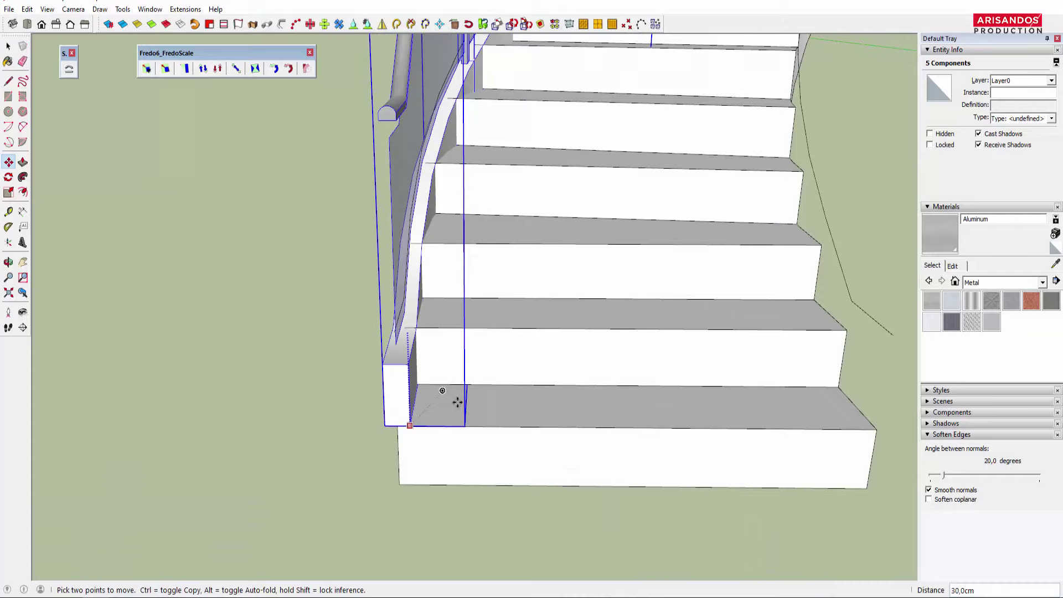
scroll(513, 420, "down", 5)
mouse_move(417, 363)
middle_mouse_down()
mouse_move(444, 310)
mouse_move(332, 330)
mouse_move(360, 336)
middle_mouse_up()
scroll(427, 289, "down", 3)
Step: Clear the selection and orbit to check the lowered railings
key("space")
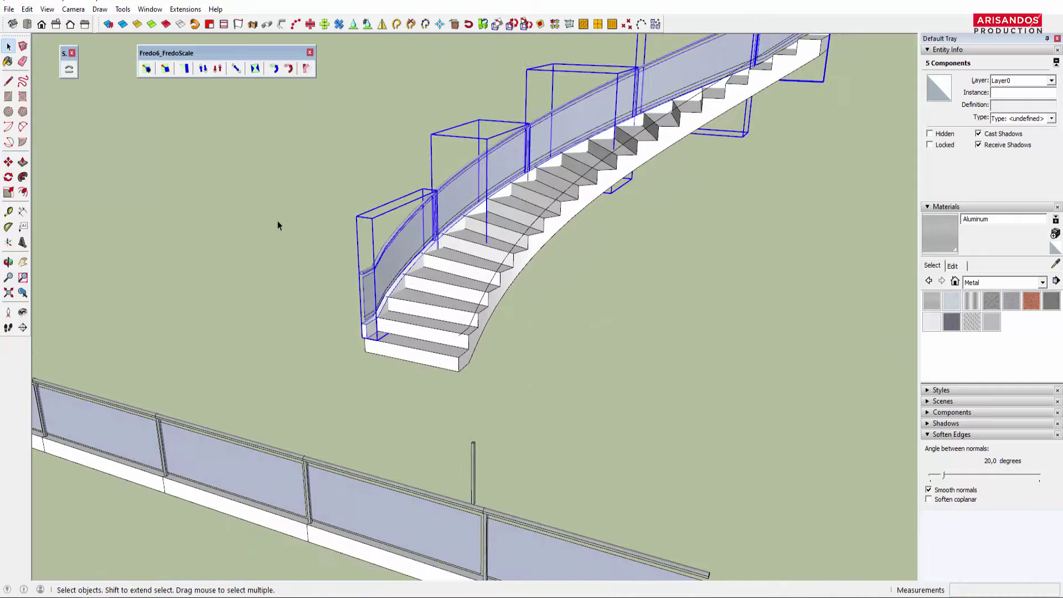
left_click(278, 221)
scroll(398, 287, "up", 2)
scroll(398, 288, "down", 3)
mouse_move(380, 267)
middle_mouse_down()
mouse_move(534, 221)
mouse_move(642, 227)
mouse_move(332, 278)
middle_mouse_up()
Step: Select the stair curve to read its roughly 714,9 cm length in Entity Info
scroll(417, 326, "up", 2)
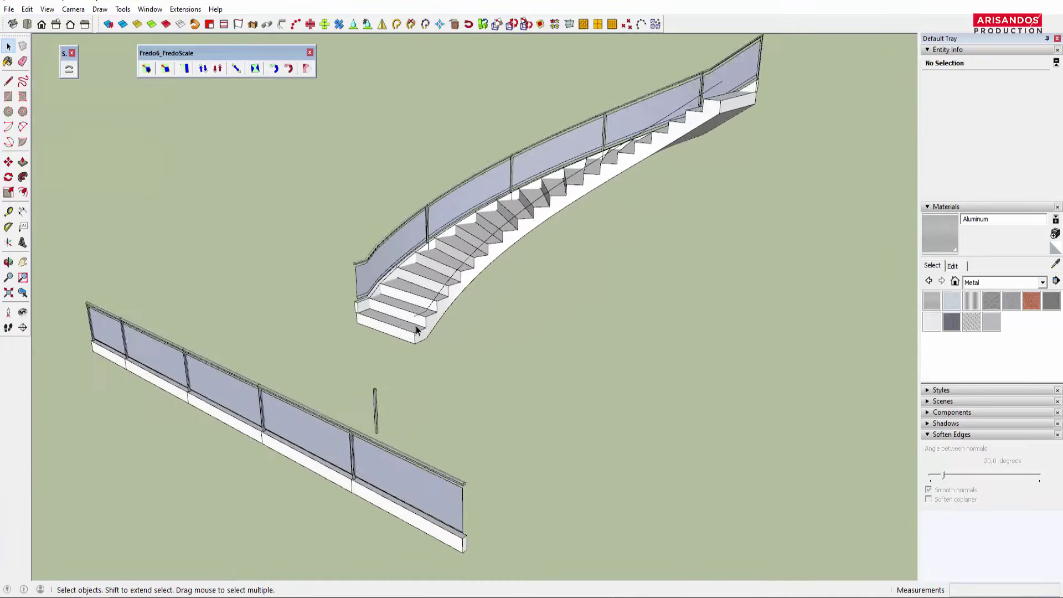
scroll(422, 315, "up", 2)
left_click(421, 314)
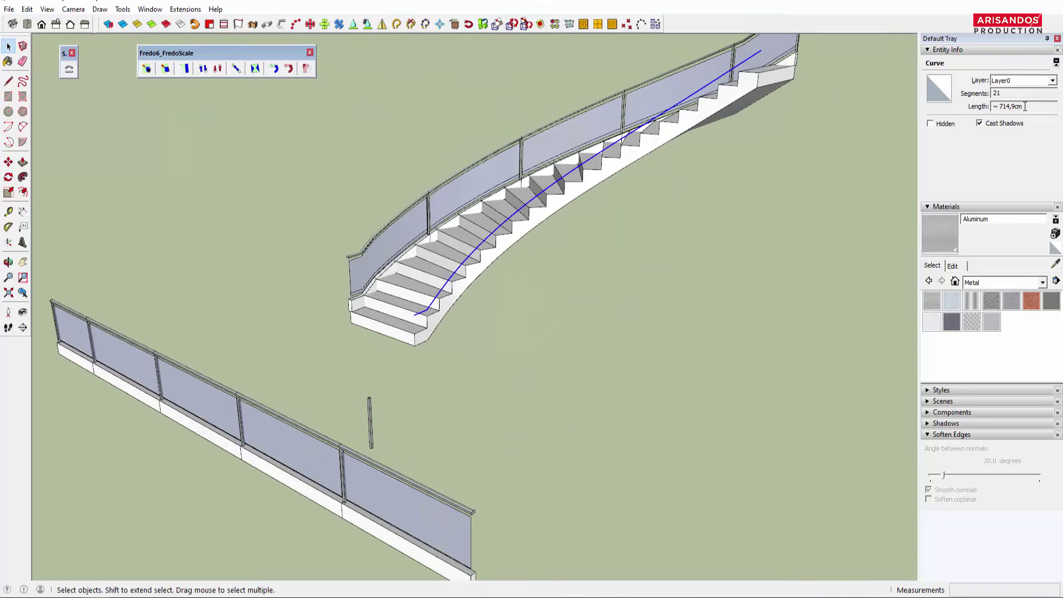
scroll(665, 194, "down", 2)
scroll(579, 220, "down", 2)
scroll(559, 294, "down", 2)
scroll(539, 368, "down", 2)
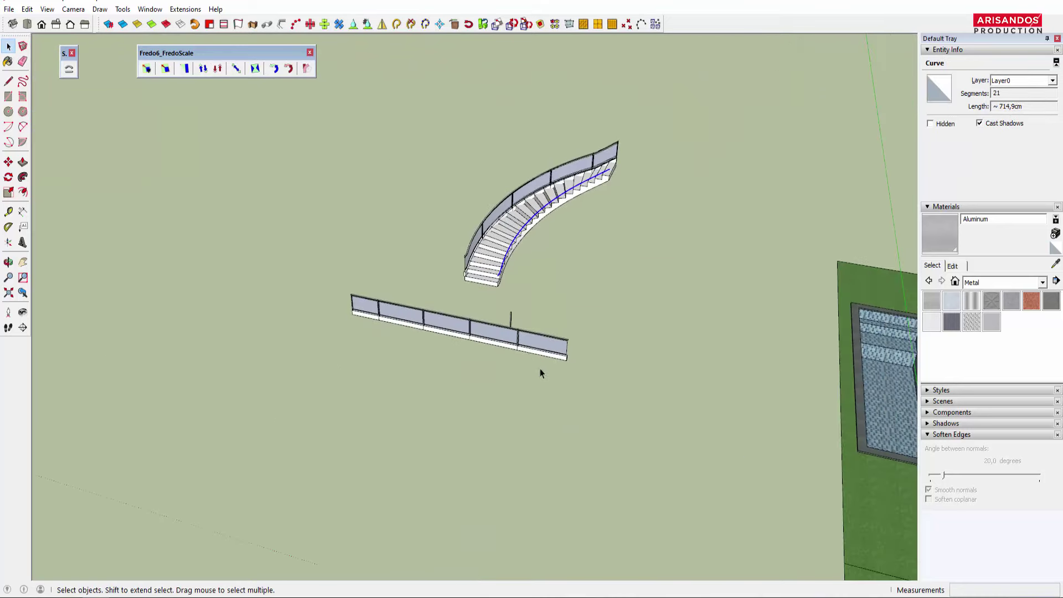
scroll(539, 373, "down", 2)
Step: Draw a 714 cm straight line on the ground along the red axis
key("l")
left_click(526, 391)
type("714")
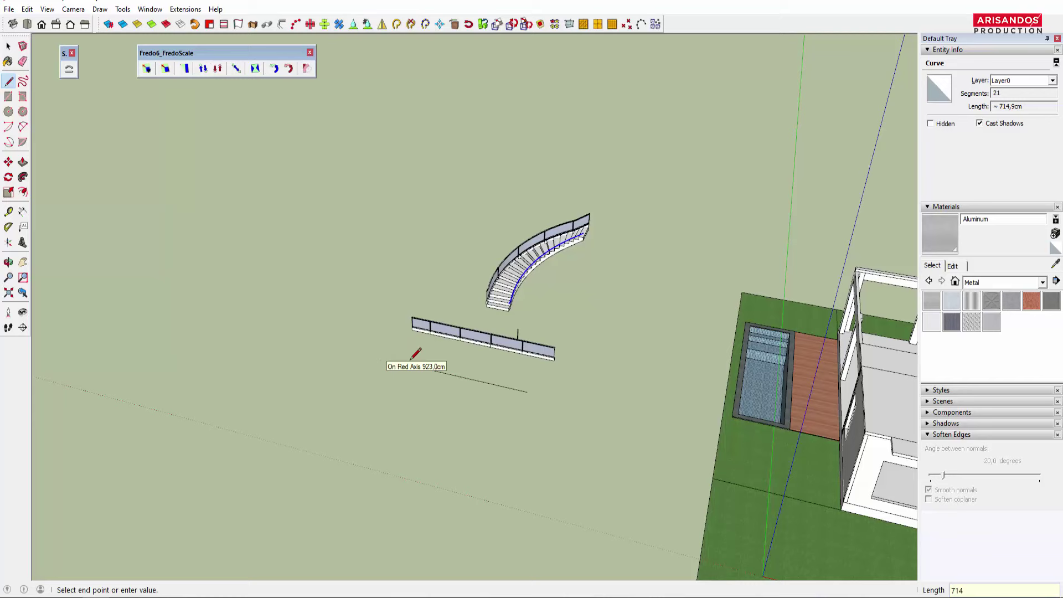
key("Return")
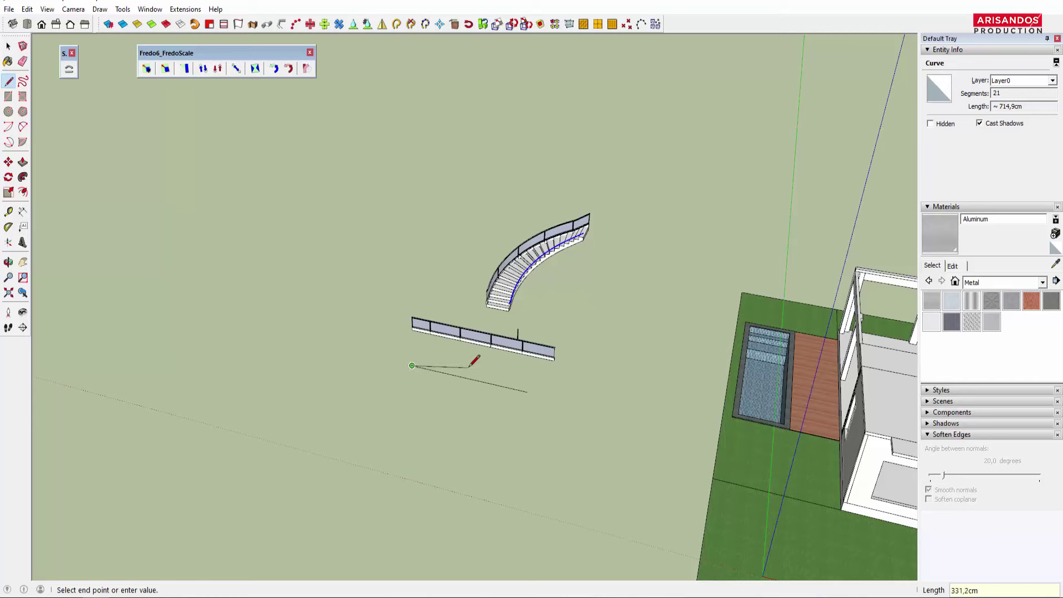
key("space")
scroll(504, 381, "up", 2)
scroll(550, 380, "up", 2)
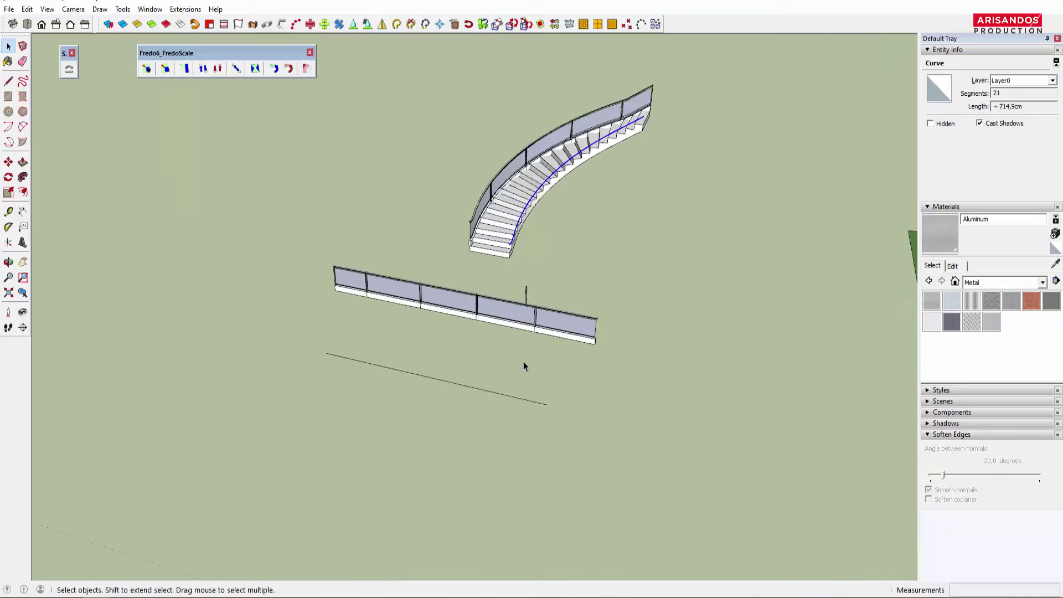
scroll(583, 338, "up", 2)
Step: Copy a glass railing panel to the end of the straight line with Move+Ctrl
scroll(599, 342, "up", 2)
mouse_move(599, 342)
middle_mouse_down()
mouse_move(489, 302)
mouse_move(540, 338)
middle_mouse_up()
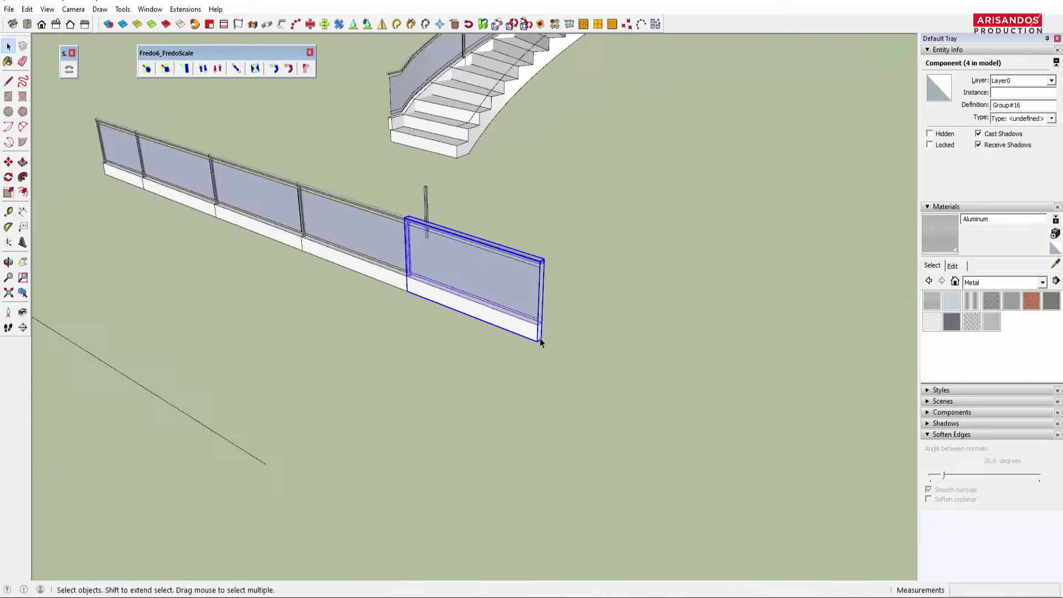
scroll(540, 337, "up", 3)
key("m")
scroll(540, 341, "up", 2)
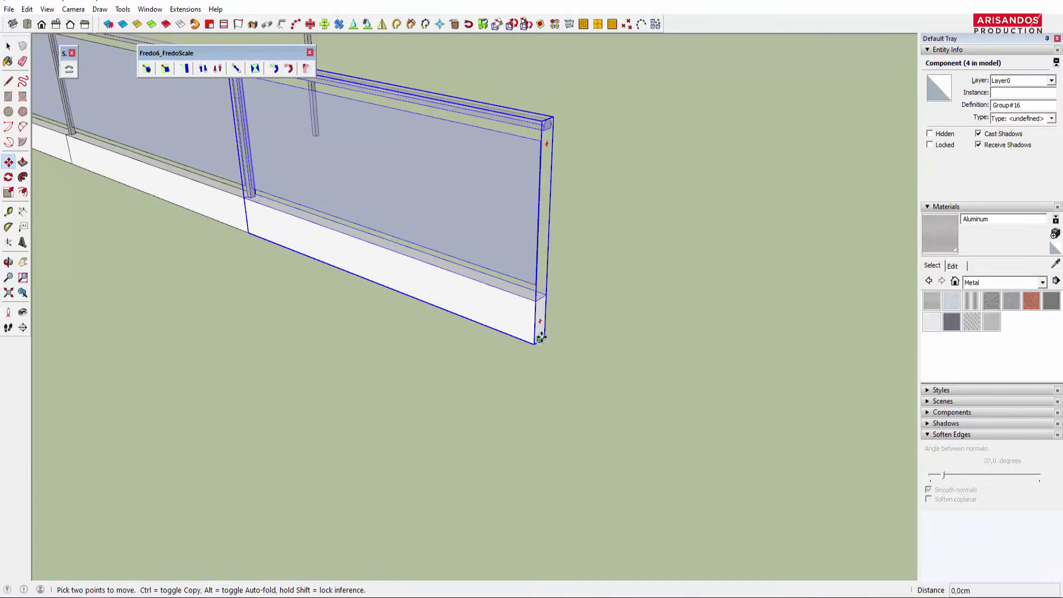
left_click(540, 338)
key("ctrl")
scroll(540, 337, "down", 3)
scroll(398, 386, "down", 2)
scroll(360, 404, "up", 2)
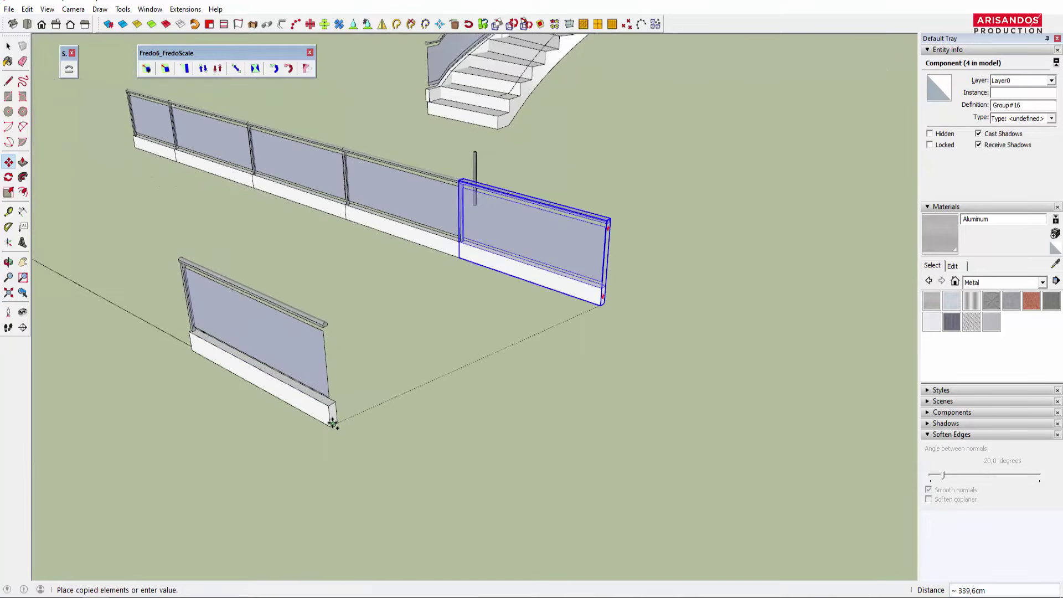
left_click(332, 424)
mouse_move(339, 422)
middle_mouse_down()
mouse_move(506, 430)
mouse_move(436, 410)
middle_mouse_up()
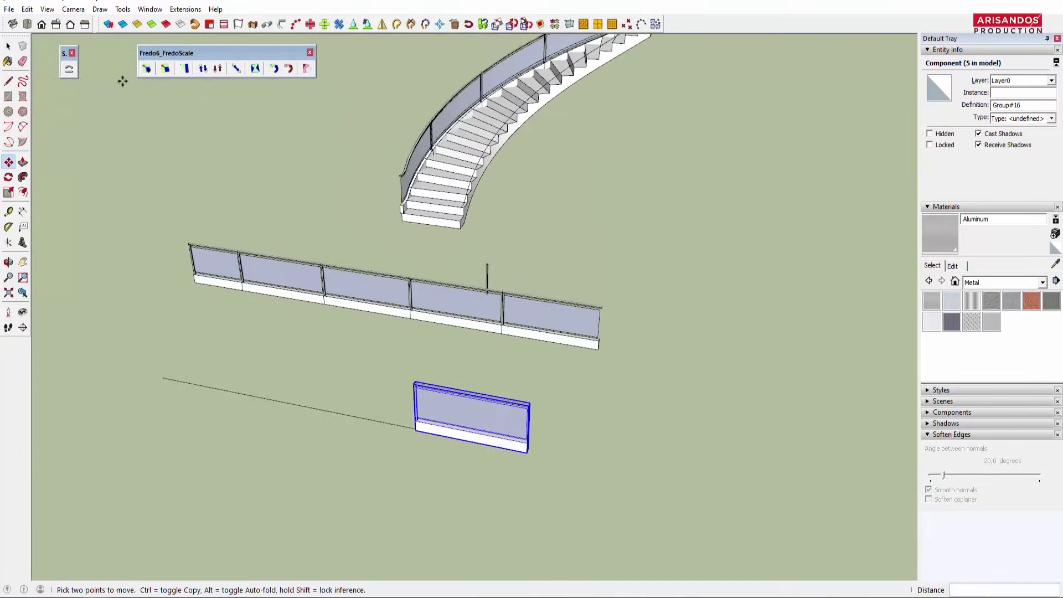
Step: Bend the copied panel with Shape Bender using the straight line and the stair curve
left_click(69, 69)
left_click(380, 422)
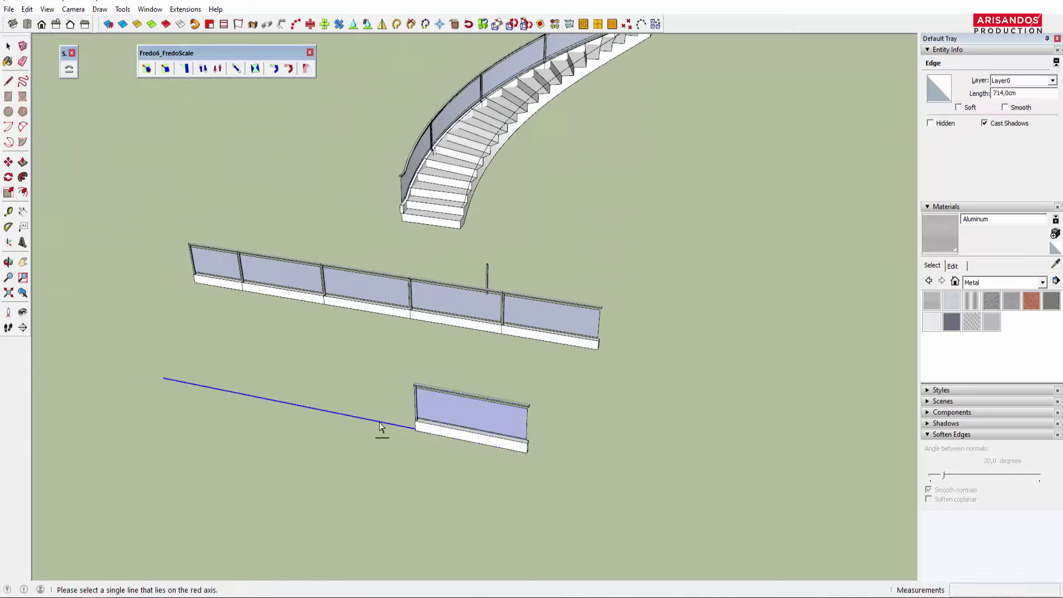
left_click(503, 127)
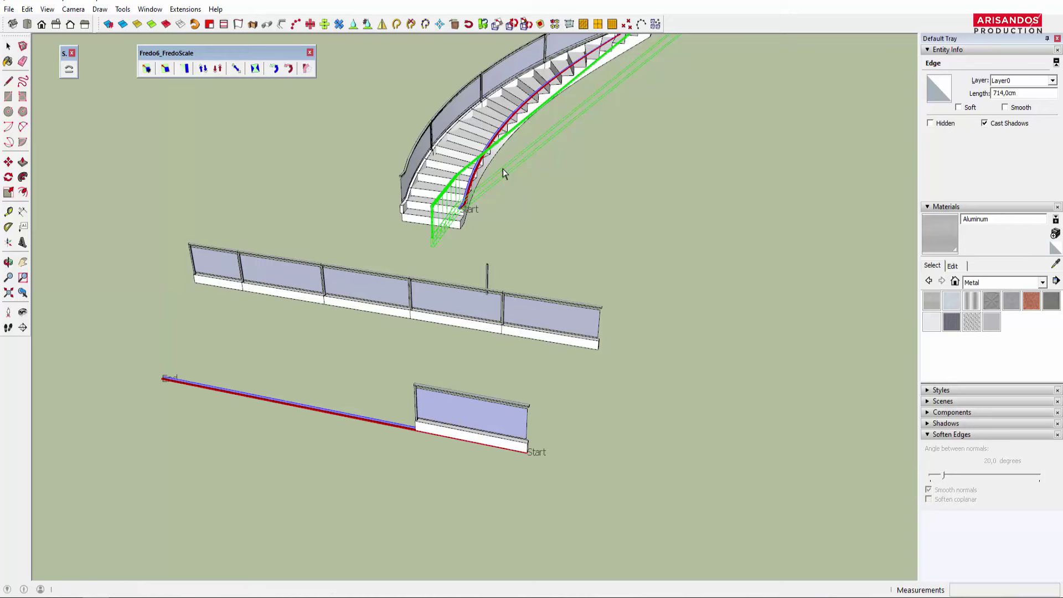
key("Return")
mouse_move(489, 234)
middle_mouse_down()
mouse_move(526, 222)
mouse_move(555, 265)
middle_mouse_up()
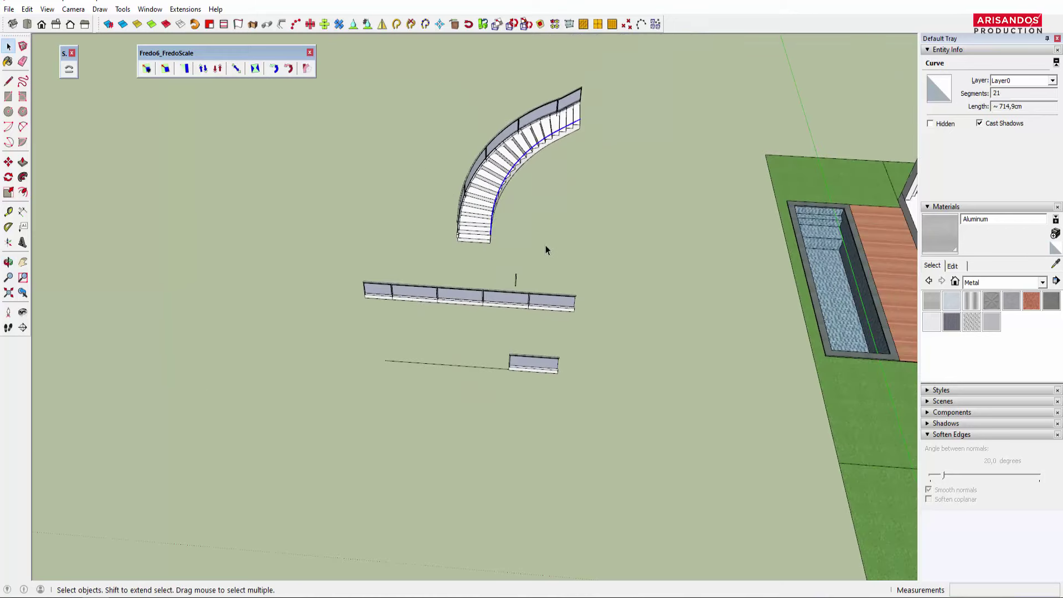
Step: Delete the stray loose glass panel and inspect the remaining panels
mouse_move(516, 223)
middle_mouse_down()
mouse_move(543, 254)
mouse_move(524, 317)
middle_mouse_up()
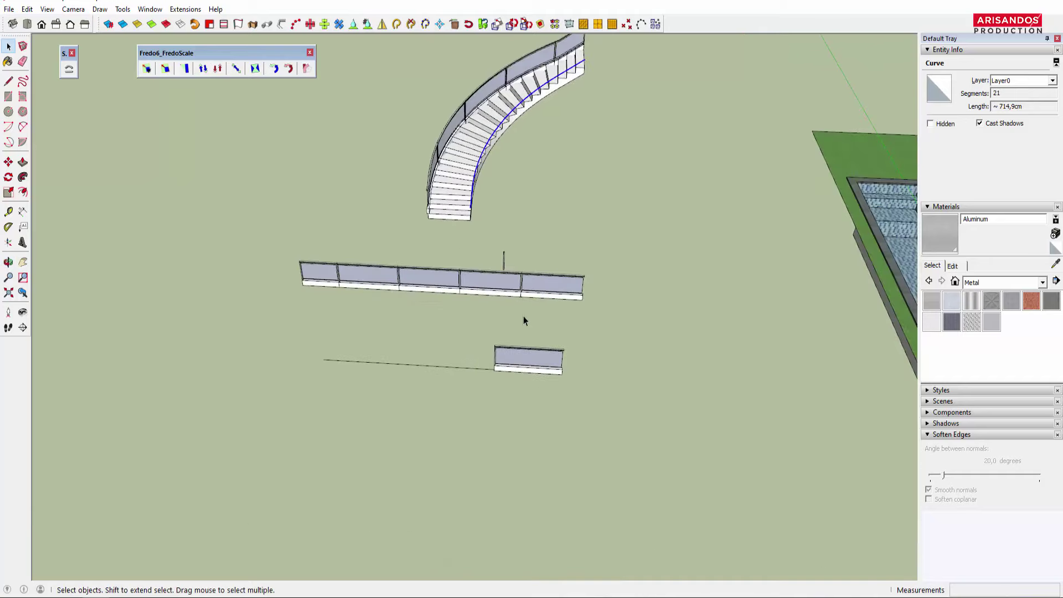
mouse_move(482, 204)
middle_mouse_down()
mouse_move(522, 231)
mouse_move(498, 207)
mouse_move(553, 182)
mouse_move(766, 171)
mouse_move(833, 191)
mouse_move(819, 202)
middle_mouse_up()
left_click(681, 330)
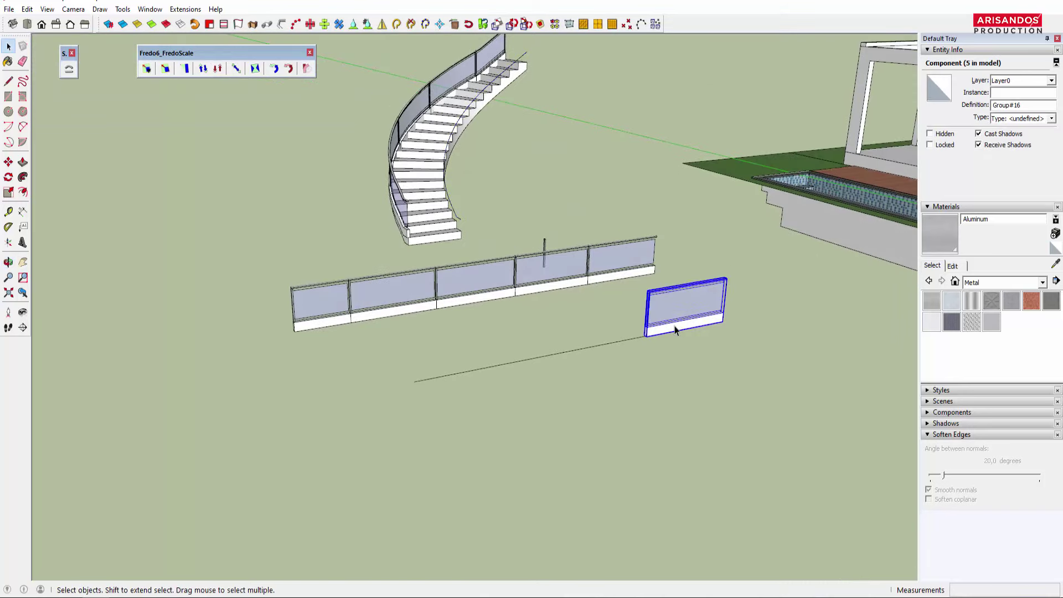
key("Delete")
mouse_move(635, 304)
middle_mouse_down()
mouse_move(583, 345)
mouse_move(550, 296)
mouse_move(602, 304)
middle_mouse_up()
left_click(602, 303)
scroll(602, 303, "up", 2)
scroll(600, 304, "up", 3)
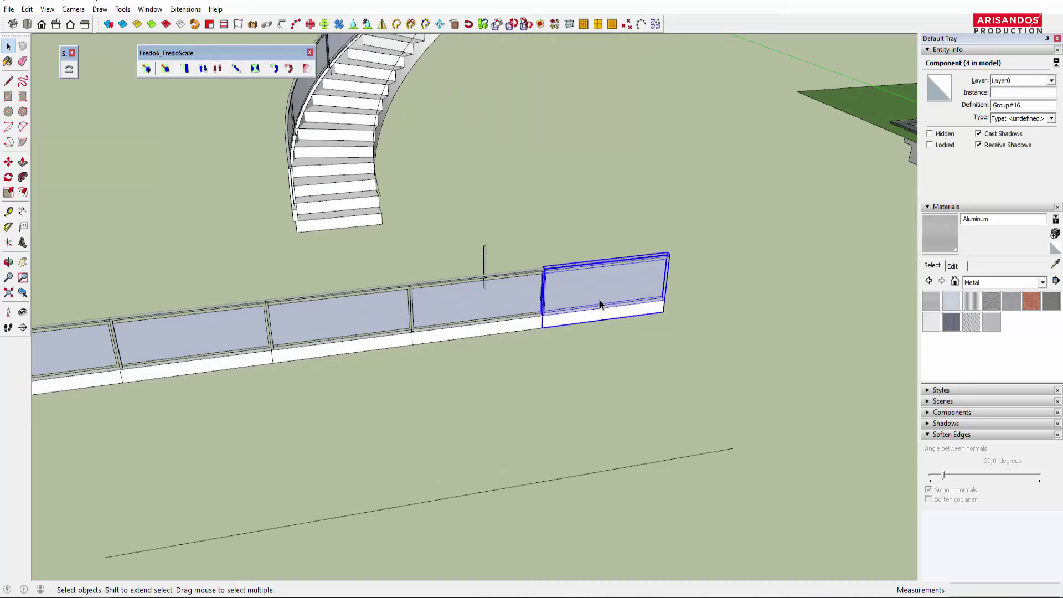
scroll(601, 304, "down", 5)
left_click(601, 304)
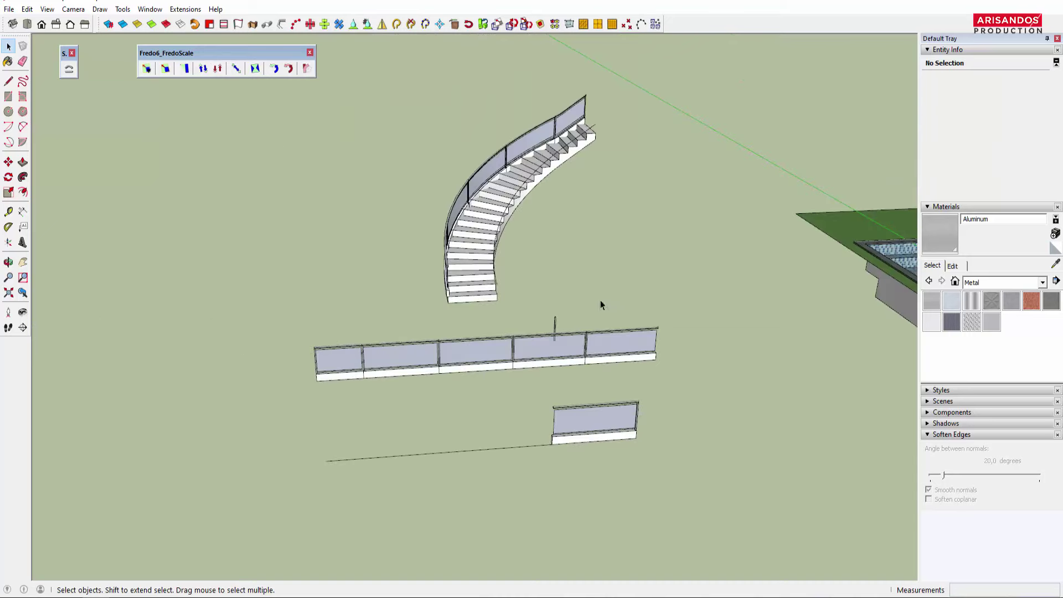
Step: Select the small glass panel near the reference line
mouse_move(625, 410)
middle_mouse_down()
mouse_move(505, 404)
mouse_move(522, 351)
mouse_move(450, 419)
mouse_move(625, 408)
mouse_move(695, 420)
middle_mouse_up()
left_click(625, 407)
scroll(609, 415, "up", 3)
scroll(686, 386, "up", 5)
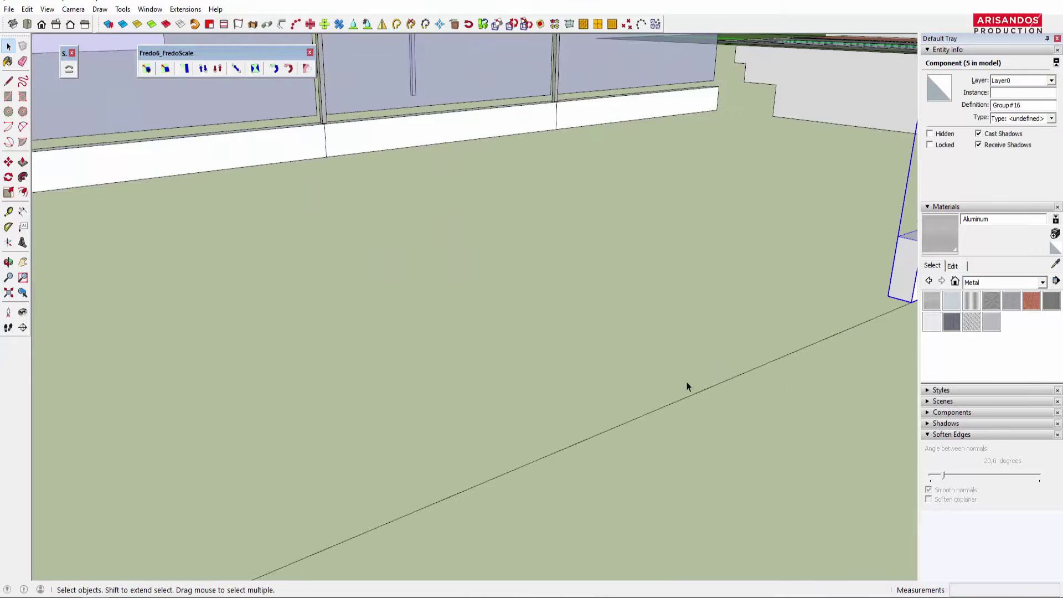
scroll(686, 387, "down", 5)
scroll(648, 351, "up", 5)
Step: Move the small glass panel to the opposite end of the straight line
key("m")
left_click(649, 354)
scroll(649, 354, "down", 2)
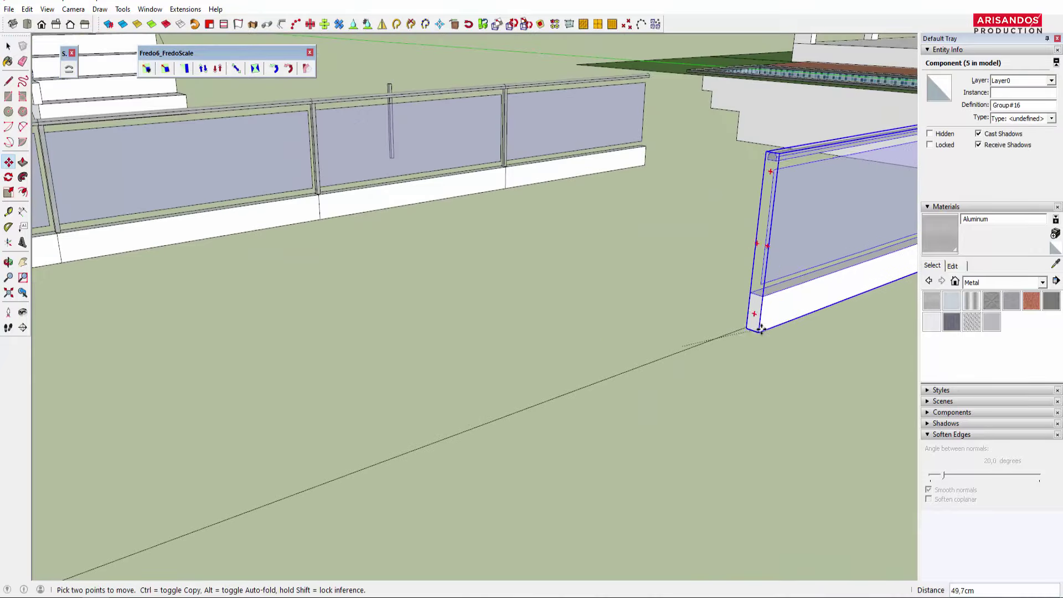
scroll(719, 332, "down", 3)
scroll(517, 426, "up", 3)
scroll(496, 430, "up", 2)
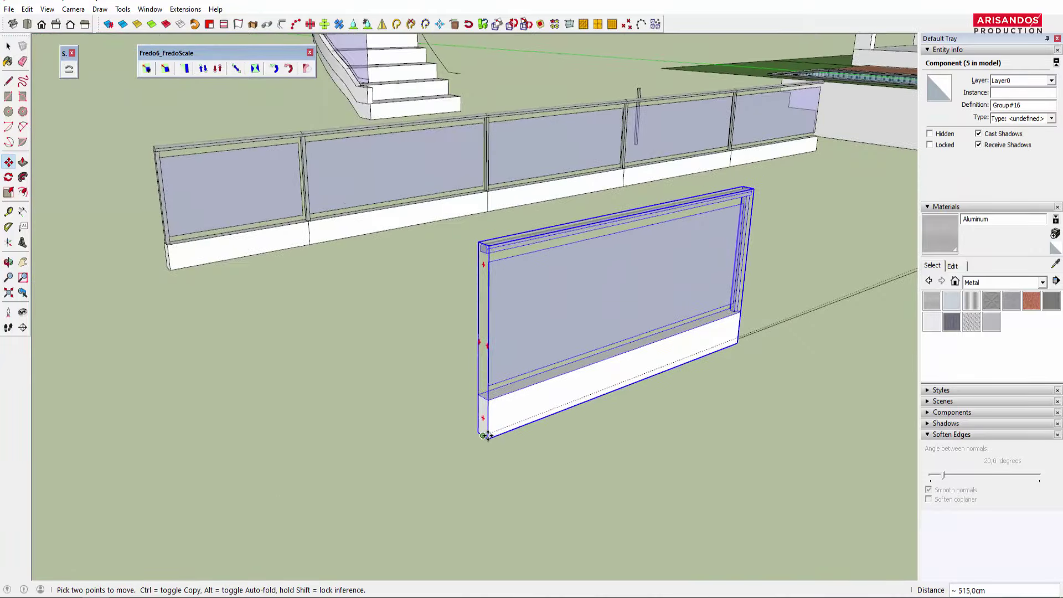
left_click(496, 429)
scroll(518, 442, "down", 3)
scroll(534, 448, "down", 3)
key("space")
scroll(526, 394, "up", 2)
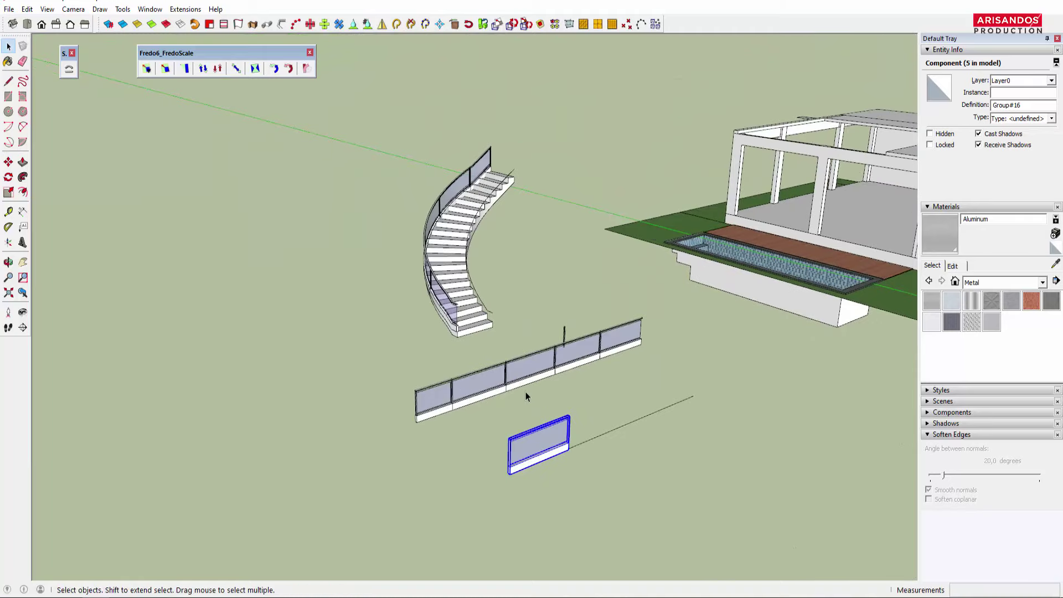
Step: Bend the two-panel straight railing along the outer stair curve with Shape Bender
left_click(68, 69)
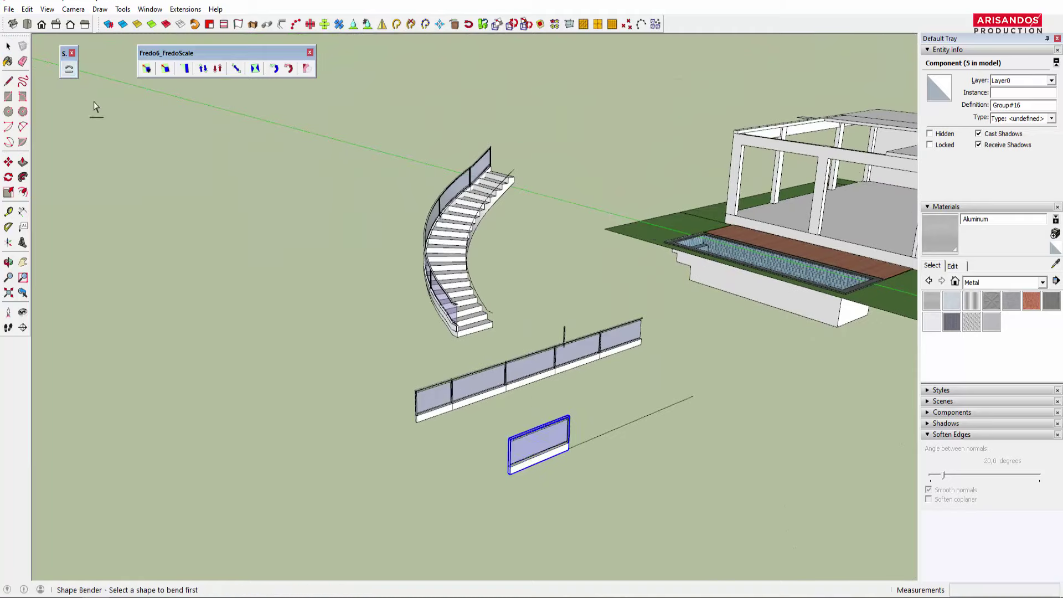
left_click(611, 429)
left_click(491, 317)
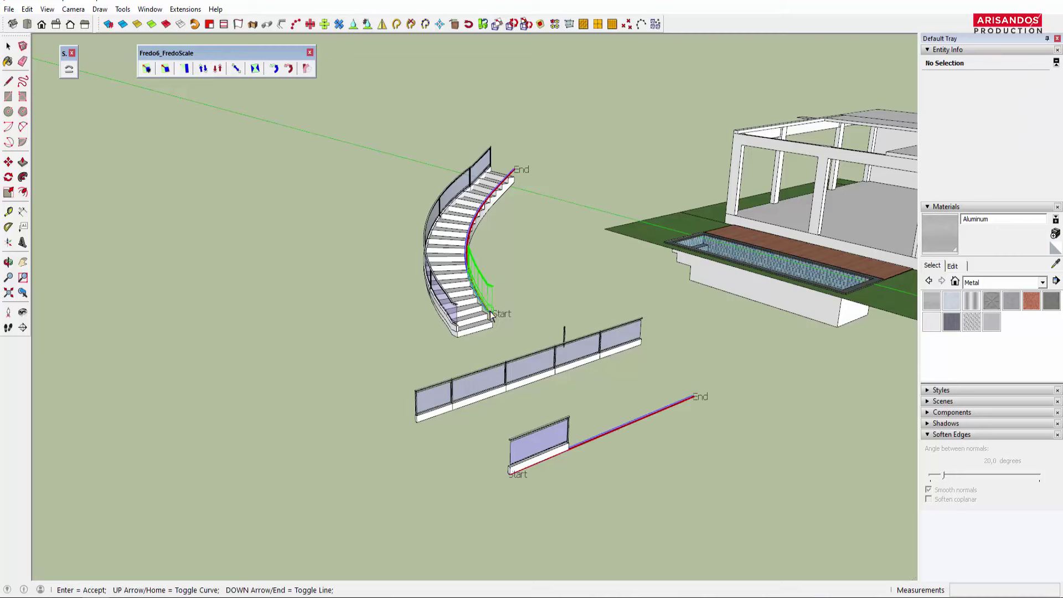
key("Return")
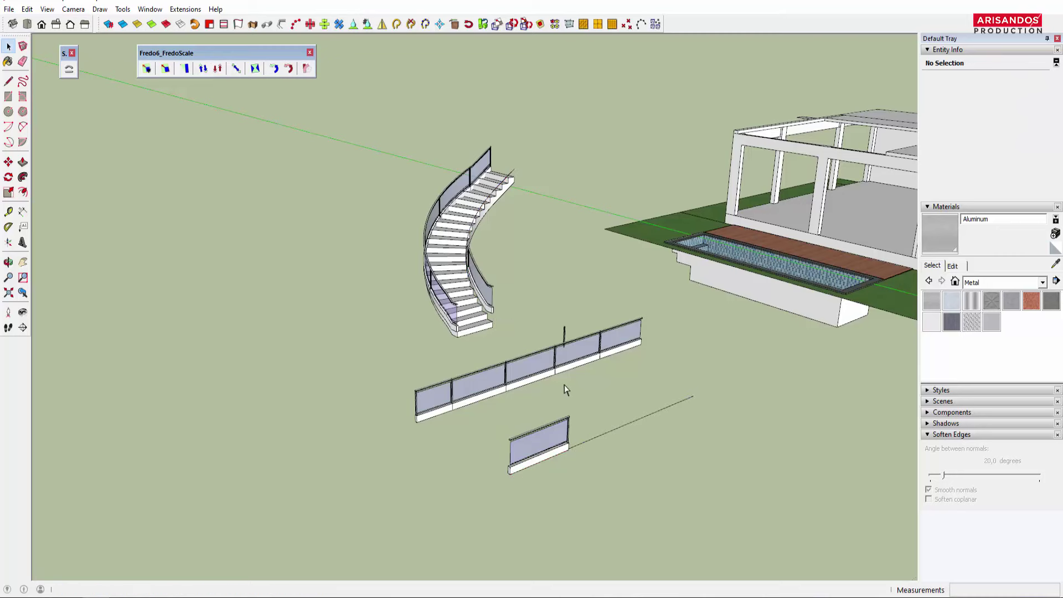
middle_click_drag(562, 386, 296, 389)
Step: Copy the single railing panel beside the original with Move+Ctrl
key("space")
scroll(265, 440, "up", 2)
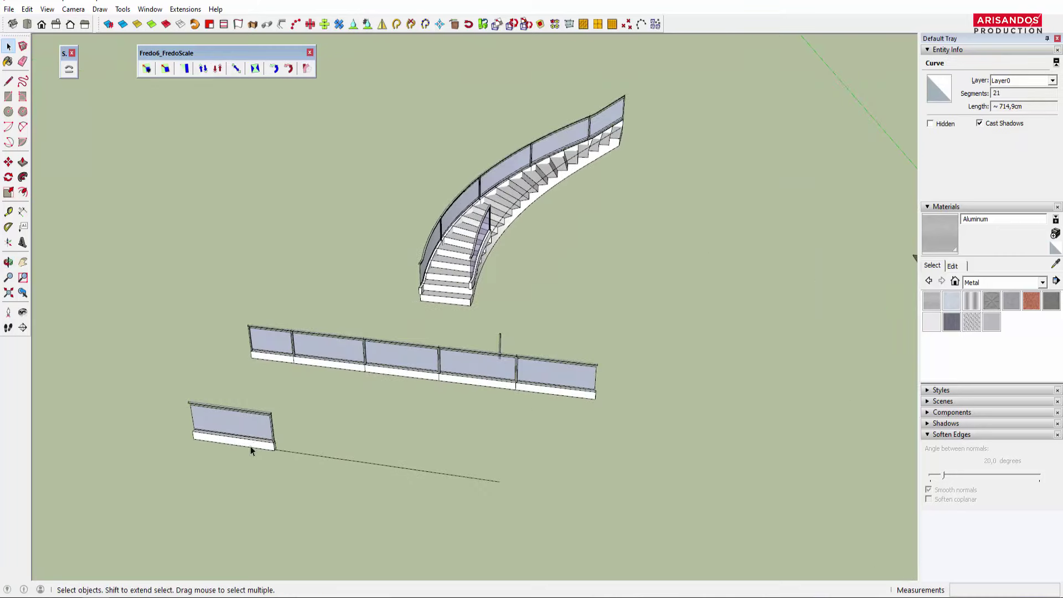
left_click(217, 446)
scroll(217, 446, "up", 2)
key("m")
scroll(165, 436, "up", 2)
key("space")
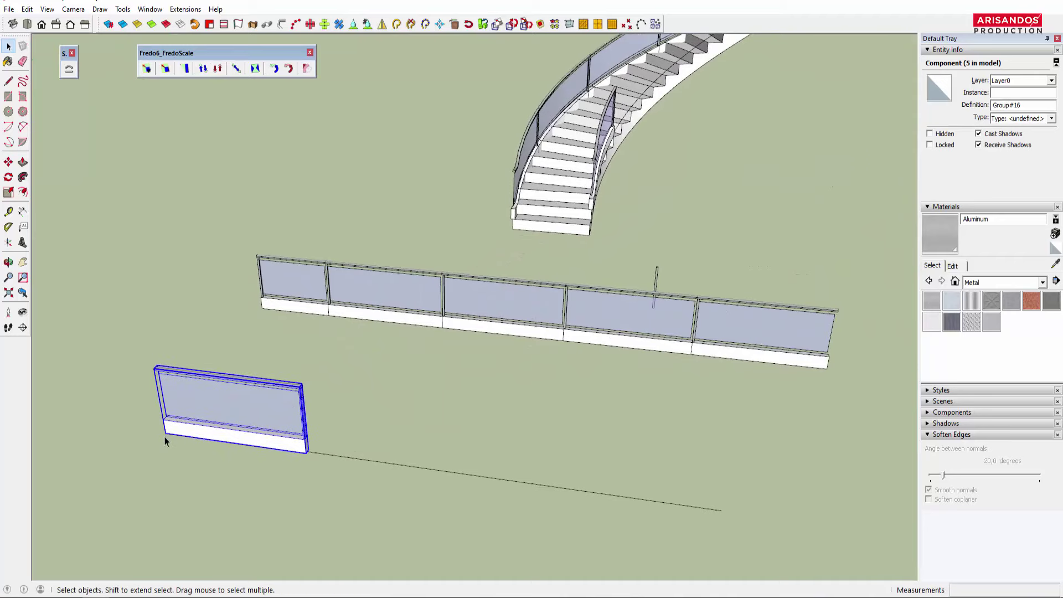
scroll(165, 436, "up", 1)
key("m")
left_click(167, 433)
key("ctrl")
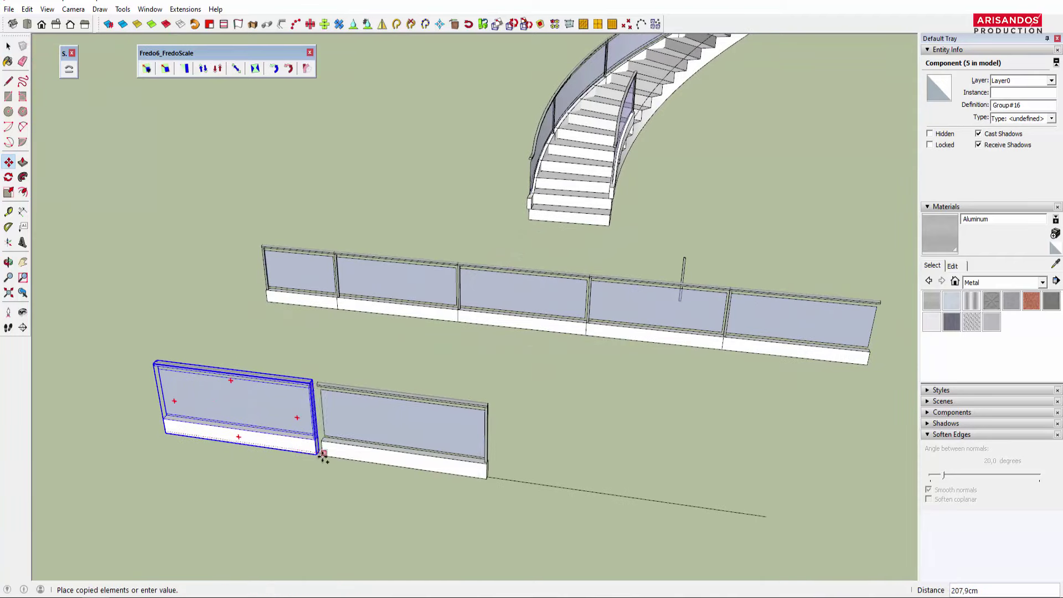
left_click(317, 455)
scroll(321, 453, "down", 2)
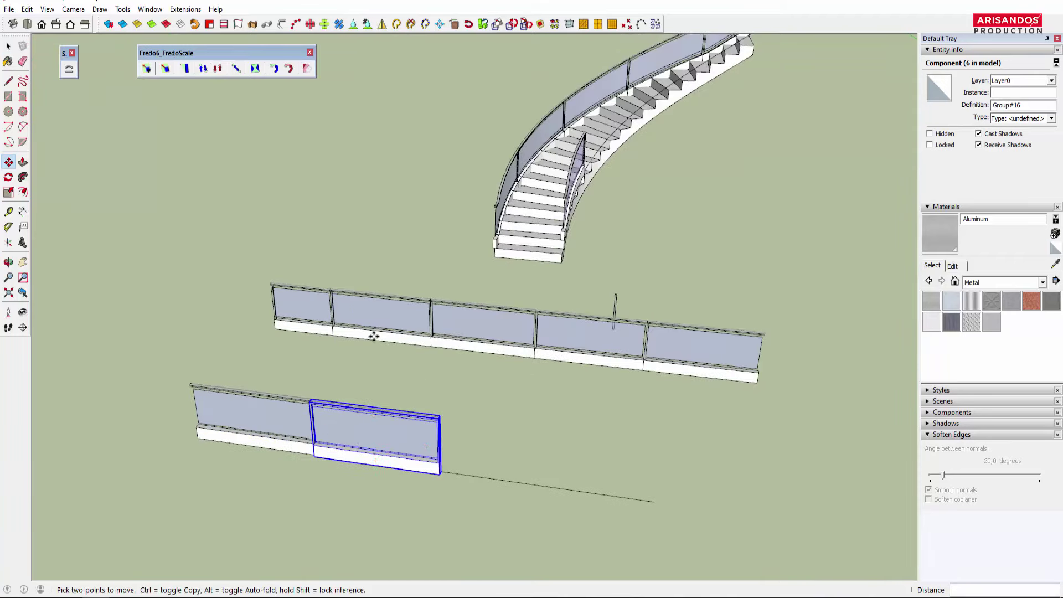
Step: Start a Shape Bender using the straight line and stair curve, then cancel the preview
left_click(69, 68)
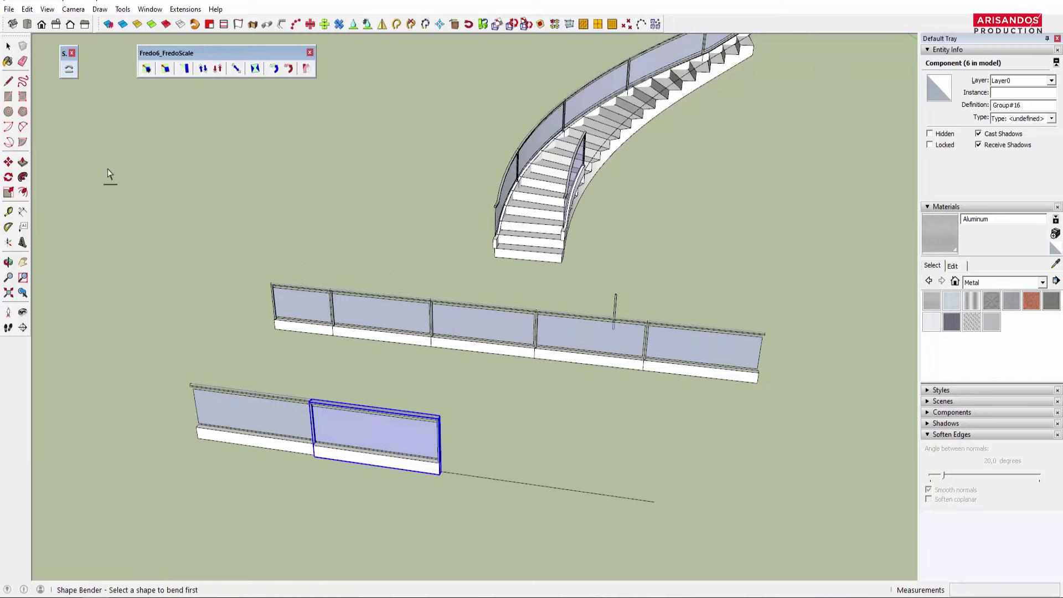
left_click(488, 482)
left_click(613, 142)
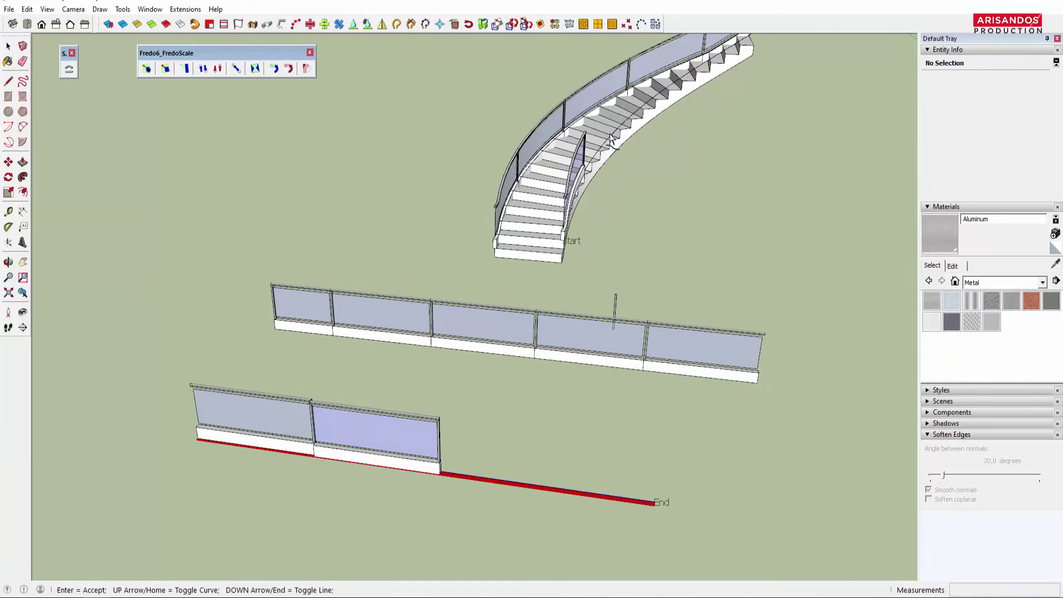
scroll(612, 135, "down", 2)
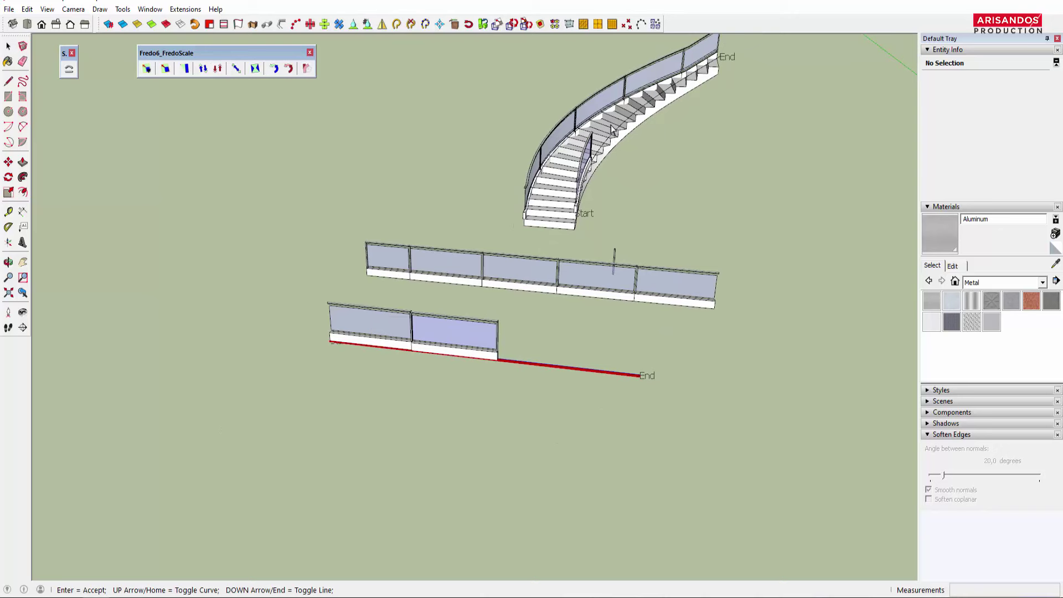
scroll(615, 216, "down", 1)
scroll(627, 217, "down", 1)
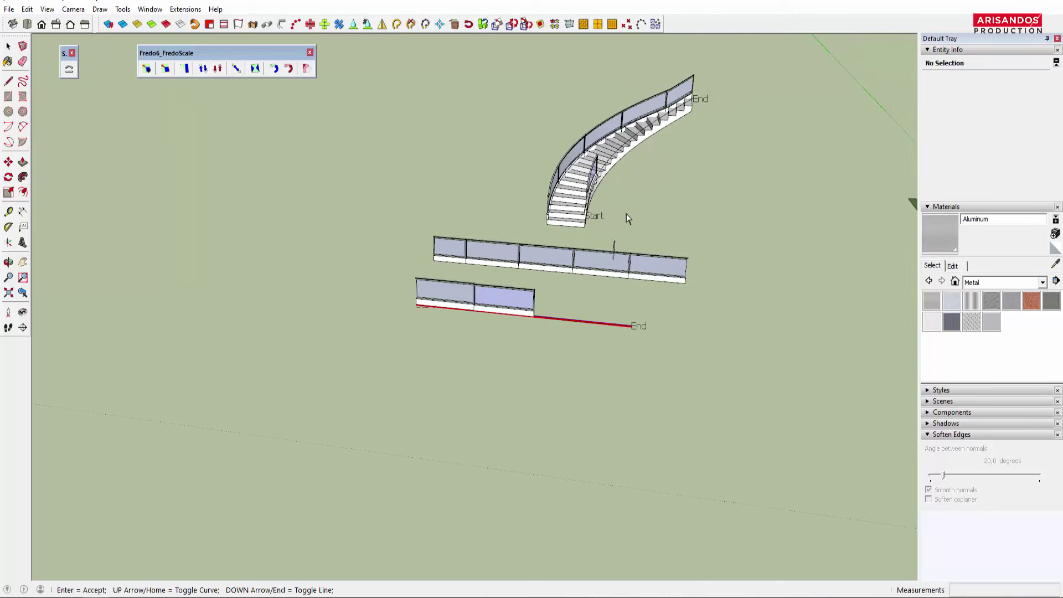
scroll(635, 209, "down", 1)
key("space")
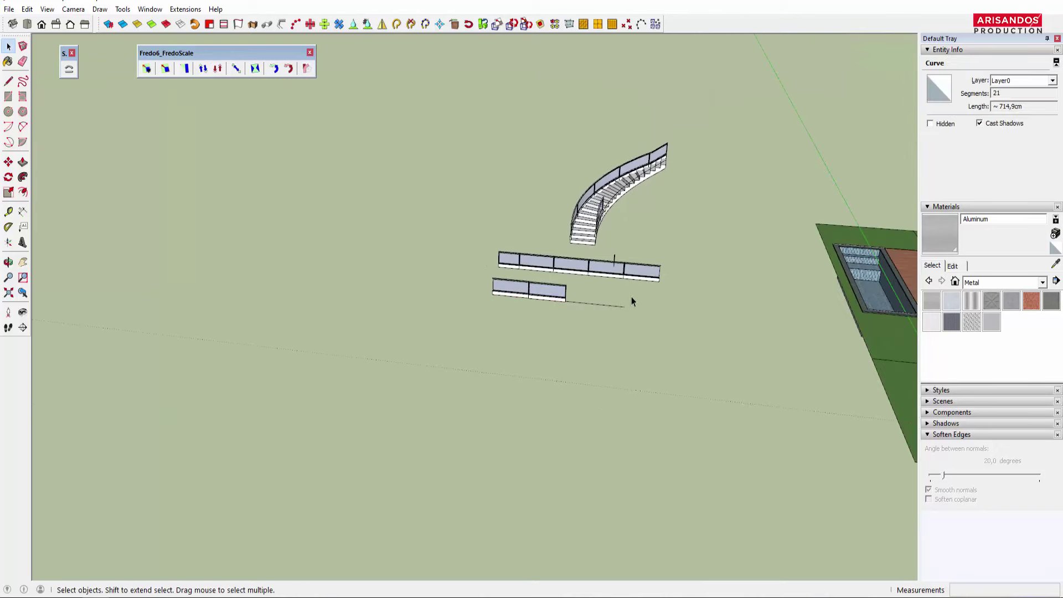
scroll(633, 299, "up", 1)
scroll(600, 191, "up", 2)
Step: Select the right-hand lower railing panel for bending
middle_click_drag(574, 291, 471, 296)
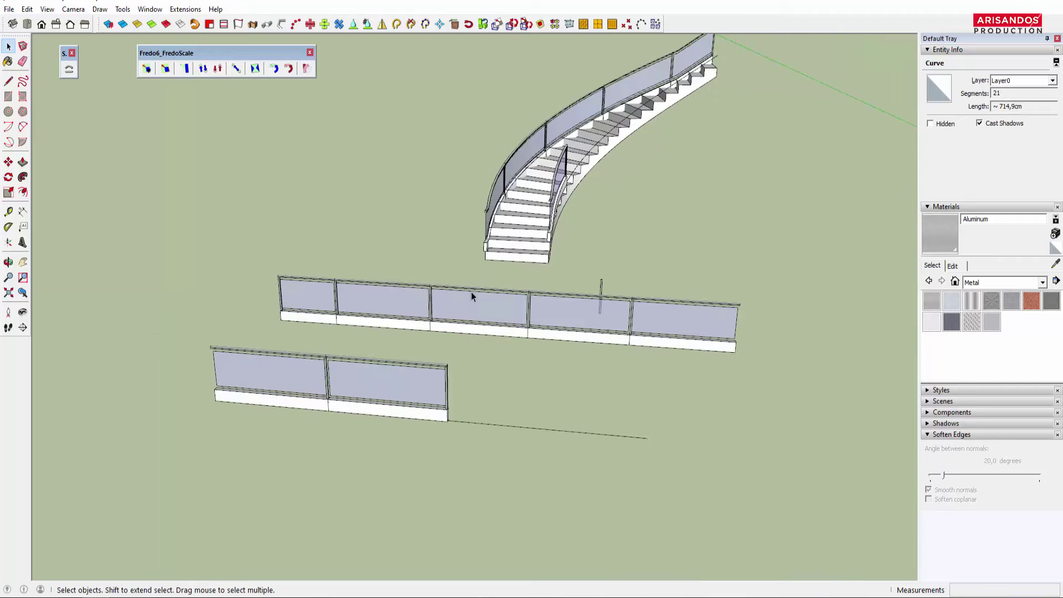
scroll(560, 454, "down", 1)
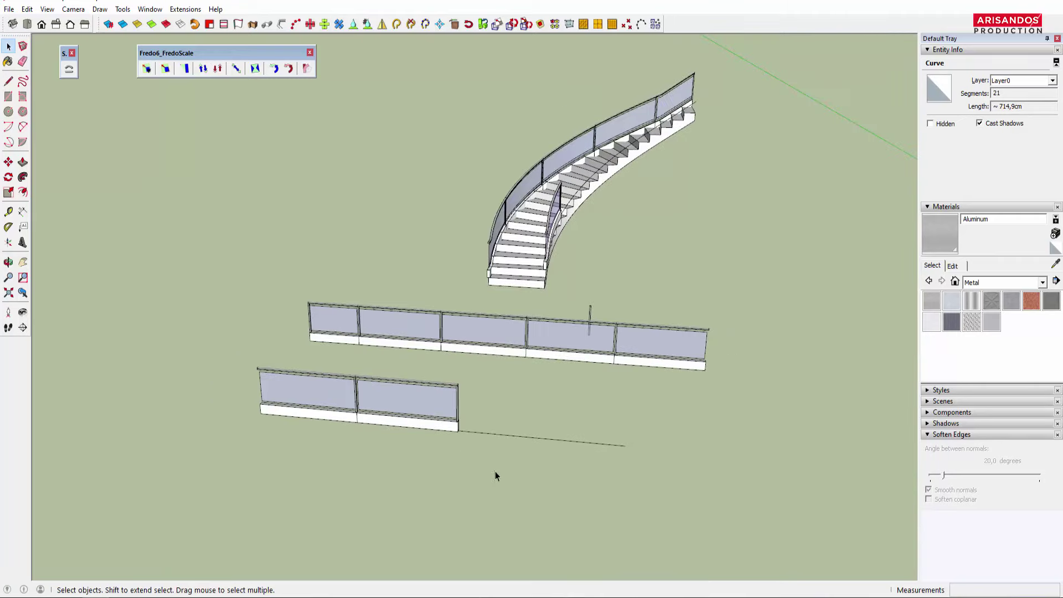
left_click(440, 419)
scroll(359, 424, "up", 2)
scroll(343, 419, "up", 2)
mouse_move(343, 420)
middle_mouse_down()
mouse_move(481, 387)
mouse_move(415, 424)
middle_mouse_up()
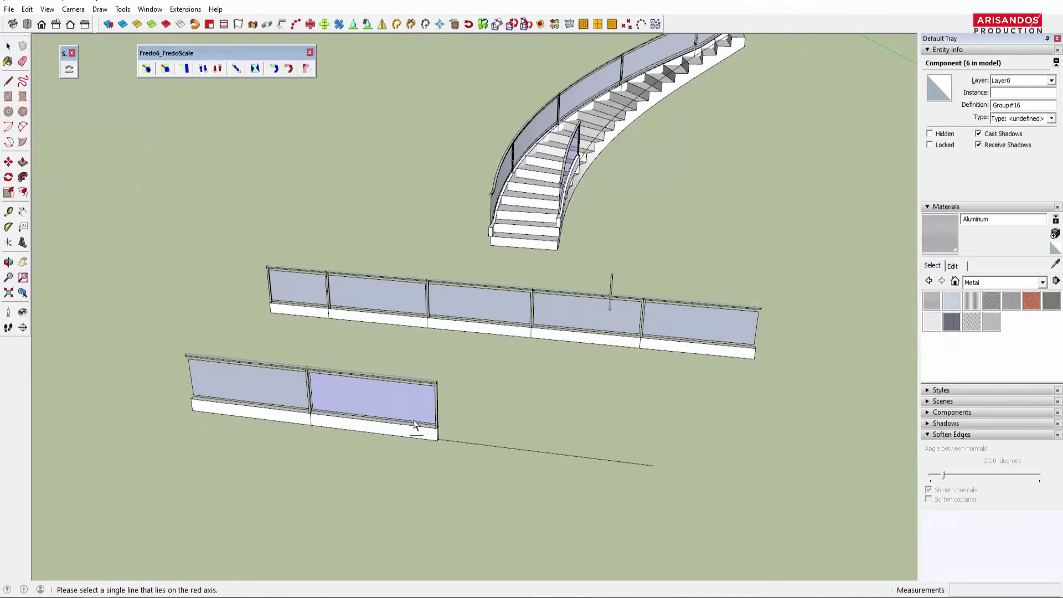
Step: Bend that railing along the inner stair curve using its straight reference line
left_click(453, 444)
scroll(452, 446, "down", 2)
scroll(408, 475, "down", 2)
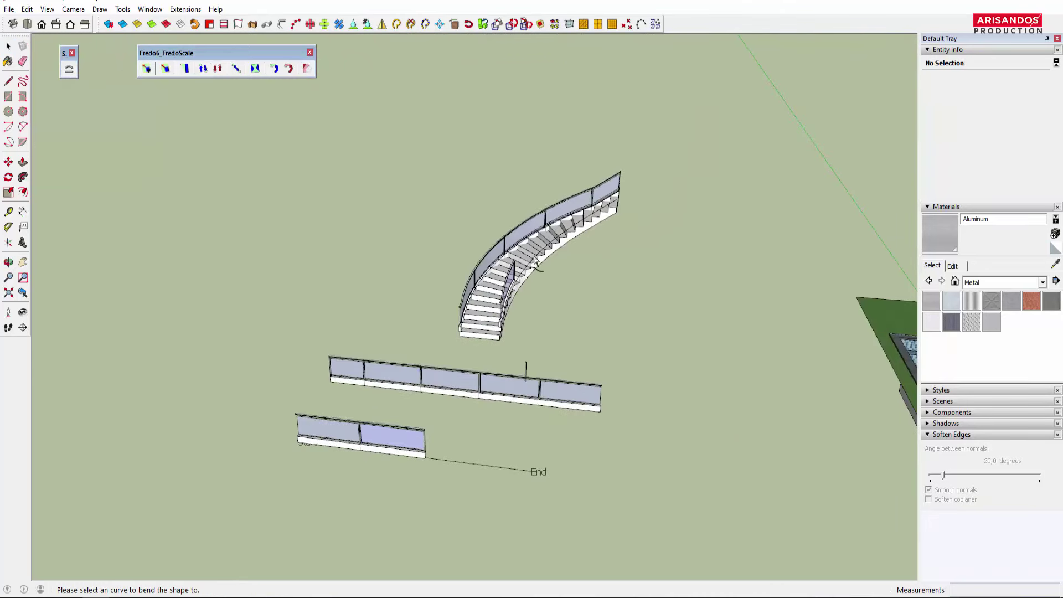
left_click(535, 259)
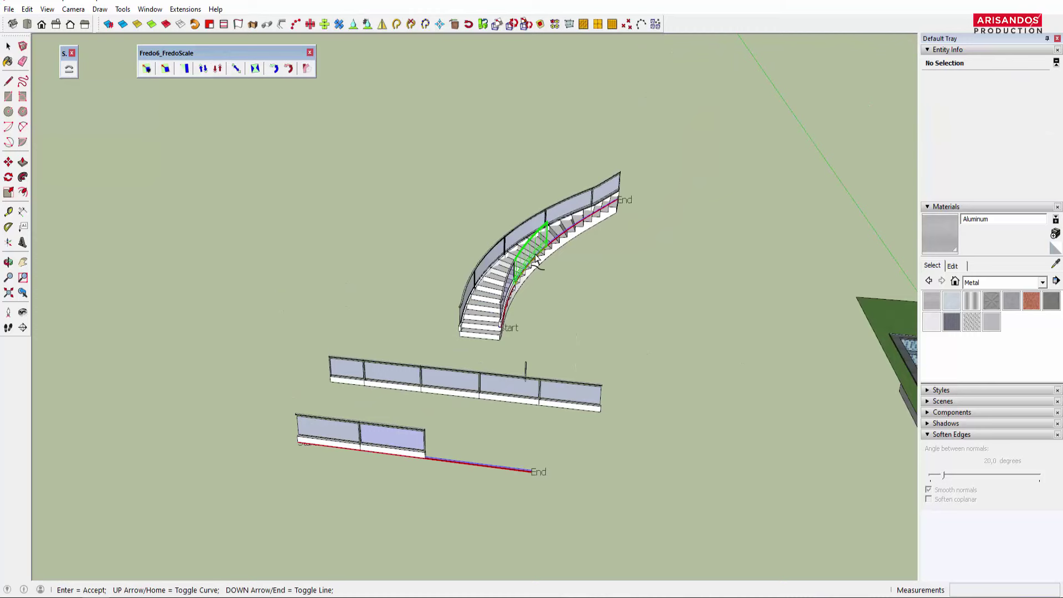
key("Return")
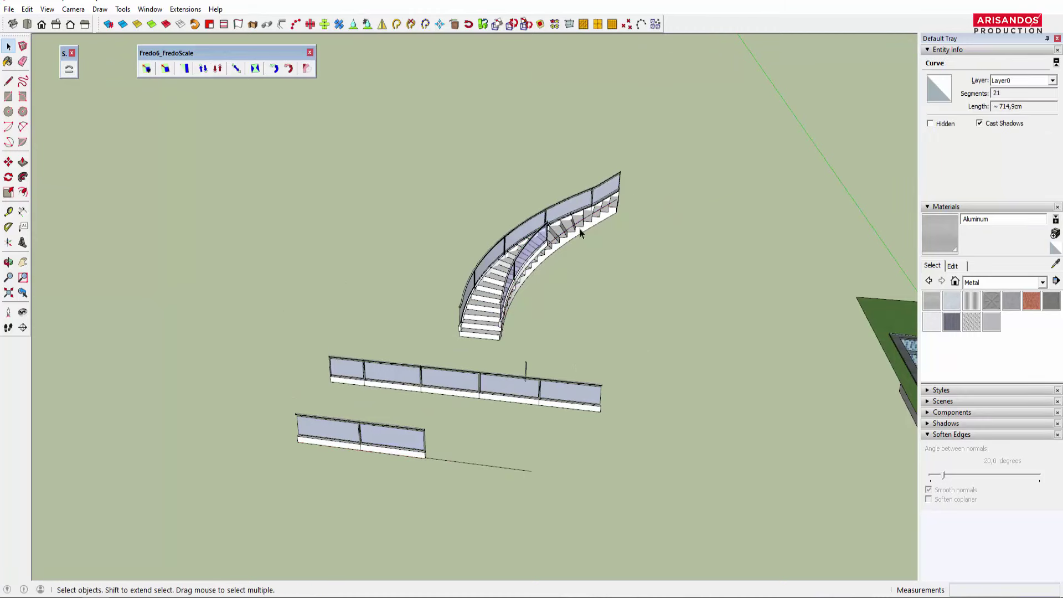
scroll(466, 447, "up", 1)
scroll(466, 447, "up", 2)
scroll(466, 447, "up", 1)
scroll(466, 446, "down", 2)
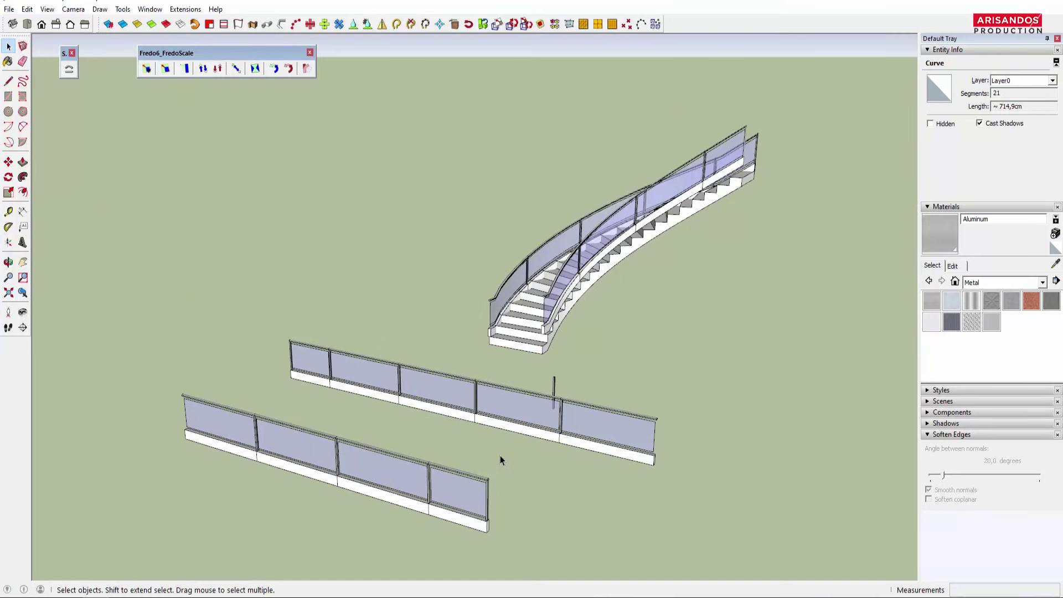
Step: Select the four inner railing pieces along the curved stair
scroll(542, 373, "up", 1)
left_click(562, 284)
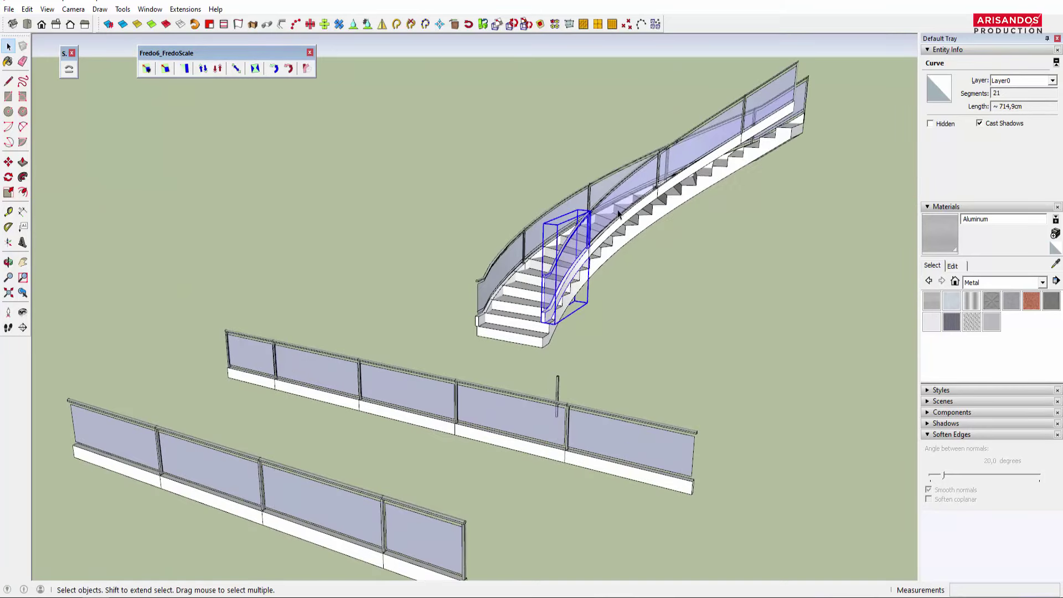
left_click(620, 215, "shift")
left_click(716, 157, "shift")
left_click(763, 133, "shift")
scroll(545, 330, "up", 1)
scroll(545, 331, "up", 2)
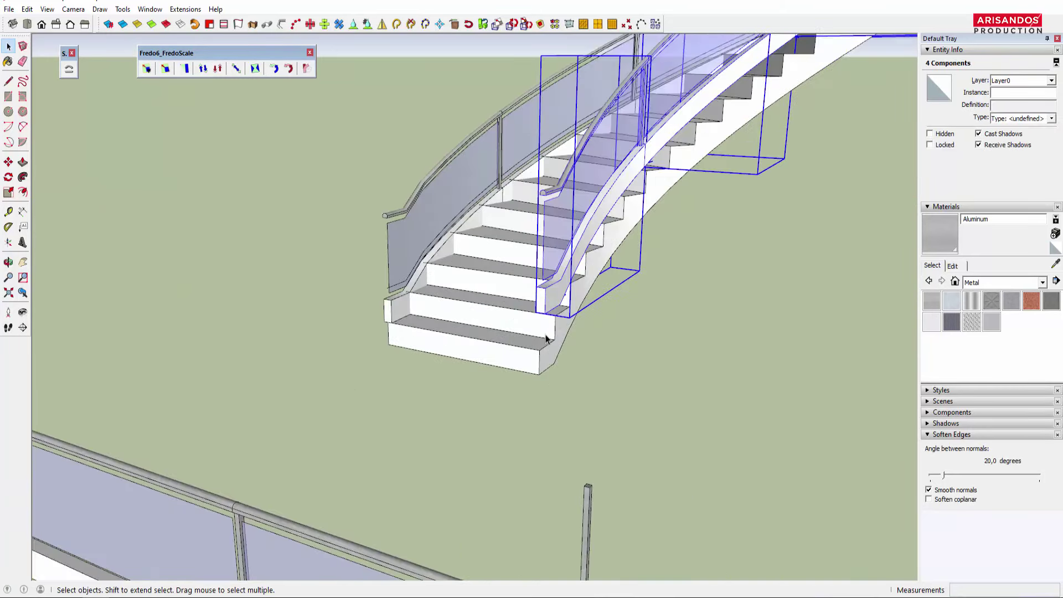
scroll(546, 331, "up", 2)
Step: Move the inner railing pieces 30 cm from the bottom stair corner, then view from above
key("m")
left_click(548, 330)
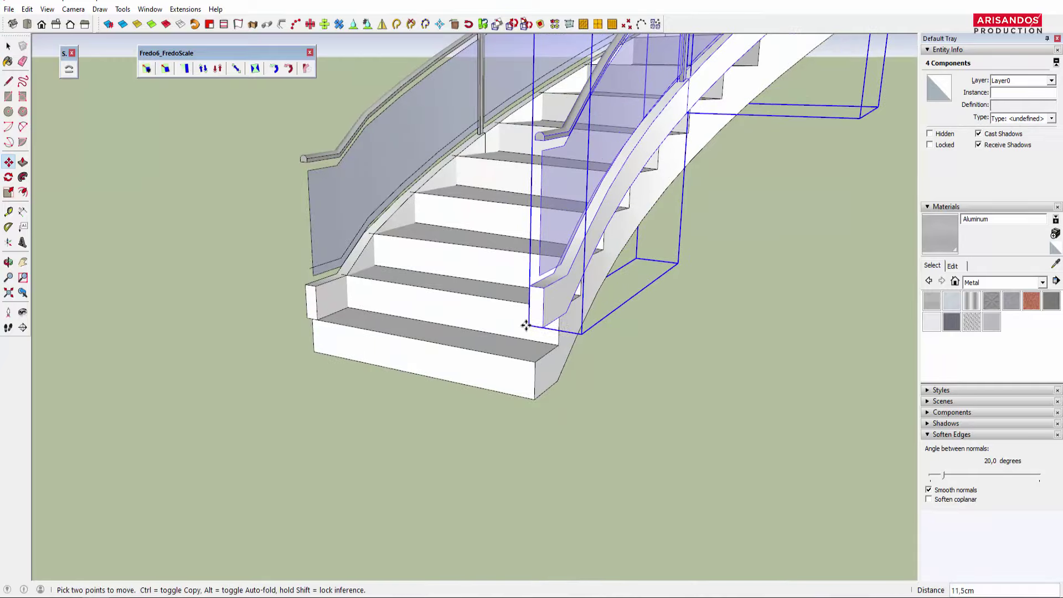
scroll(491, 349, "down", 5)
middle_click_drag(563, 263, 499, 351)
key("space")
middle_click_drag(609, 340, 434, 428)
scroll(482, 334, "up", 3)
left_click(482, 334)
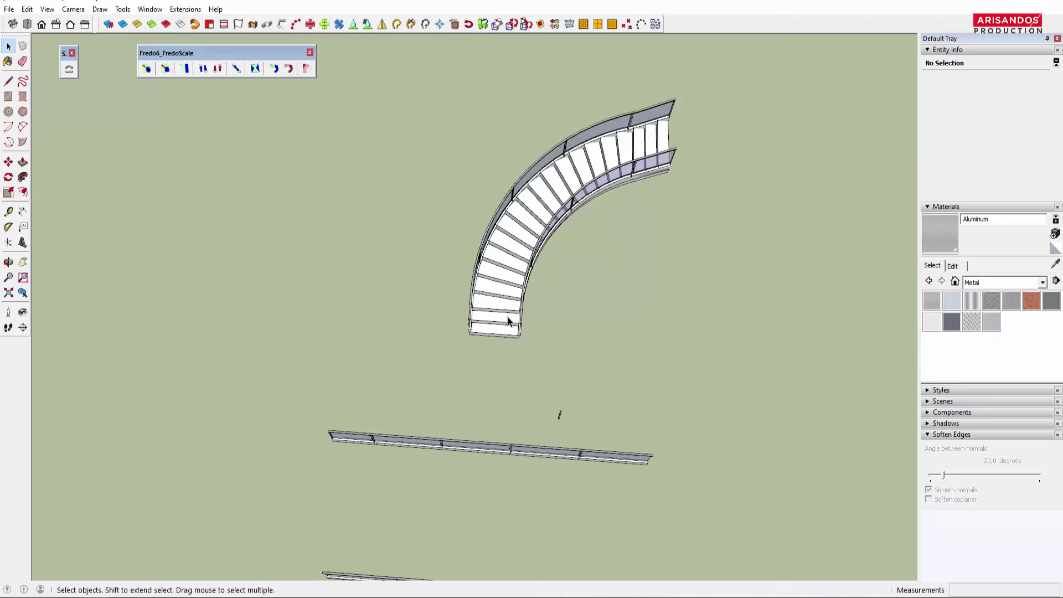
Step: Orbit and zoom around the grouped staircase to see it beside the house
scroll(520, 342, "down", 3)
middle_click_drag(521, 342, 434, 150)
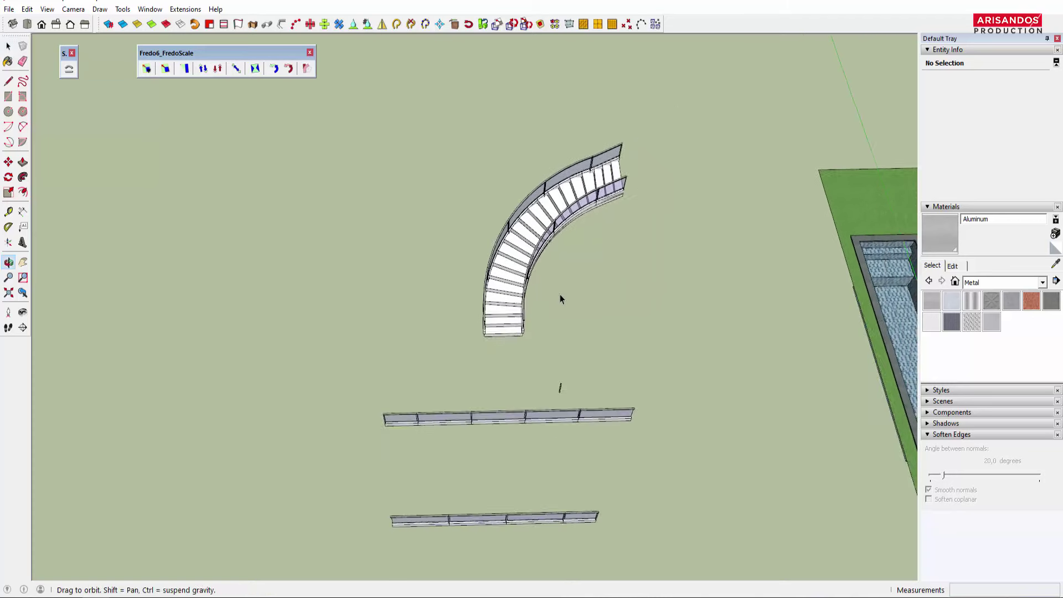
scroll(618, 343, "up", 2)
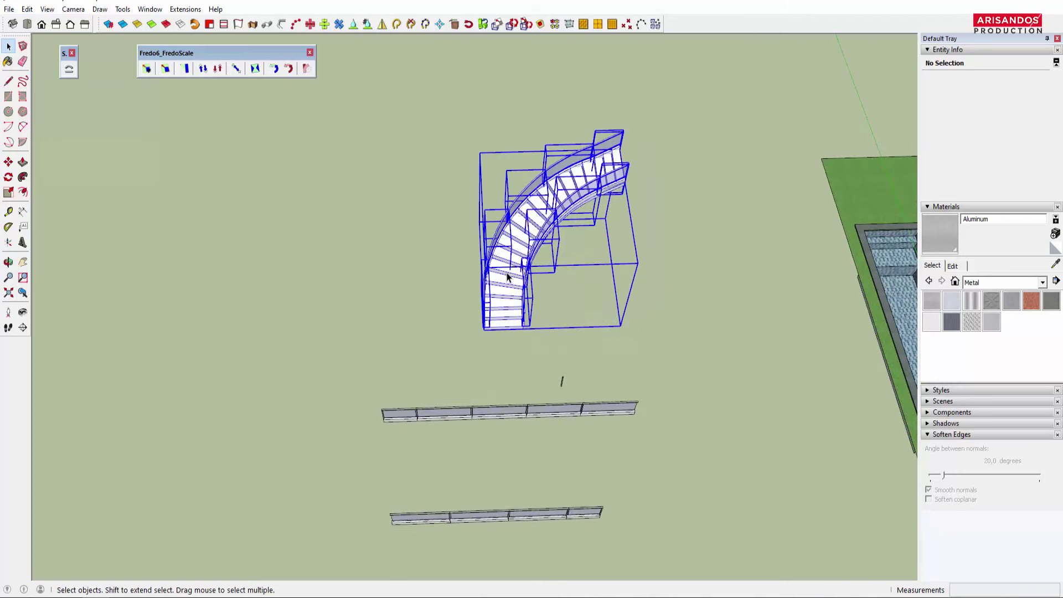
right_click(548, 270)
middle_click_drag(557, 329, 423, 255)
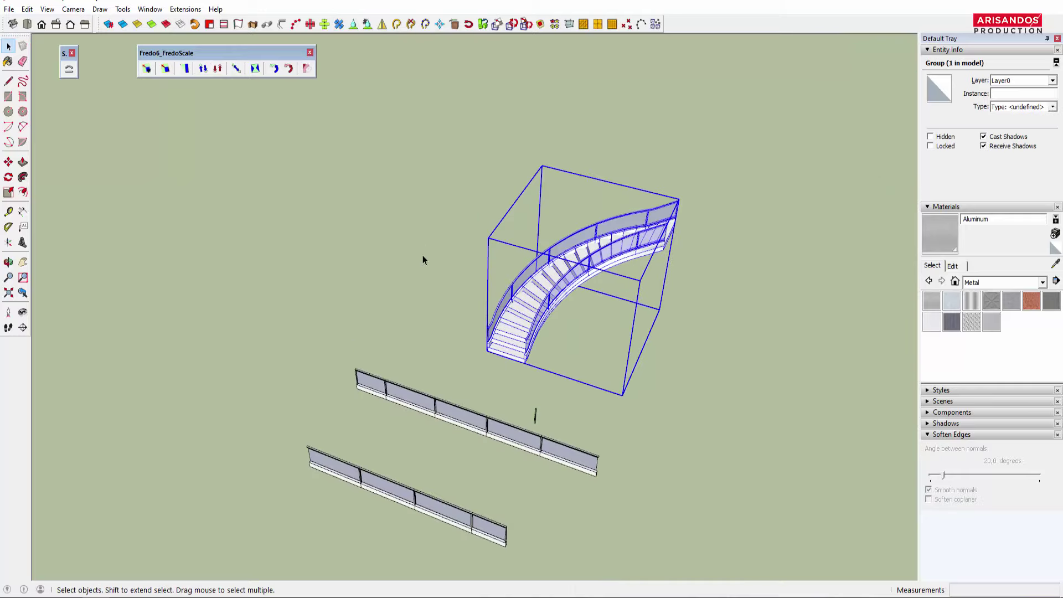
scroll(603, 232, "down", 2)
scroll(579, 248, "up", 3)
scroll(573, 251, "up", 2)
scroll(575, 254, "down", 1)
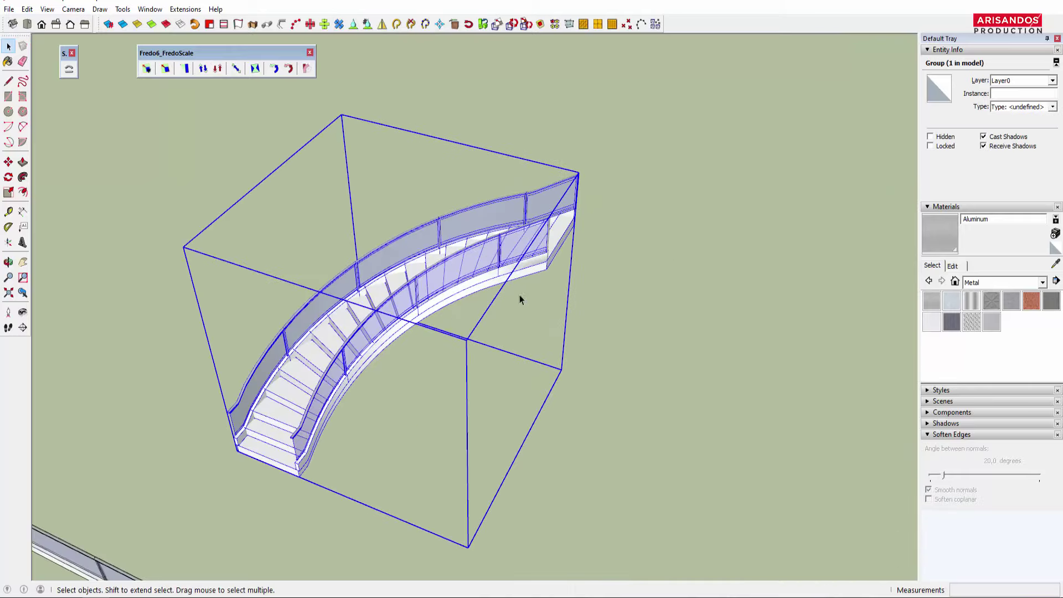
scroll(519, 294, "down", 3)
scroll(370, 274, "down", 1)
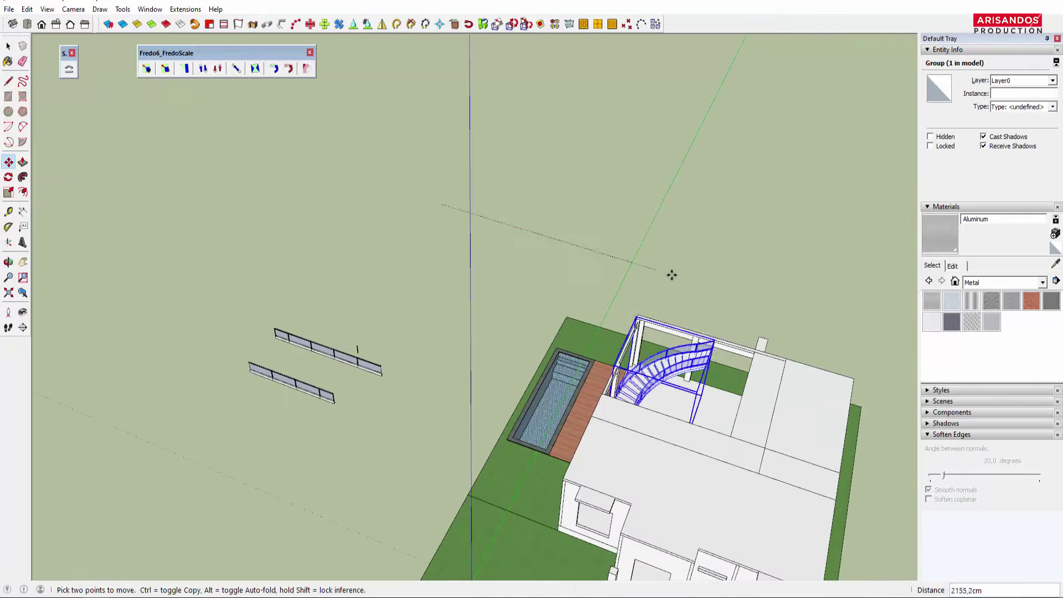
Step: Move the inner glass balustrade group into position on the stairs
mouse_move(731, 380)
middle_mouse_down()
mouse_move(454, 548)
mouse_move(524, 503)
middle_mouse_up()
scroll(454, 551, "up", 2)
scroll(461, 557, "up", 2)
scroll(461, 557, "up", 3)
scroll(534, 536, "up", 2)
scroll(522, 539, "up", 1)
left_click(522, 539)
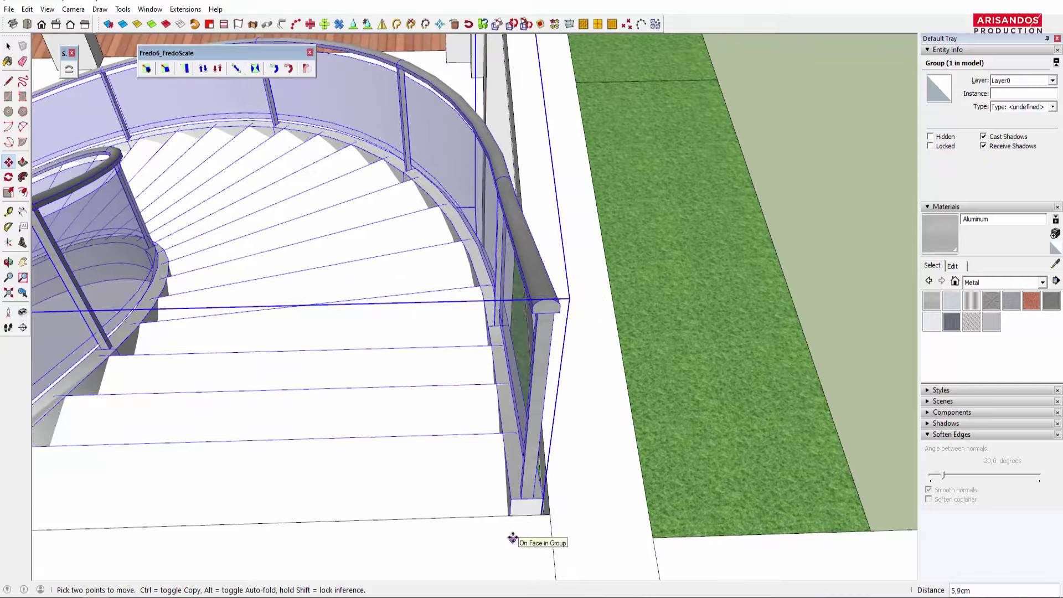
scroll(506, 500, "up", 2)
scroll(557, 515, "down", 5)
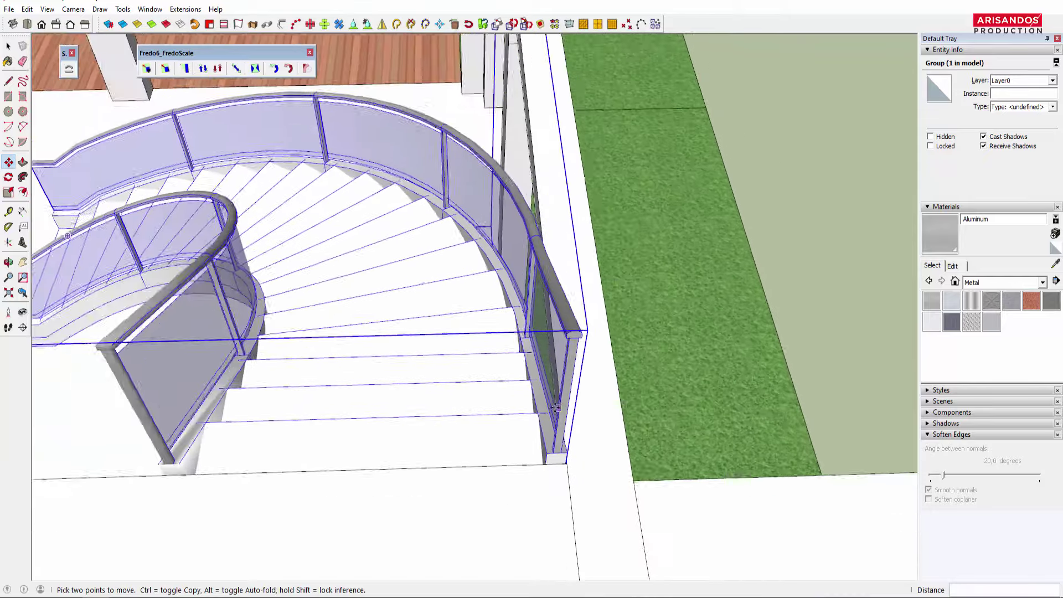
middle_click_drag(556, 515, 553, 314)
key("space")
left_click(763, 234)
Step: Orbit and zoom out to check the whole staircase with both glass railings
mouse_move(762, 234)
middle_mouse_down()
mouse_move(620, 302)
mouse_move(594, 391)
middle_mouse_up()
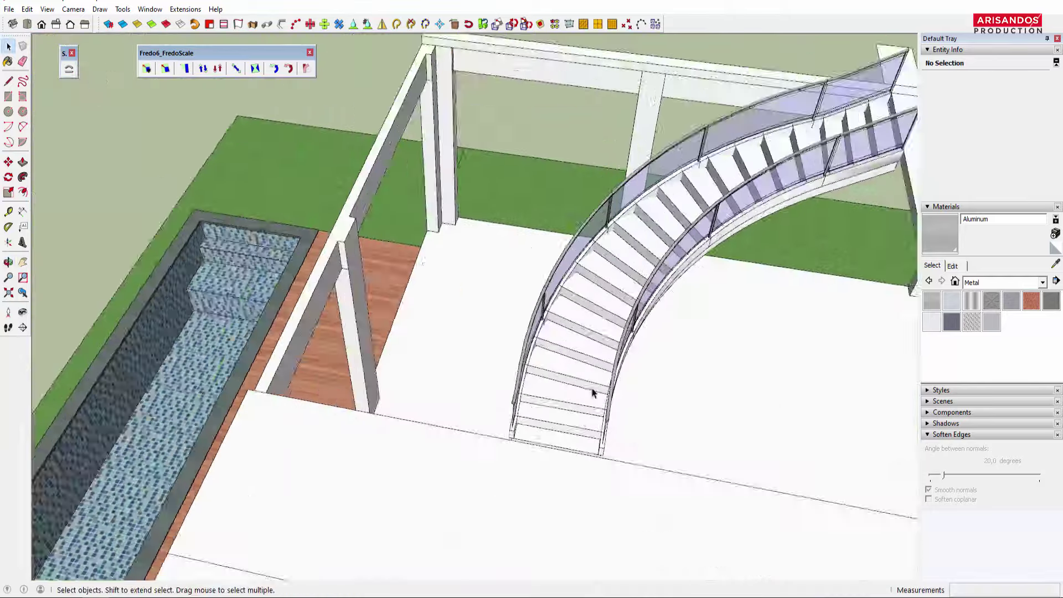
scroll(533, 428, "up", 3)
scroll(534, 428, "down", 3)
middle_click_drag(533, 428, 688, 325)
scroll(688, 326, "down", 3)
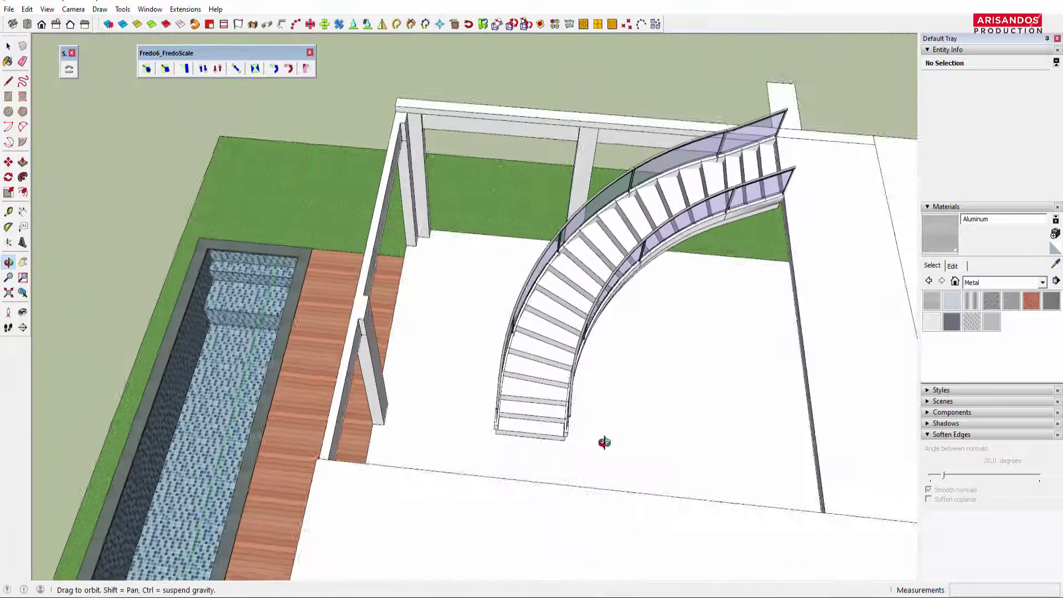
middle_click_drag(603, 443, 540, 417)
key("space")
Step: Hide the upper floor slab to expose the staircase
scroll(540, 418, "up", 3)
left_click(784, 331)
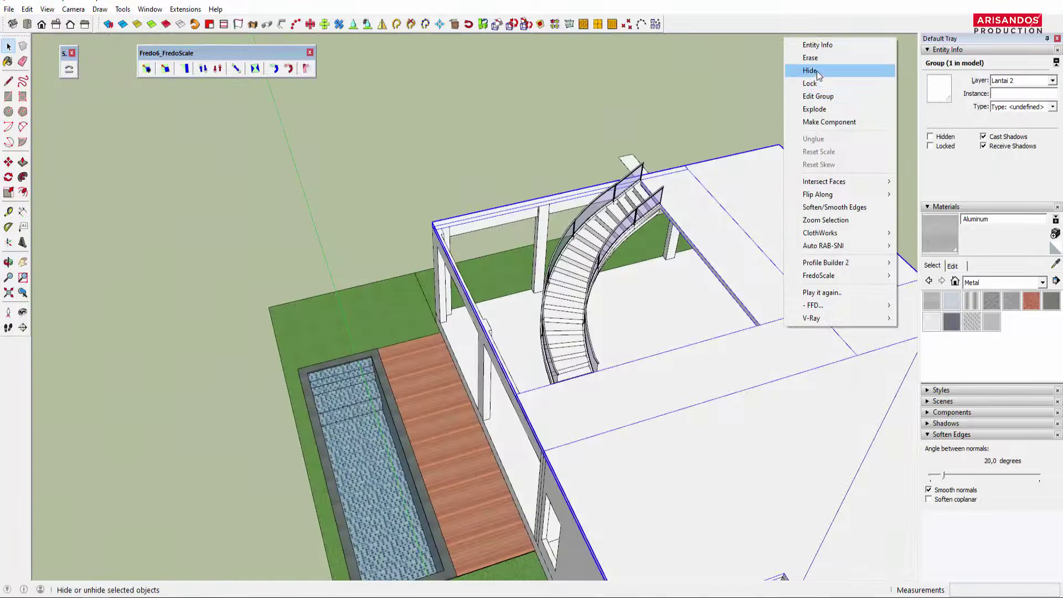
left_click(816, 71)
mouse_move(816, 71)
middle_mouse_down()
mouse_move(655, 398)
mouse_move(519, 410)
middle_mouse_up()
scroll(655, 398, "up", 3)
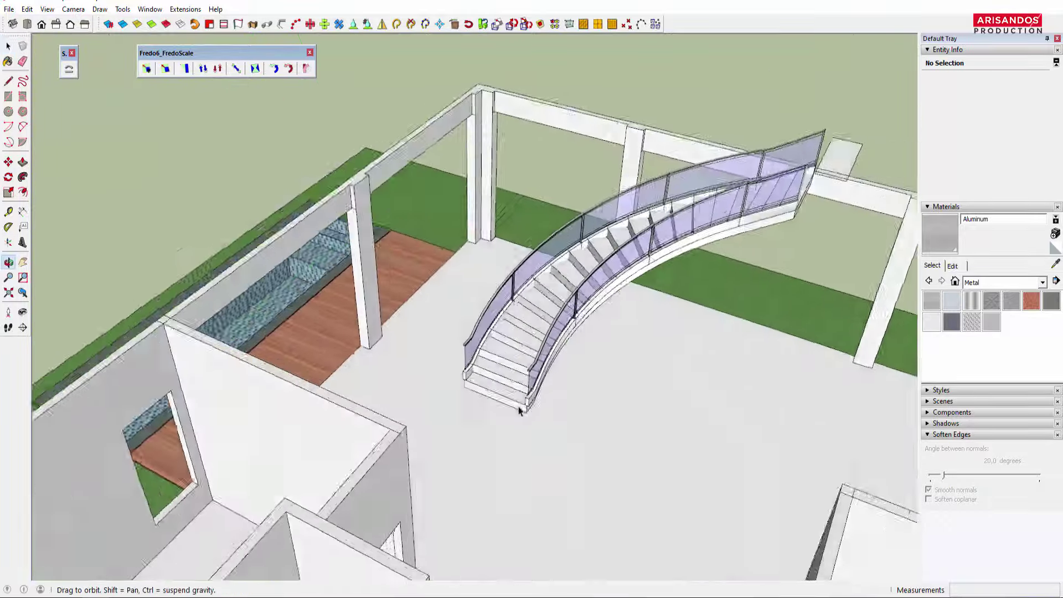
scroll(547, 461, "up", 2)
scroll(547, 460, "up", 2)
scroll(620, 426, "up", 2)
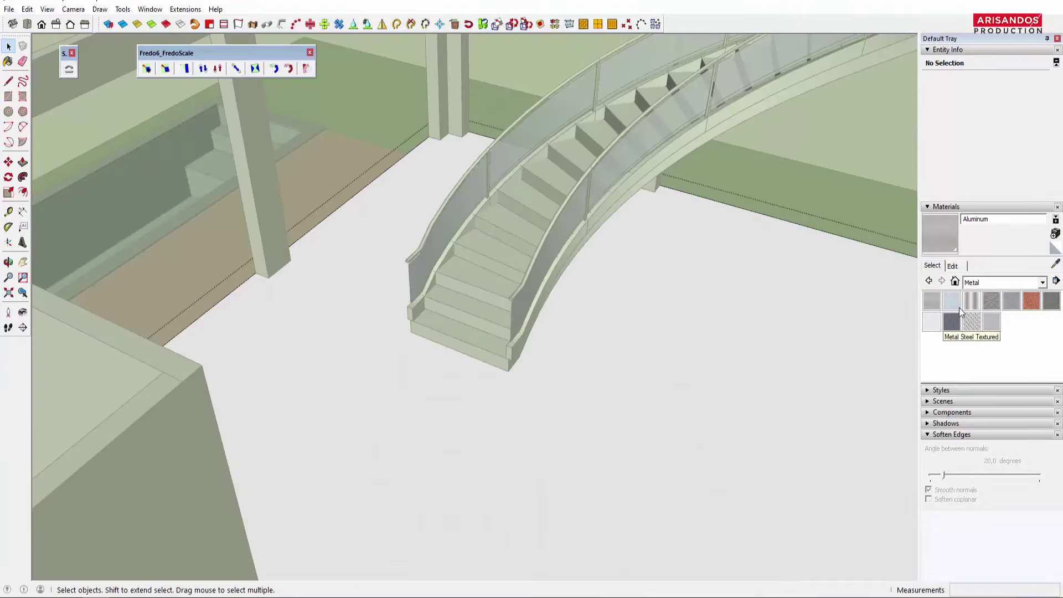
Step: Choose the Keramik Lantai category's ceramic lantai 1 material for the floor
left_click(1021, 283)
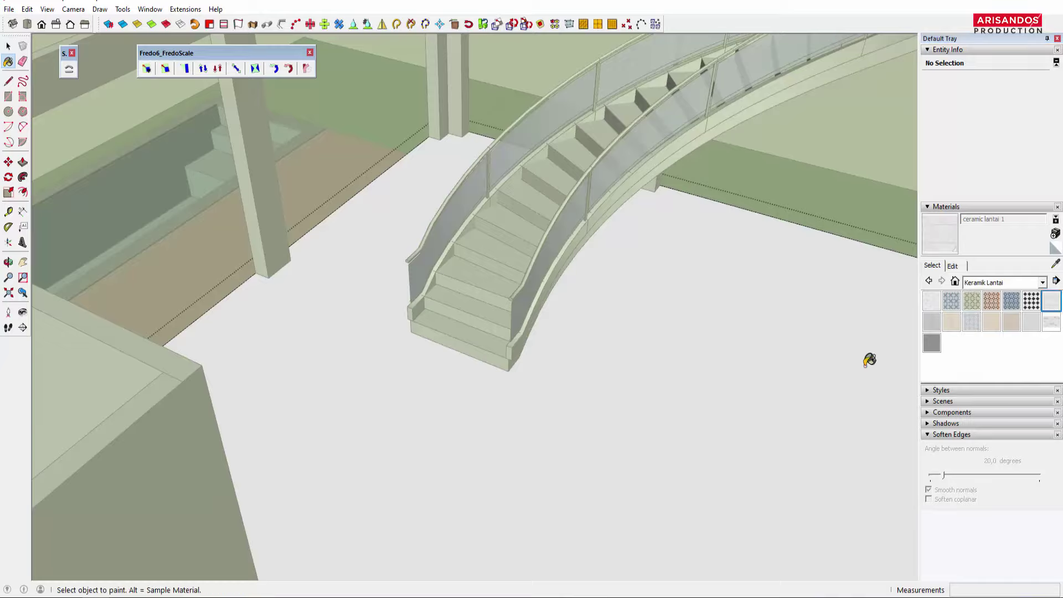
scroll(803, 346, "down", 3)
scroll(695, 273, "down", 2)
key("space")
scroll(719, 158, "up", 2)
scroll(487, 396, "up", 3)
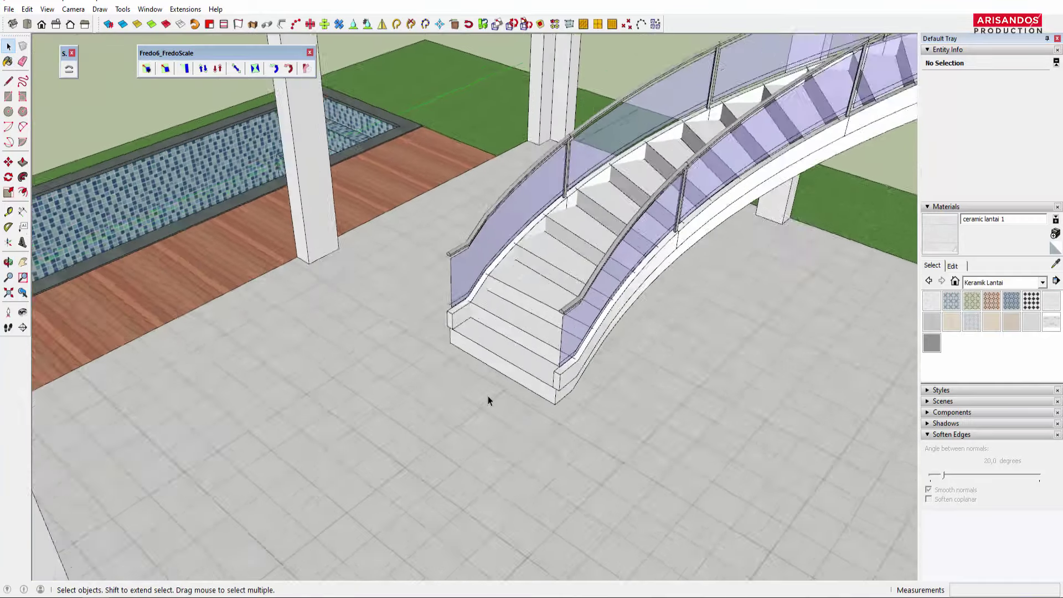
Step: Orbit and zoom to inspect the stairs from low and high angles
middle_click_drag(487, 396, 513, 363)
scroll(513, 363, "up", 2)
scroll(603, 332, "up", 2)
middle_click_drag(602, 332, 566, 232)
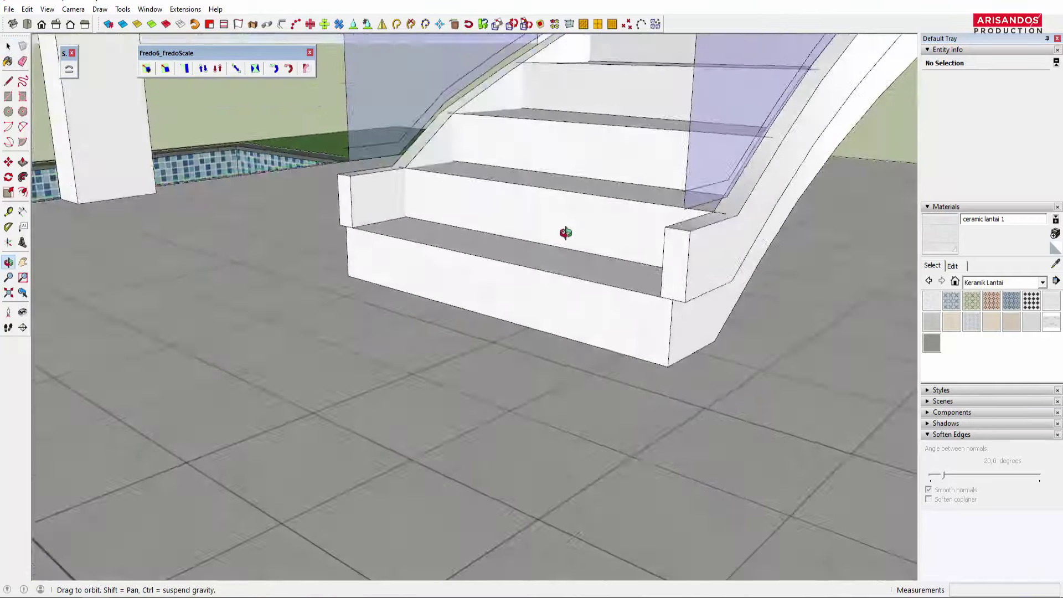
scroll(404, 209, "down", 2)
mouse_move(403, 209)
middle_mouse_down()
mouse_move(517, 194)
mouse_move(534, 351)
middle_mouse_up()
scroll(527, 341, "up", 2)
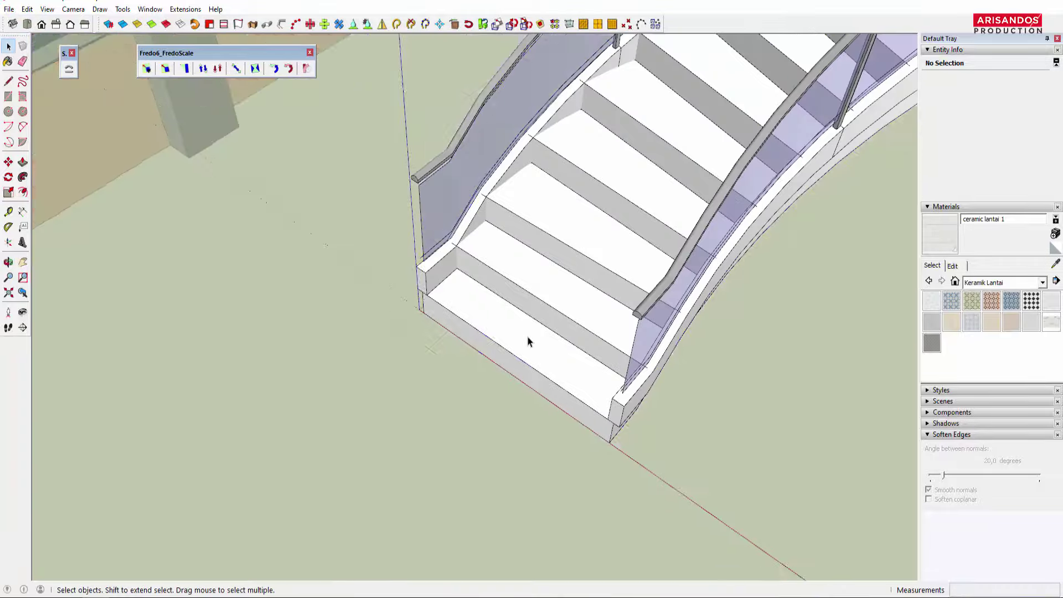
scroll(527, 342, "up", 1)
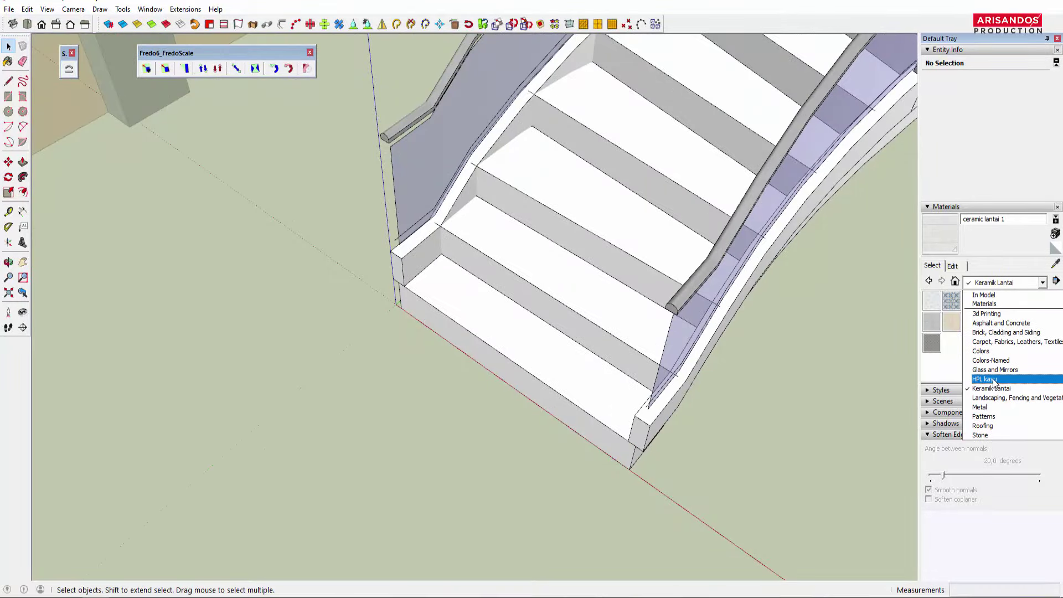
Step: Try painting the stairs with HPL 5 ceramic wood, then undo it
left_click(1011, 301)
scroll(559, 380, "up", 1)
left_click(528, 385)
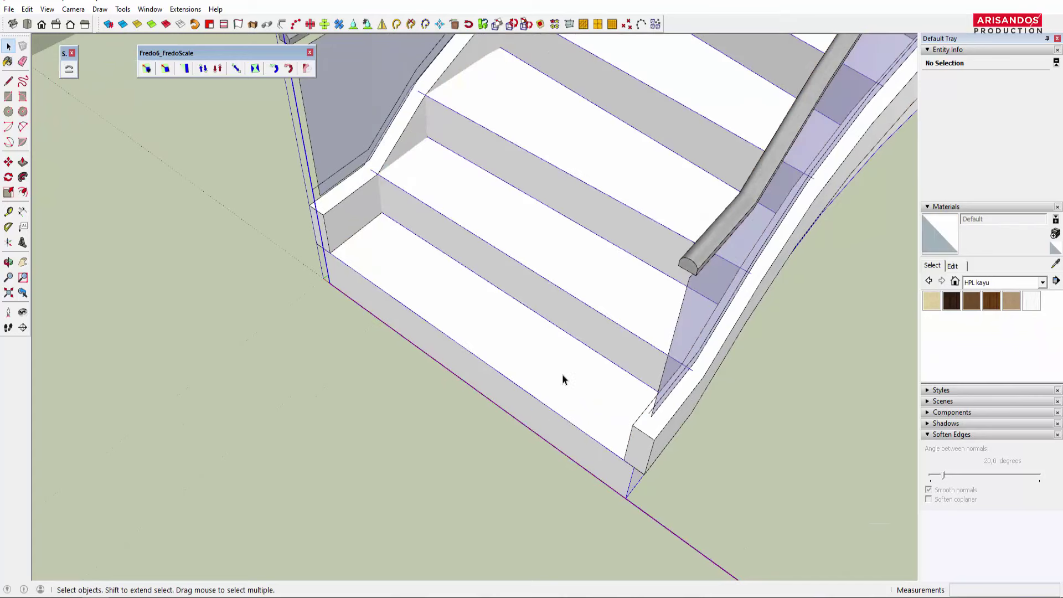
scroll(562, 379, "up", 2)
scroll(562, 379, "up", 2)
key("b")
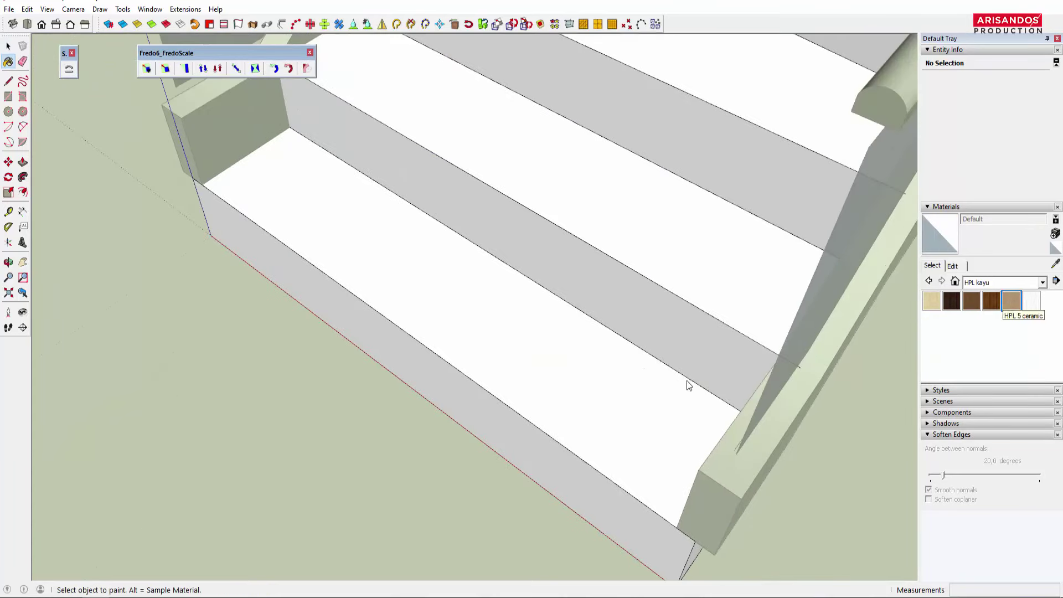
Step: Paint the stair treads one by one with HPL 5 ceramic wood
left_click(1011, 301)
left_click(742, 404)
scroll(657, 238, "down", 3)
left_click(631, 332)
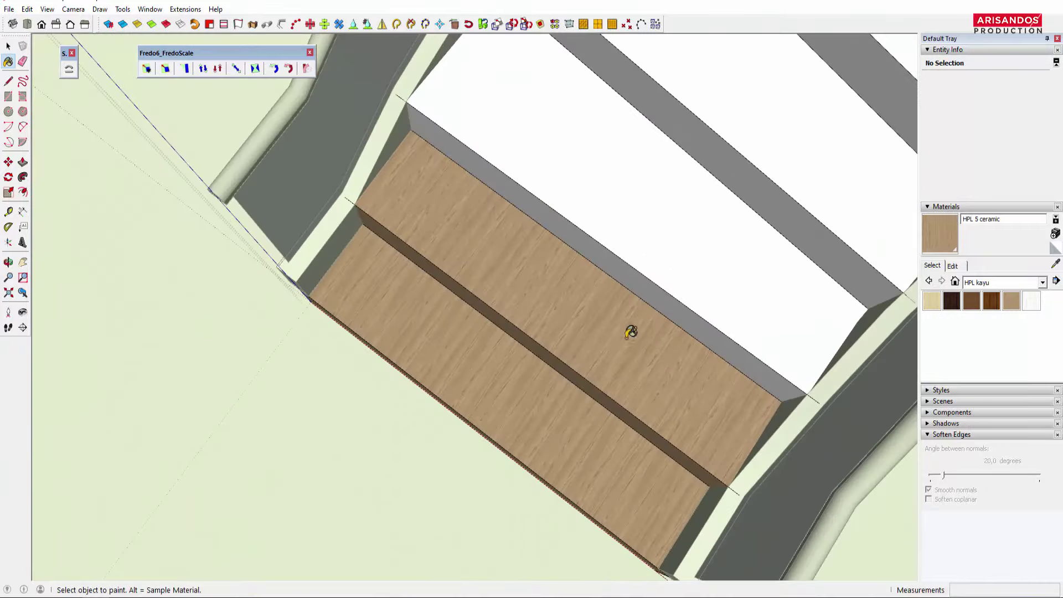
left_click(631, 268)
scroll(662, 218, "up", 2)
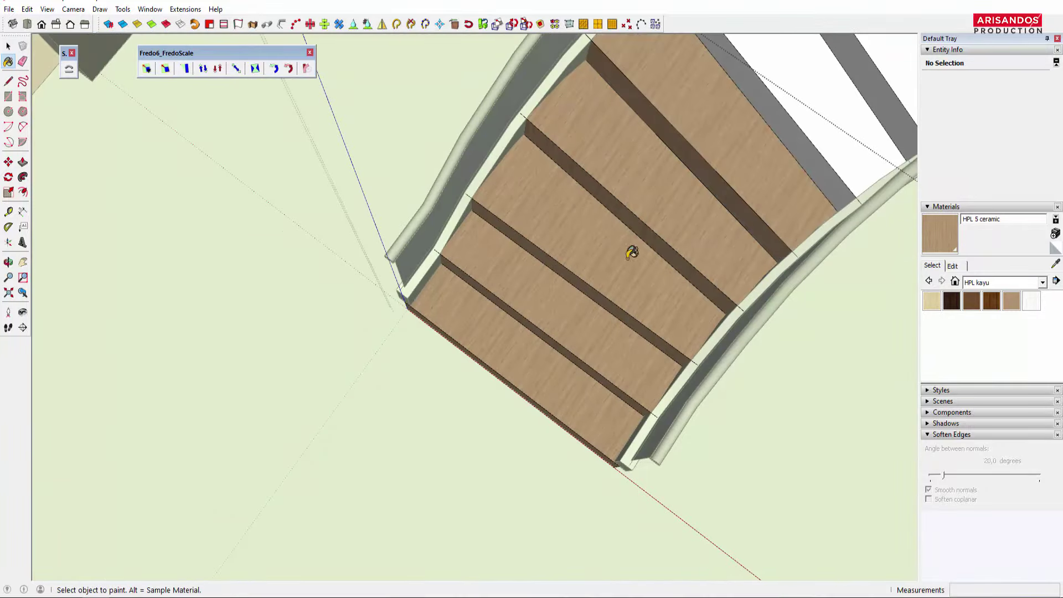
scroll(632, 252, "down", 3)
scroll(609, 194, "up", 3)
left_click(585, 164)
scroll(620, 81, "down", 3)
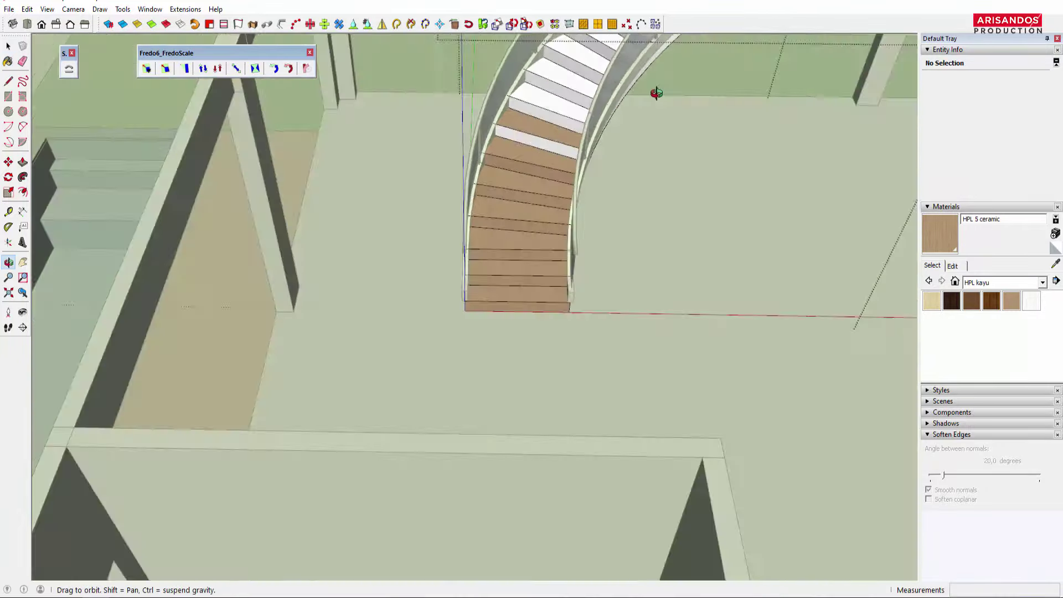
scroll(530, 131, "up", 3)
Step: Orbit over the upper treads and out to view the painted staircase in the house
middle_click_drag(619, 37, 540, 199)
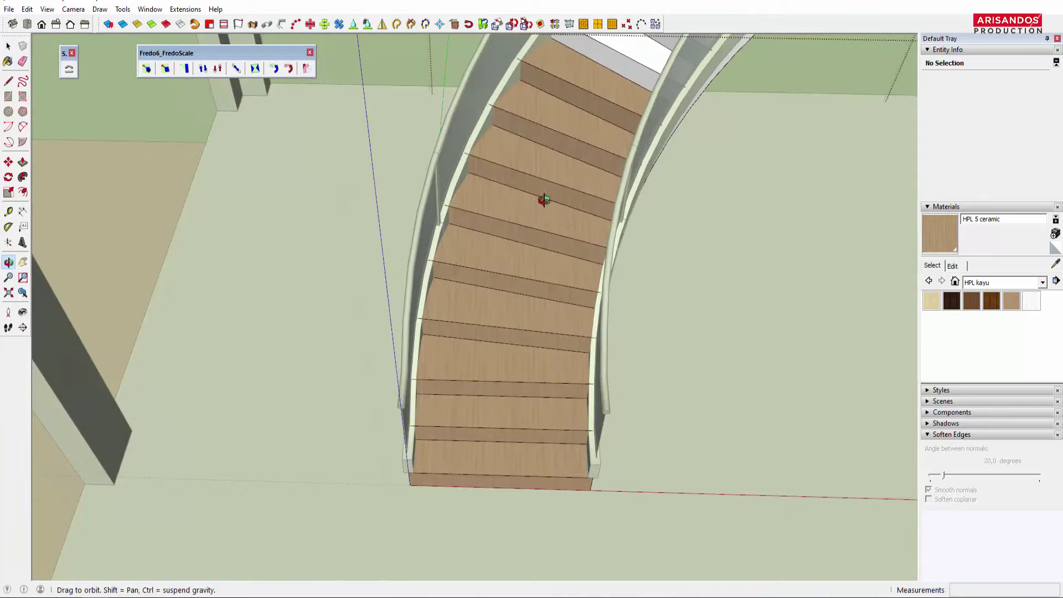
scroll(610, 119, "up", 3)
scroll(515, 195, "down", 3)
scroll(665, 104, "up", 3)
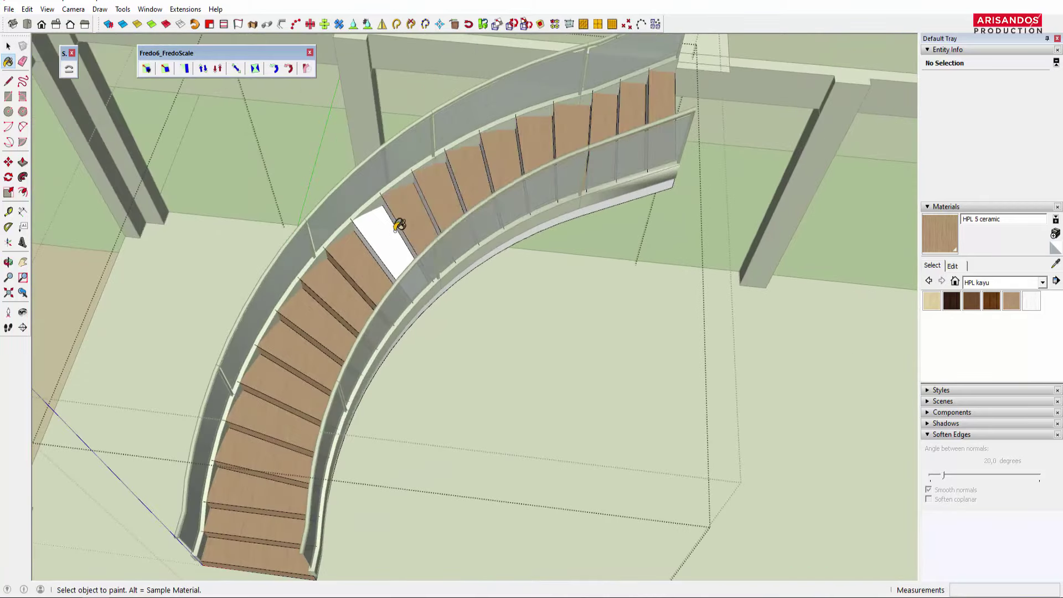
scroll(388, 235, "up", 2)
middle_click_drag(380, 244, 612, 154)
scroll(484, 198, "down", 3)
scroll(485, 272, "up", 3)
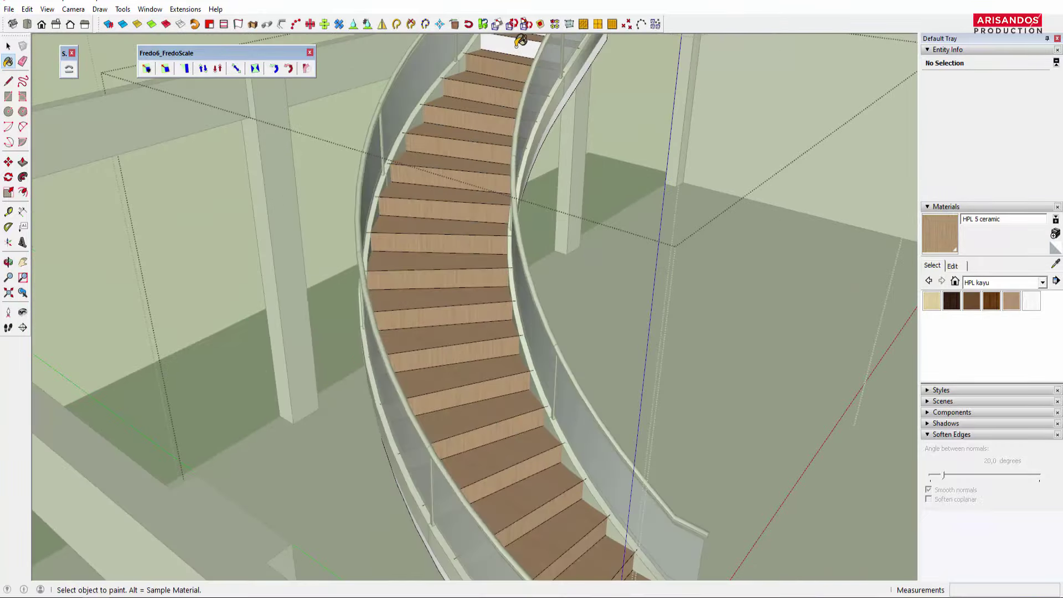
scroll(521, 41, "down", 2)
scroll(506, 114, "down", 3)
middle_click_drag(505, 114, 415, 218)
key("space")
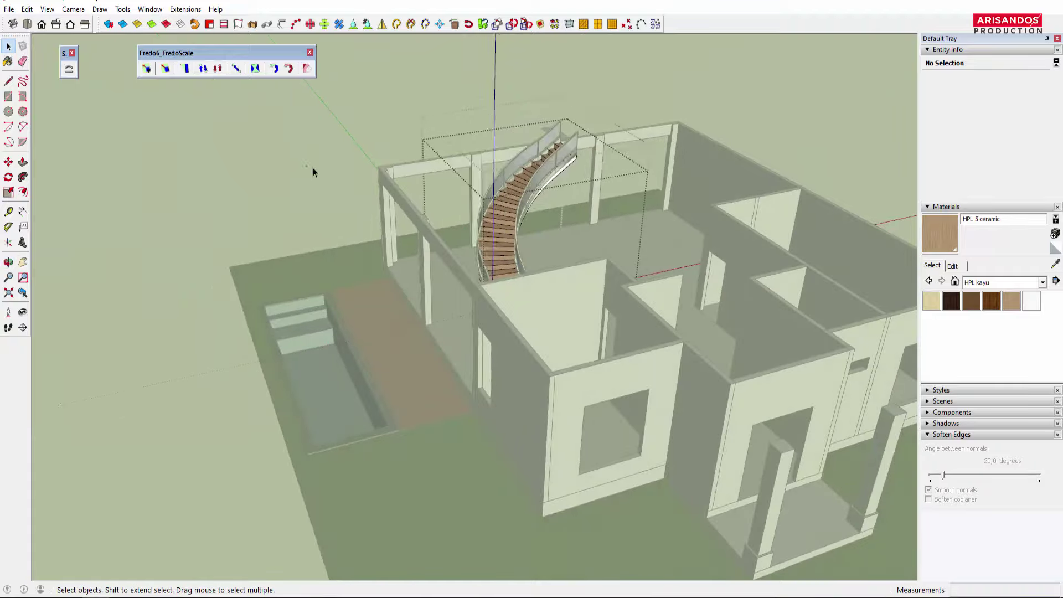
scroll(573, 195, "up", 3)
middle_click_drag(573, 195, 269, 197)
scroll(291, 318, "up", 4)
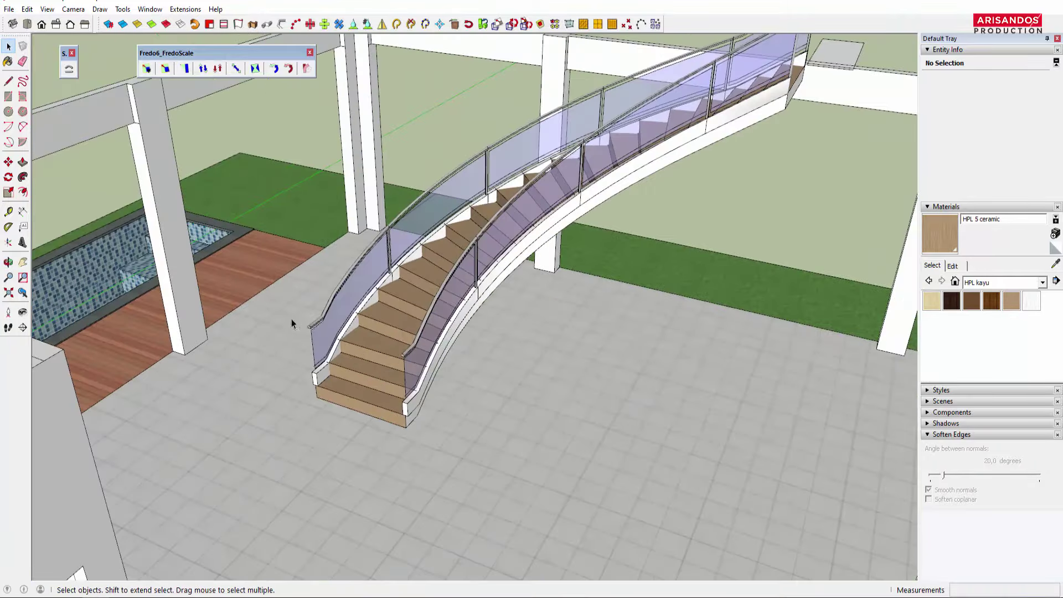
middle_click_drag(291, 319, 365, 377)
scroll(381, 382, "up", 2)
scroll(429, 397, "up", 2)
scroll(417, 350, "up", 2)
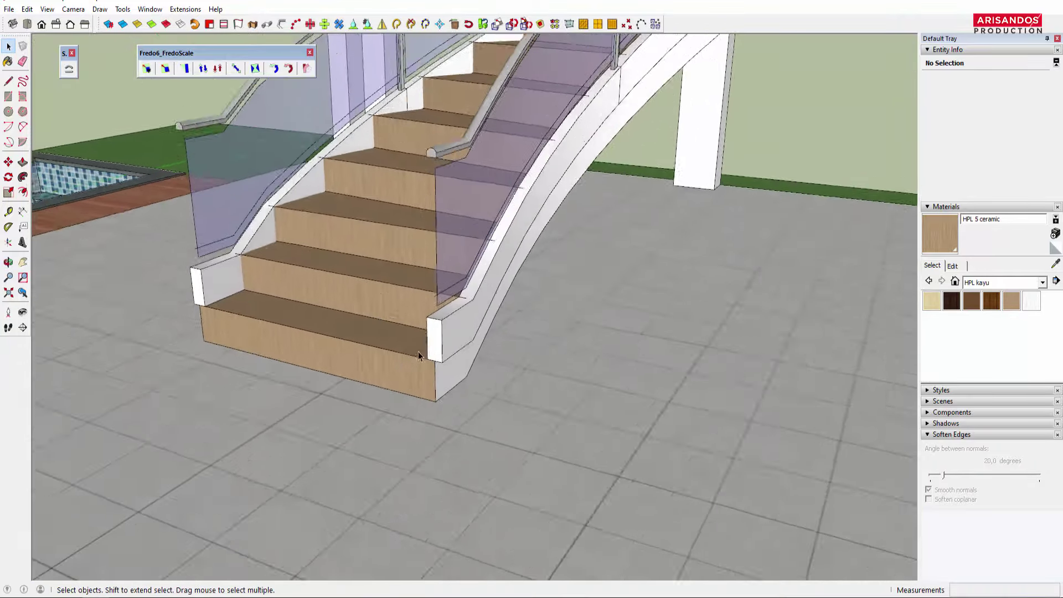
scroll(418, 351, "up", 2)
scroll(415, 412, "down", 2)
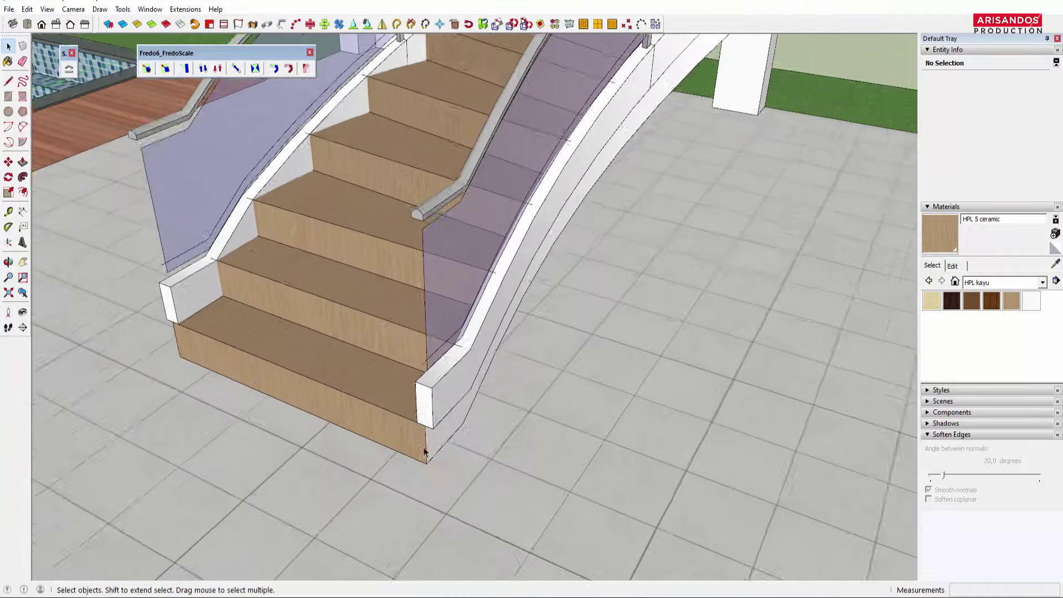
mouse_move(339, 380)
middle_mouse_down()
mouse_move(515, 401)
mouse_move(308, 365)
mouse_move(485, 336)
mouse_move(535, 370)
middle_mouse_up()
scroll(514, 401, "up", 2)
scroll(538, 395, "down", 2)
scroll(543, 361, "down", 3)
key("shift+l")
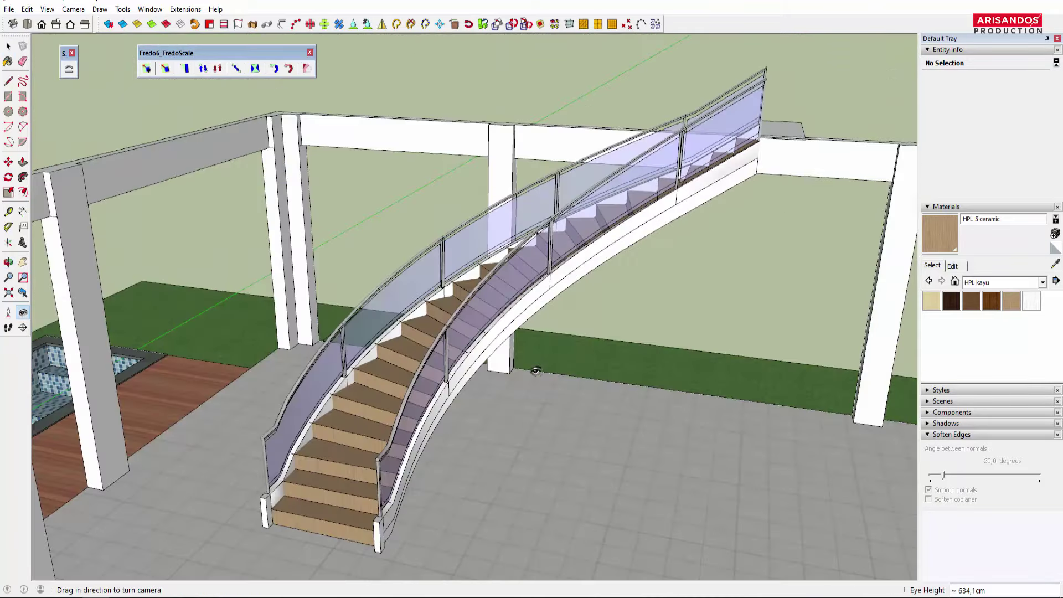
scroll(506, 422, "down", 3)
scroll(506, 422, "up", 3)
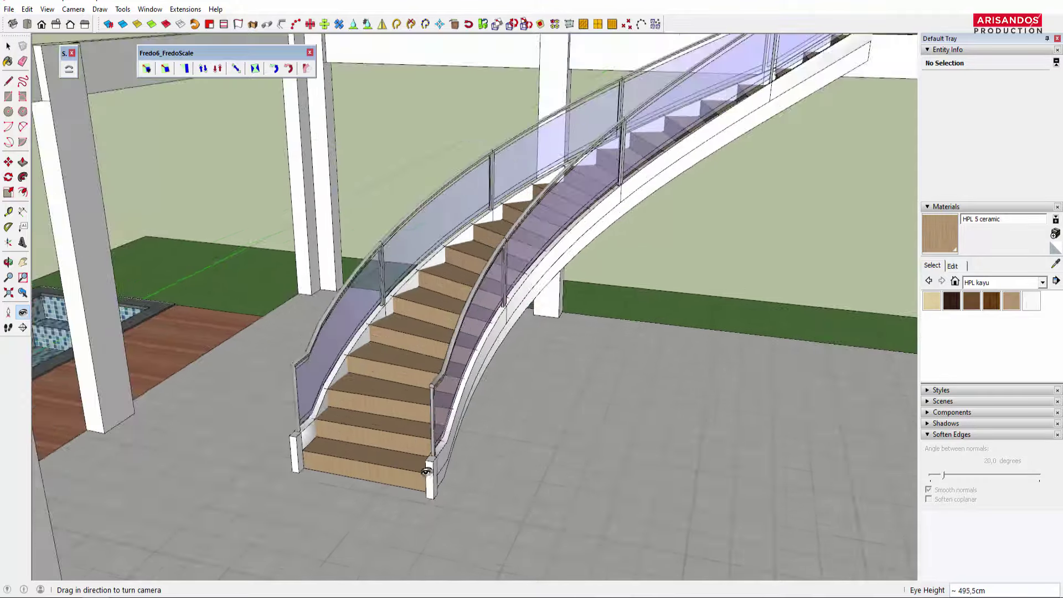
scroll(387, 462, "up", 3)
mouse_move(387, 463)
middle_mouse_down()
mouse_move(266, 424)
mouse_move(394, 373)
mouse_move(531, 404)
middle_mouse_up()
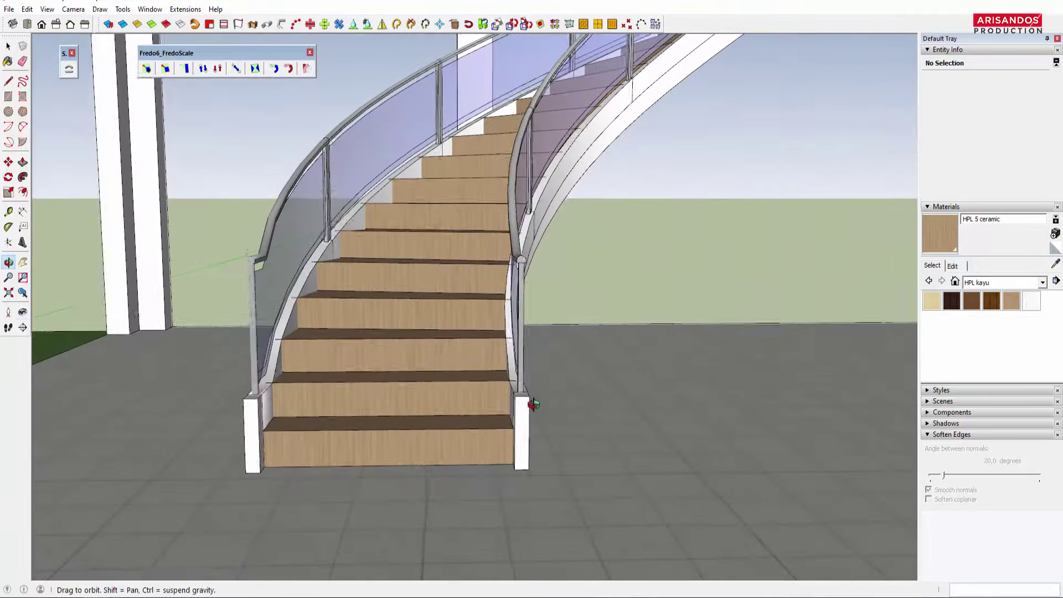
key("shift+l")
left_click_drag(404, 332, 394, 272)
middle_click_drag(395, 273, 476, 505)
scroll(491, 351, "down", 5)
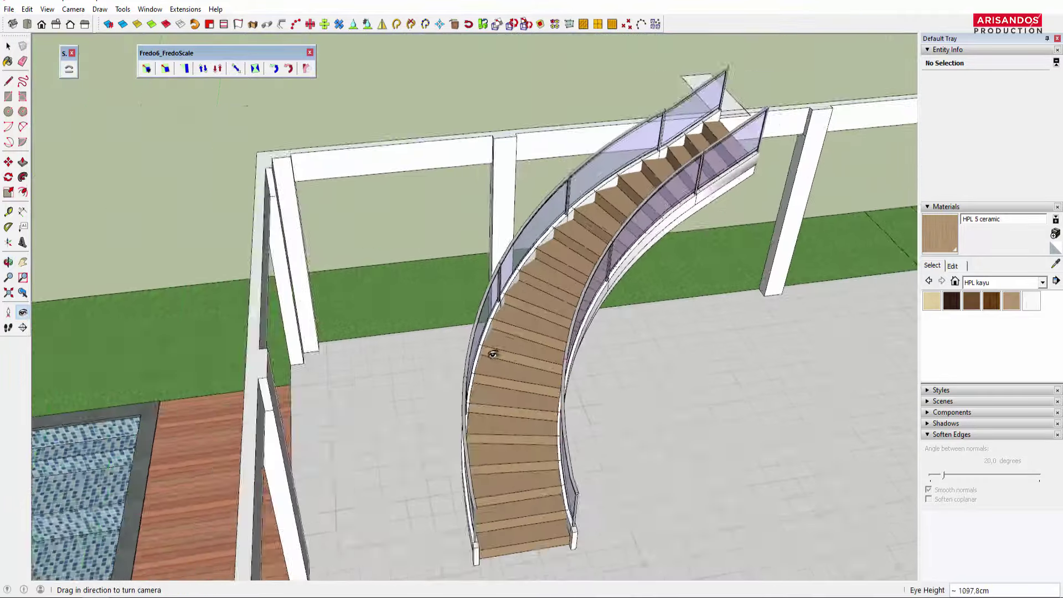
middle_click_drag(491, 351, 548, 335)
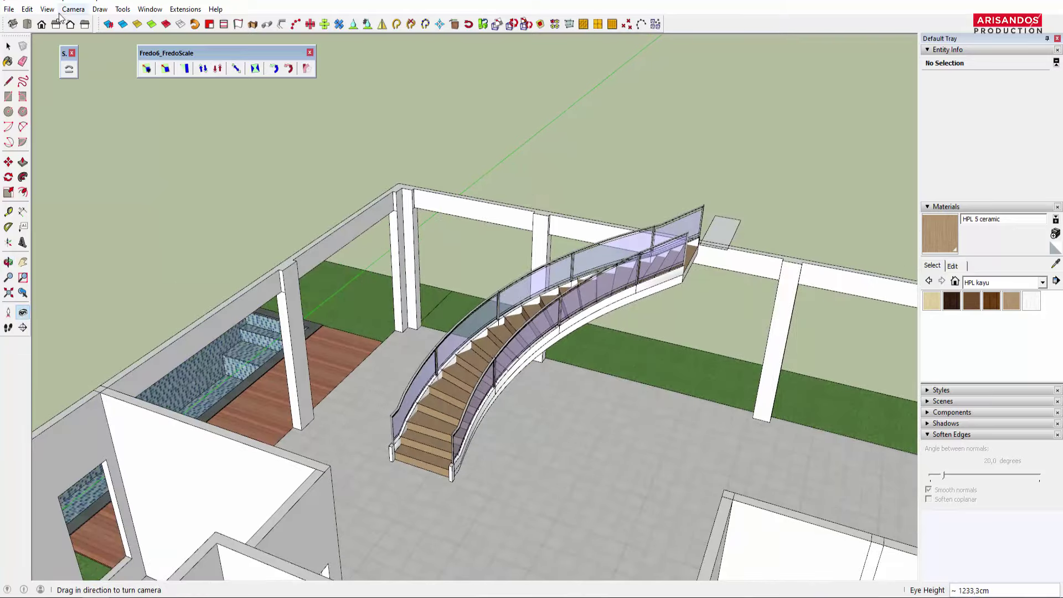
Step: Unhide all hidden geometry with Edit > Unhide > All and look down at the stairs
left_click(27, 9)
left_click(205, 201)
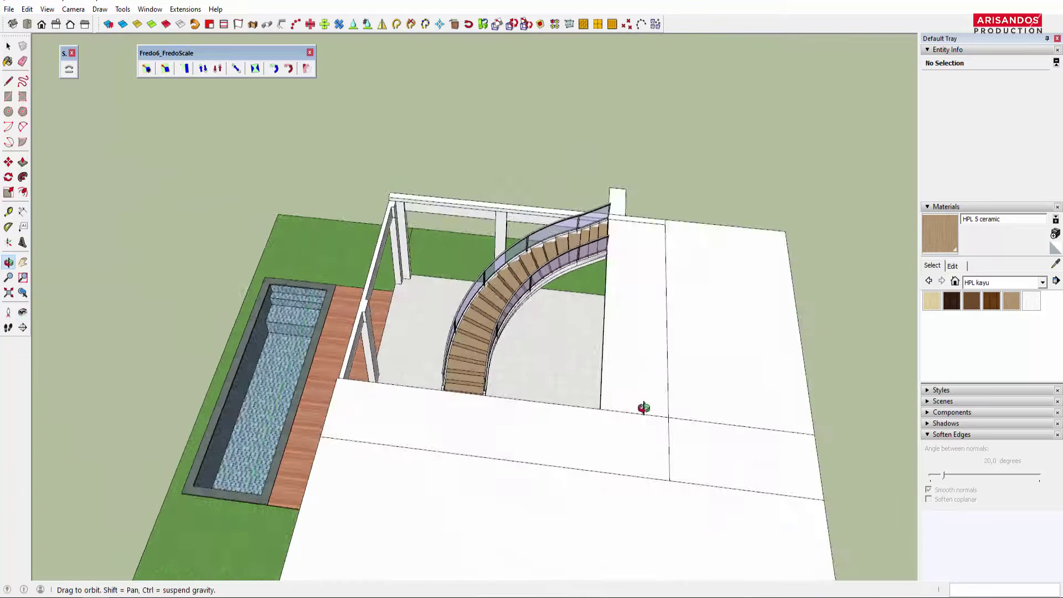
left_click_drag(641, 408, 405, 365)
scroll(499, 351, "down", 5)
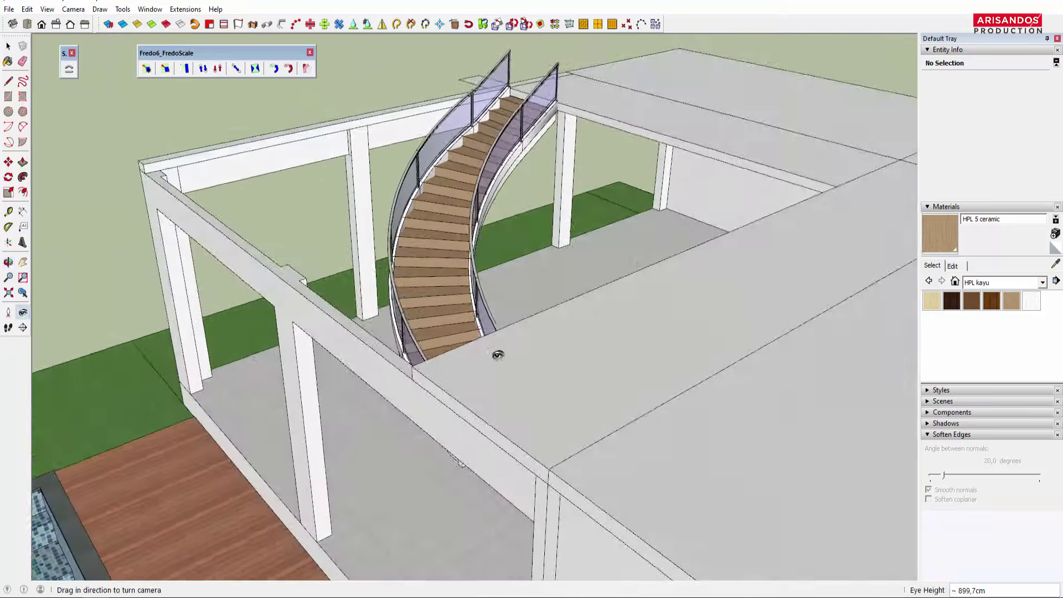
mouse_move(499, 351)
middle_mouse_down()
mouse_move(570, 202)
mouse_move(688, 207)
middle_mouse_up()
Step: Orbit and zoom around the staircase from close, front and higher viewpoints
scroll(605, 316, "up", 3)
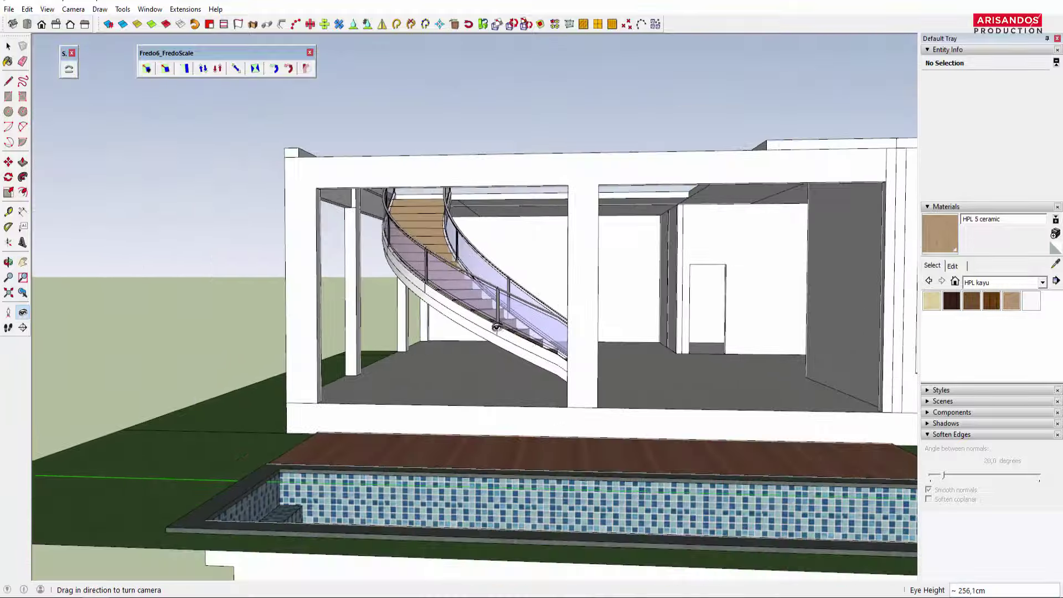
scroll(606, 316, "up", 5)
middle_click_drag(545, 307, 409, 331)
scroll(409, 331, "down", 3)
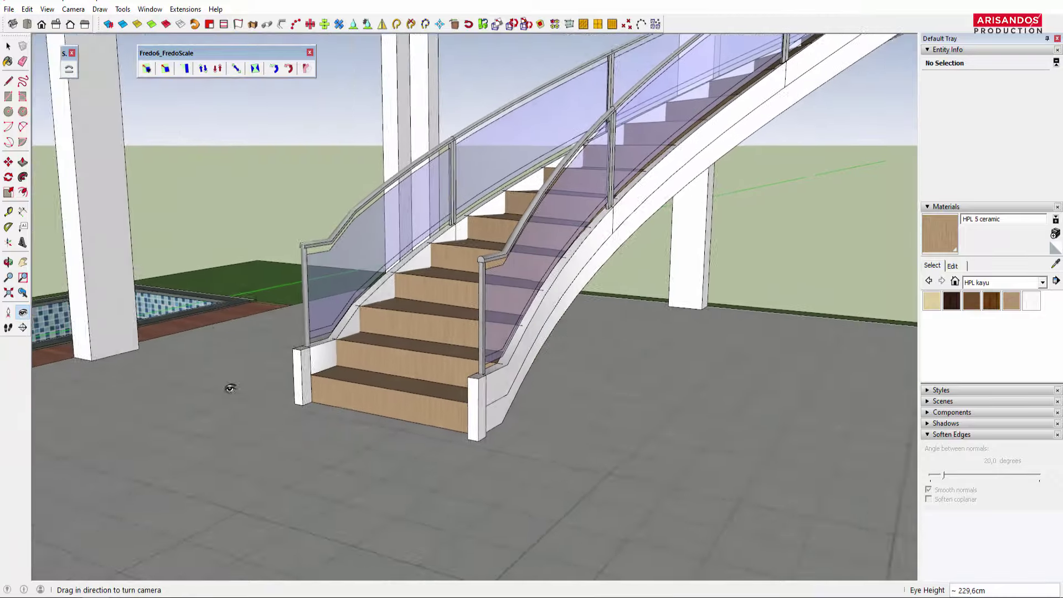
middle_click_drag(230, 387, 355, 299)
scroll(355, 300, "up", 3)
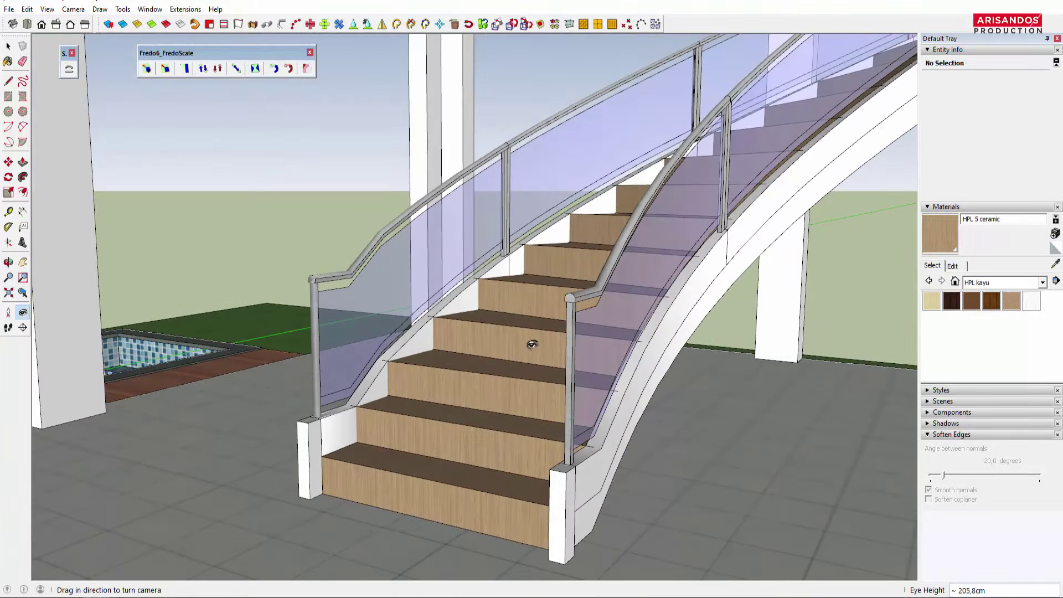
mouse_move(667, 356)
left_mouse_down()
mouse_move(491, 391)
mouse_move(504, 374)
left_mouse_up()
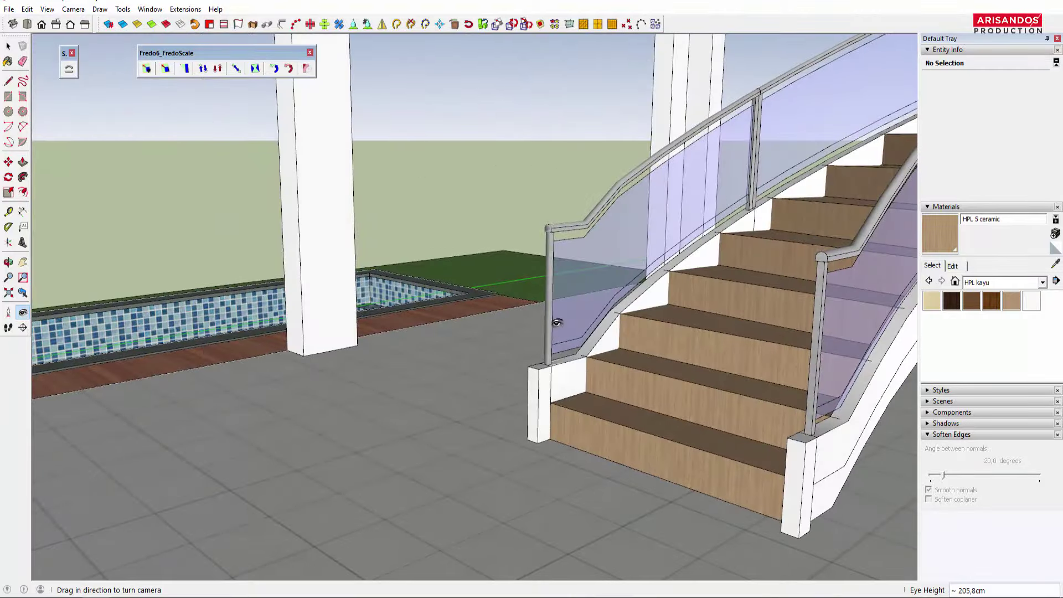
mouse_move(514, 286)
middle_mouse_down()
mouse_move(636, 380)
mouse_move(587, 398)
middle_mouse_up()
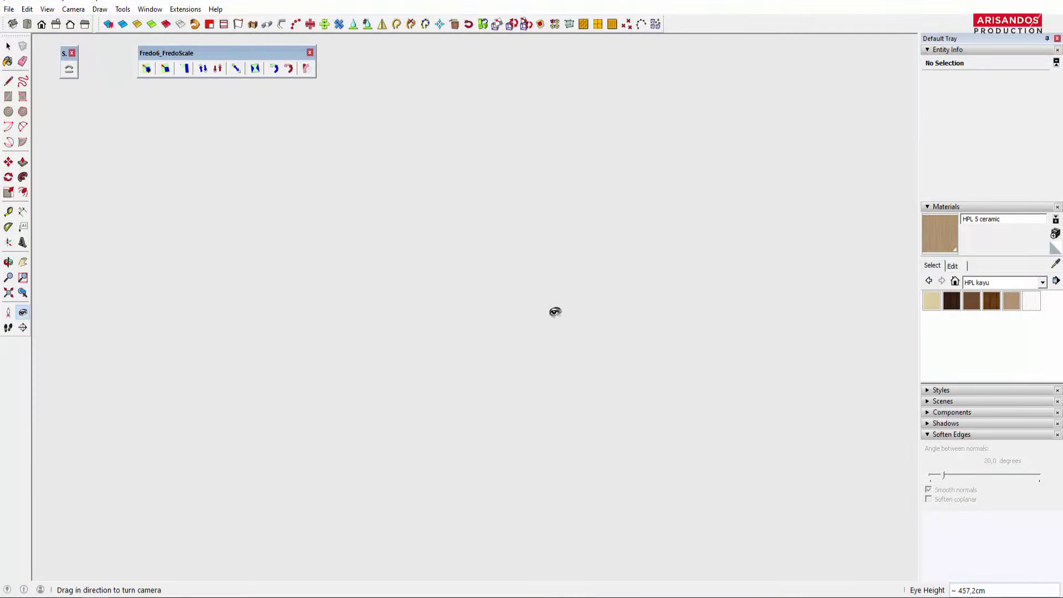
Step: Switch to Top view, then orbit to an overhead 3D view
left_click(26, 23)
scroll(559, 261, "down", 3)
scroll(559, 261, "down", 5)
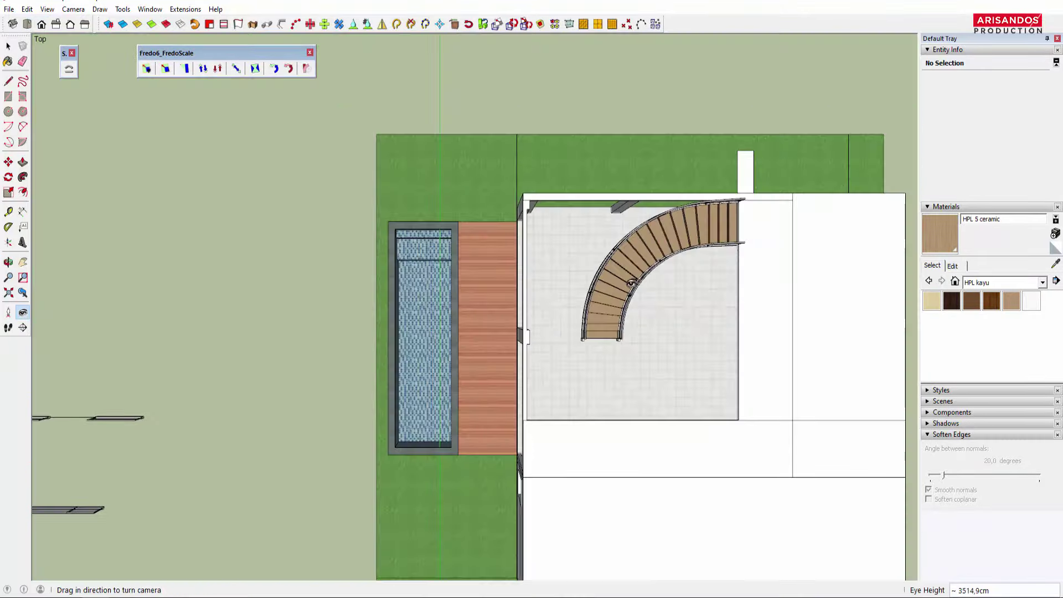
middle_click_drag(560, 261, 777, 137)
left_click(23, 312)
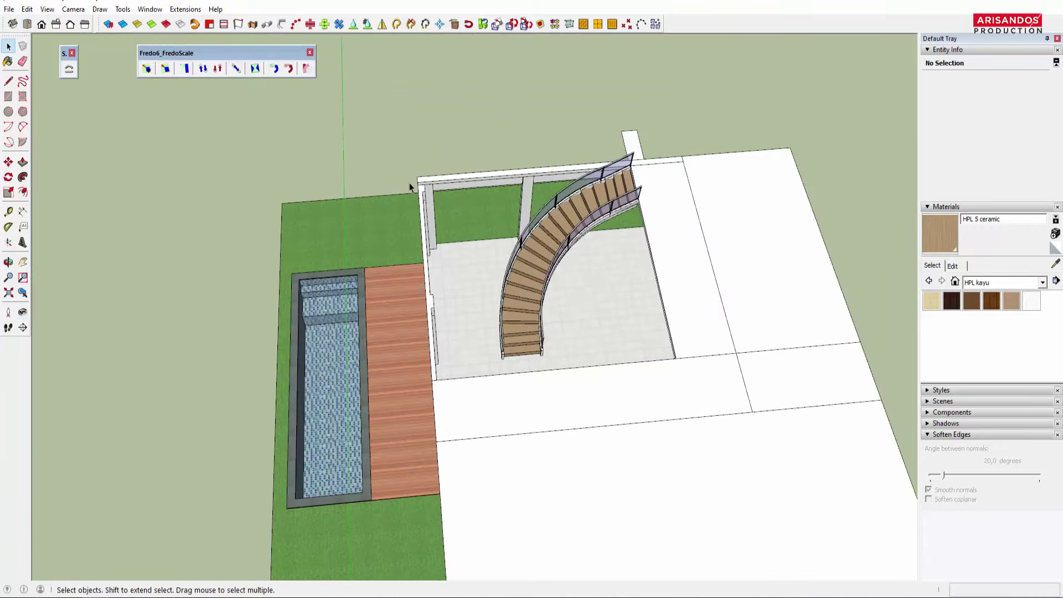
Step: Select a loose glass railing panel and inspect it from a low angle
scroll(388, 233, "down", 5)
middle_click_drag(374, 275, 290, 444)
scroll(262, 407, "up", 5)
scroll(279, 422, "up", 2)
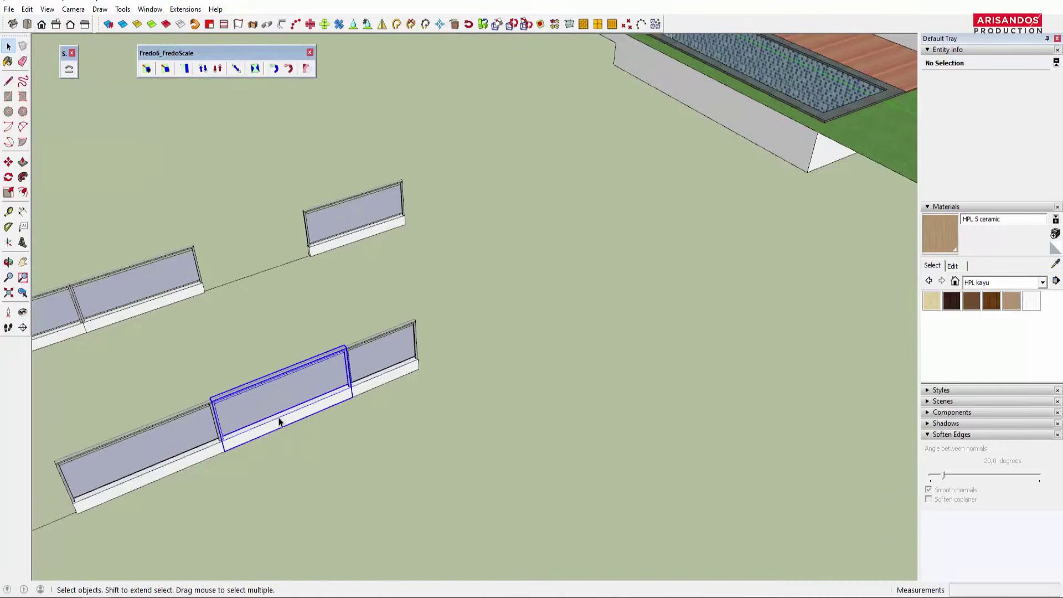
left_click(280, 422)
scroll(323, 299, "up", 2)
middle_click_drag(323, 298, 359, 302)
scroll(300, 325, "up", 2)
scroll(267, 303, "up", 2)
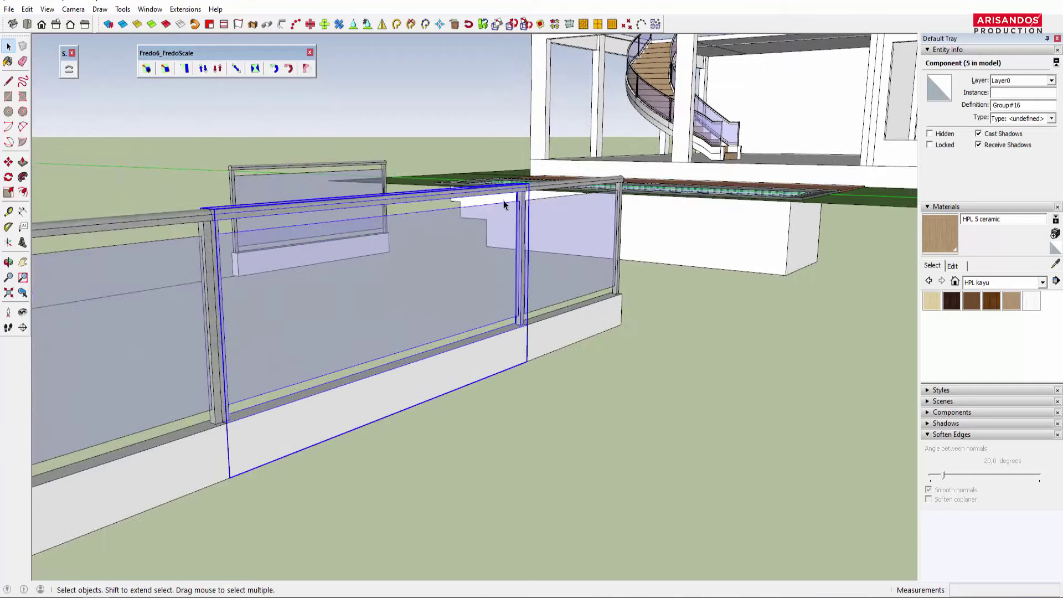
Step: Select the upper-floor Lantai 2 group from a high angle over the house
scroll(374, 323, "down", 3)
scroll(385, 310, "down", 3)
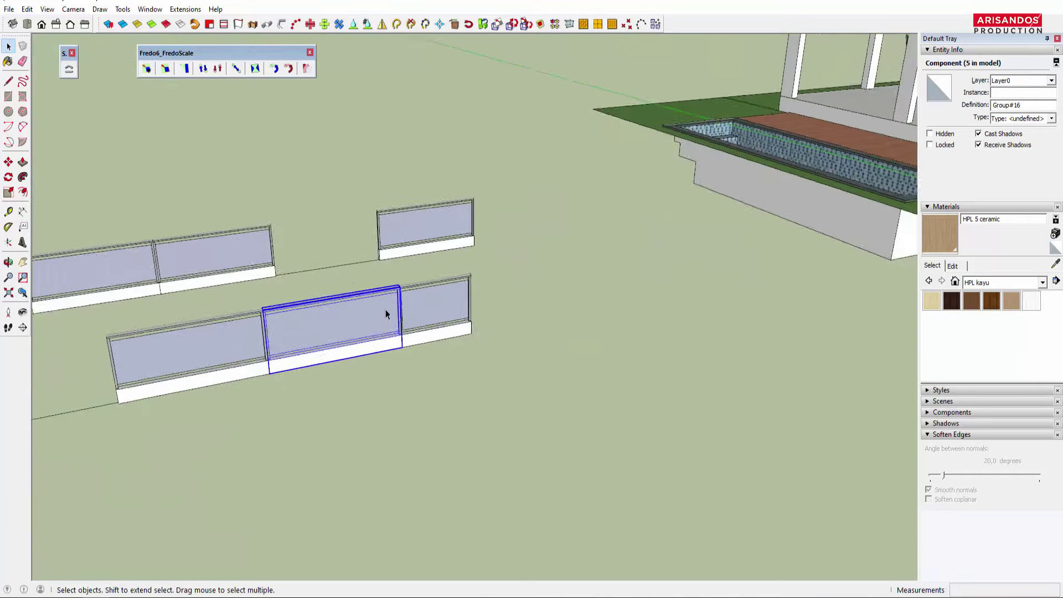
scroll(409, 302, "down", 2)
scroll(414, 324, "up", 2)
mouse_move(414, 323)
middle_mouse_down()
mouse_move(641, 264)
mouse_move(699, 278)
middle_mouse_up()
left_click(699, 278)
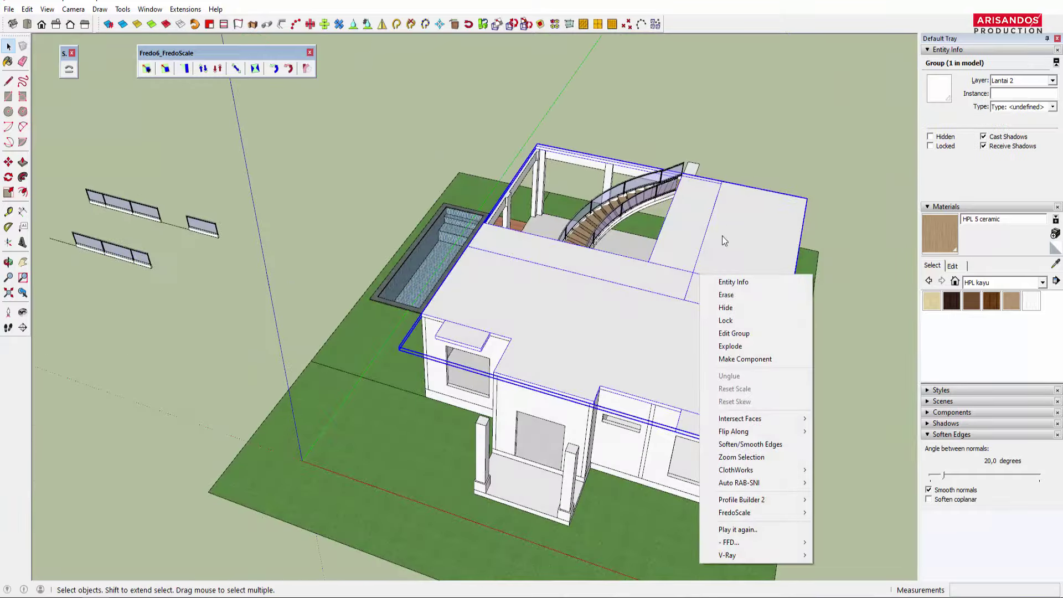
Step: Hide the upper-floor Lantai 2 group and orbit toward the curved staircase
left_click(722, 310)
scroll(603, 234, "up", 3)
middle_click_drag(603, 234, 572, 131)
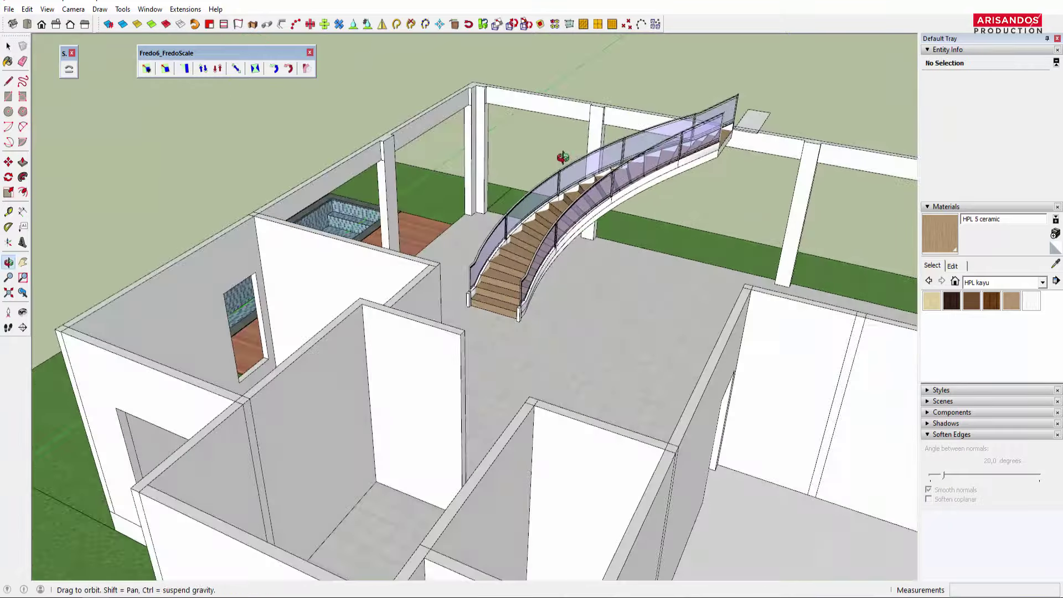
scroll(672, 244, "down", 3)
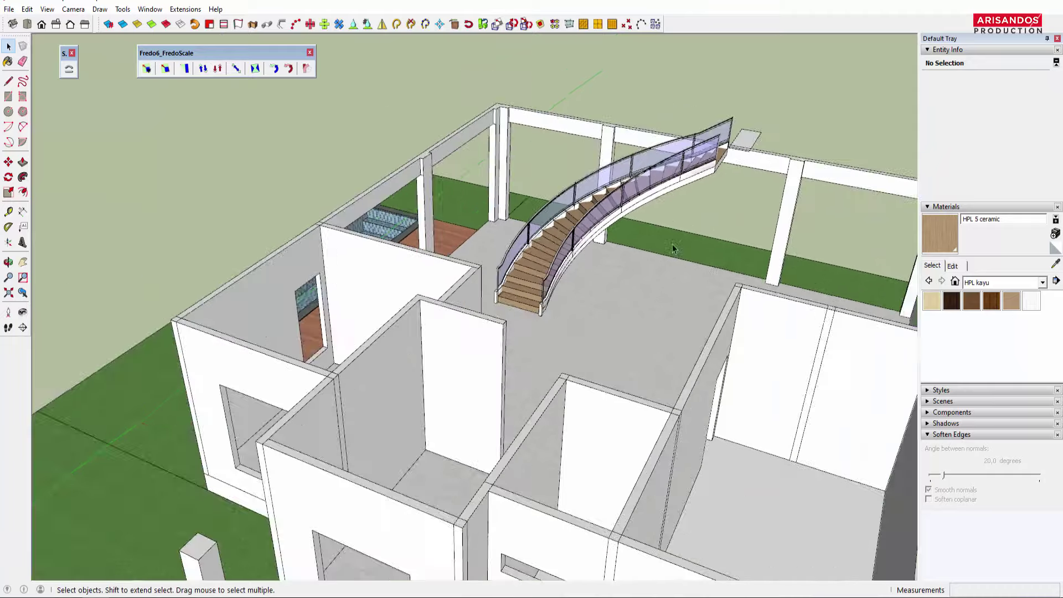
middle_click_drag(672, 245, 493, 252)
scroll(493, 252, "up", 3)
scroll(520, 205, "up", 2)
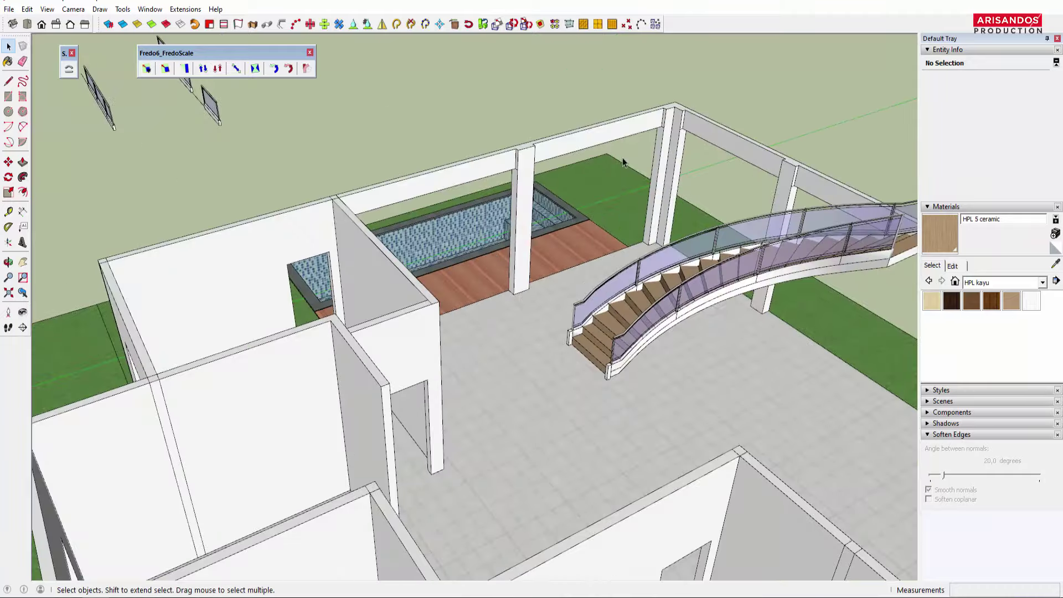
Step: Orbit around the house to view the pool and staircase from several angles
middle_click_drag(739, 199, 470, 256)
scroll(433, 251, "up", 2)
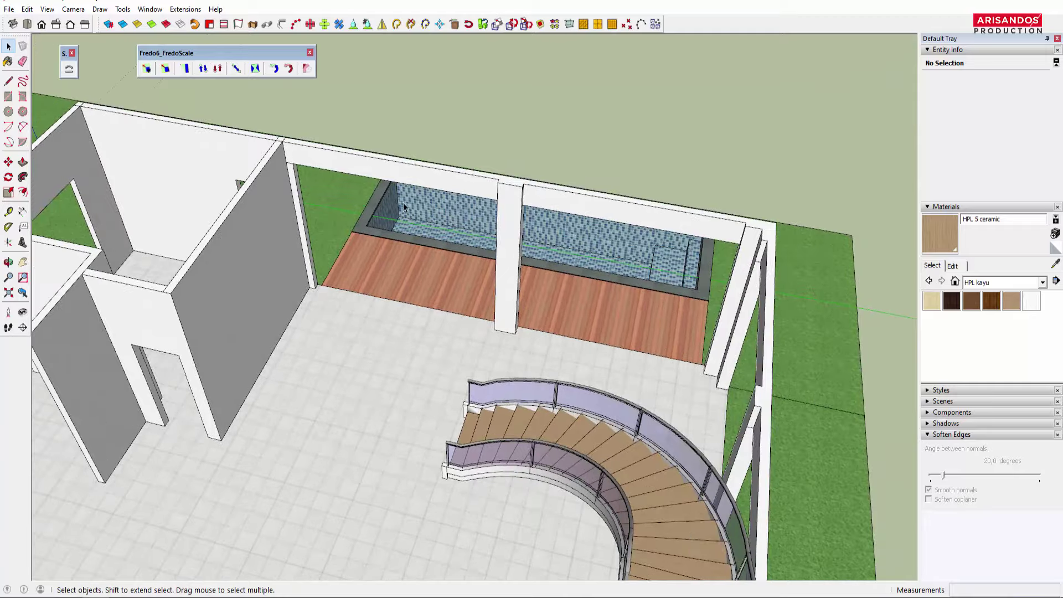
middle_click_drag(535, 271, 602, 154)
mouse_move(531, 295)
middle_mouse_down()
mouse_move(490, 202)
mouse_move(537, 331)
mouse_move(280, 306)
mouse_move(304, 362)
mouse_move(369, 393)
mouse_move(503, 301)
mouse_move(572, 334)
mouse_move(533, 207)
middle_mouse_up()
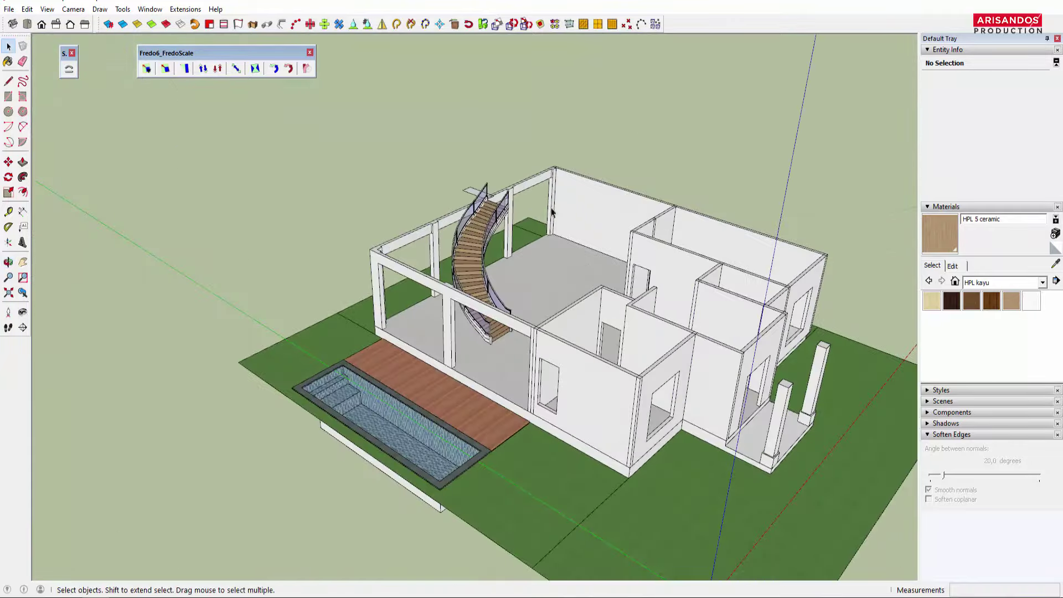
scroll(557, 355, "down", 3)
middle_click_drag(556, 354, 532, 338)
scroll(512, 326, "up", 4)
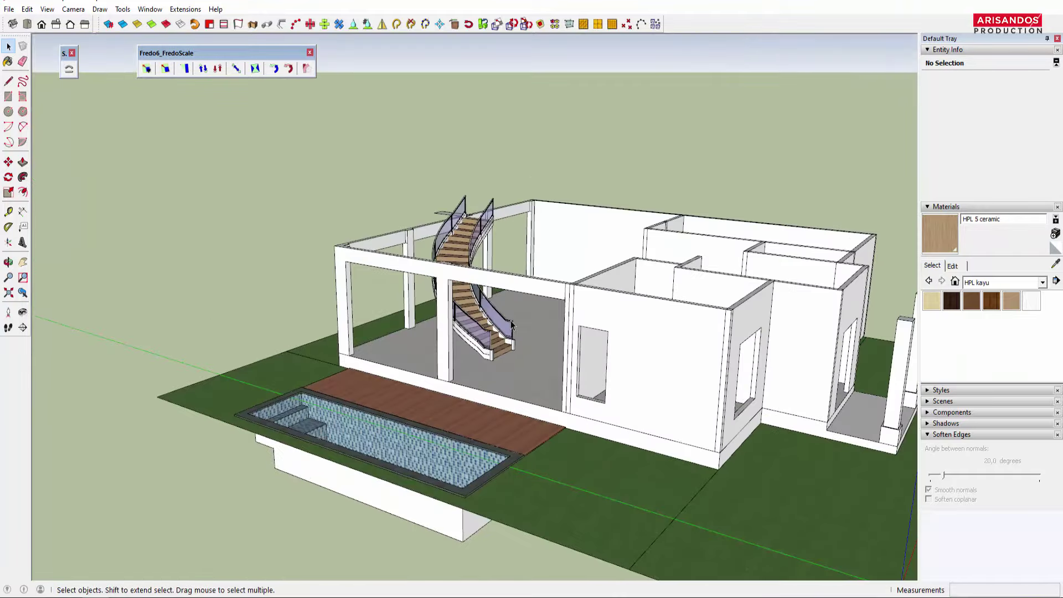
mouse_move(485, 274)
middle_mouse_down()
mouse_move(476, 238)
mouse_move(614, 234)
mouse_move(747, 270)
mouse_move(734, 287)
middle_mouse_up()
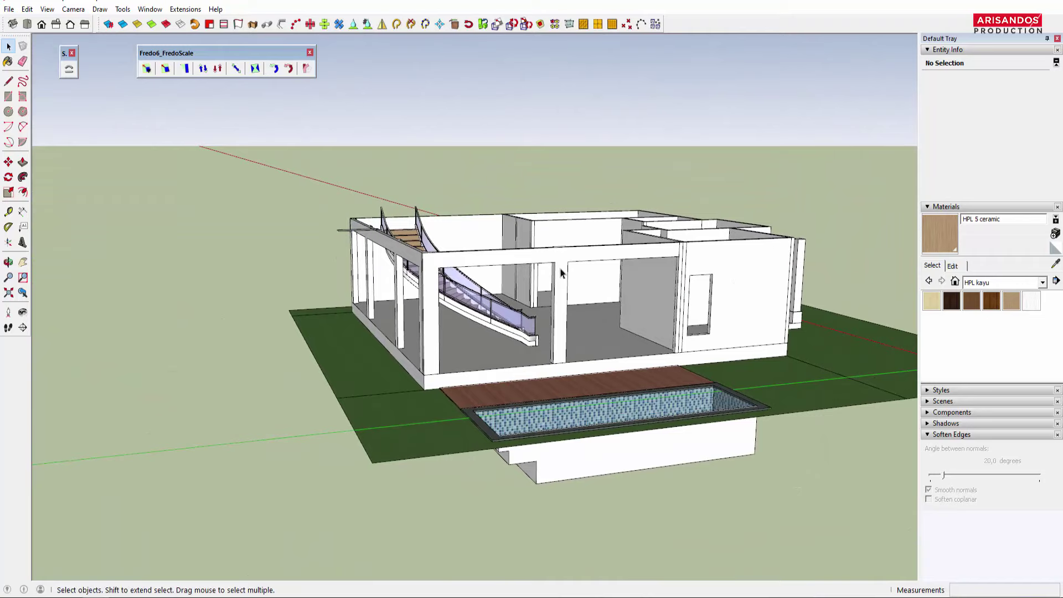
middle_click_drag(561, 273, 352, 204)
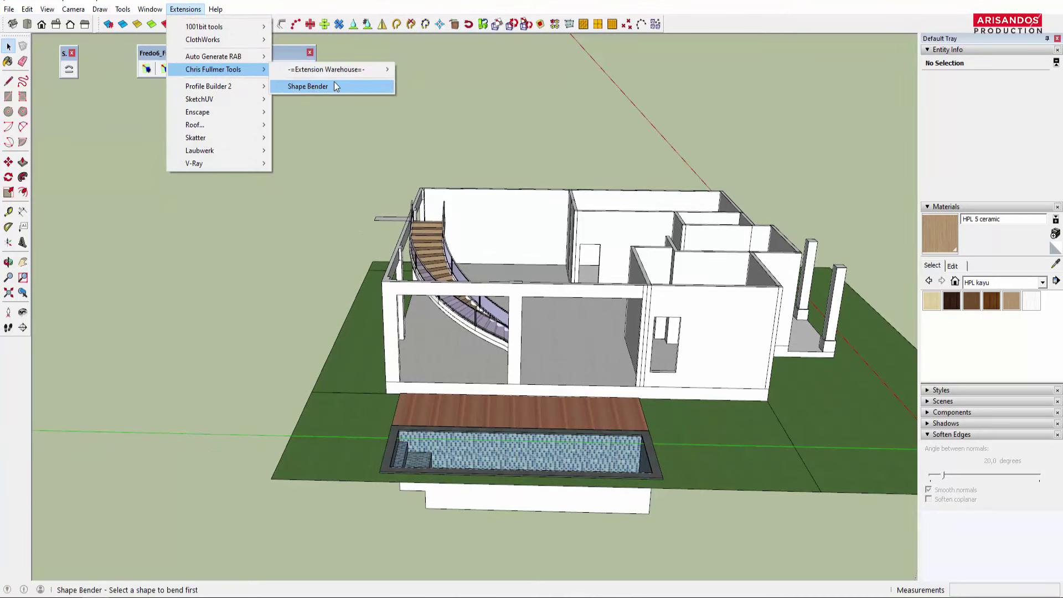
Step: Close the Extensions menu without running Shape Bender and orbit around the staircase
left_click(489, 108)
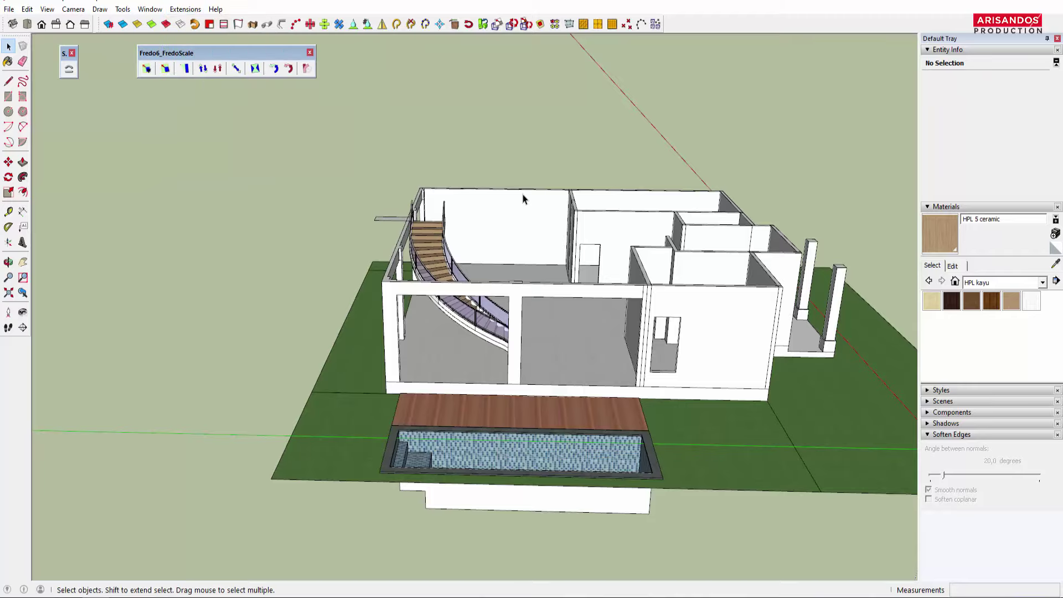
middle_click_drag(523, 196, 365, 295)
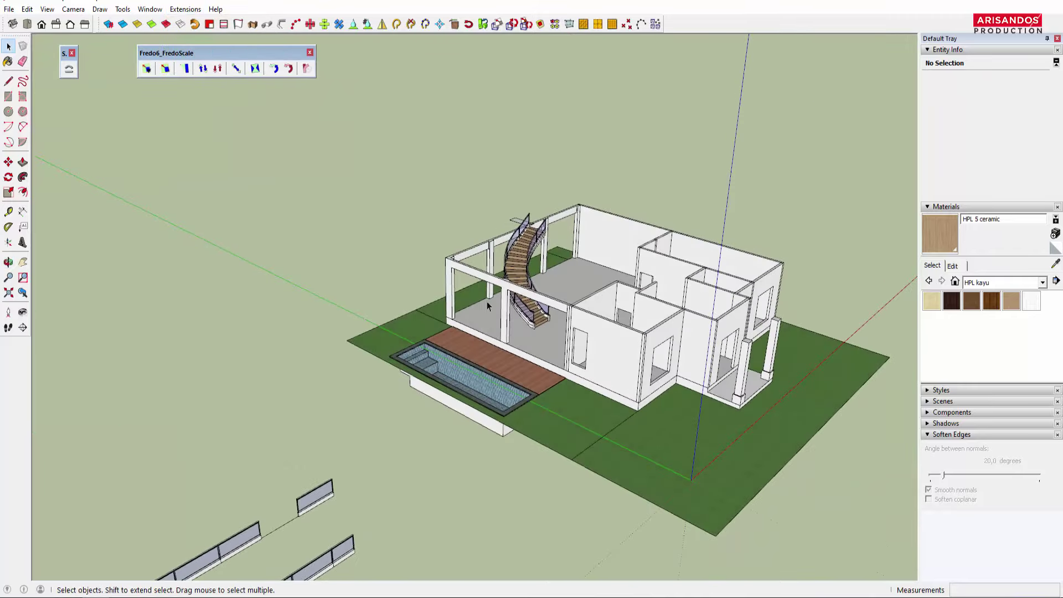
scroll(486, 301, "up", 2)
scroll(486, 301, "down", 3)
mouse_move(486, 301)
middle_mouse_down()
mouse_move(499, 276)
mouse_move(676, 214)
mouse_move(685, 283)
mouse_move(486, 310)
mouse_move(546, 218)
mouse_move(717, 185)
mouse_move(414, 352)
mouse_move(627, 347)
mouse_move(425, 340)
middle_mouse_up()
scroll(503, 274, "up", 4)
scroll(503, 274, "down", 3)
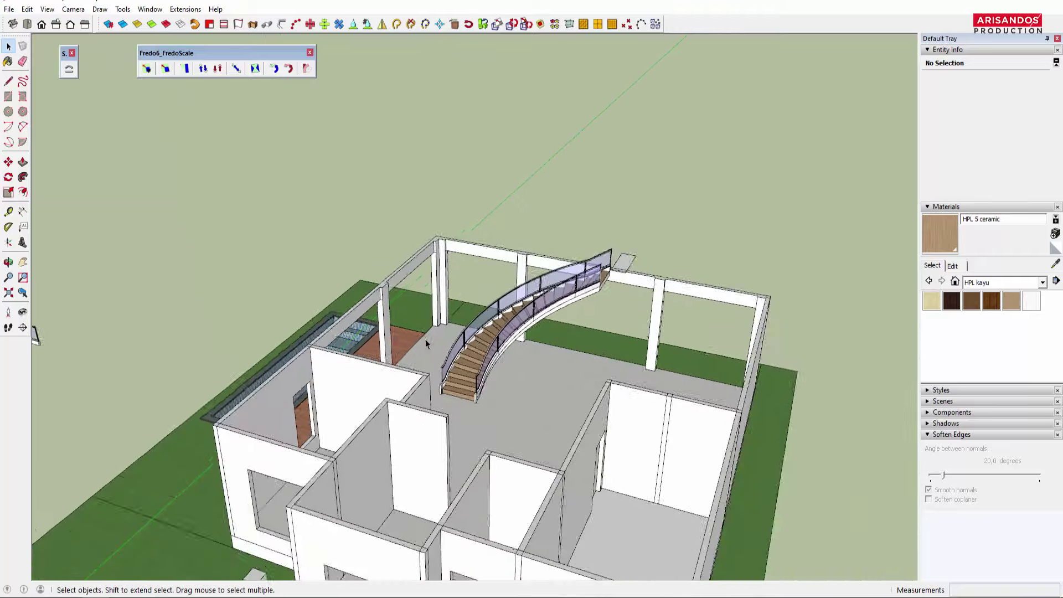
scroll(493, 357, "up", 3)
mouse_move(508, 373)
middle_mouse_down()
mouse_move(388, 310)
mouse_move(393, 342)
mouse_move(534, 320)
mouse_move(565, 404)
middle_mouse_up()
scroll(535, 320, "down", 5)
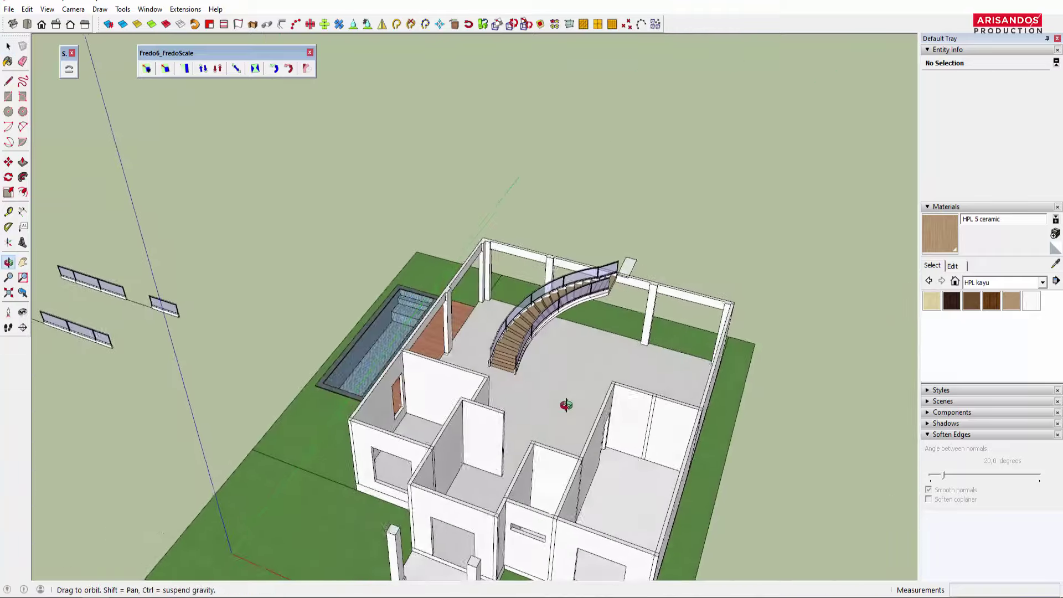